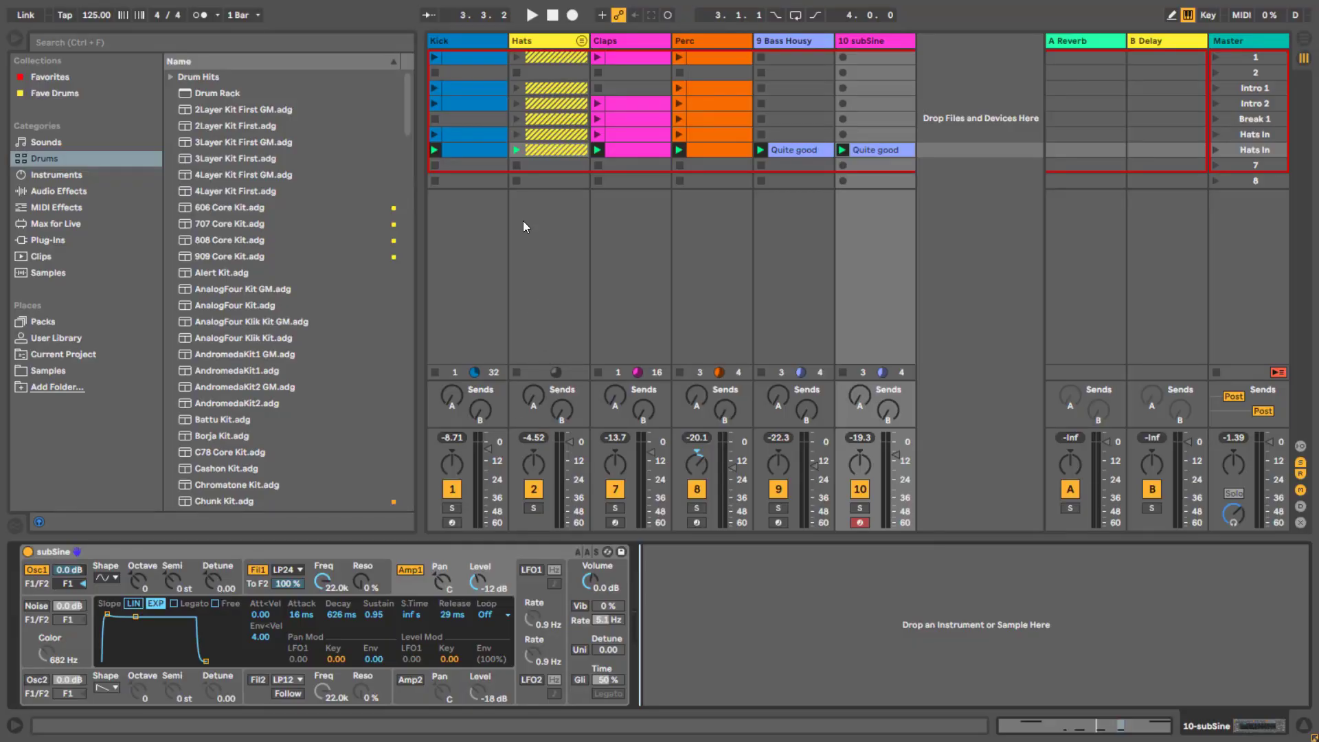
# Solo the Kick track and start playback
pyautogui.click(453, 508)
pyautogui.press('space')
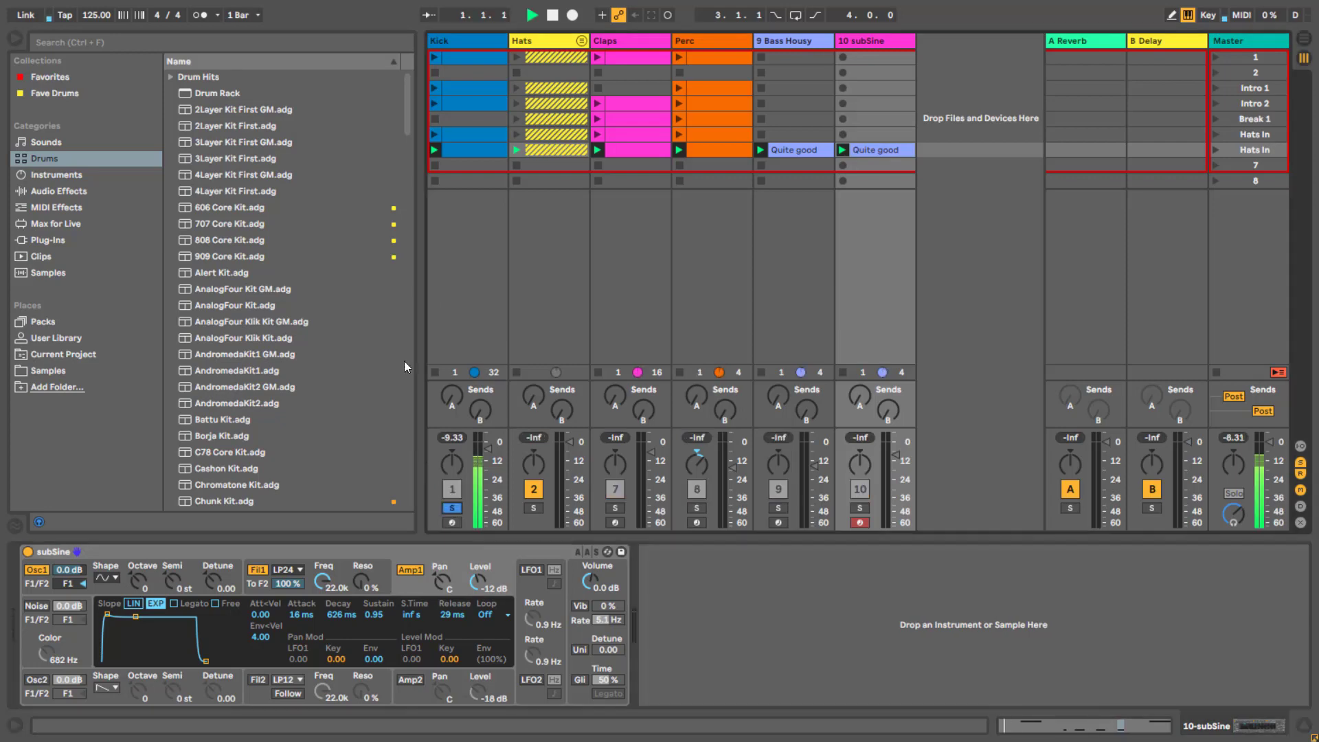
# Insert a new MIDI track after the Kick track and load the Analog instrument onto it
pyautogui.click(473, 43)
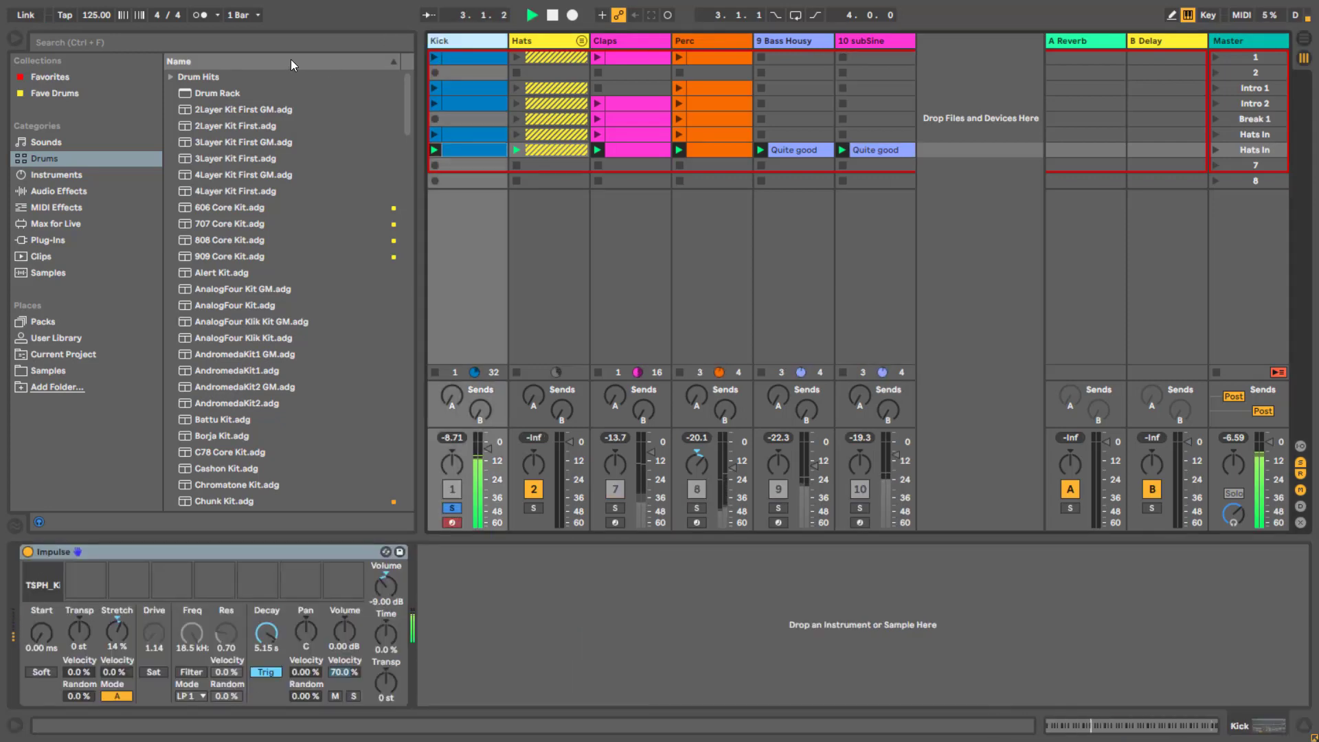
pyautogui.hotkey('ctrl', 'shift', 't')
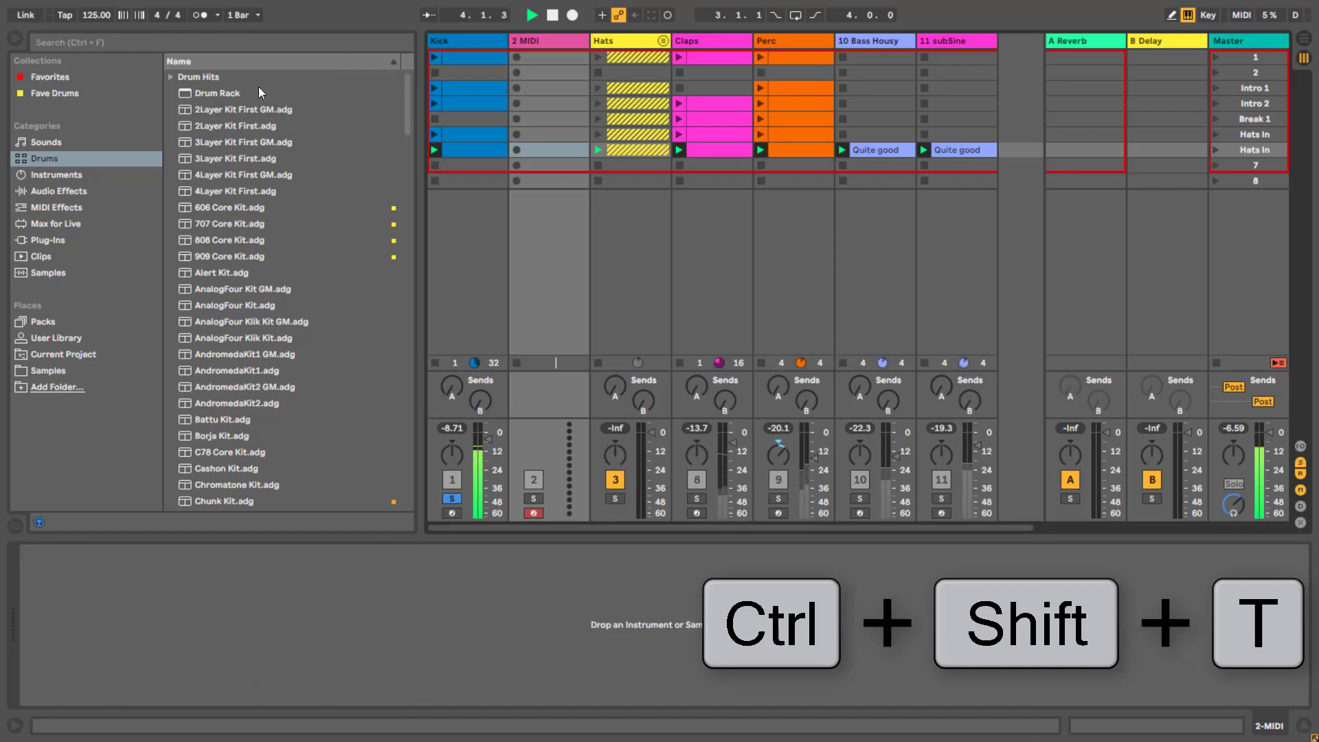
pyautogui.click(72, 173)
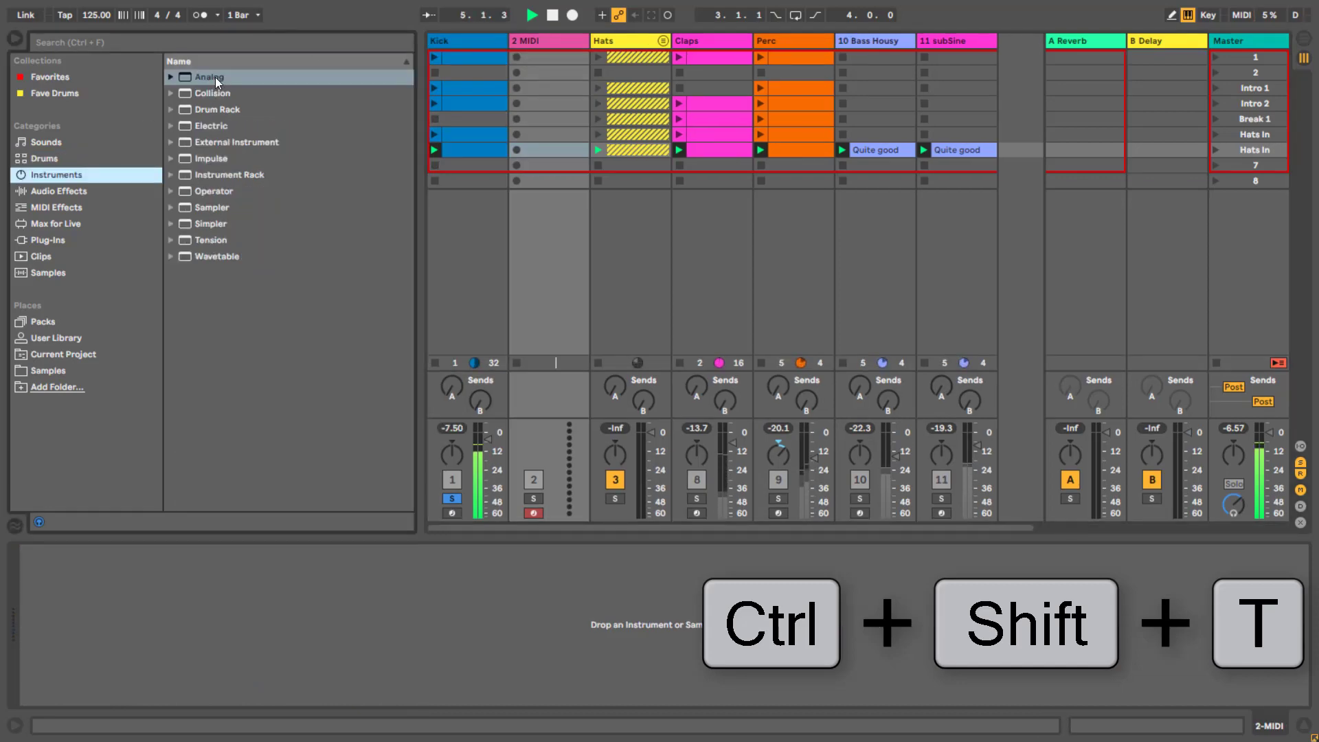
pyautogui.moveTo(216, 77); pyautogui.dragTo(583, 124)
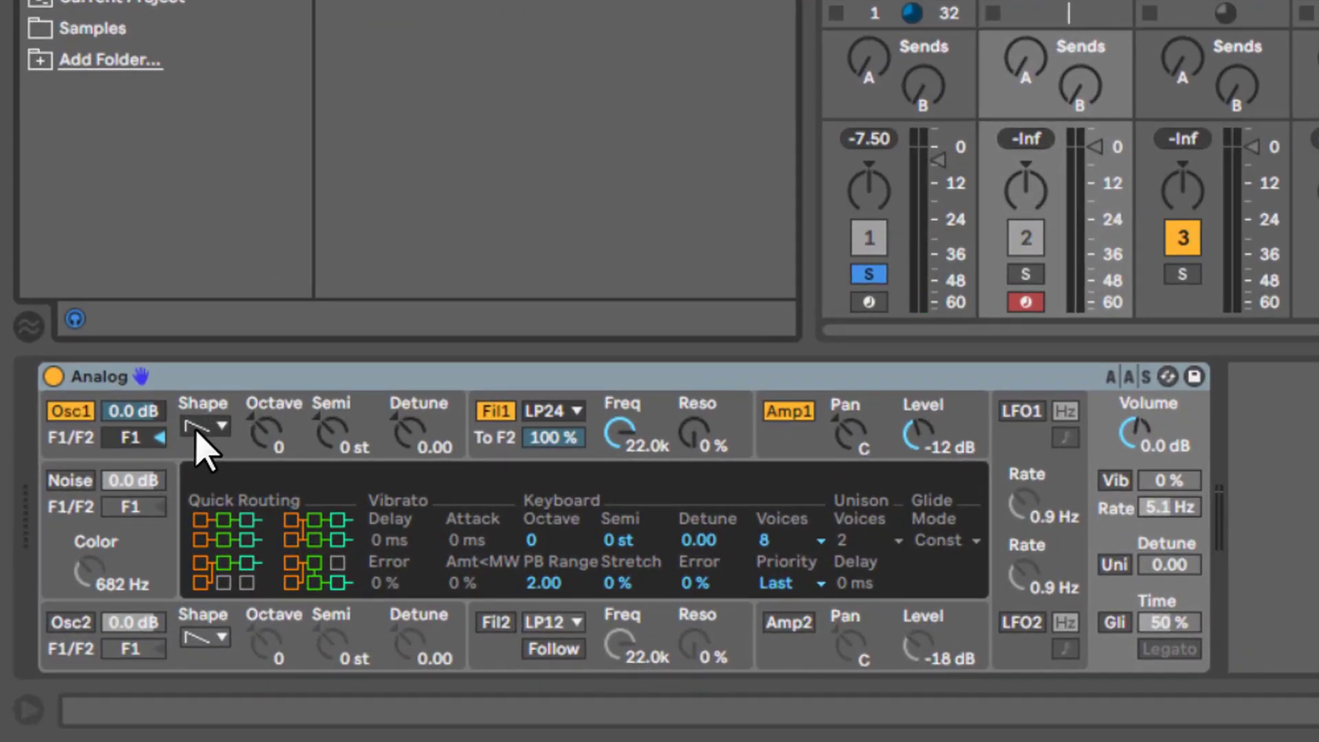
# Set Osc1 to a rectangle wave with 100% pulse width, and return its shape to sawtooth
pyautogui.click(206, 430)
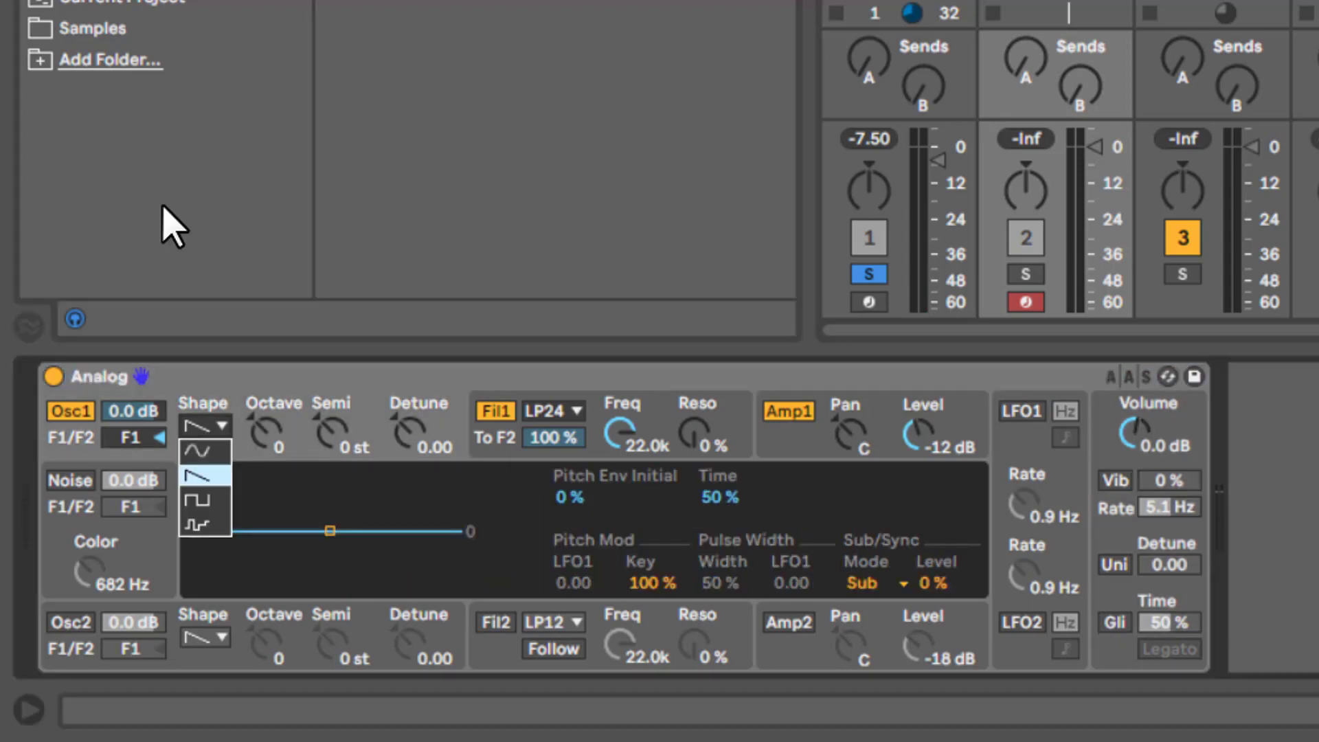
pyautogui.click(201, 511)
pyautogui.moveTo(745, 582); pyautogui.dragTo(740, 445)
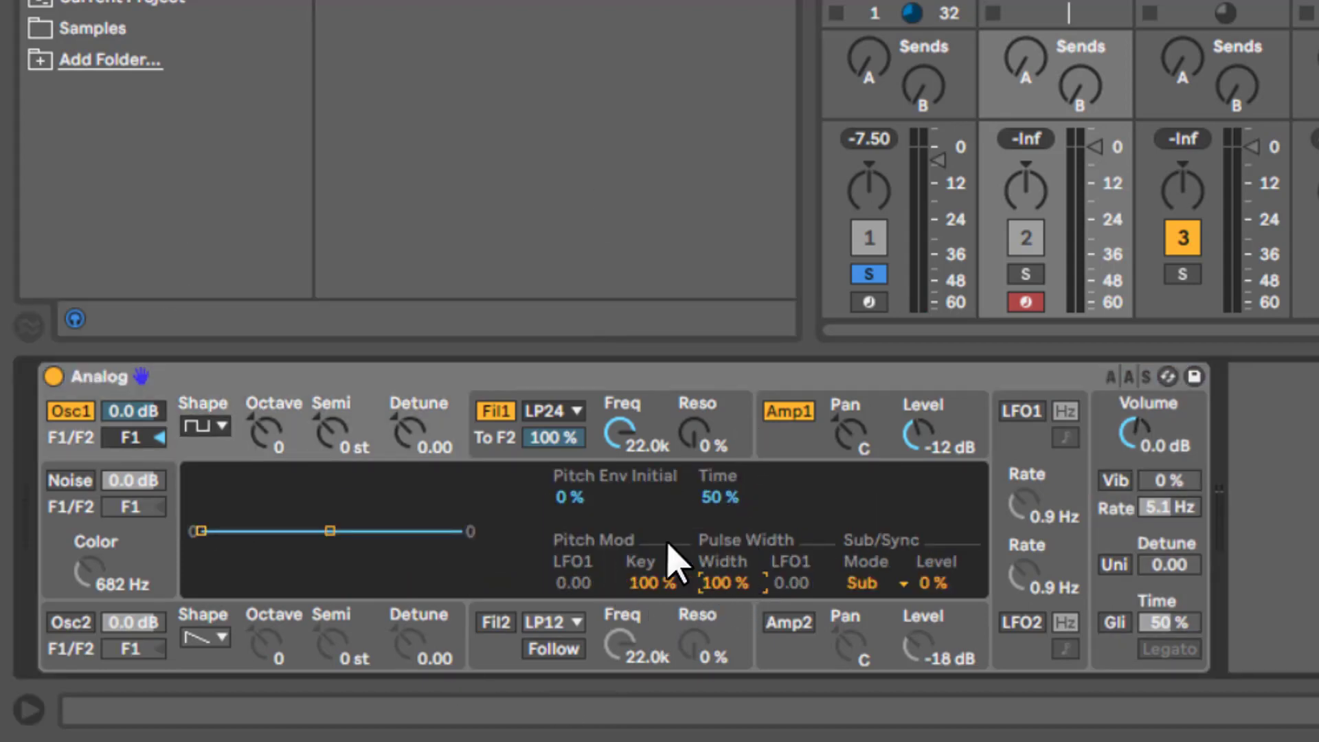
pyautogui.click(204, 426)
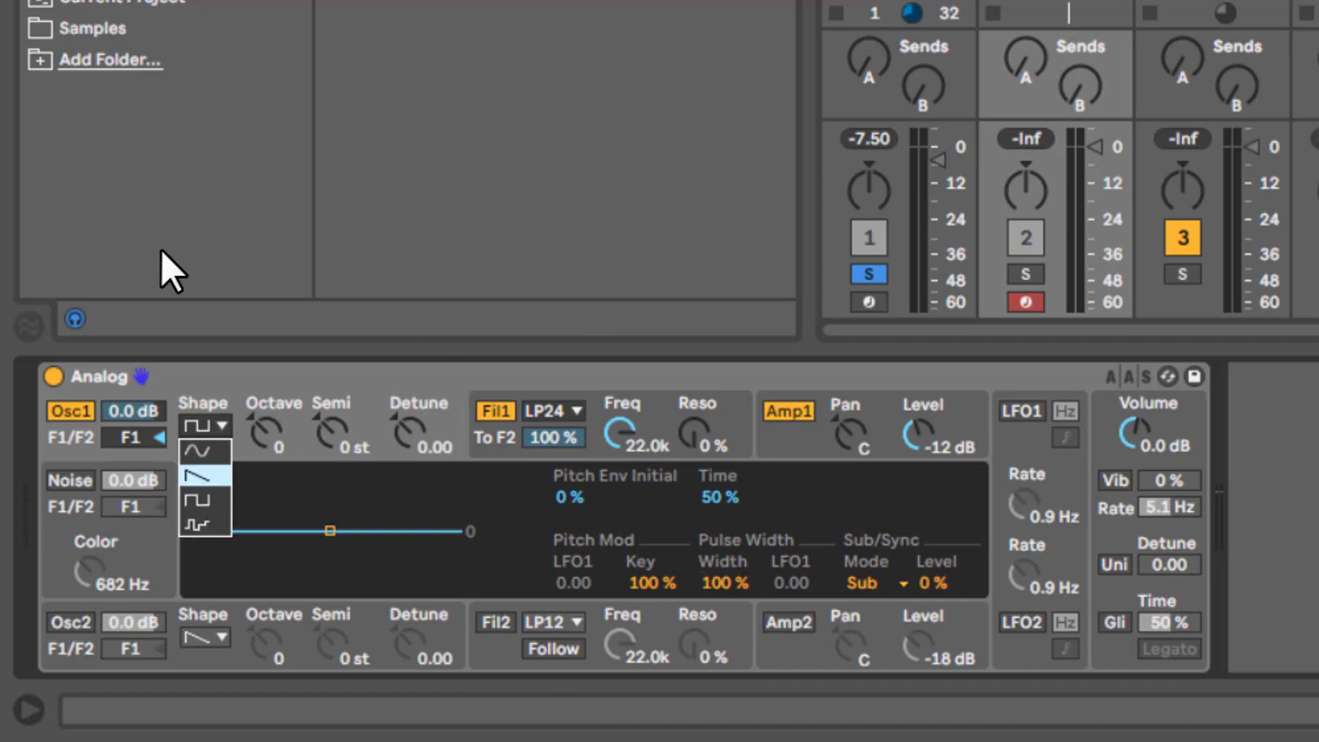
pyautogui.click(205, 475)
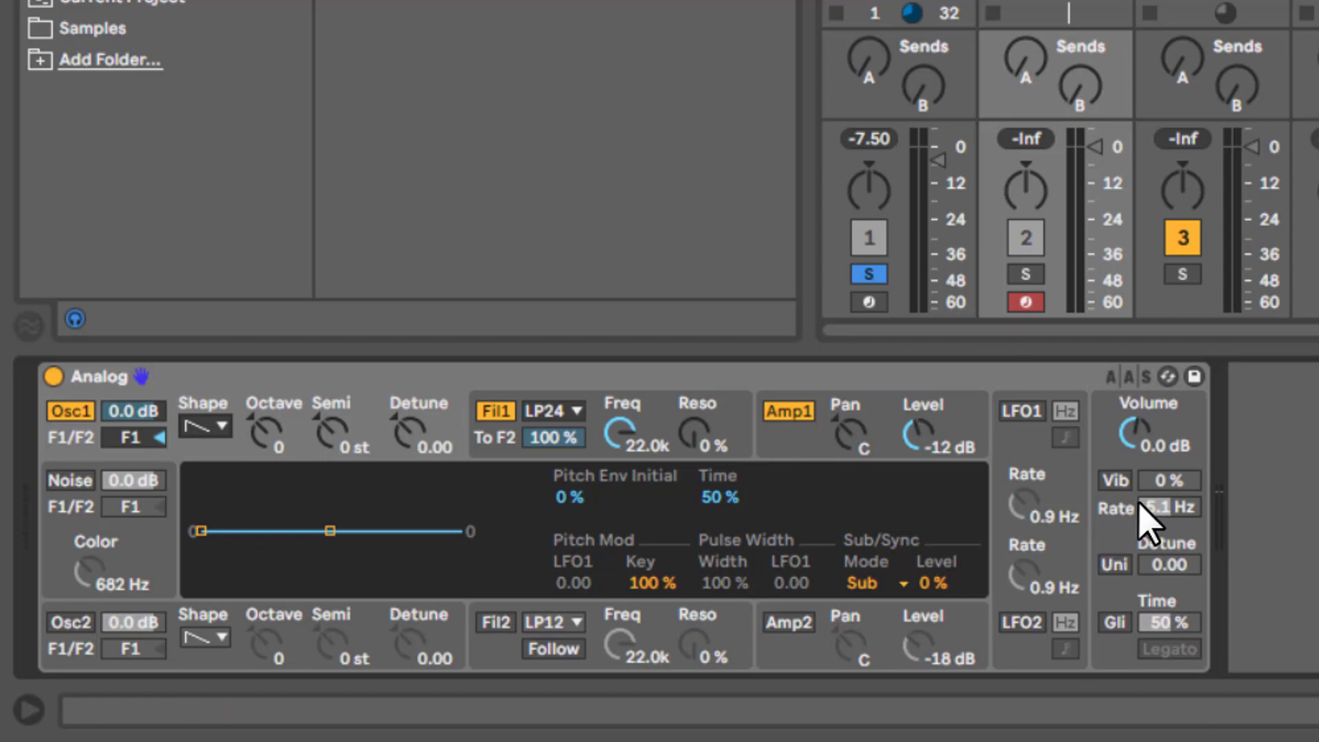
# Solo the Analog track and turn on its vibrato with a rate of 0.3 Hz and an amount of 100%
pyautogui.click(1097, 397)
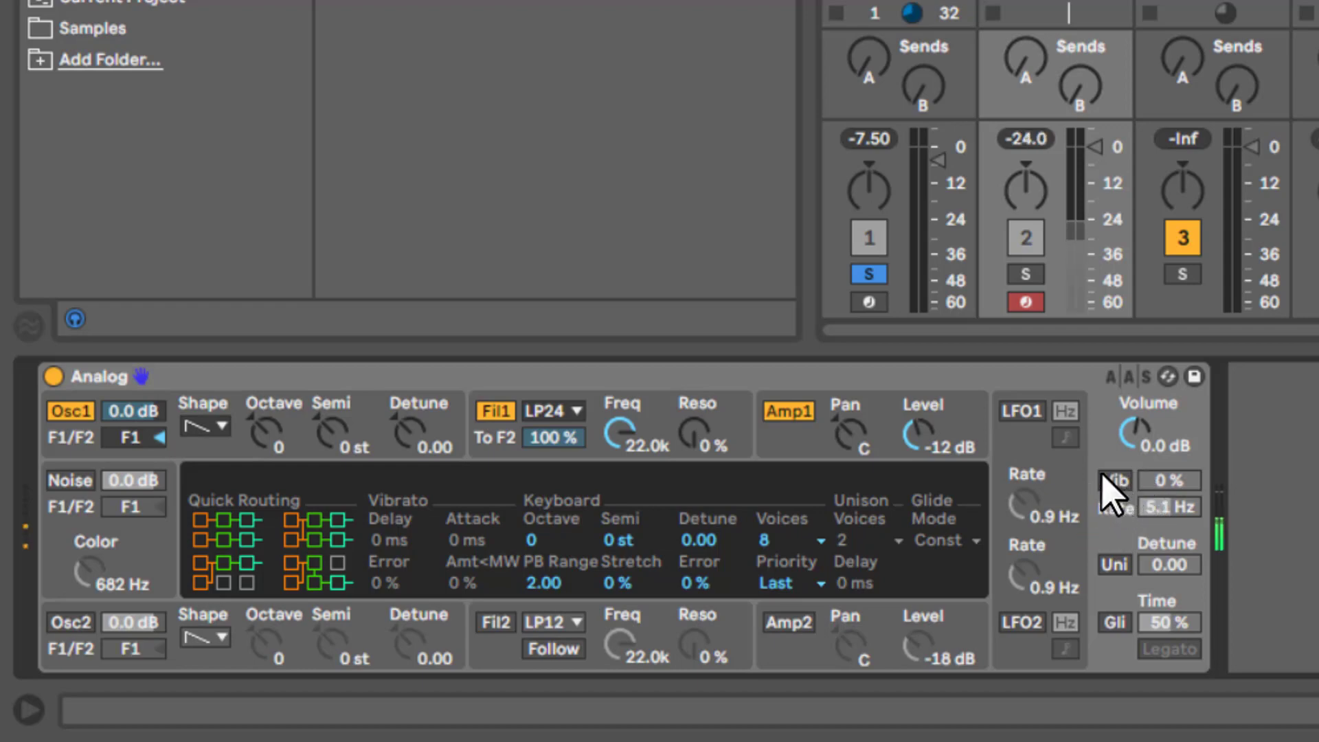
pyautogui.click(1026, 276)
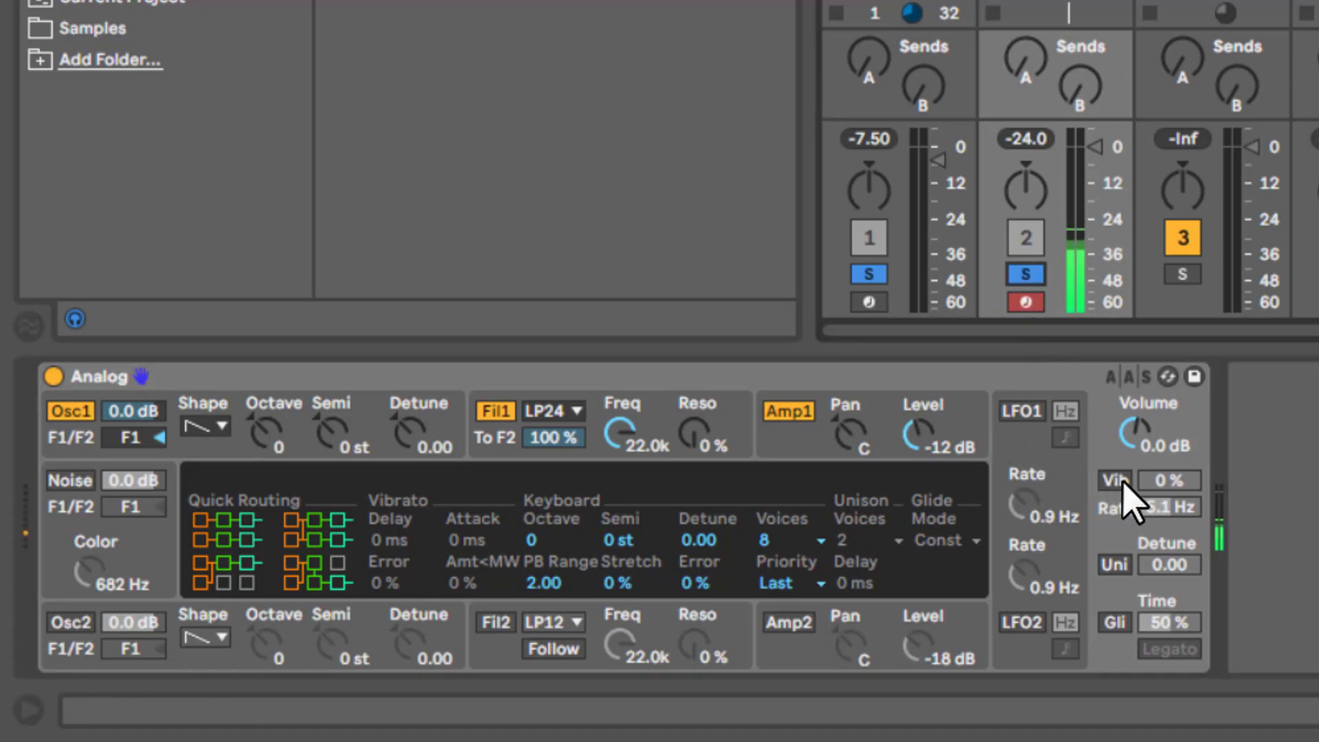
pyautogui.moveTo(1181, 479); pyautogui.dragTo(1168, 450)
pyautogui.moveTo(1166, 480)
pyautogui.mouseDown()
pyautogui.moveTo(1166, 510)
pyautogui.moveTo(1167, 474)
pyautogui.mouseUp()
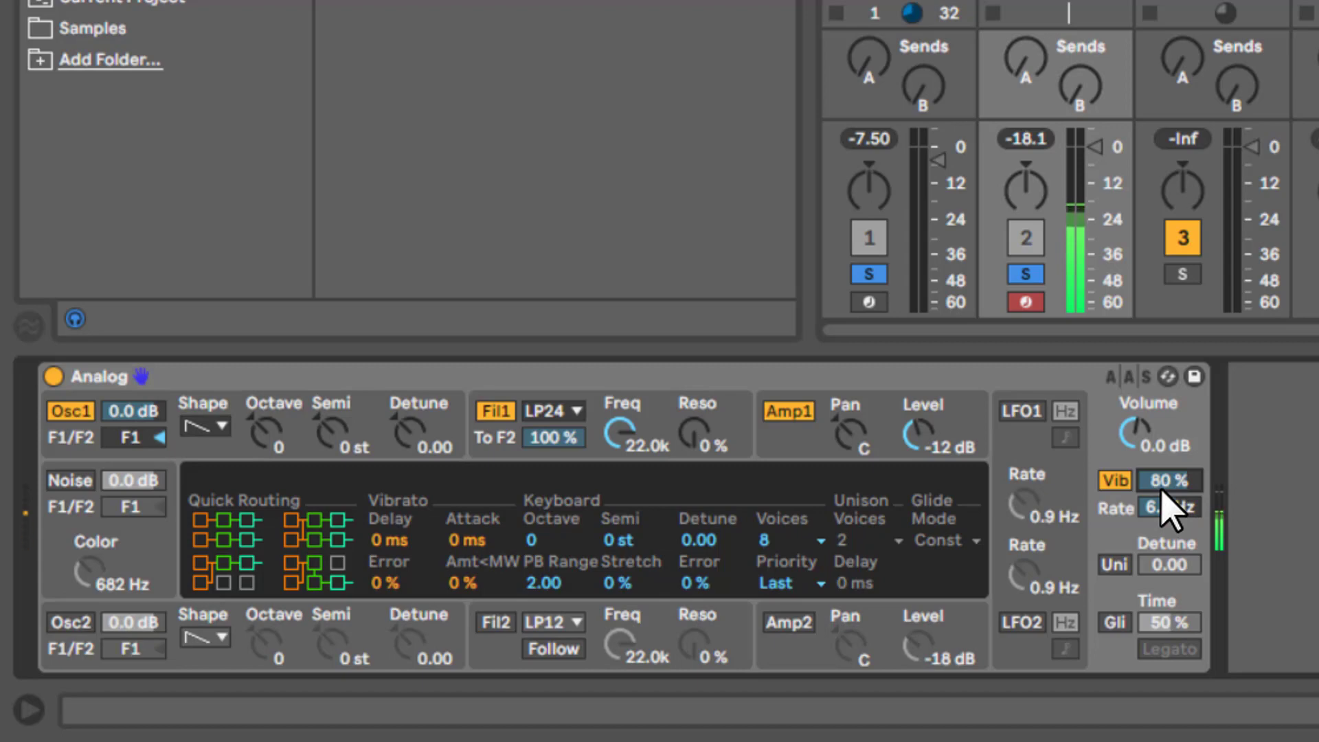
pyautogui.moveTo(1168, 508); pyautogui.dragTo(1192, 676)
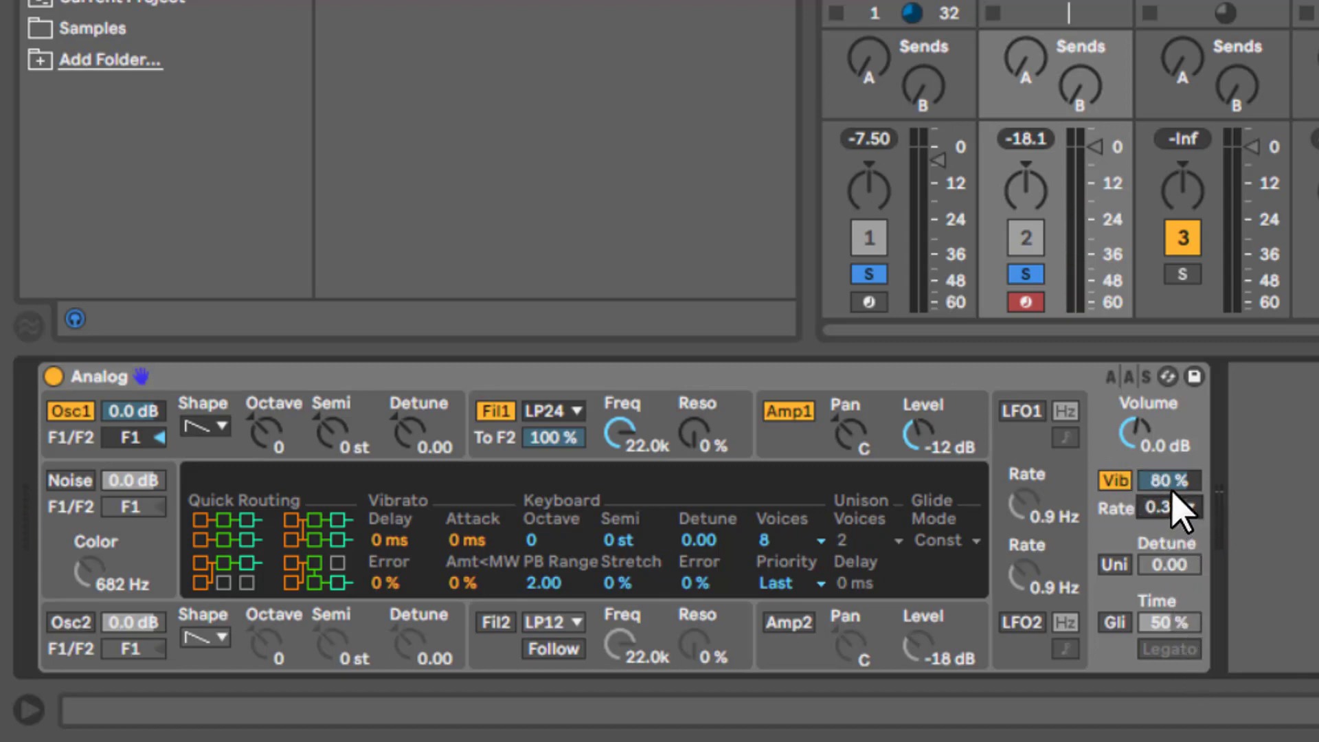
pyautogui.moveTo(1172, 483); pyautogui.dragTo(1198, 409)
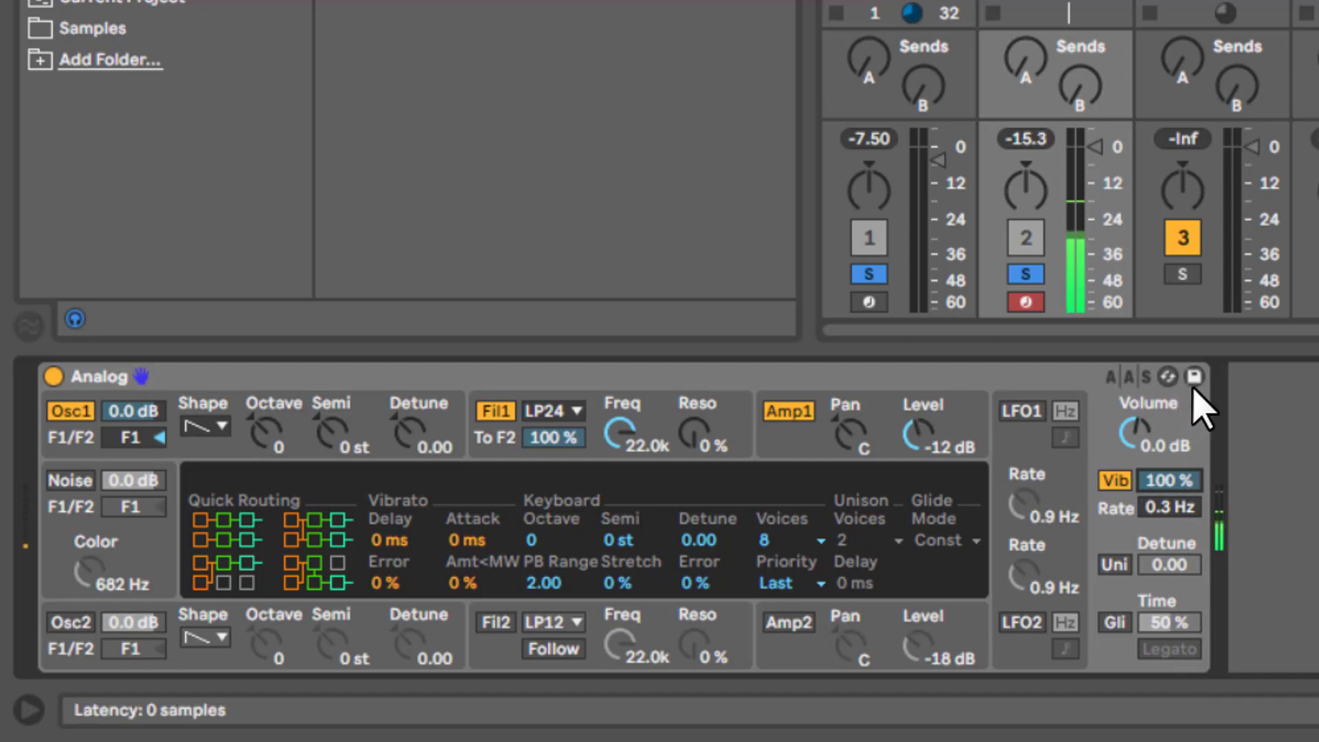
# Lower Analog's vibrato amount to 69% and switch the vibrato off
pyautogui.moveTo(1200, 476); pyautogui.dragTo(1179, 519)
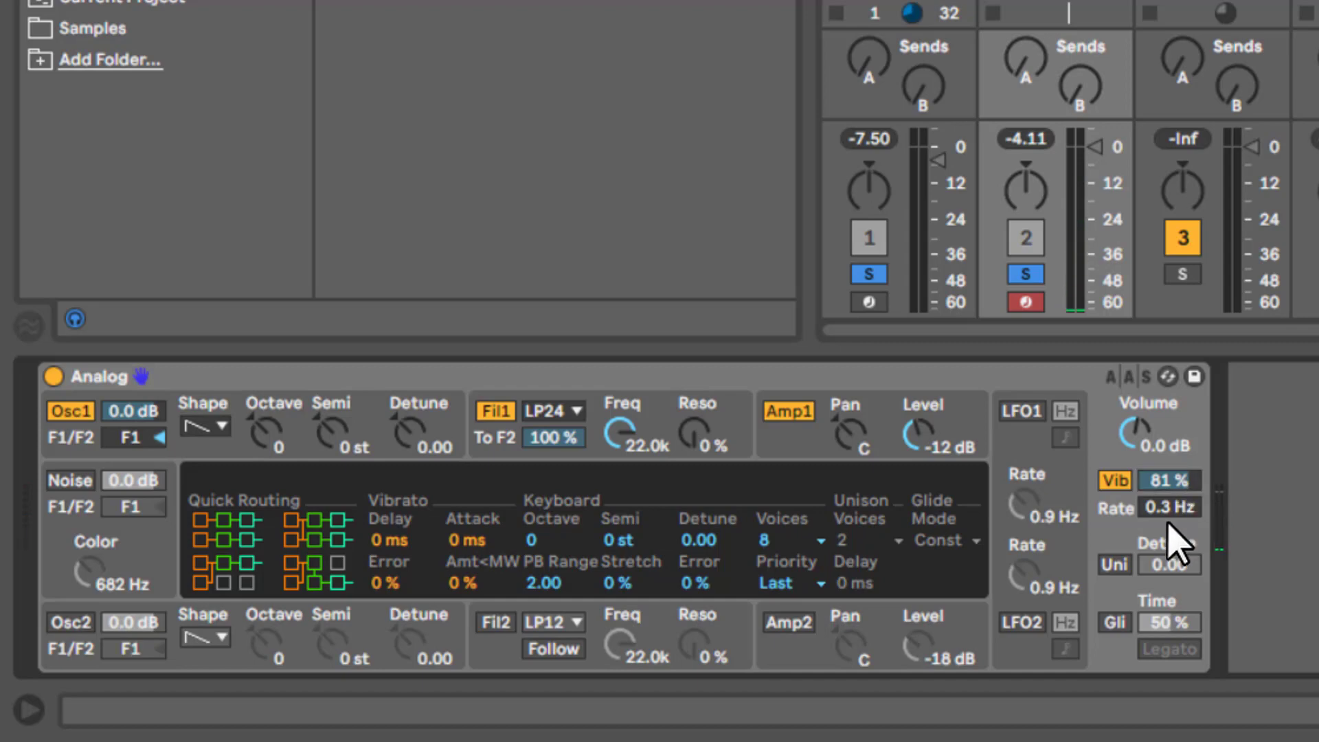
pyautogui.moveTo(1155, 492); pyautogui.dragTo(1236, 492)
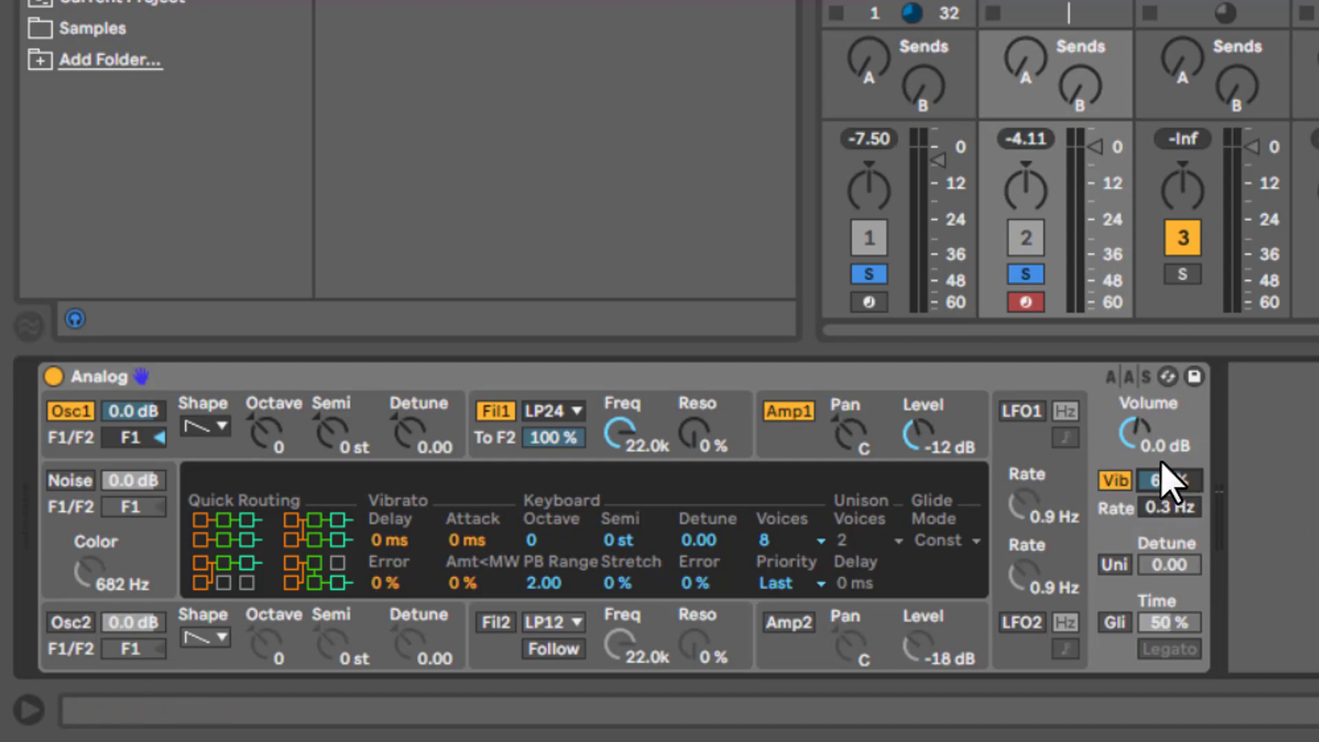
pyautogui.click(1116, 481)
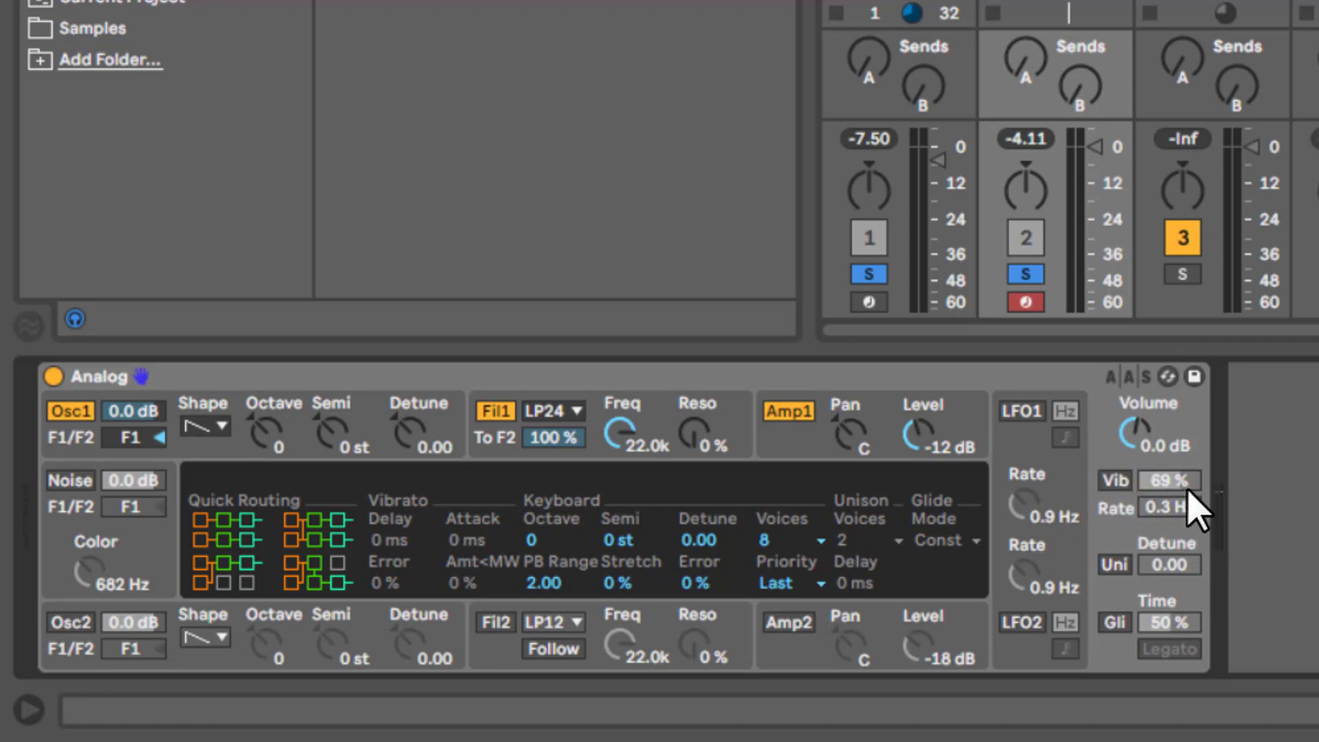
# Turn on Analog's unison, set its detune to 41.41, and switch unison off again
pyautogui.click(1115, 566)
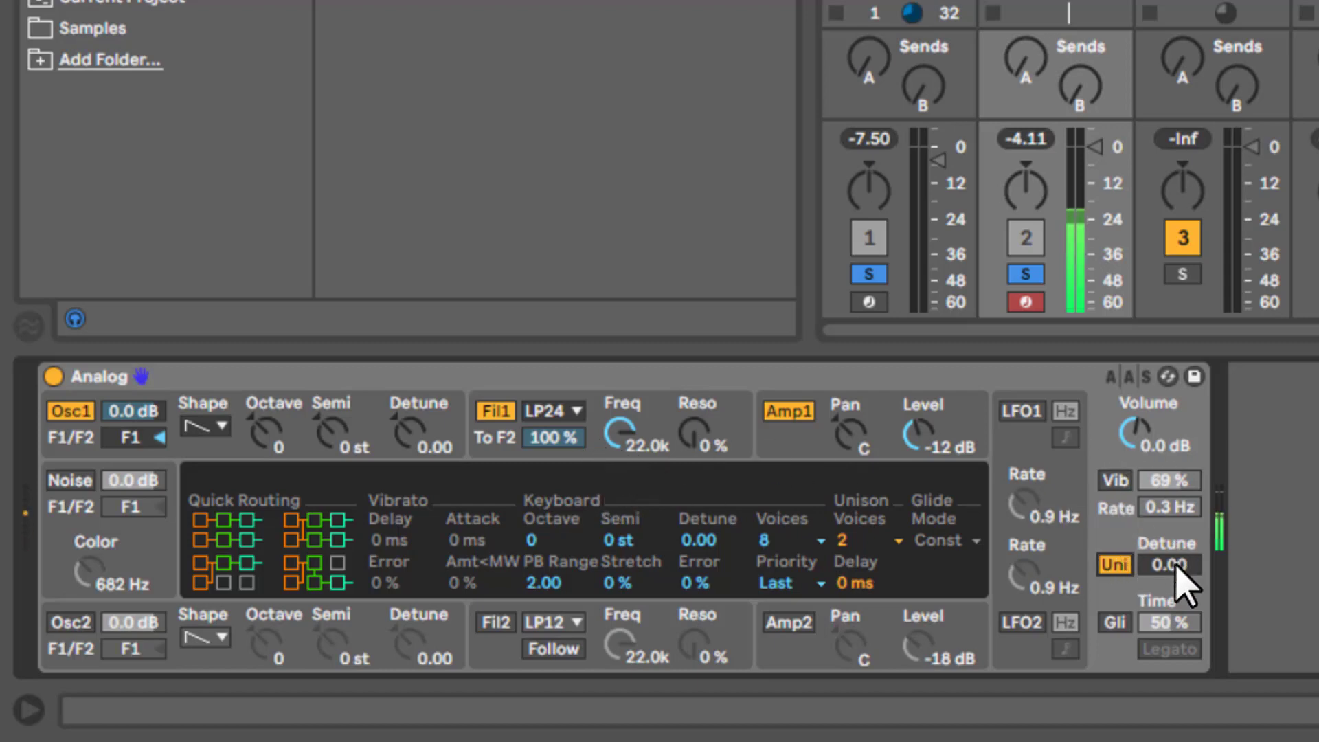
pyautogui.moveTo(1178, 564); pyautogui.dragTo(1140, 492)
pyautogui.click(1114, 565)
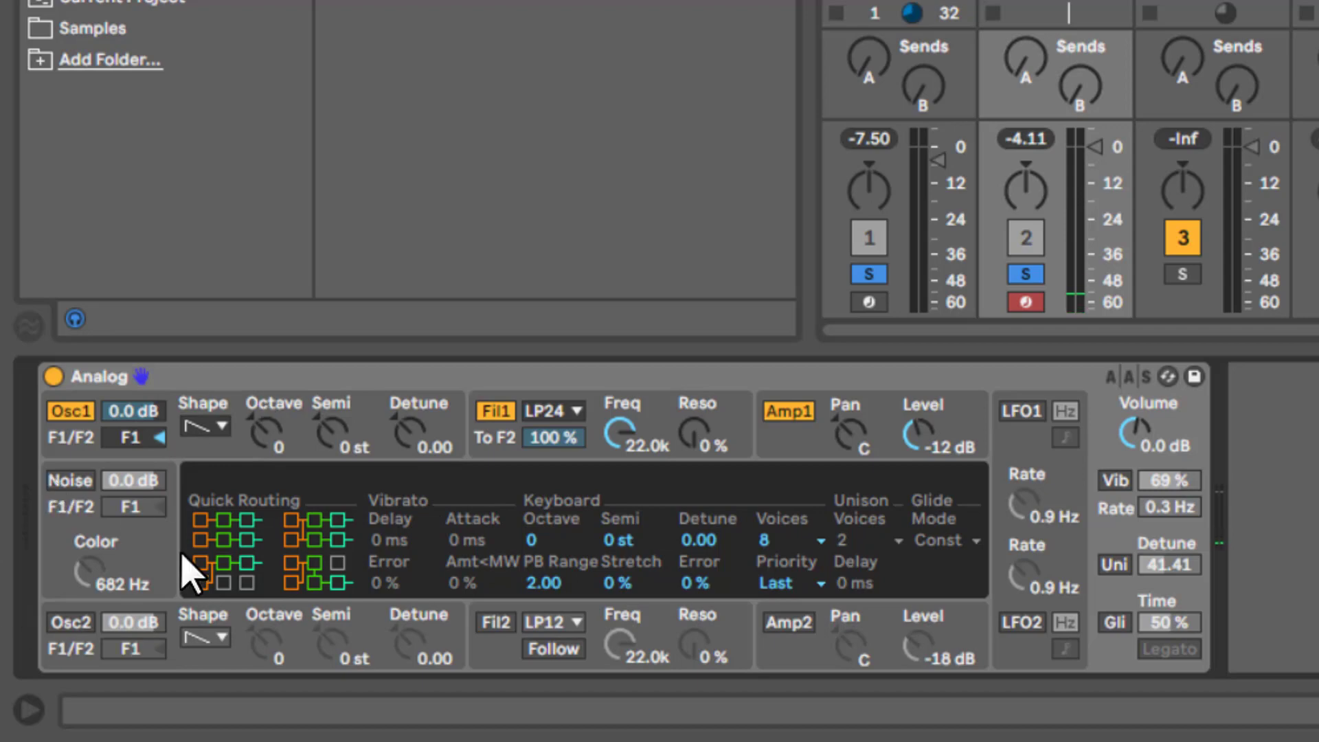
# Turn on Analog's glide, set its time to 100%, and switch glide off again
pyautogui.click(1115, 622)
pyautogui.click(1163, 621)
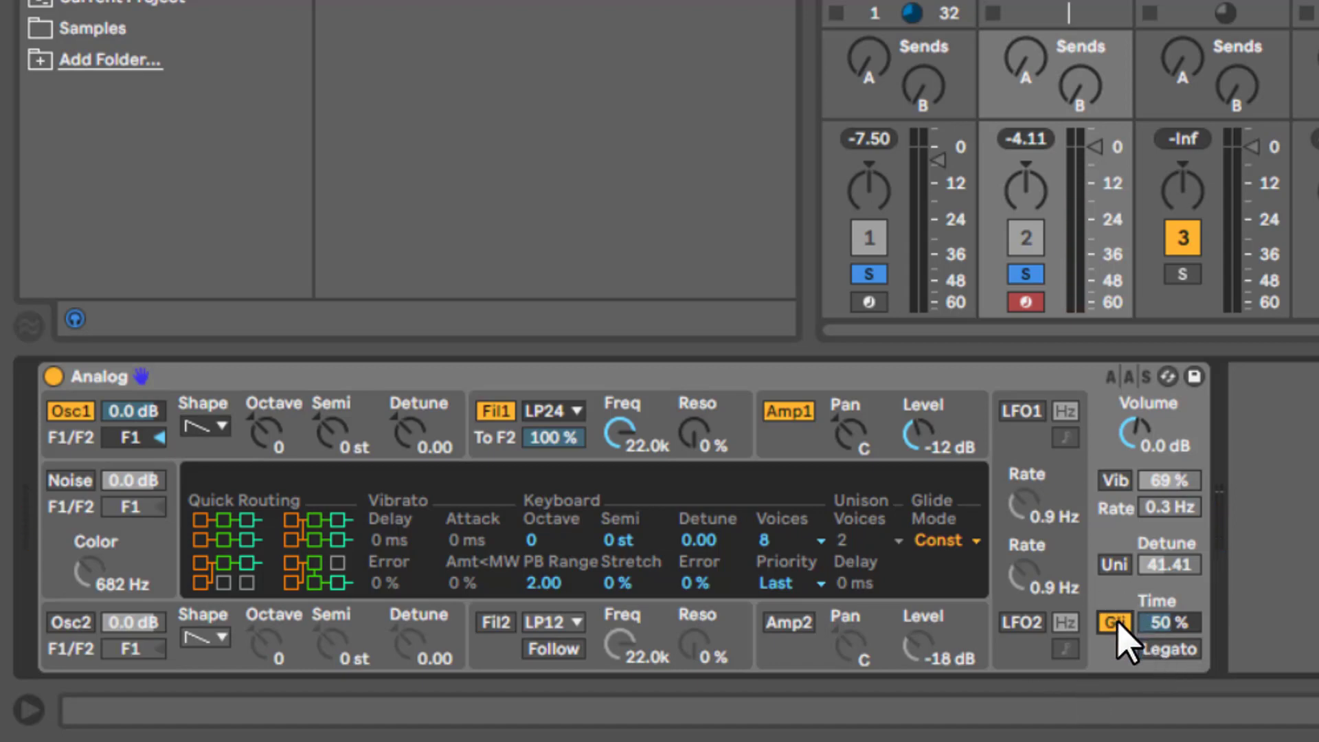
pyautogui.moveTo(1178, 620); pyautogui.dragTo(1192, 560)
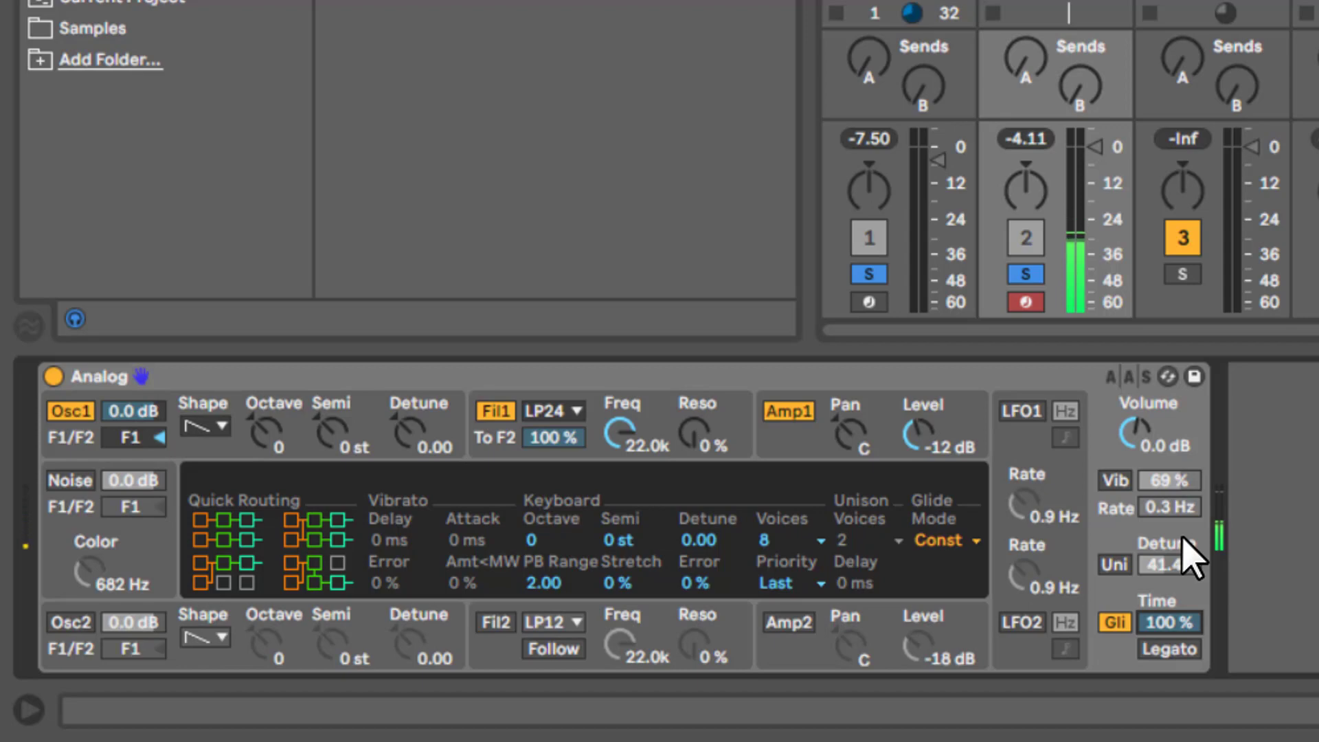
pyautogui.click(1114, 622)
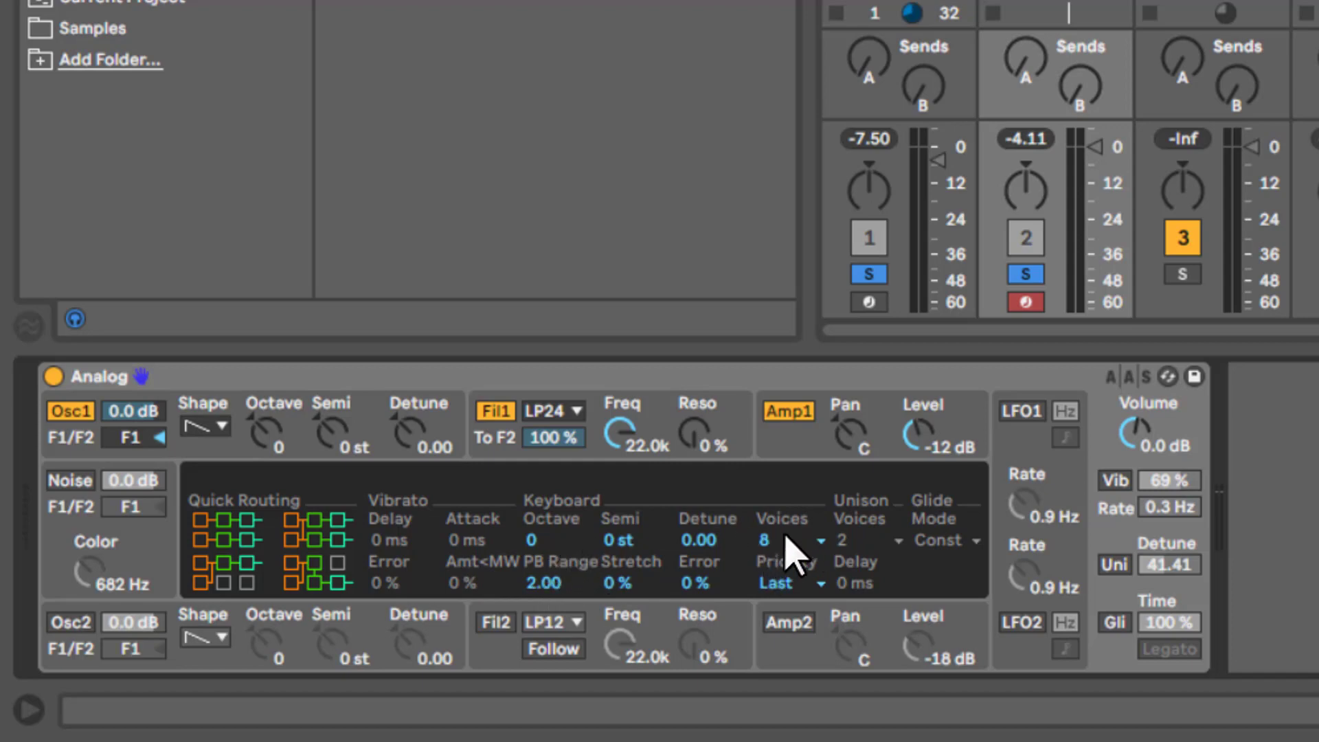
# Set Analog's keyboard voices to Mono
pyautogui.click(770, 542)
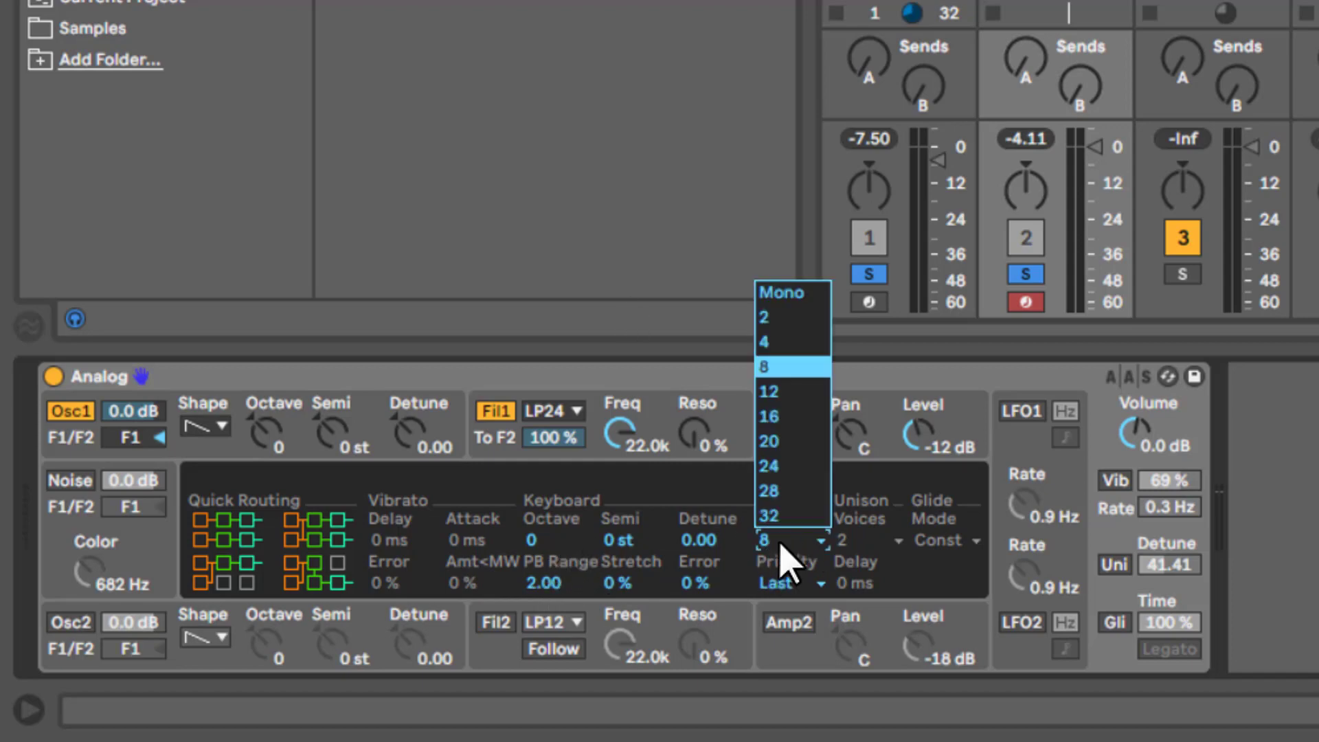
pyautogui.click(783, 558)
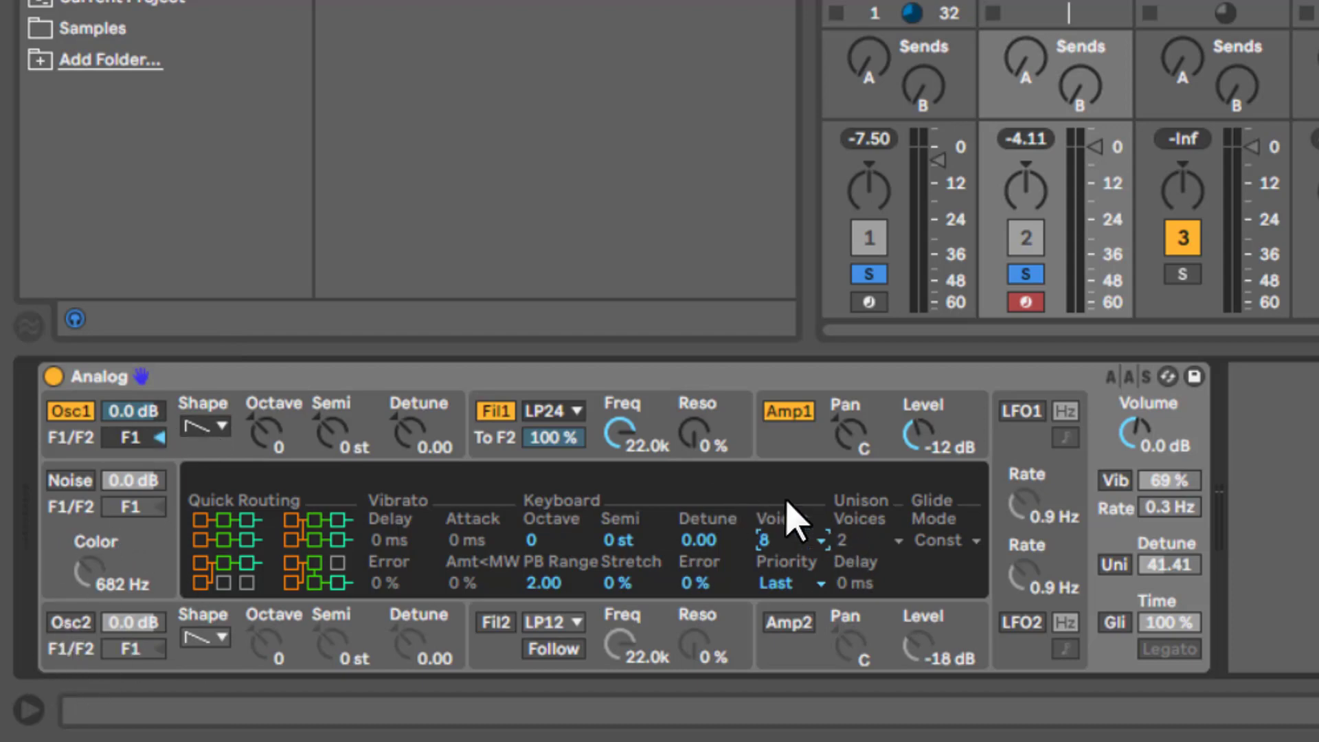
pyautogui.click(781, 549)
pyautogui.click(790, 291)
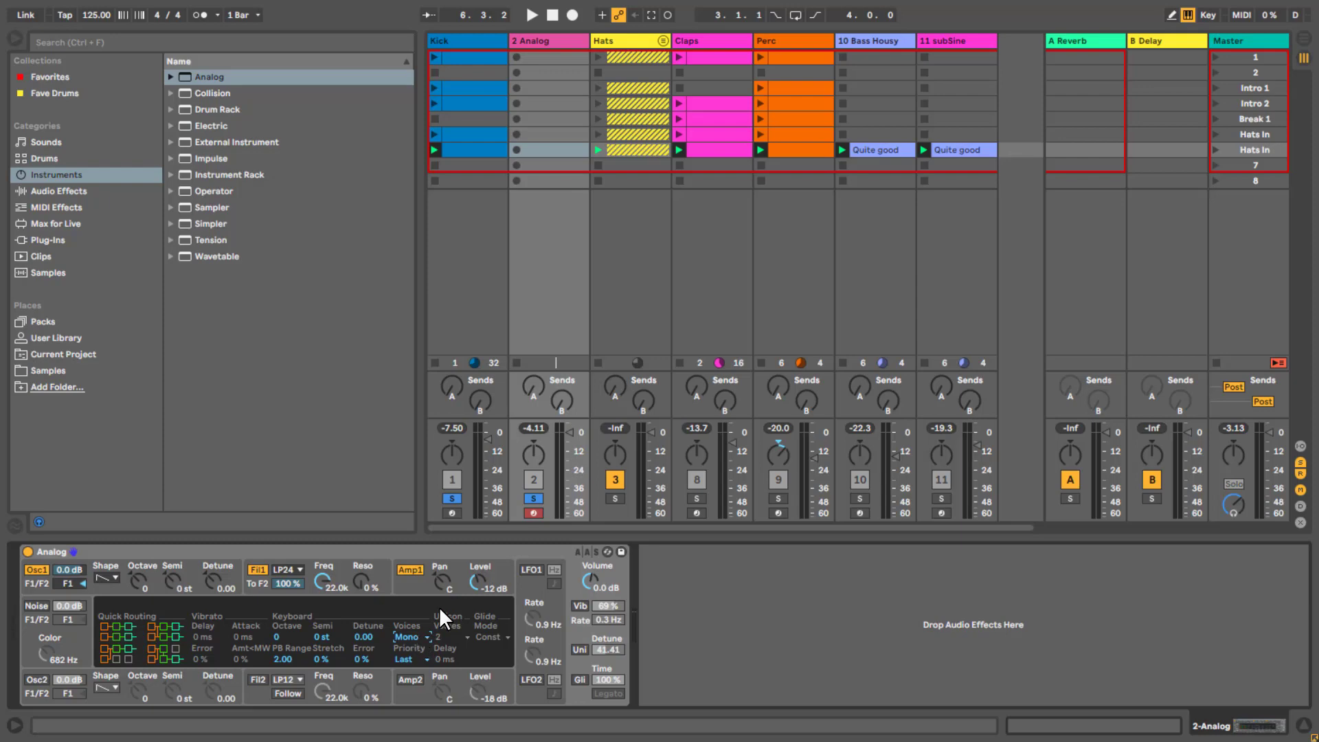
# Set the keyboard voices of the subSine synth to Mono
pyautogui.click(955, 40)
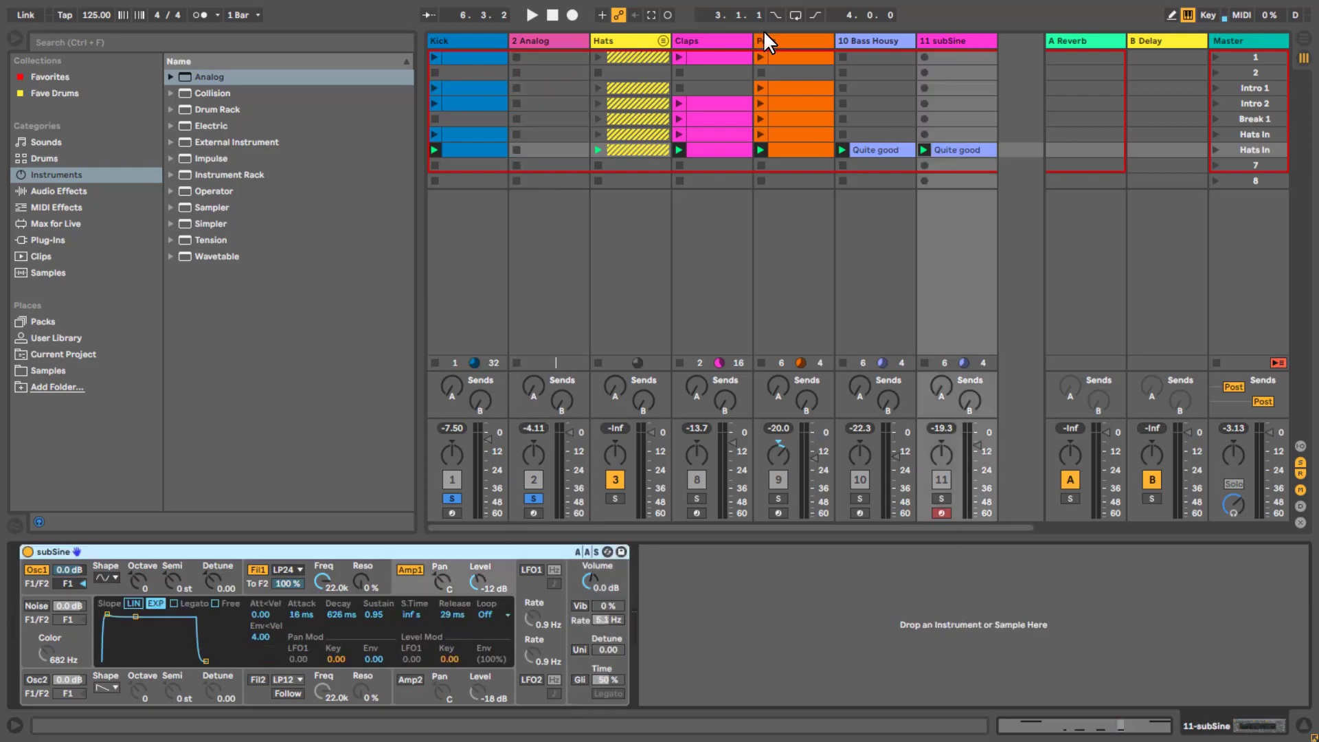
pyautogui.click(570, 591)
pyautogui.click(419, 632)
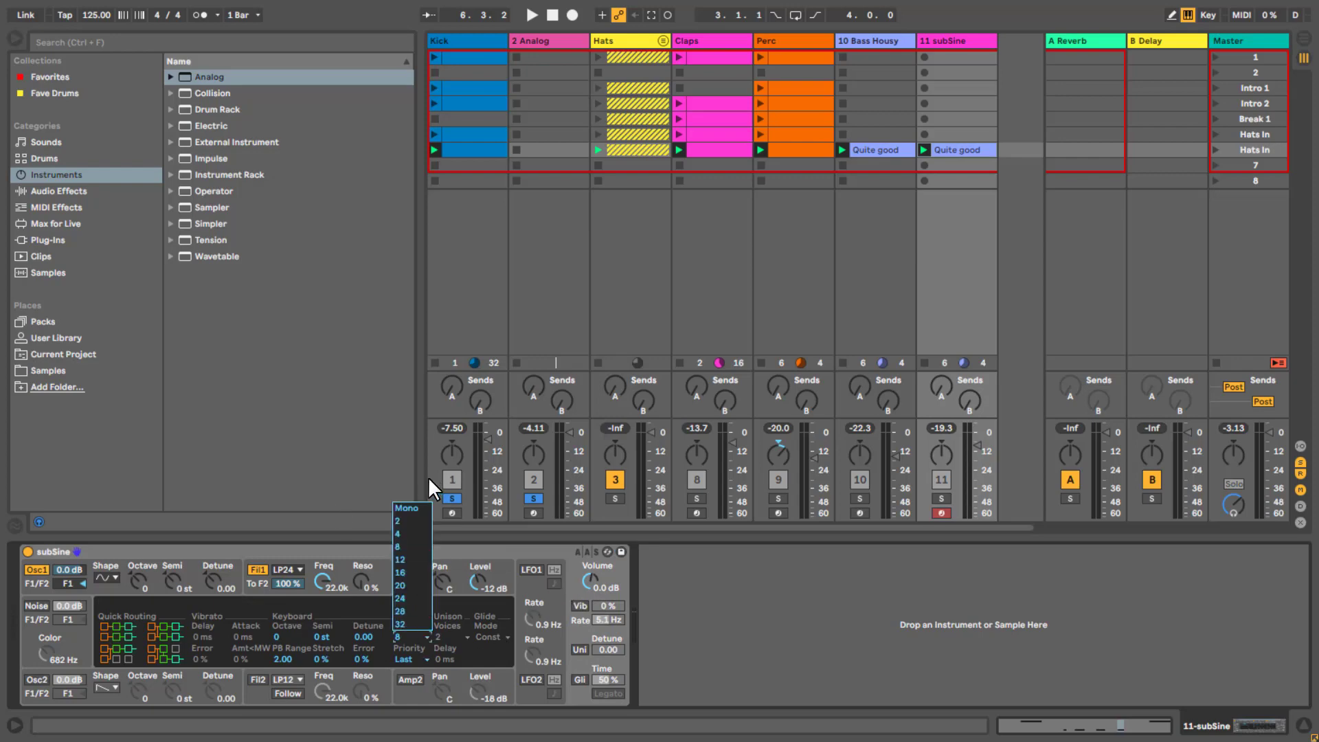
pyautogui.click(415, 506)
# Check the voices setting in the global settings of the Bass Housy synth
pyautogui.click(871, 40)
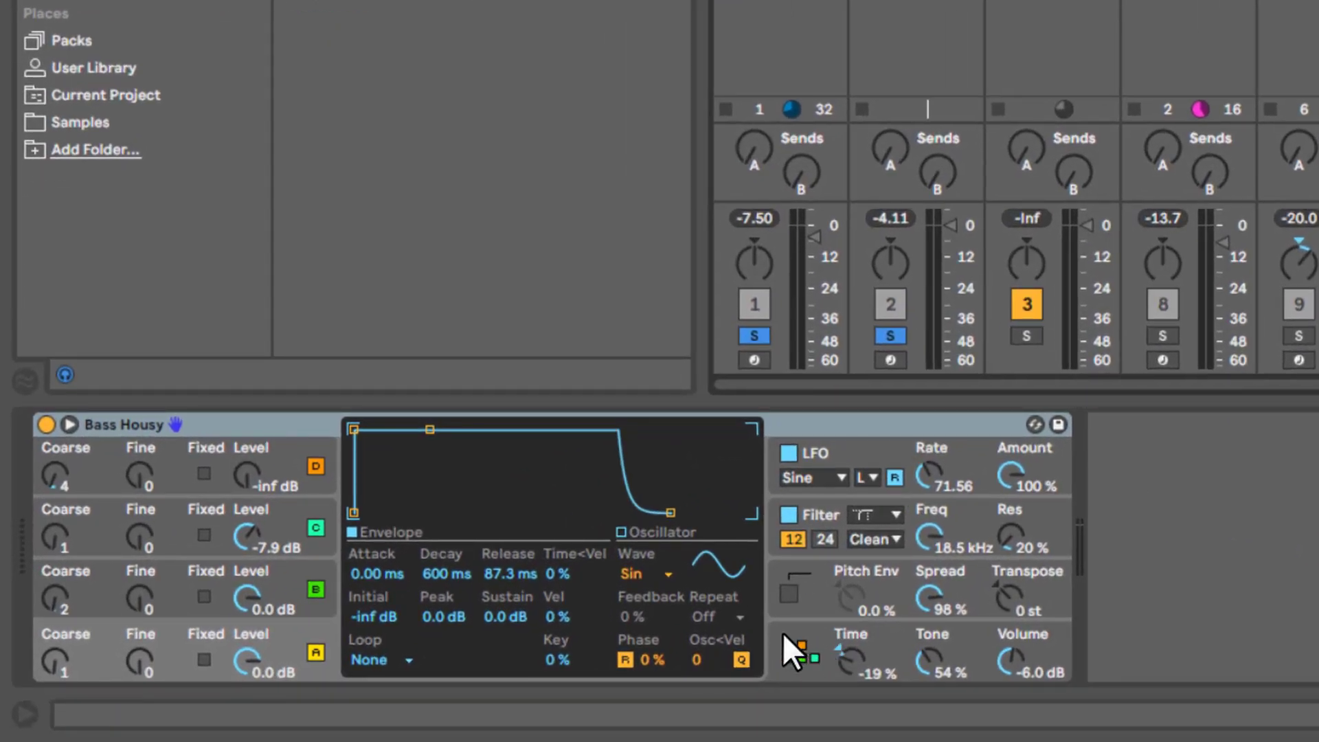
pyautogui.click(787, 639)
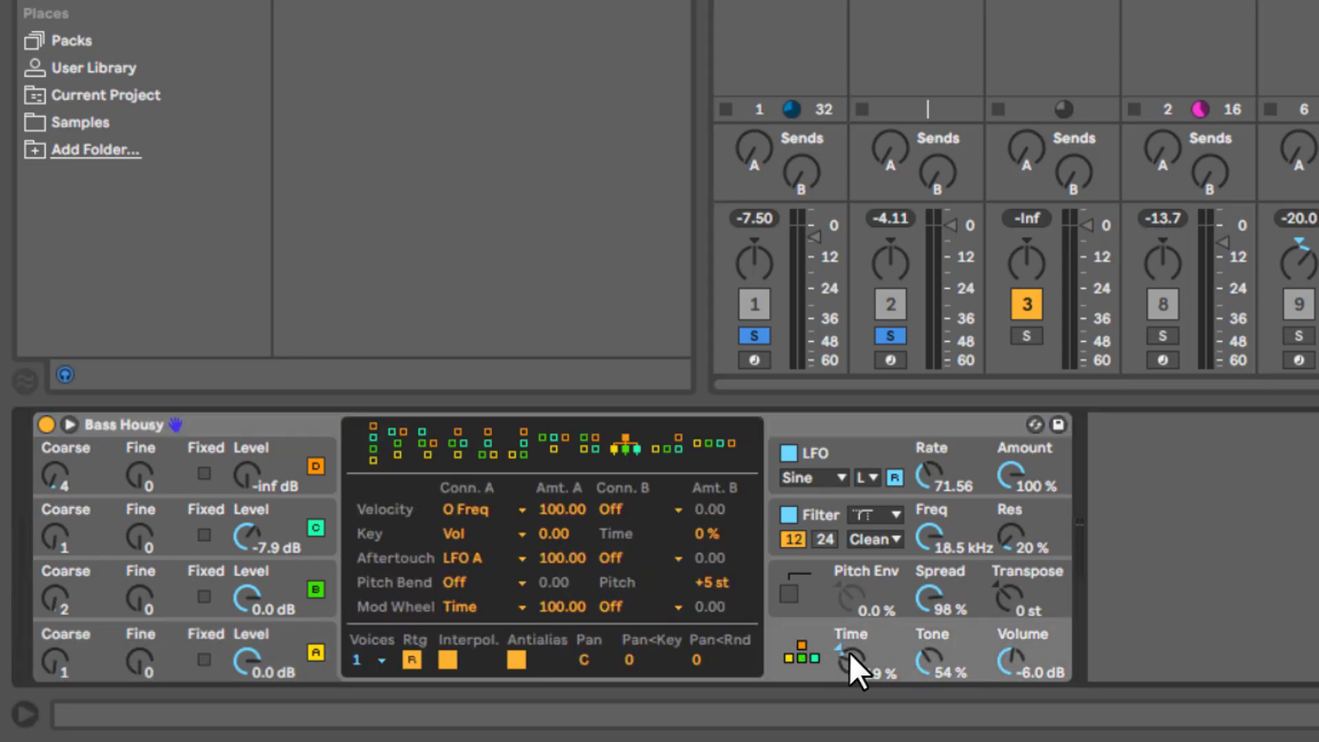
pyautogui.click(372, 661)
pyautogui.click(298, 426)
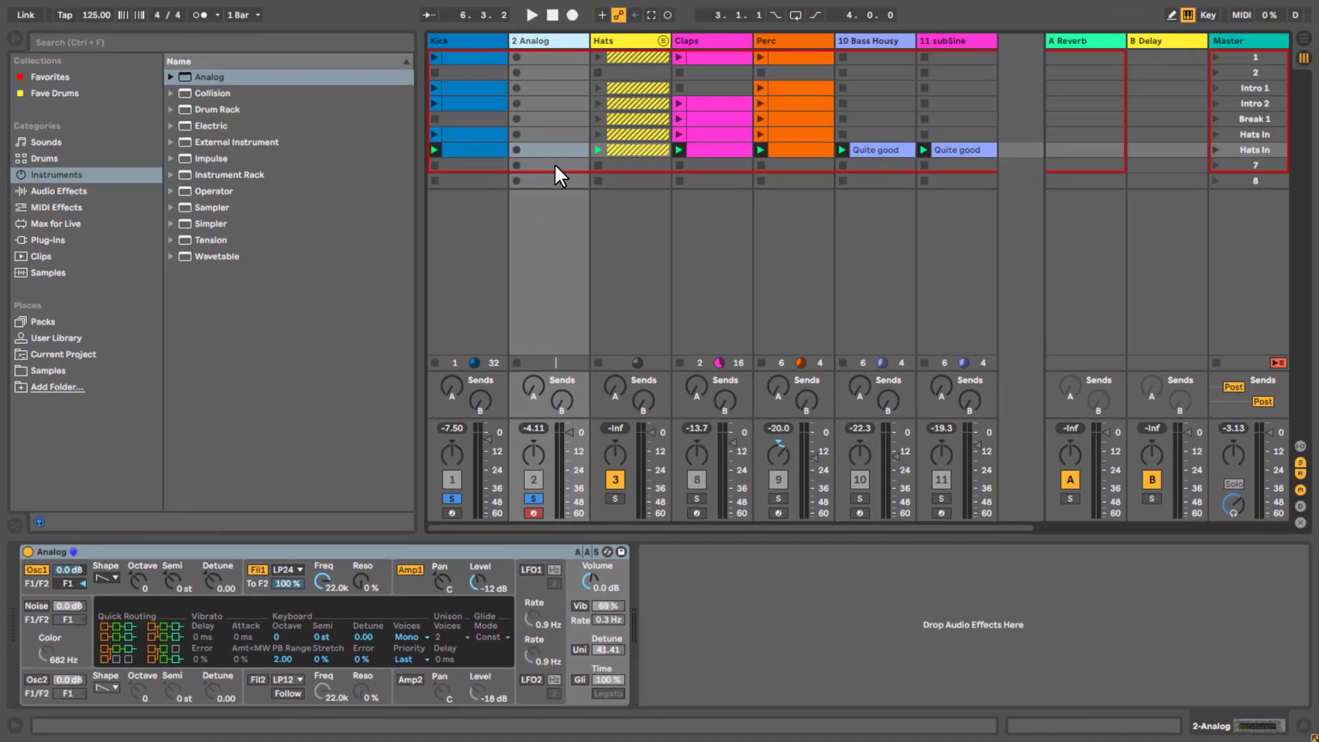
# Create an empty MIDI clip on the Analog track in the second Hats In scene and enable draw mode
pyautogui.doubleClick(548, 152)
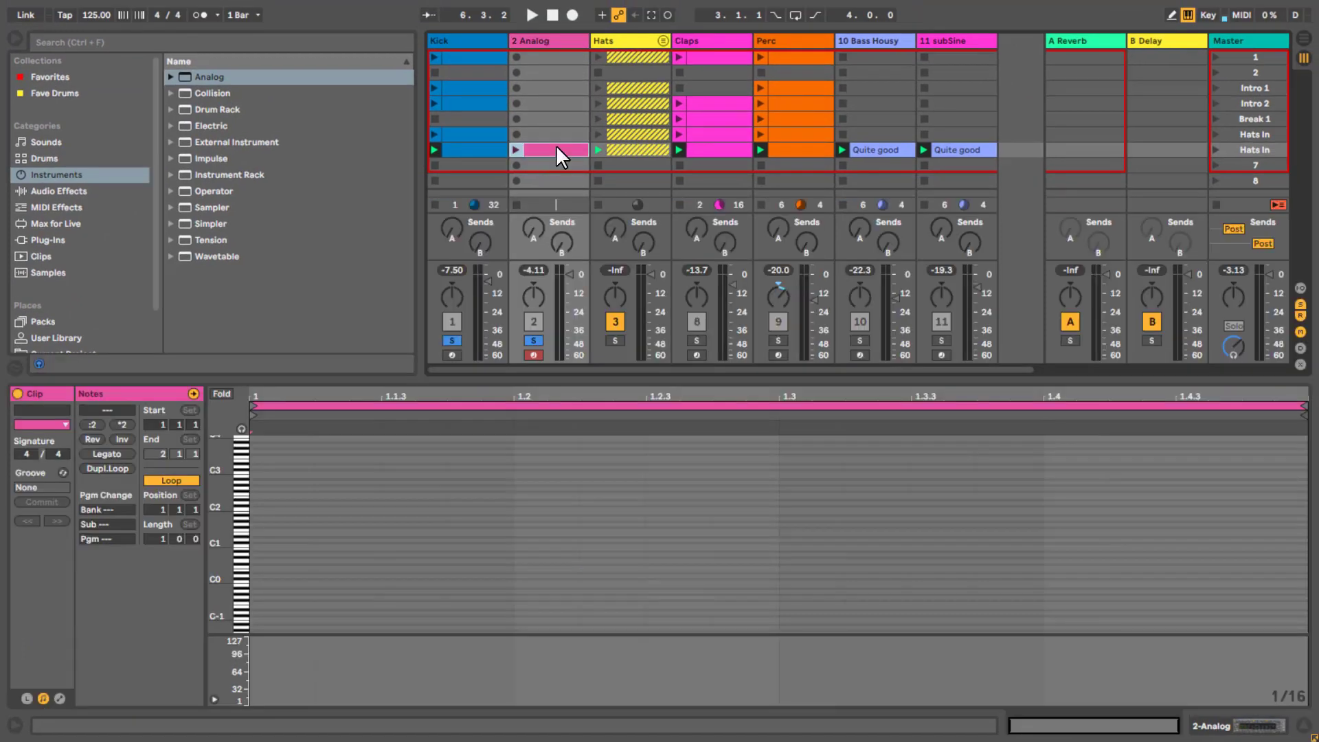
pyautogui.moveTo(219, 454); pyautogui.dragTo(253, 520)
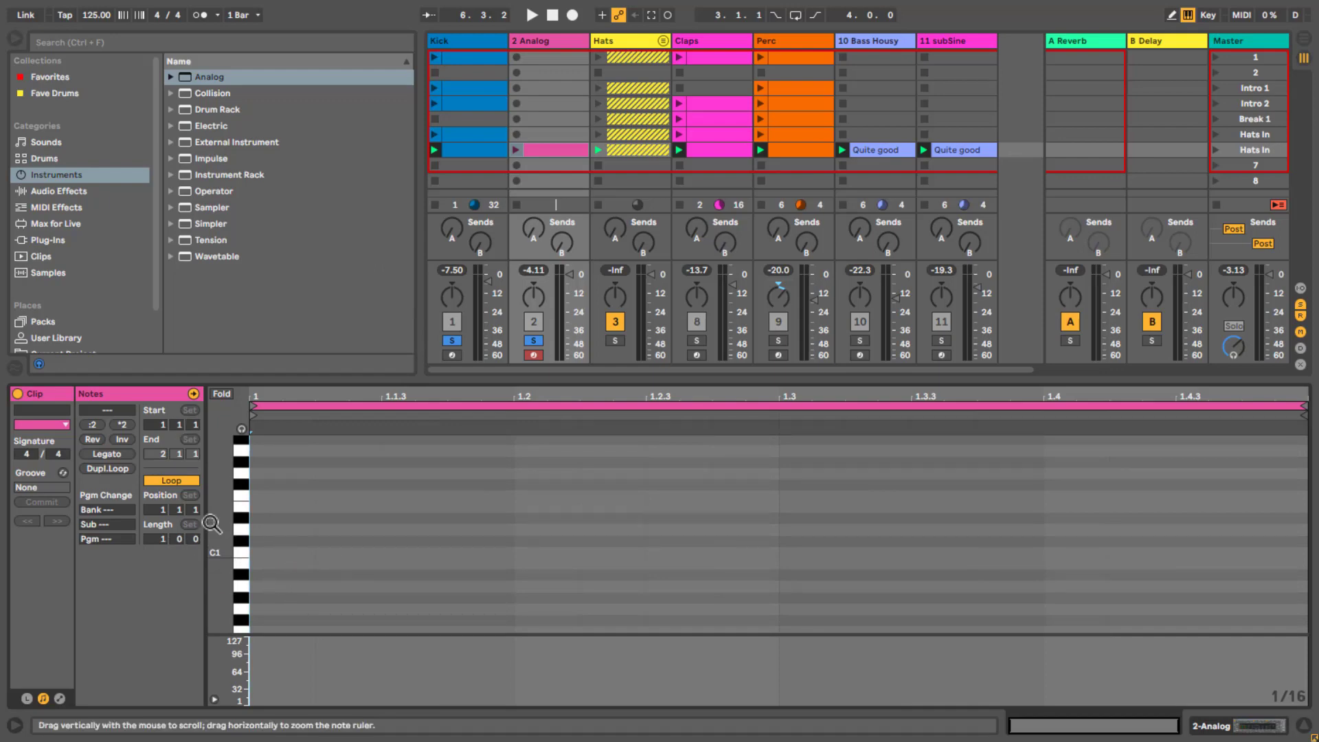
pyautogui.moveTo(218, 526); pyautogui.dragTo(166, 489)
pyautogui.press('b')
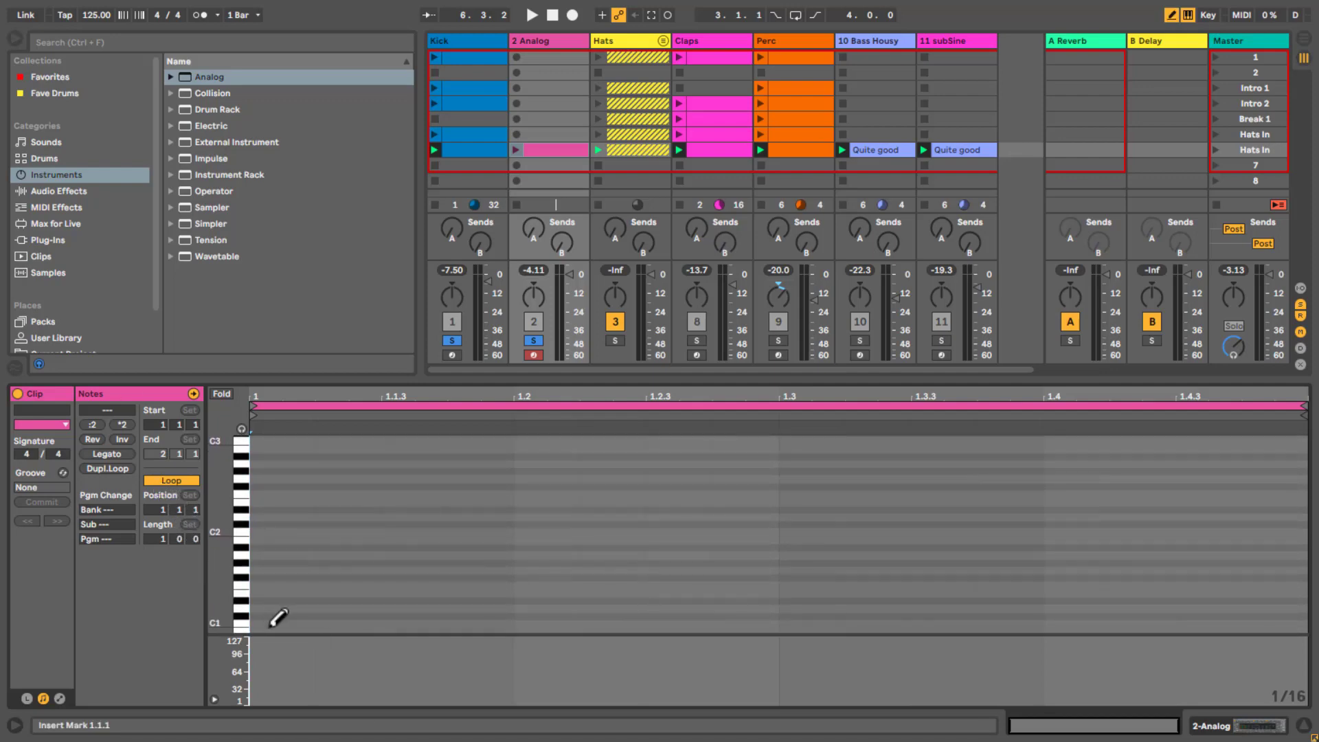
# Draw scattered sixteenth notes in the first half of the clip: C1, A#2, F#1, F2 and D1 from 1.1.1 to 1.2.3
pyautogui.click(279, 623)
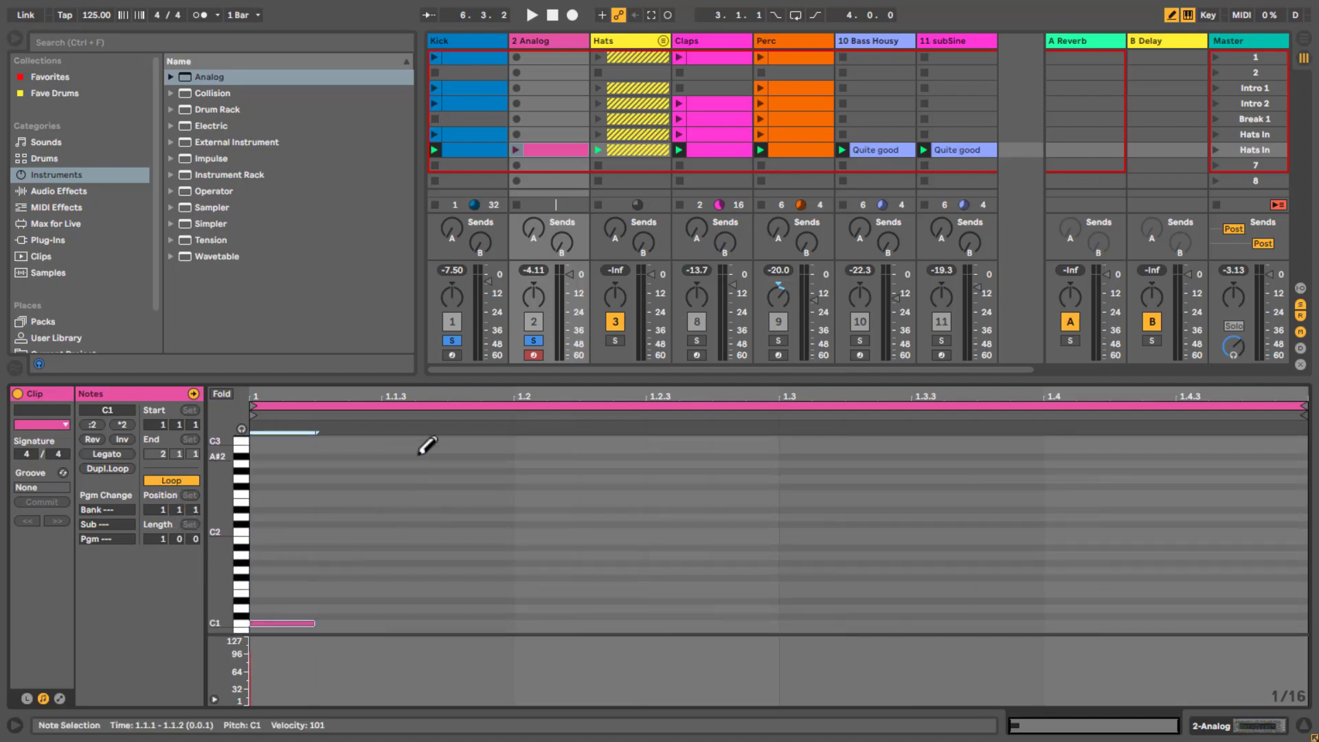
pyautogui.click(405, 457)
pyautogui.click(478, 578)
pyautogui.click(543, 494)
pyautogui.click(680, 608)
pyautogui.scroll(-3, 721, 584)
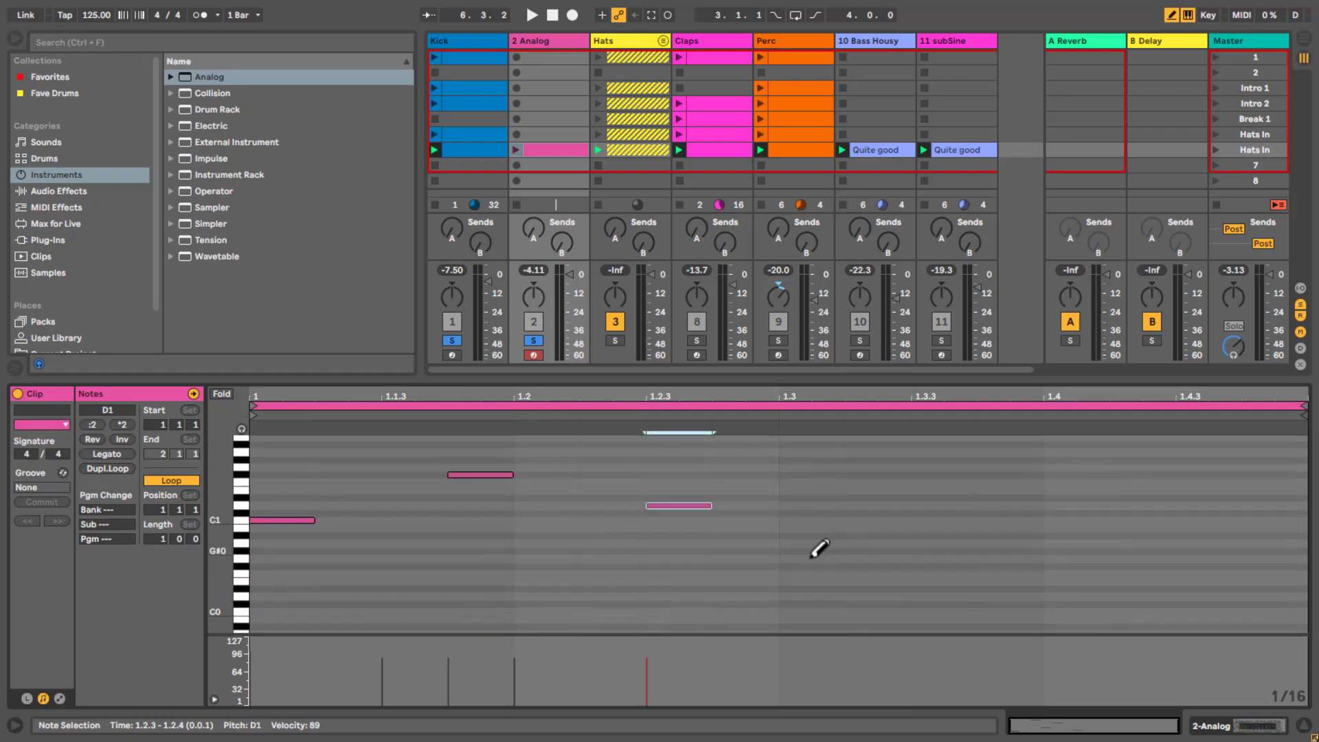
# Fill the second half of the clip with scattered sixteenth notes, including C4 at 1.3.3, F2 at 1.4.3 and G#1 at 1.4.4
pyautogui.click(807, 577)
pyautogui.scroll(6, 948, 515)
pyautogui.click(945, 470)
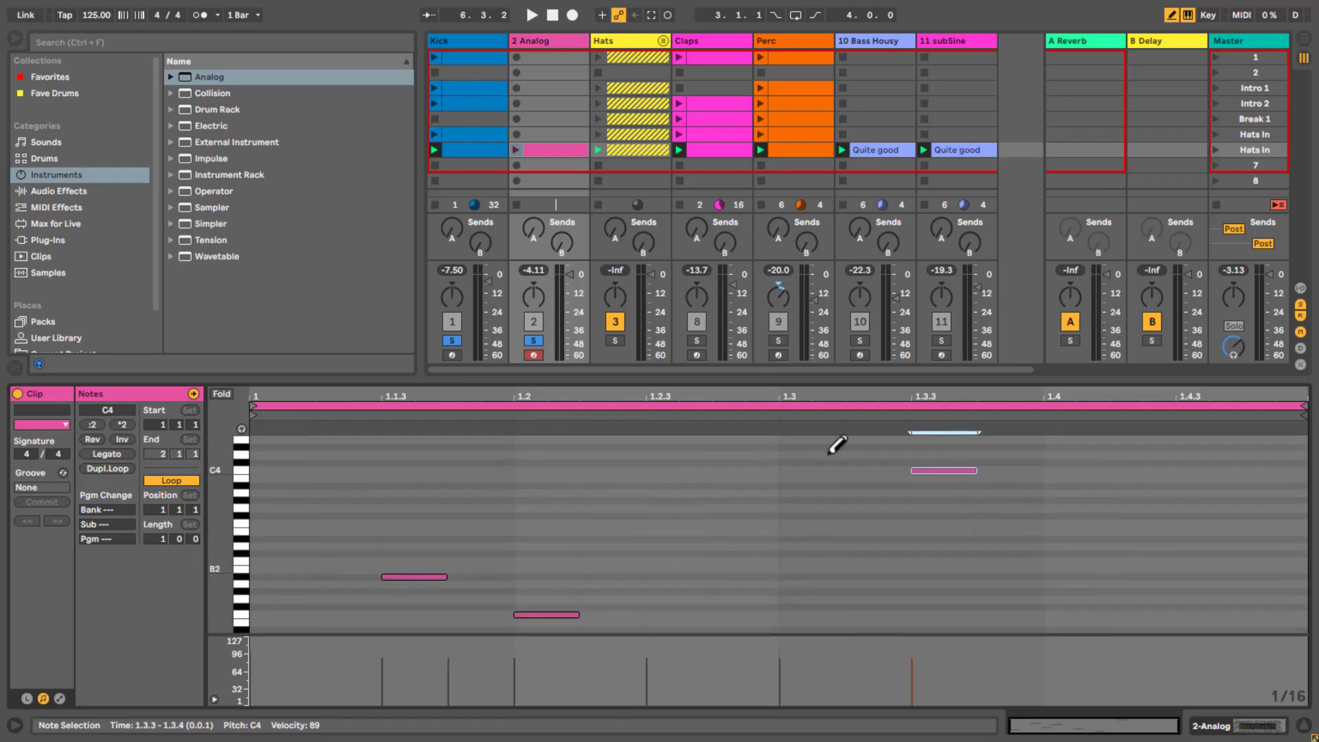
pyautogui.click(1010, 569)
pyautogui.click(1075, 508)
pyautogui.click(1207, 615)
pyautogui.scroll(-2, 1298, 539)
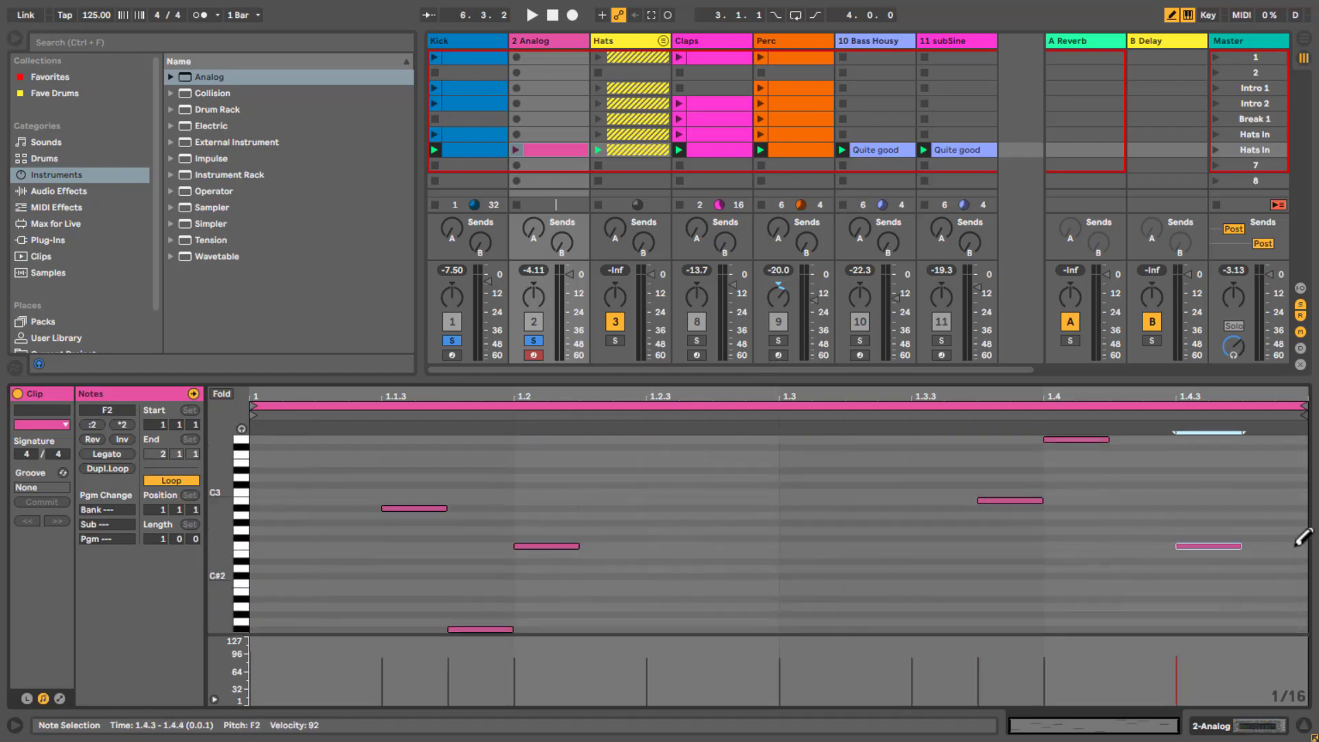
pyautogui.click(1276, 615)
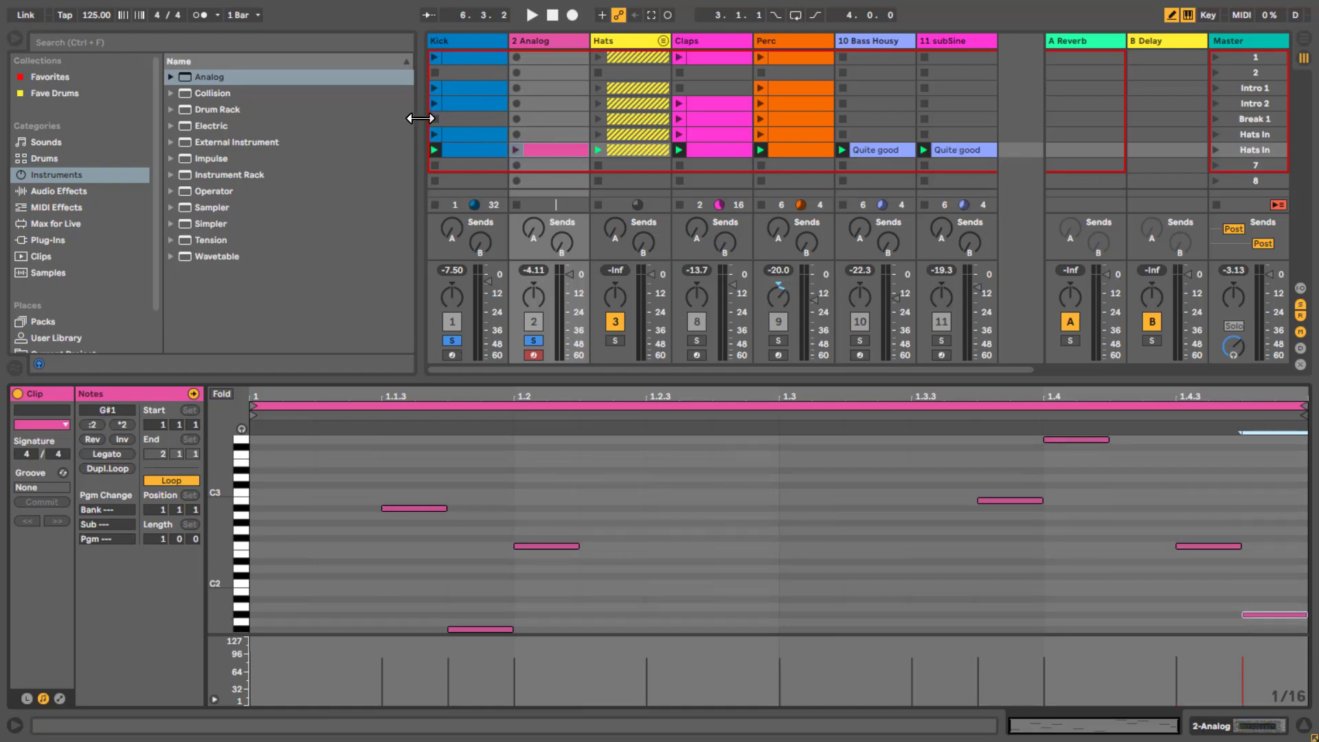
# Launch the Analog clip and set Analog's filter 1 frequency to 35 Hz and resonance to 24%
pyautogui.click(516, 150)
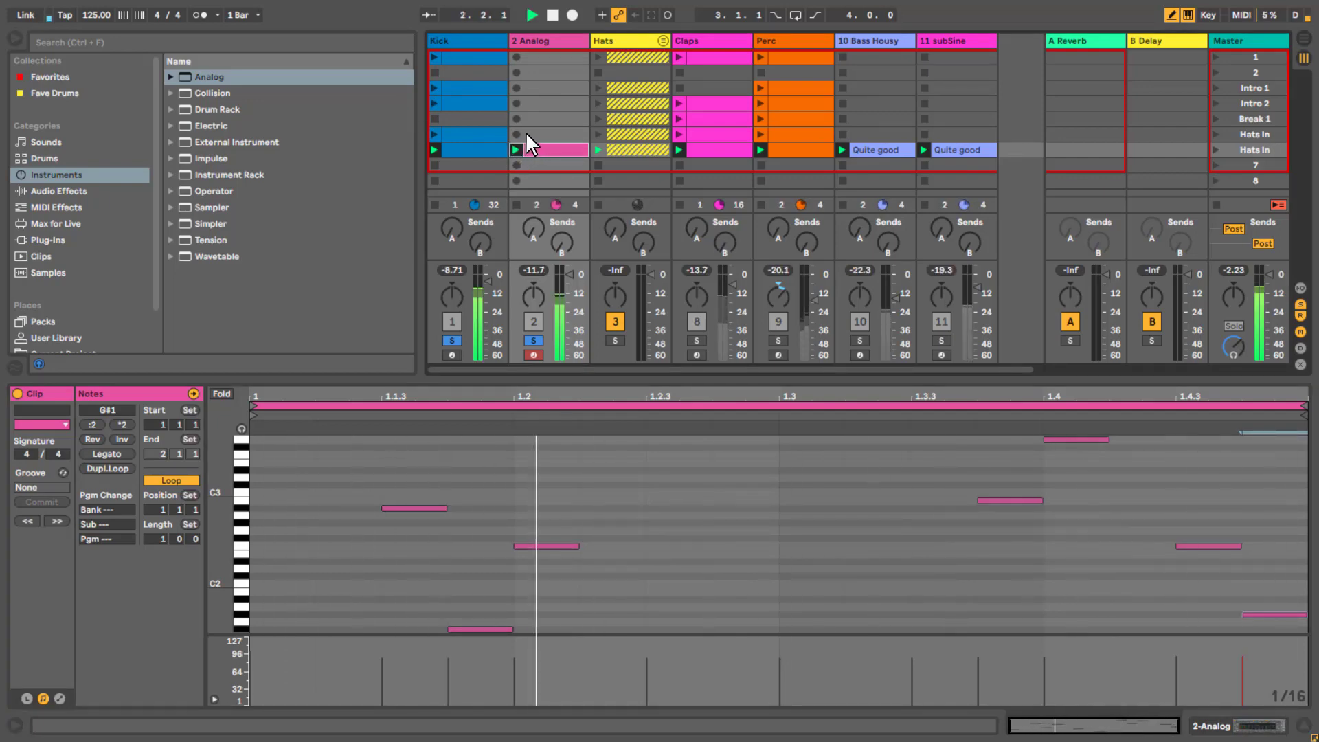
pyautogui.hotkey('shift', 'Tab')
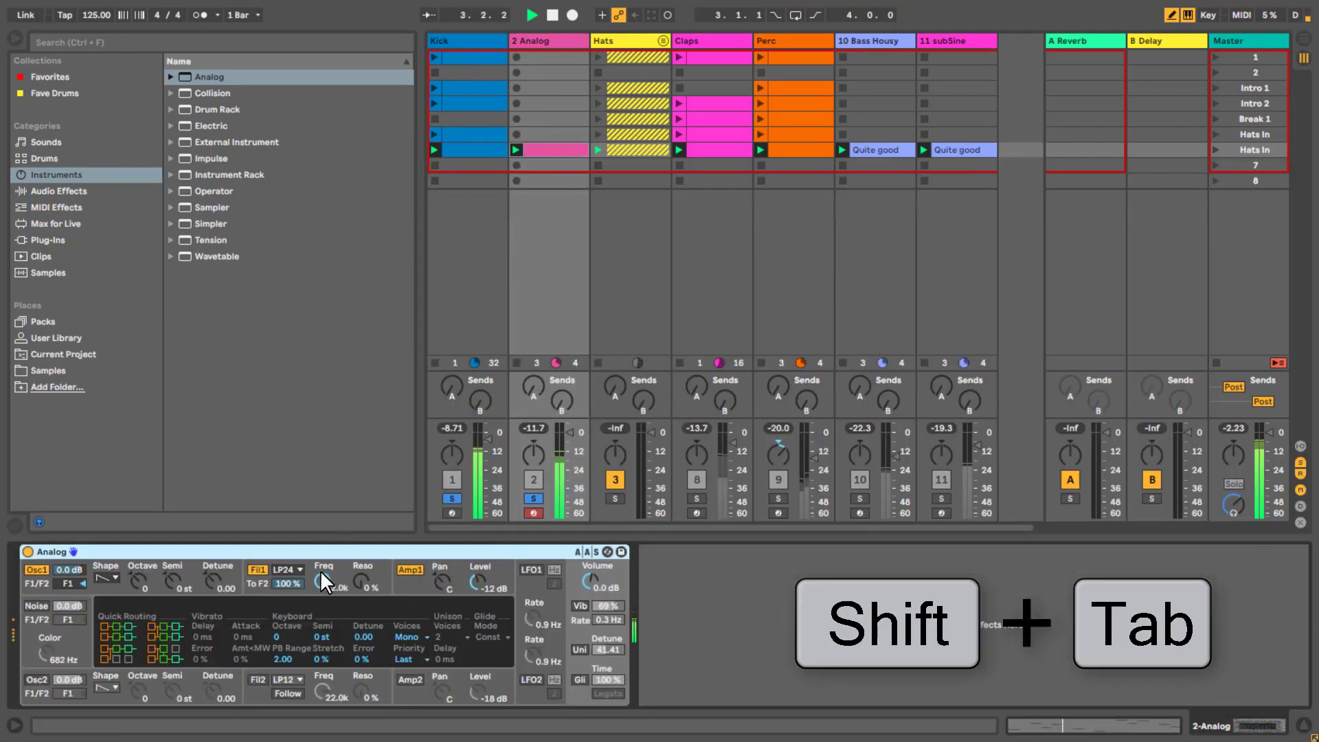
pyautogui.moveTo(320, 570); pyautogui.dragTo(360, 589)
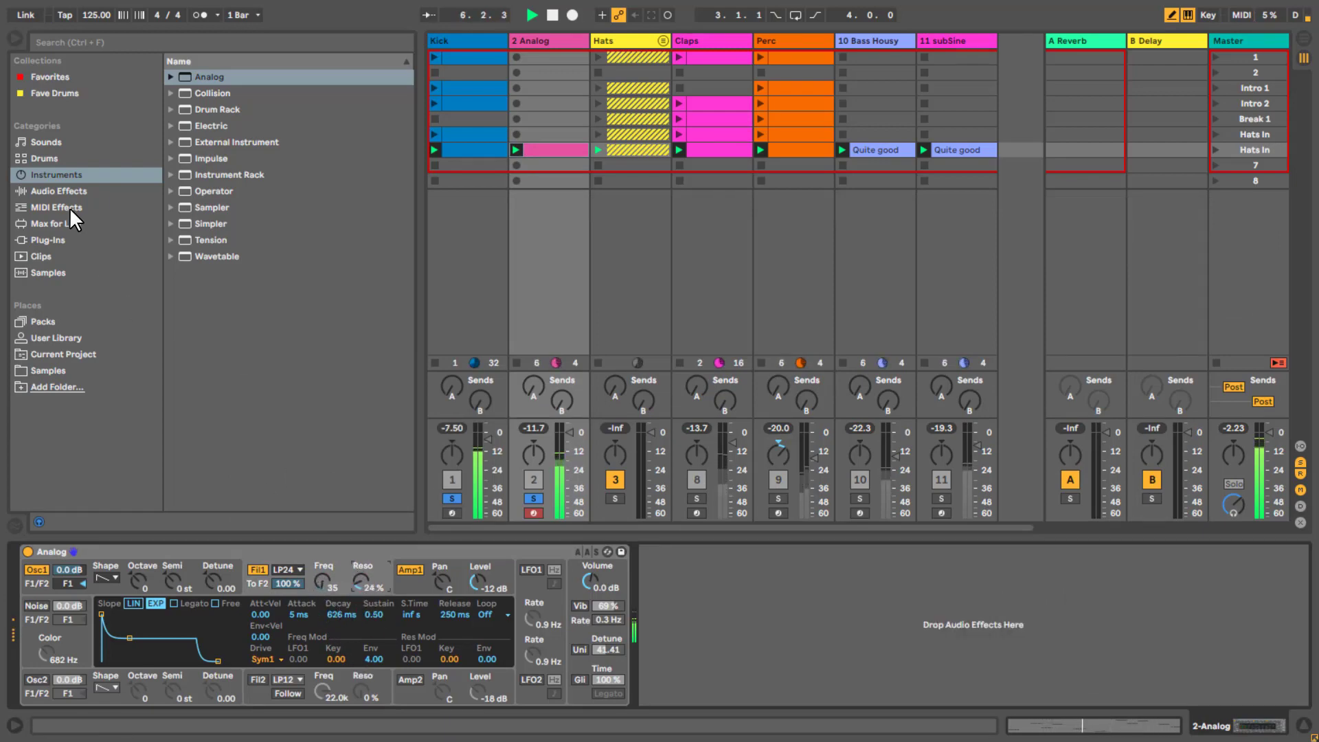
# Add a Delay after Analog with Ping Pong on, its filter at 1.80 kHz with width 4.75, and Dry/Wet at 30%
pyautogui.click(58, 191)
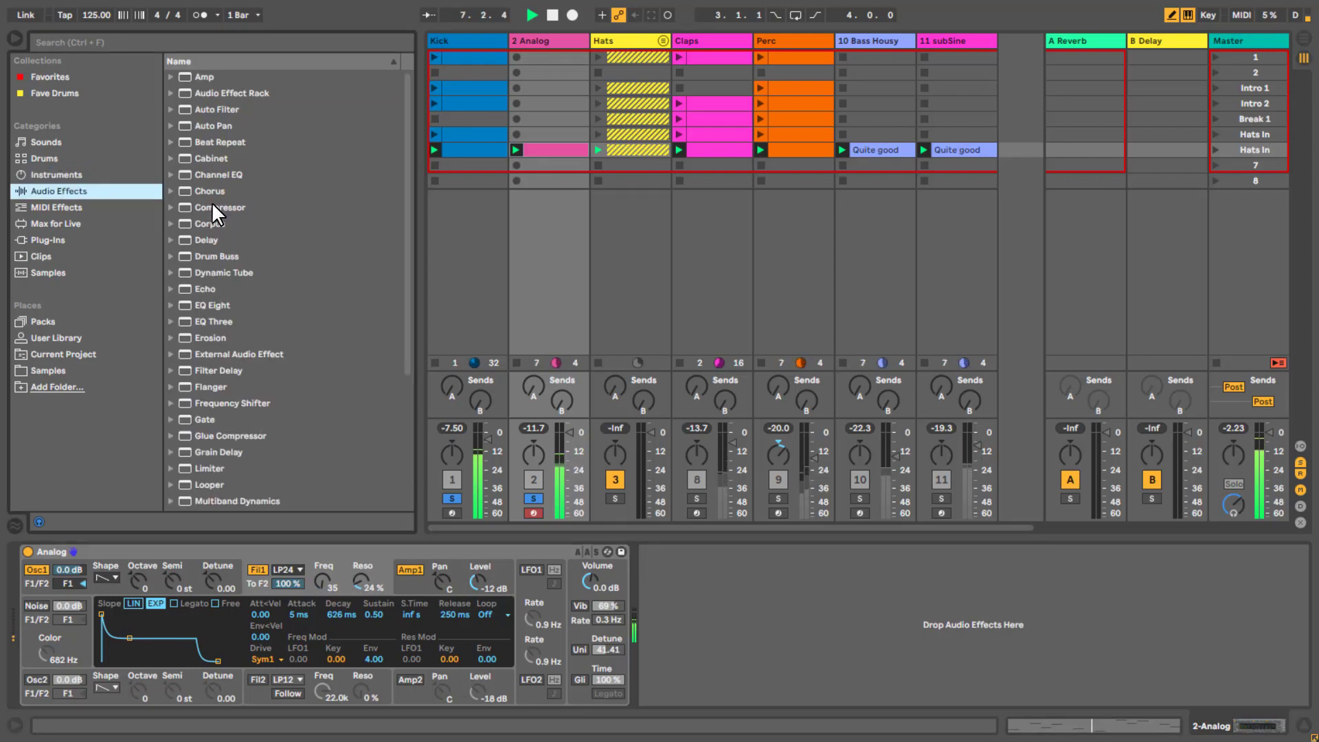
pyautogui.moveTo(206, 239); pyautogui.dragTo(795, 643)
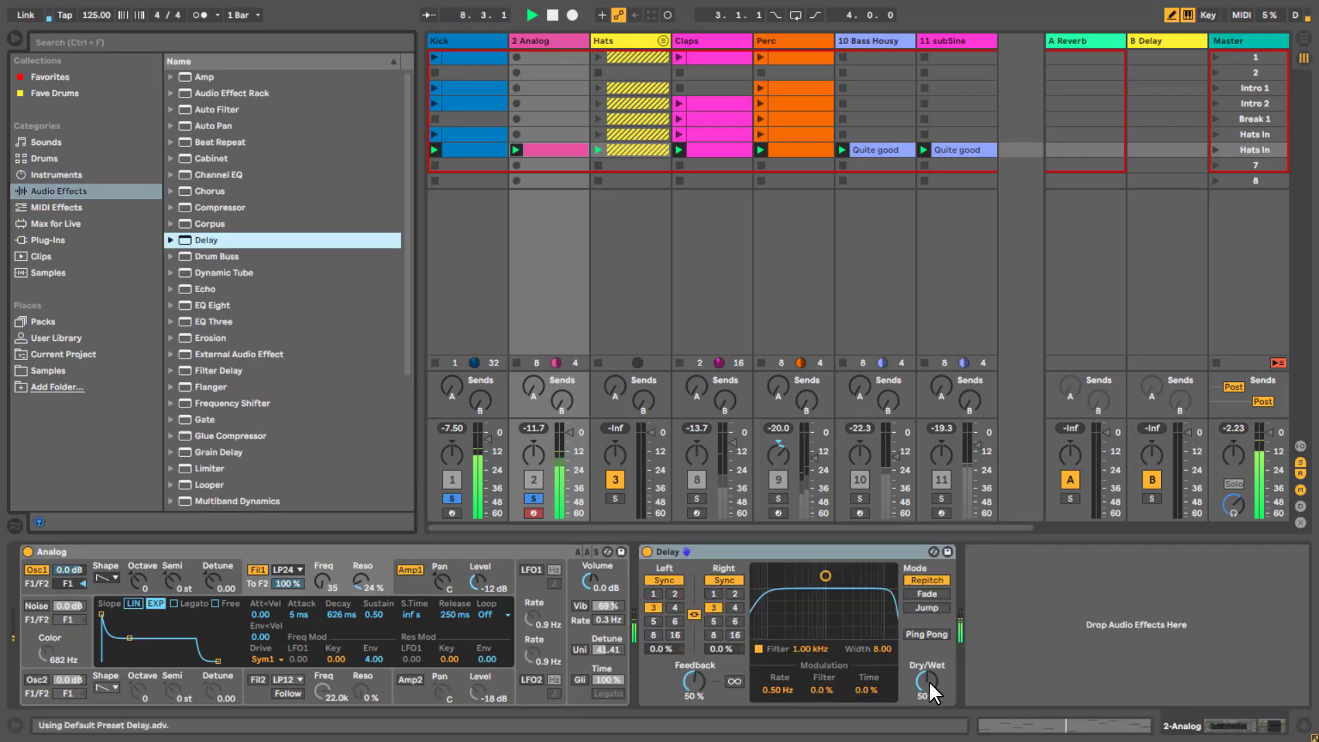
pyautogui.moveTo(929, 681); pyautogui.dragTo(929, 694)
pyautogui.moveTo(825, 576); pyautogui.dragTo(839, 600)
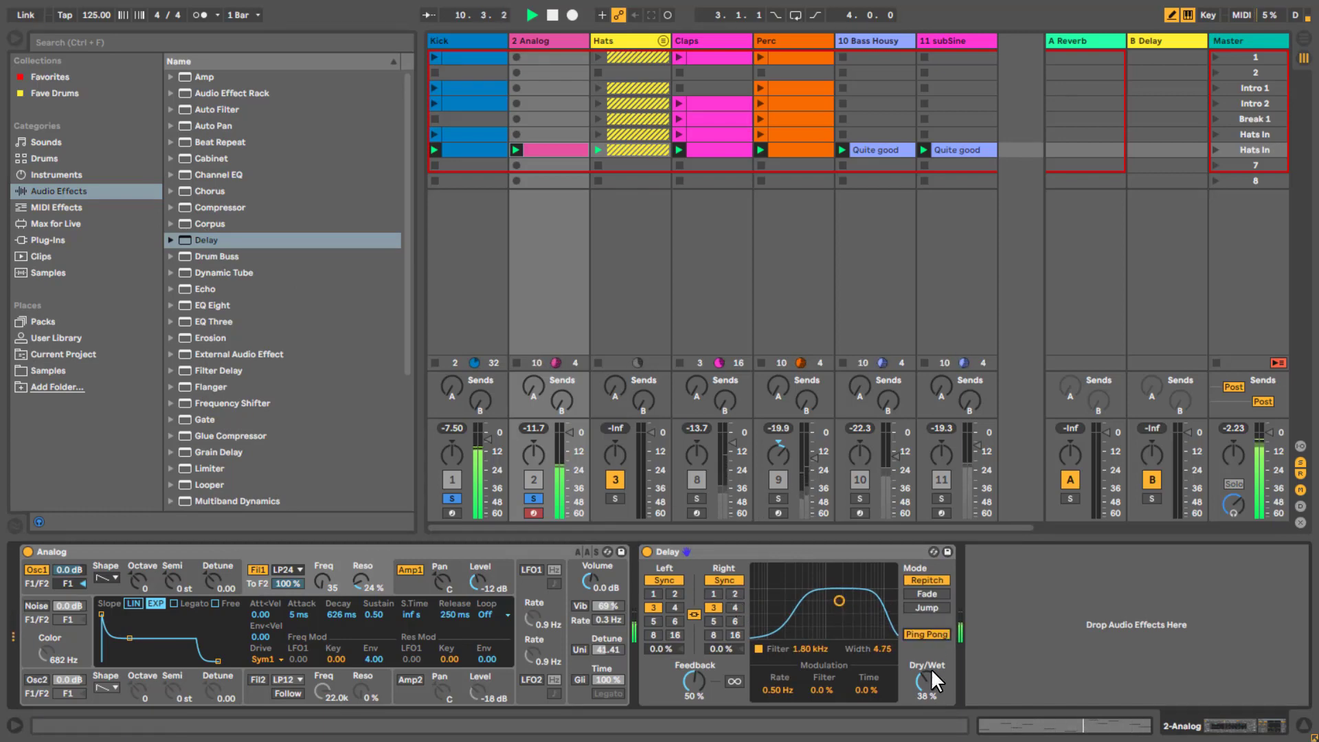
pyautogui.moveTo(922, 678); pyautogui.dragTo(918, 689)
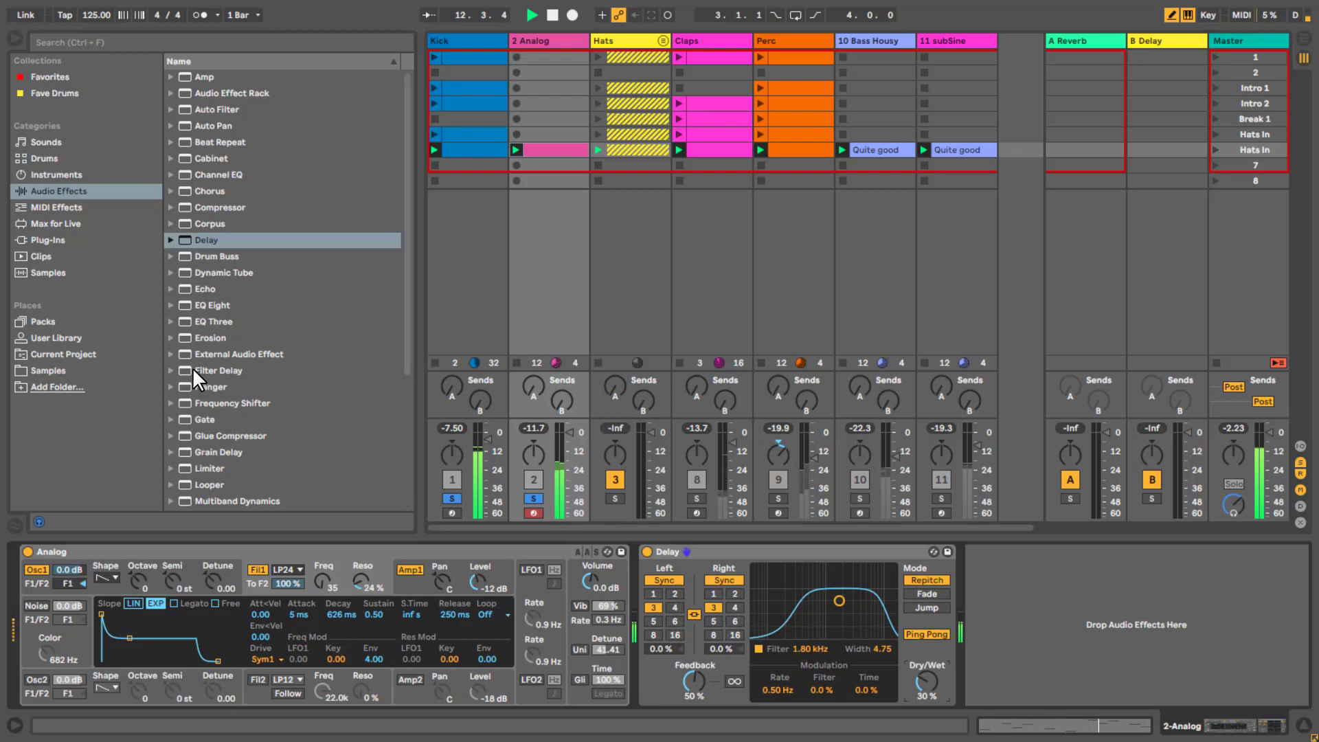
# Add a Reverb after the Delay with Dry/Wet at 24% and a decay time of 2.20 s
pyautogui.scroll(-3, 196, 356)
pyautogui.moveTo(212, 494); pyautogui.dragTo(973, 582)
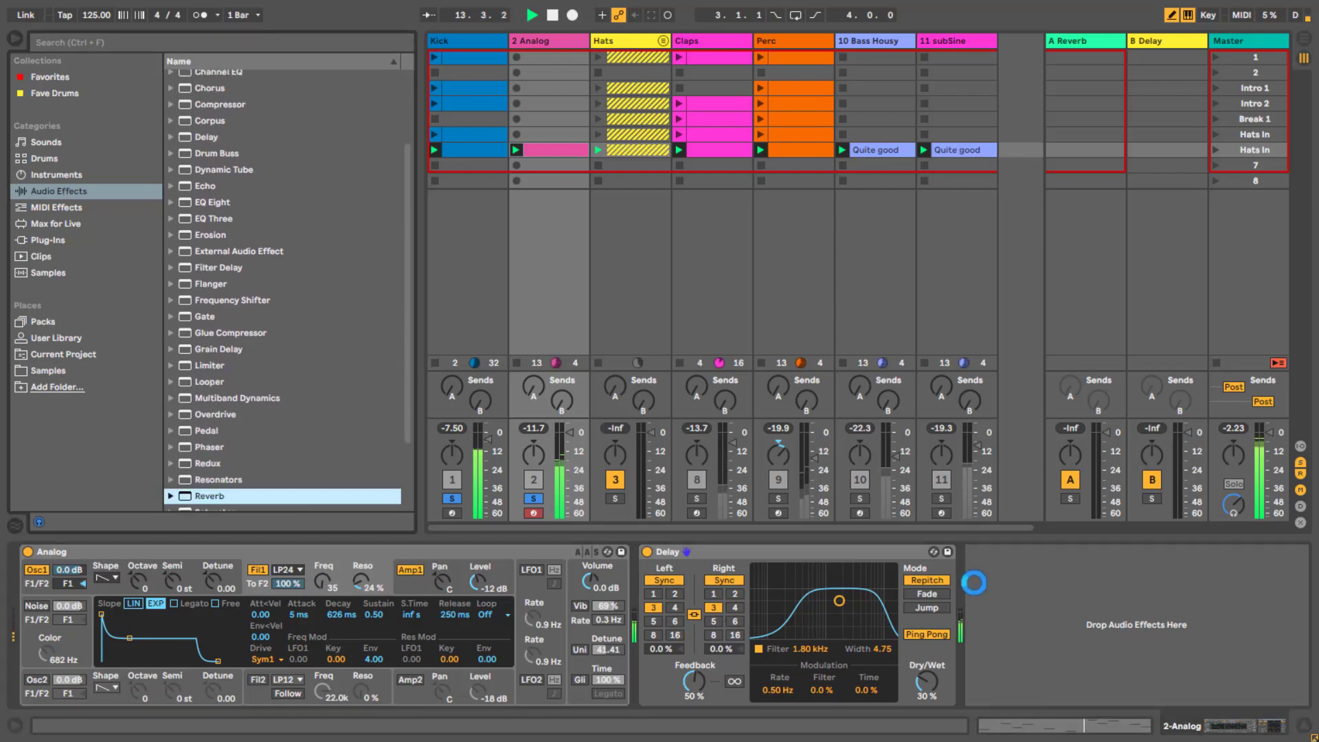
pyautogui.moveTo(1276, 676); pyautogui.dragTo(1280, 687)
pyautogui.moveTo(1103, 677); pyautogui.dragTo(1110, 663)
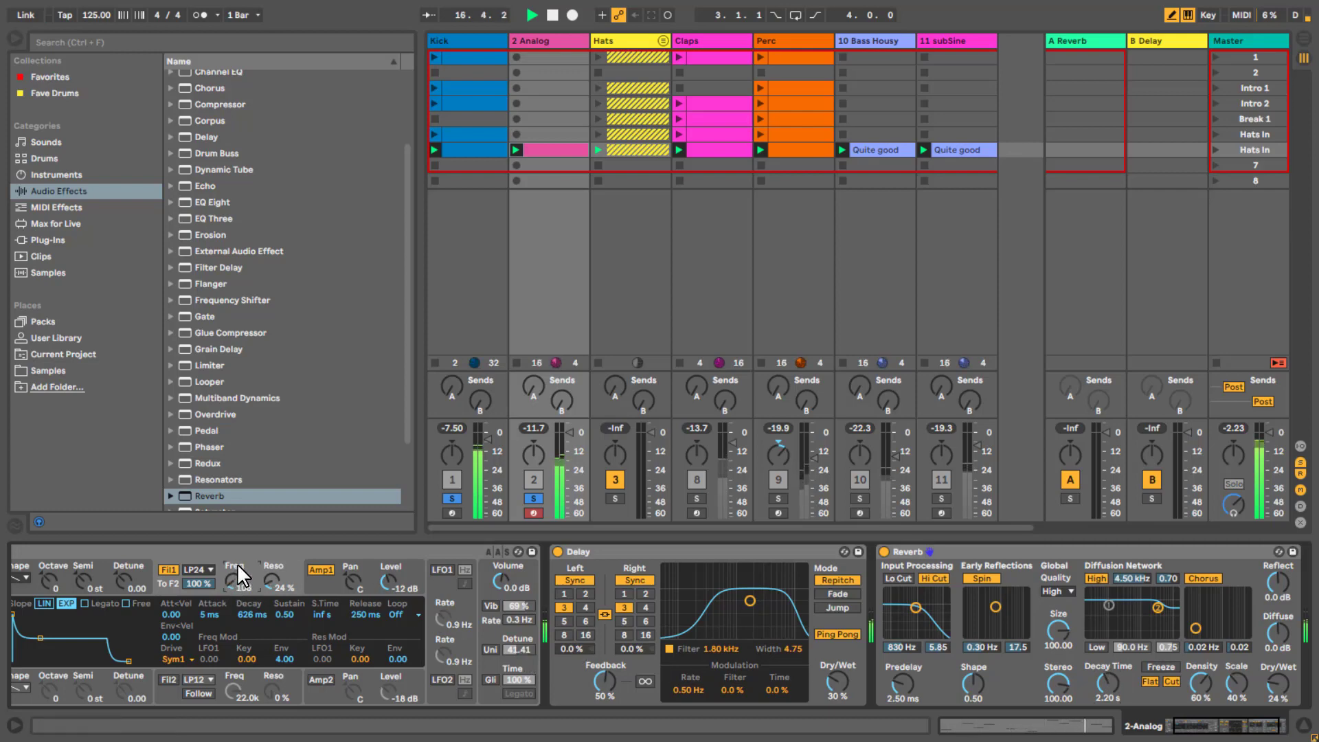
# Set the Delay to 4 sixteenths with 14% Dry/Wet, and sweep Analog's filter 1 frequency to 66 Hz and up to 201 Hz
pyautogui.moveTo(238, 565); pyautogui.dragTo(238, 572)
pyautogui.moveTo(840, 691); pyautogui.dragTo(839, 698)
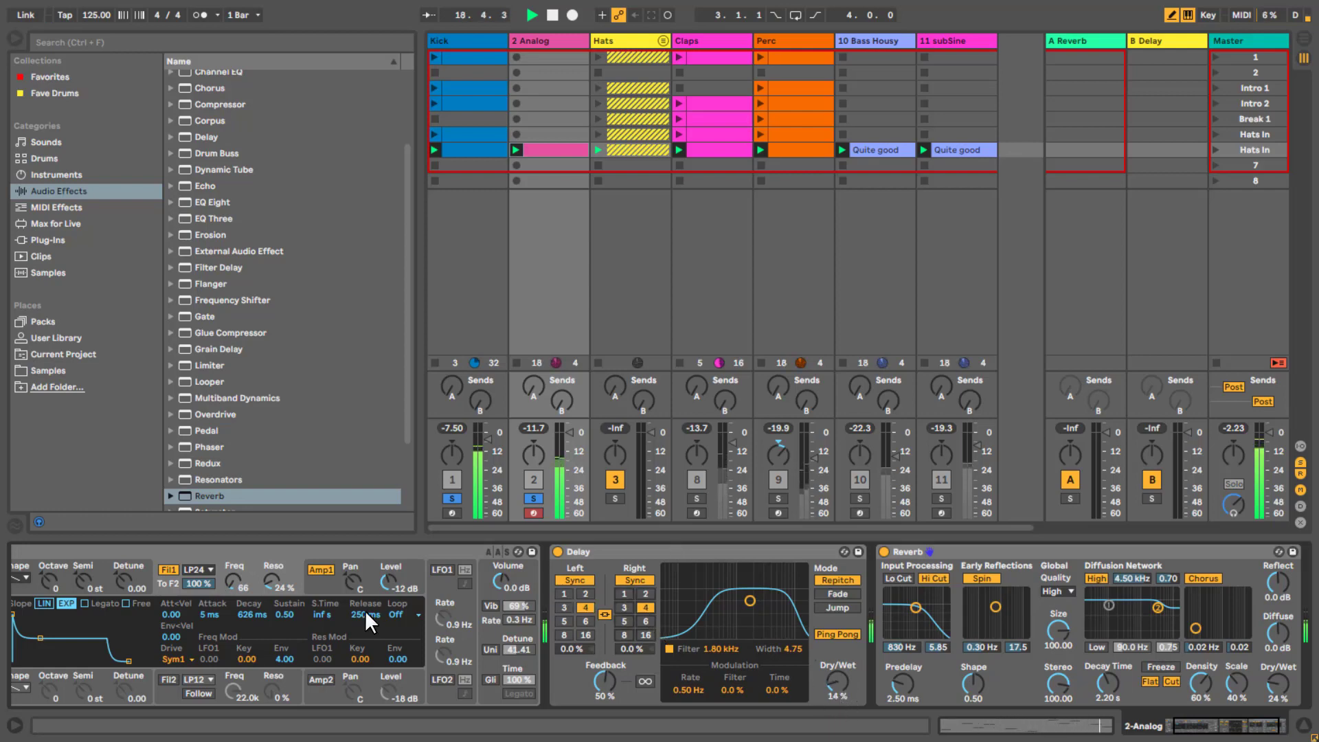
pyautogui.moveTo(232, 579); pyautogui.dragTo(234, 567)
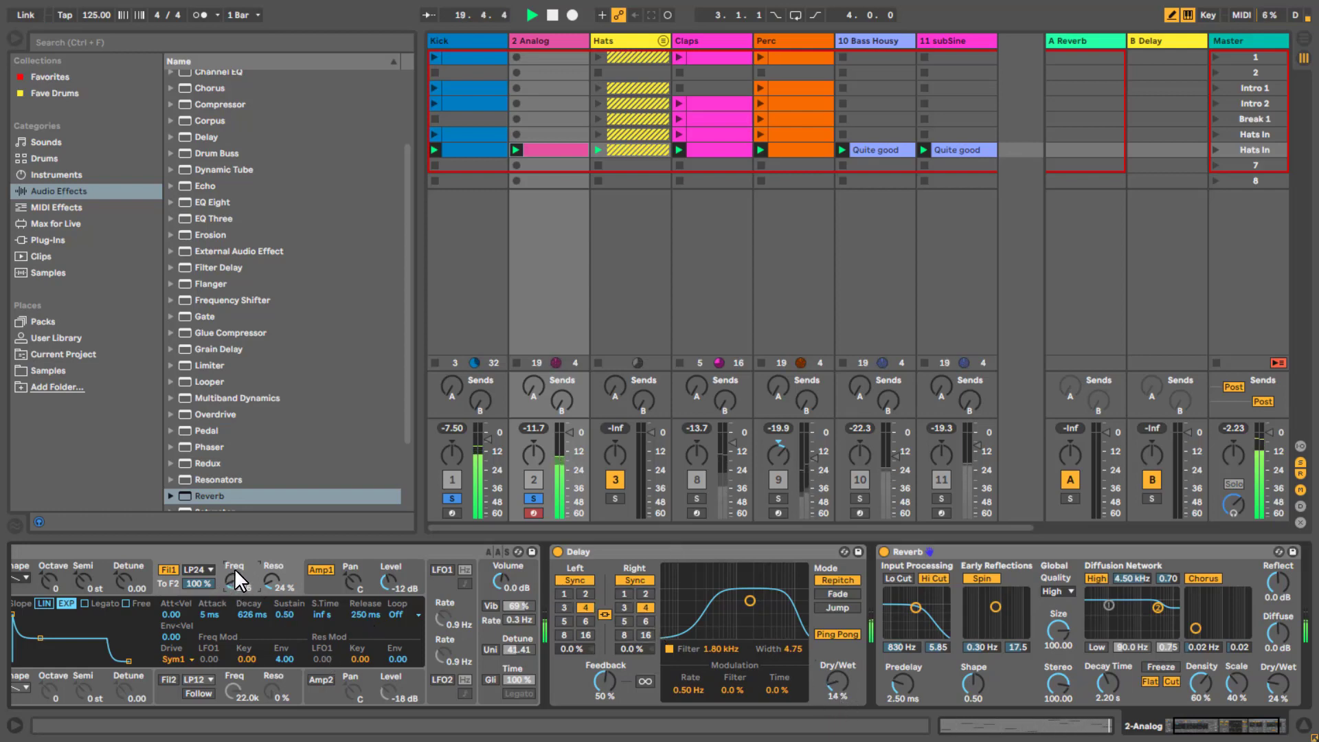
# Set the Delay to 2 sixteenths, 28% Dry/Wet and a 1.00 kHz filter of width 1.73, and Analog's filter 1 resonance to 21%
pyautogui.click(586, 592)
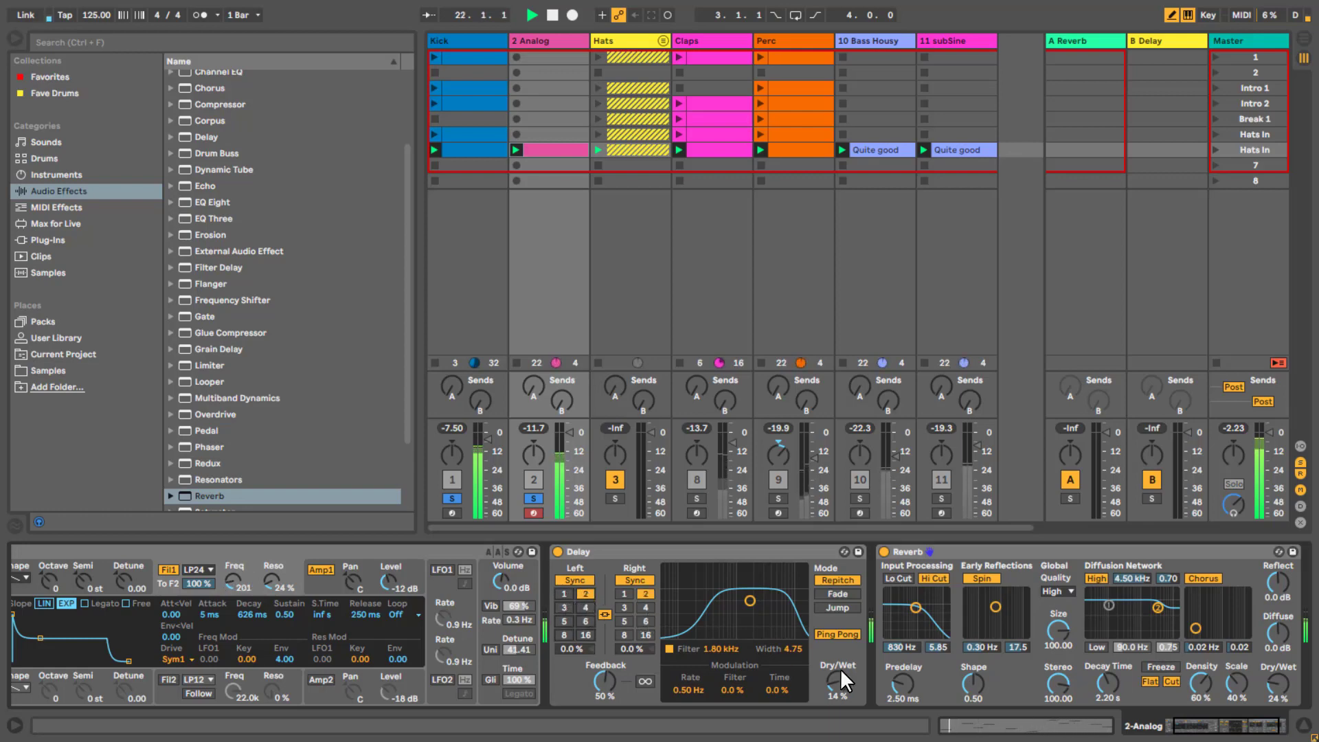
pyautogui.moveTo(840, 673); pyautogui.dragTo(840, 662)
pyautogui.moveTo(748, 601); pyautogui.dragTo(735, 622)
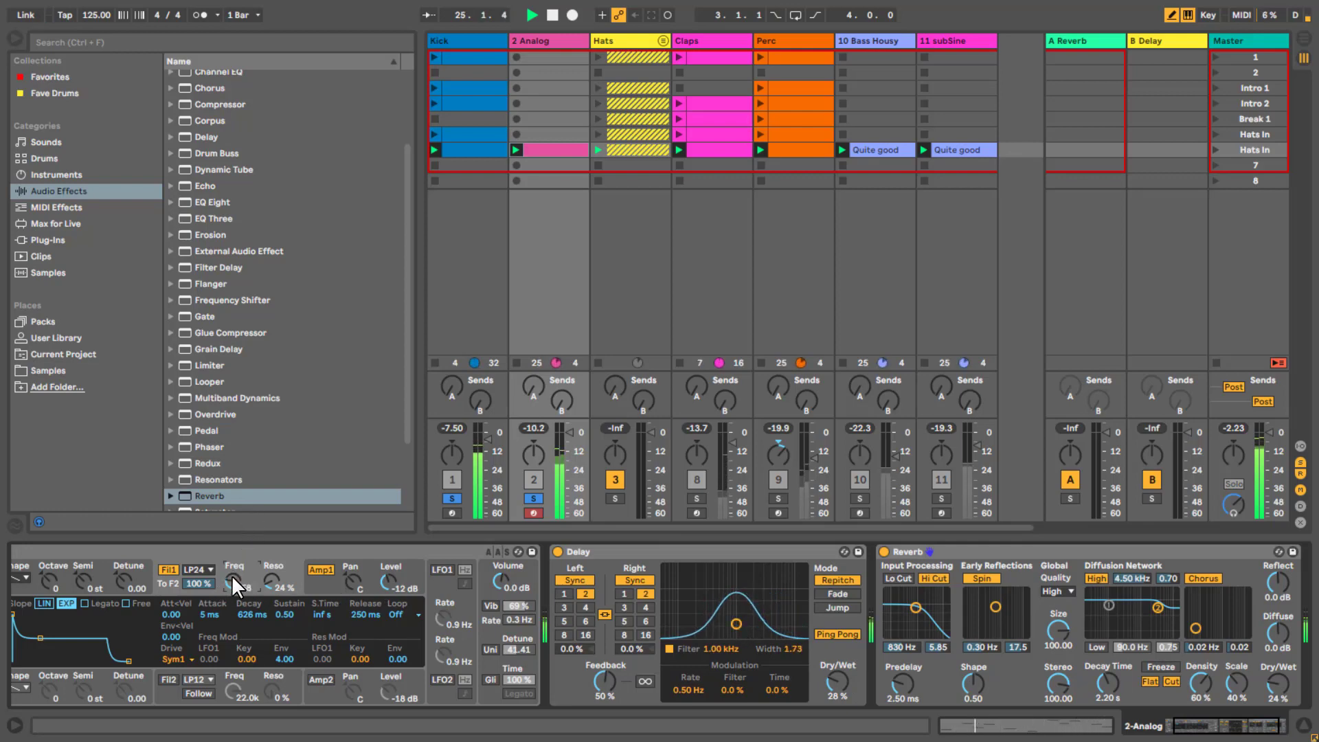
pyautogui.moveTo(266, 565); pyautogui.dragTo(267, 559)
# Delete the Delay and Reverb from the Analog track and remove its MIDI clip
pyautogui.click(640, 552)
pyautogui.press('BackSpace')
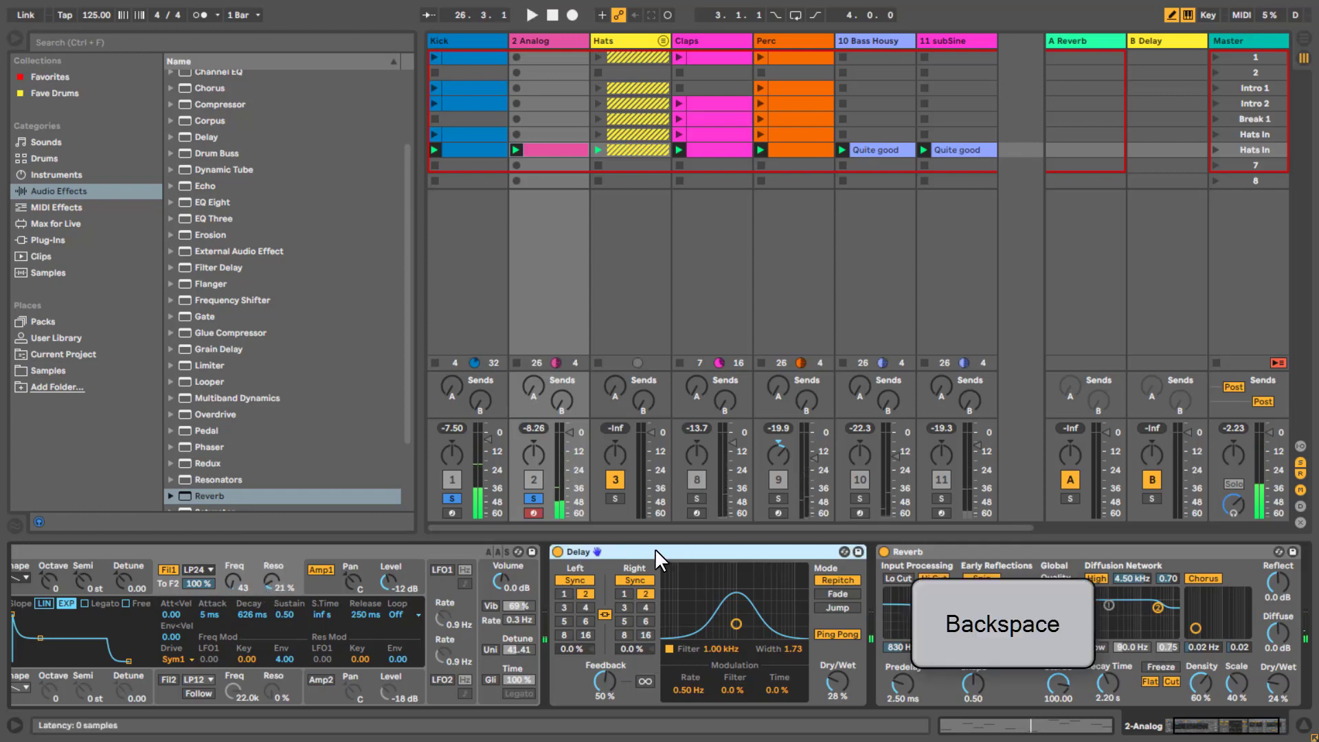
pyautogui.press('BackSpace')
pyautogui.click(554, 151)
pyautogui.press('BackSpace')
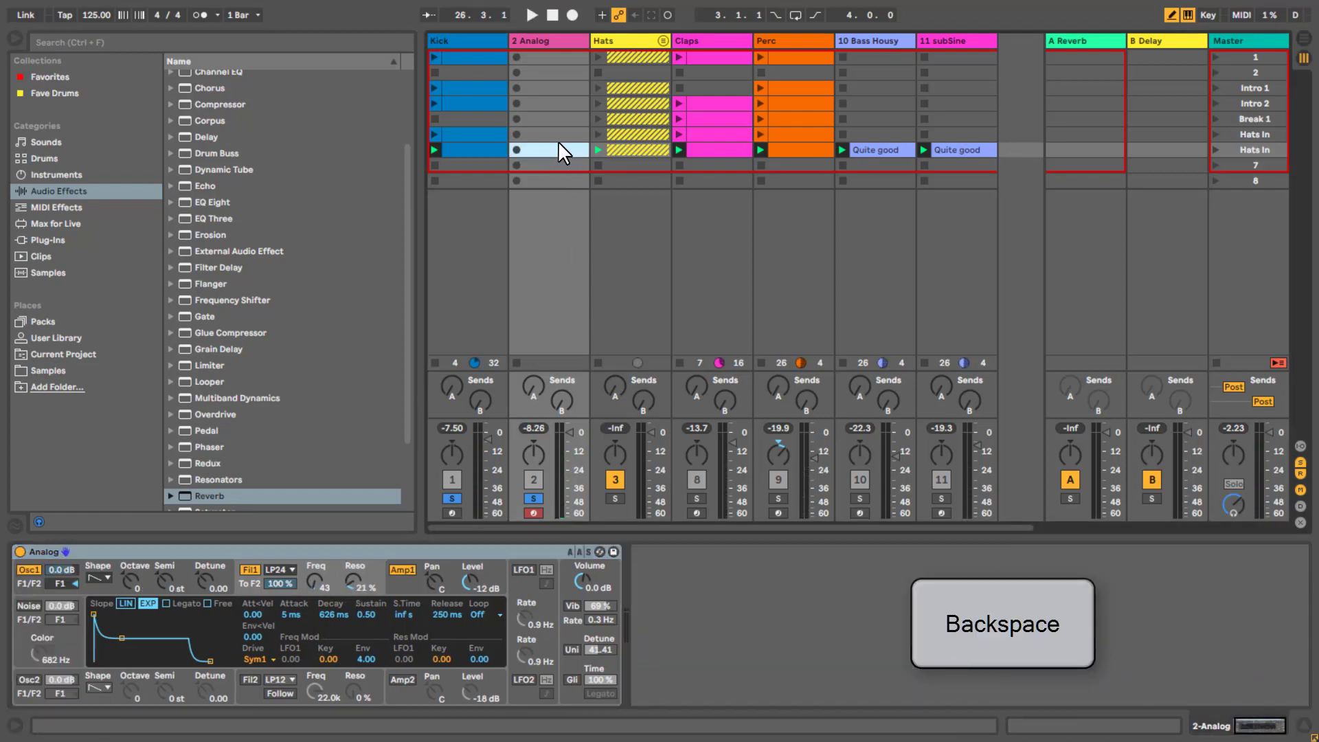
# Reload the default Analog instrument on the track and insert a new empty MIDI clip in the second Hats In scene
pyautogui.click(65, 175)
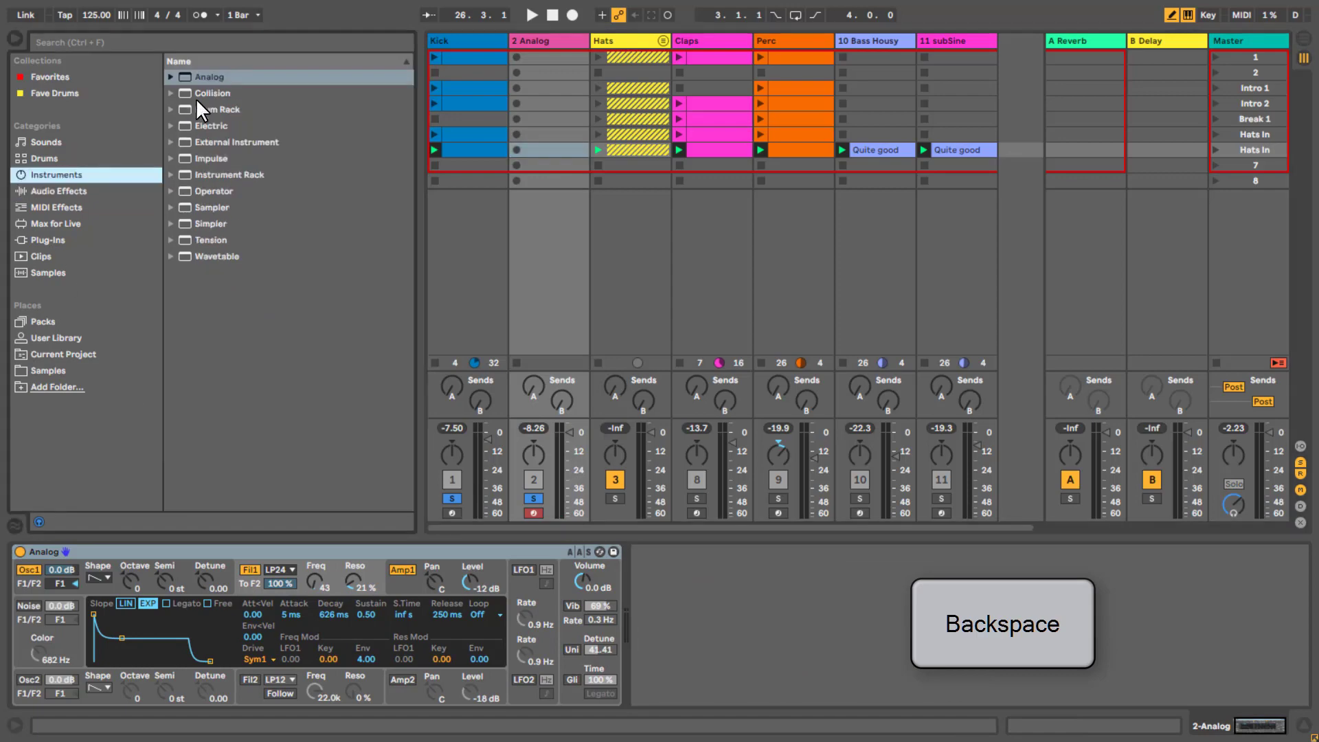
pyautogui.doubleClick(209, 77)
pyautogui.hotkey('ctrl', 'shift', 'm')
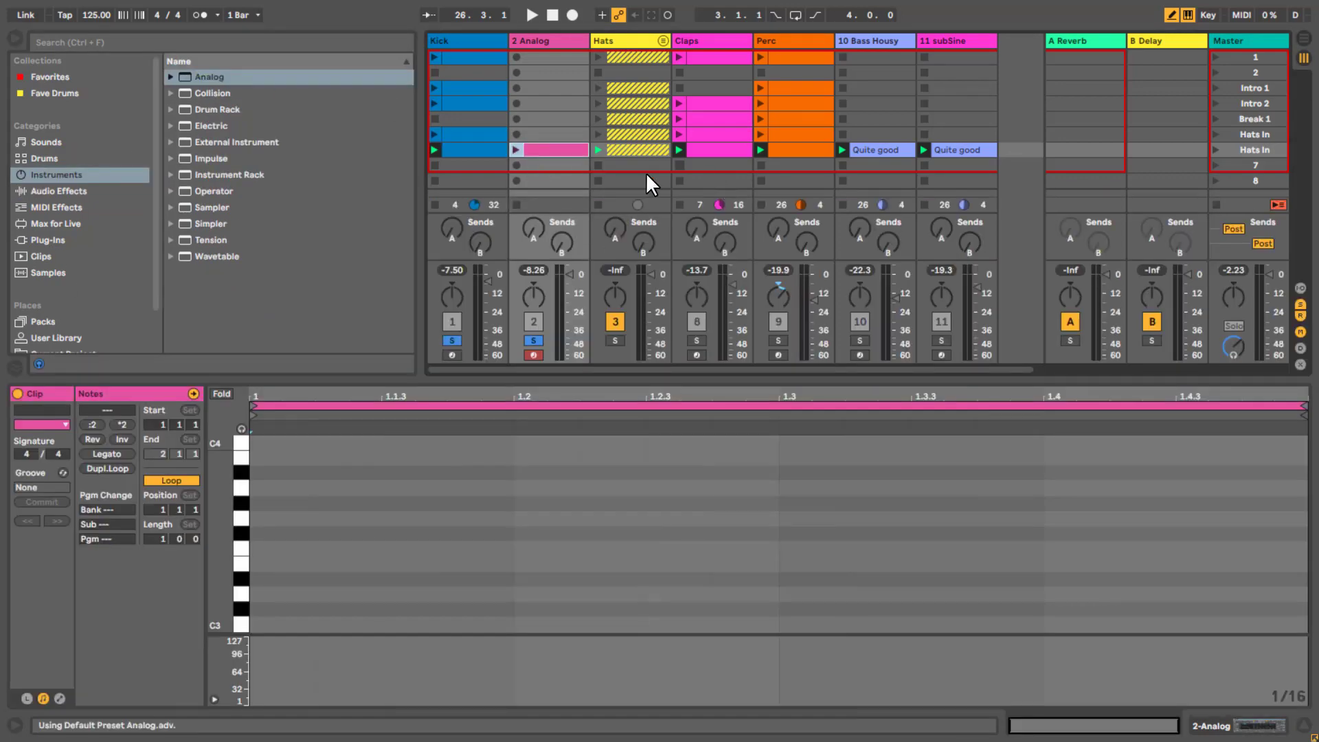
# Enlarge the note editor and draw sixteenth notes on C1 at 1.1.1 and 1.1.3 and on G0 at 1.2.1
pyautogui.moveTo(475, 382); pyautogui.dragTo(453, 238)
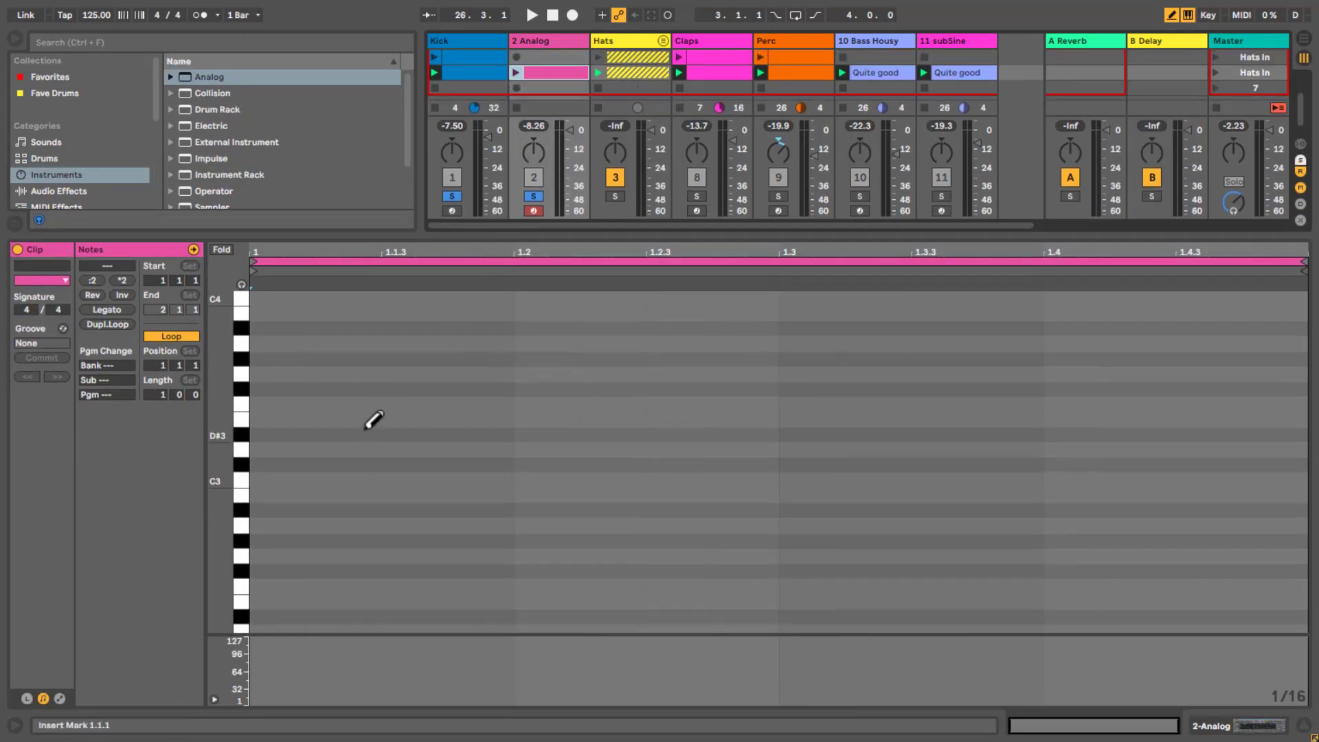
pyautogui.scroll(-5, 371, 429)
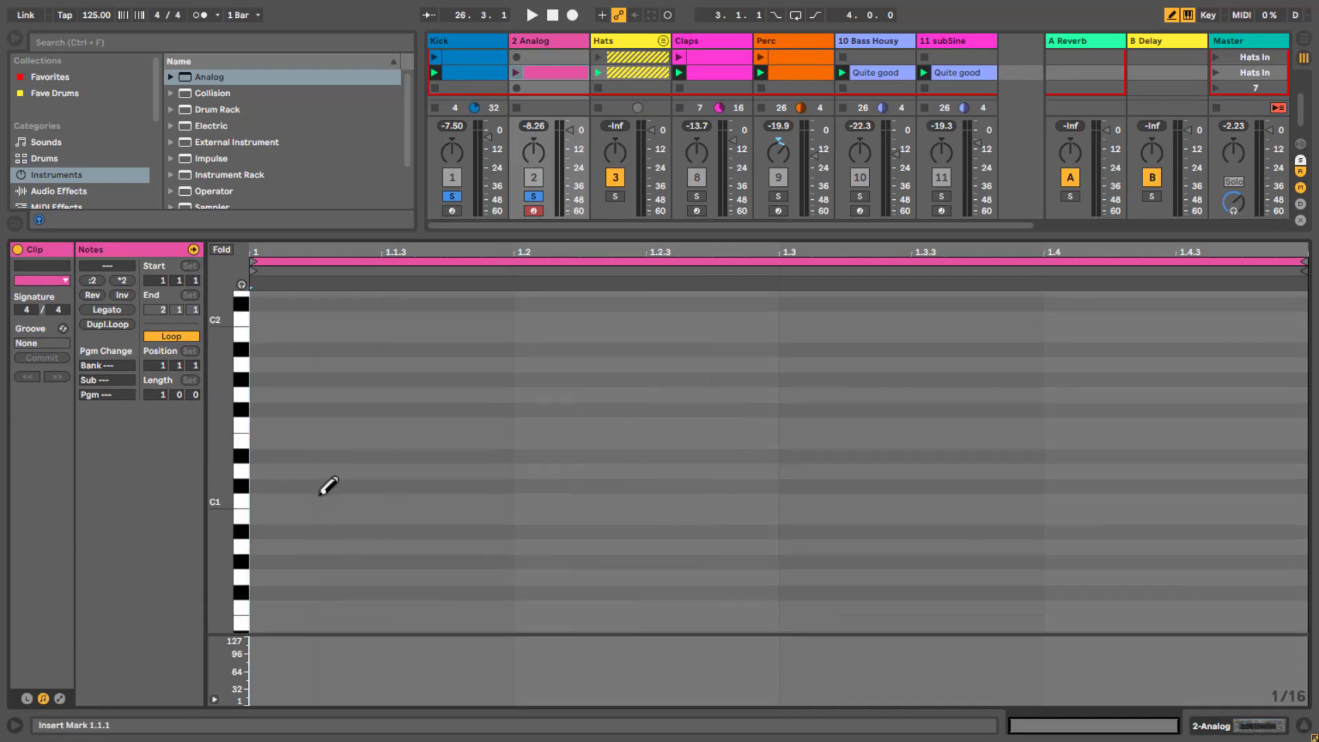
pyautogui.click(274, 501)
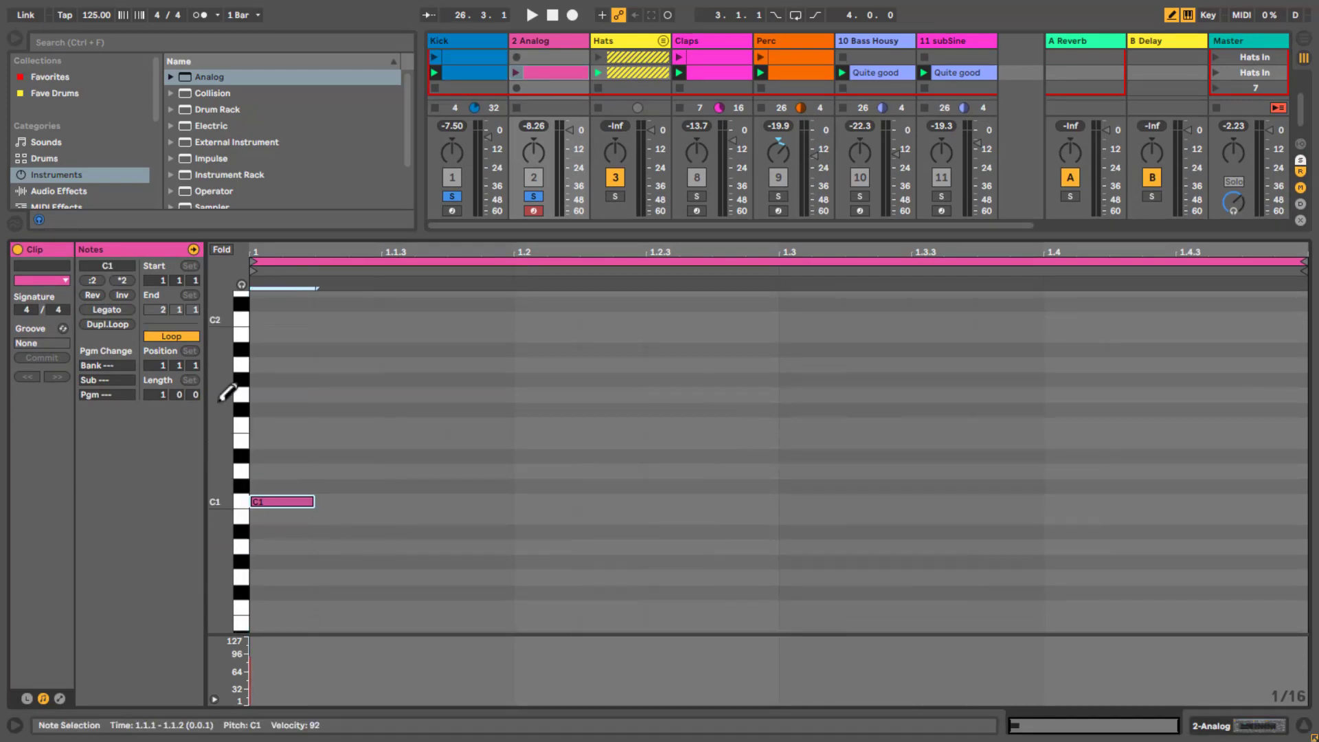
pyautogui.click(412, 501)
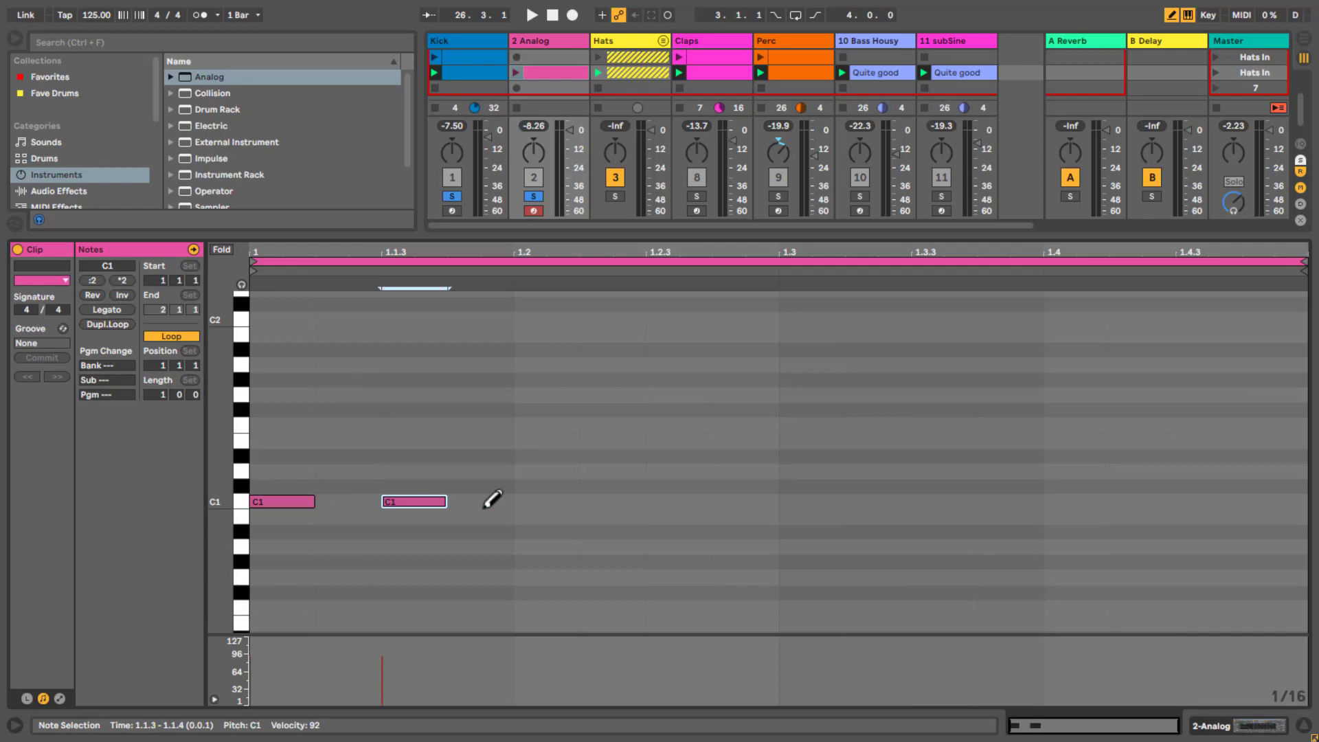
pyautogui.click(547, 576)
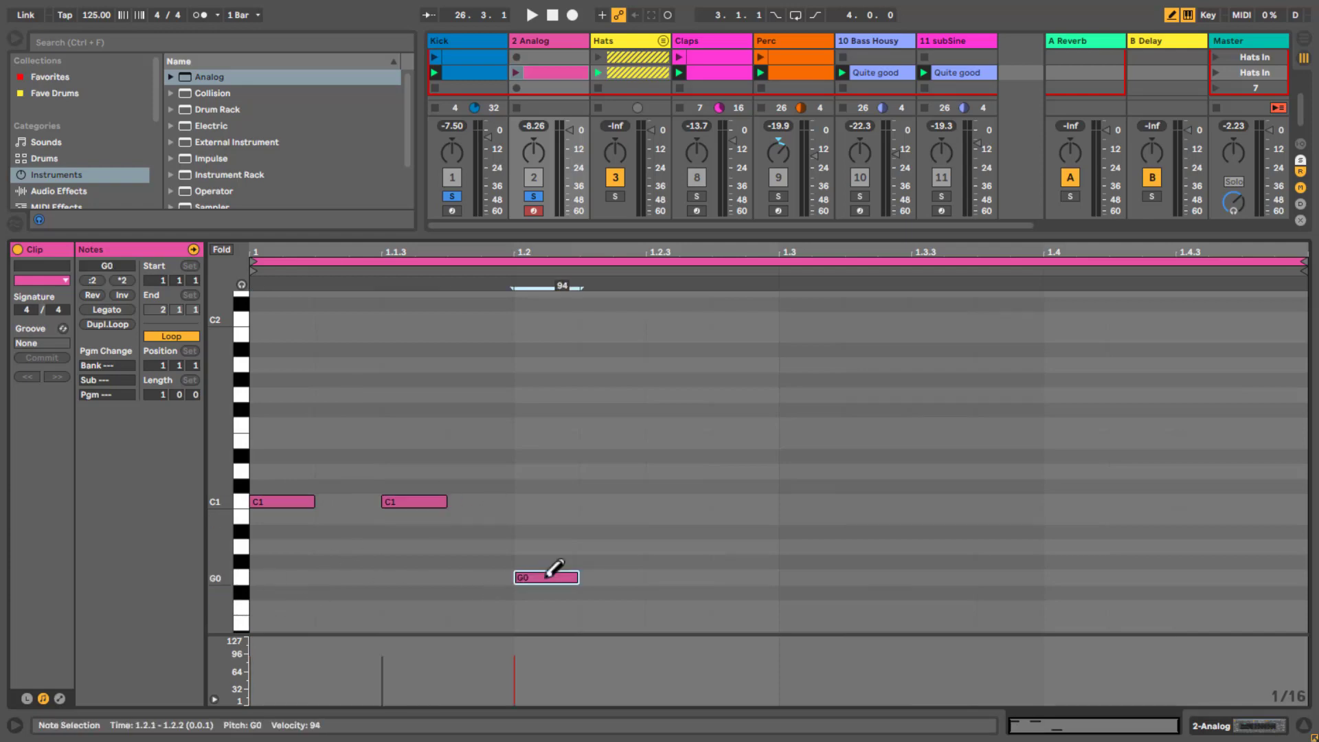
# Shorten the clip's loop so it ends at 1.2.2, right after the G0 note, and launch the clip
pyautogui.moveTo(1300, 261); pyautogui.dragTo(583, 286)
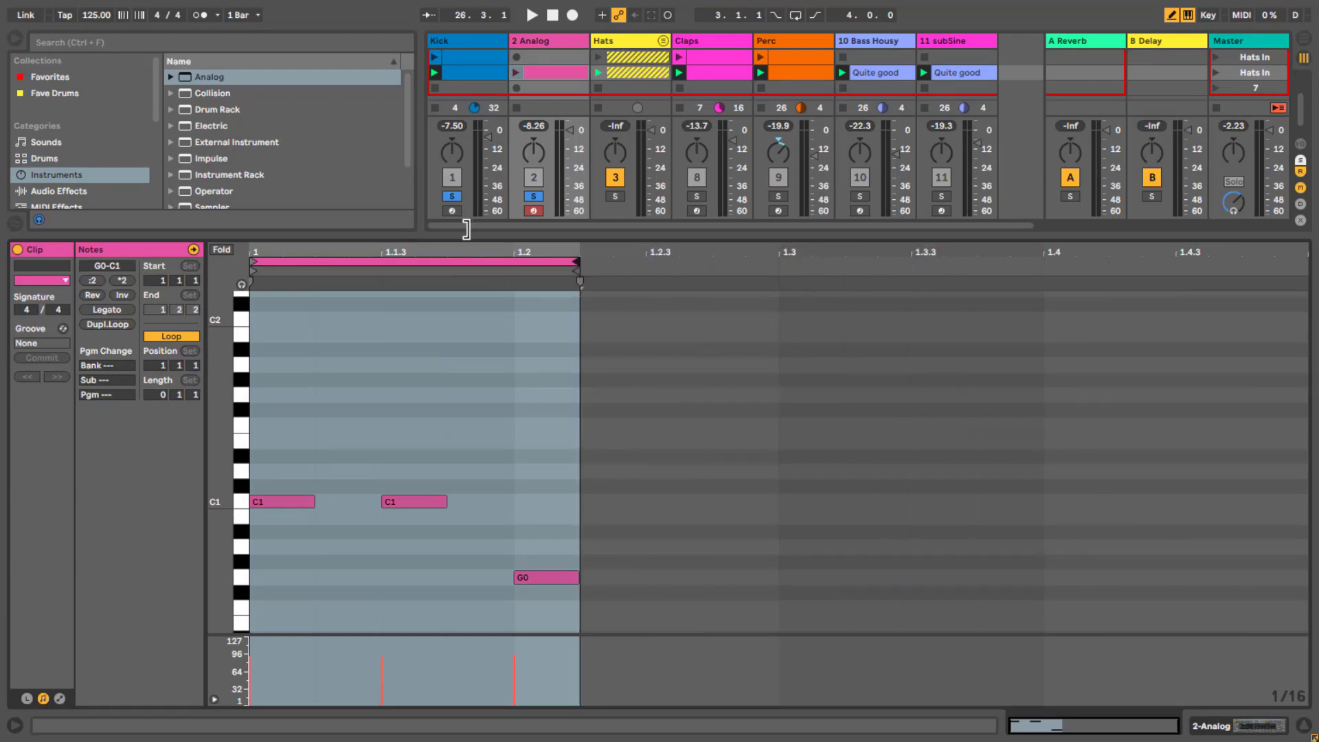
pyautogui.click(516, 72)
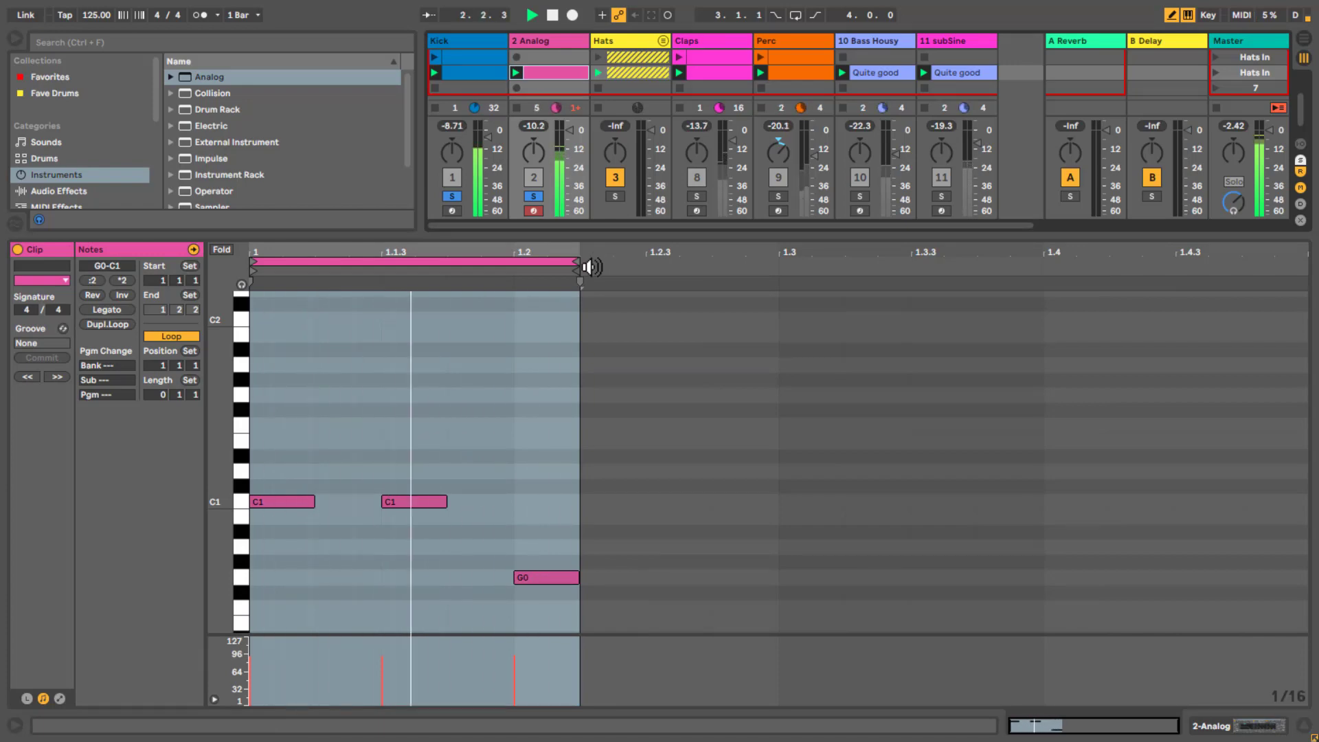
# Show the Analog device's global settings and set the keyboard voices to Mono
pyautogui.hotkey('shift', 'Tab')
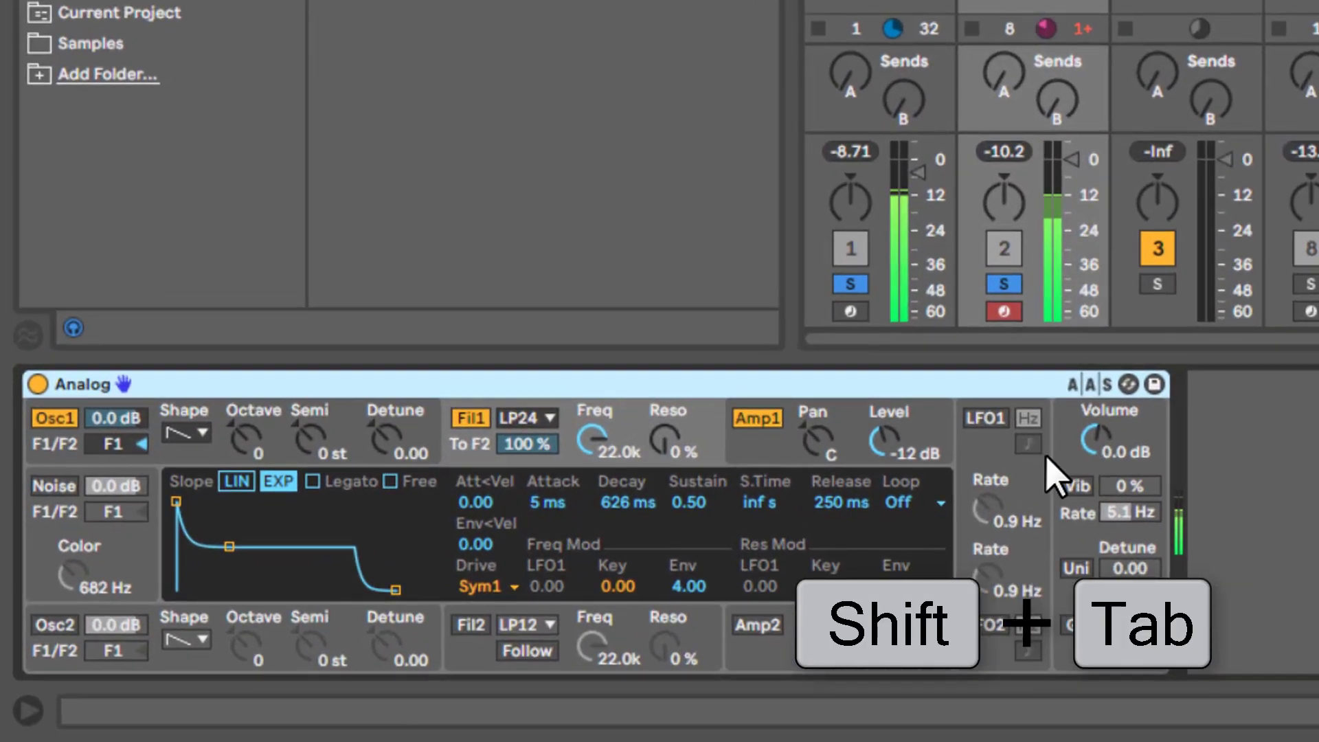
pyautogui.click(579, 599)
pyautogui.click(753, 549)
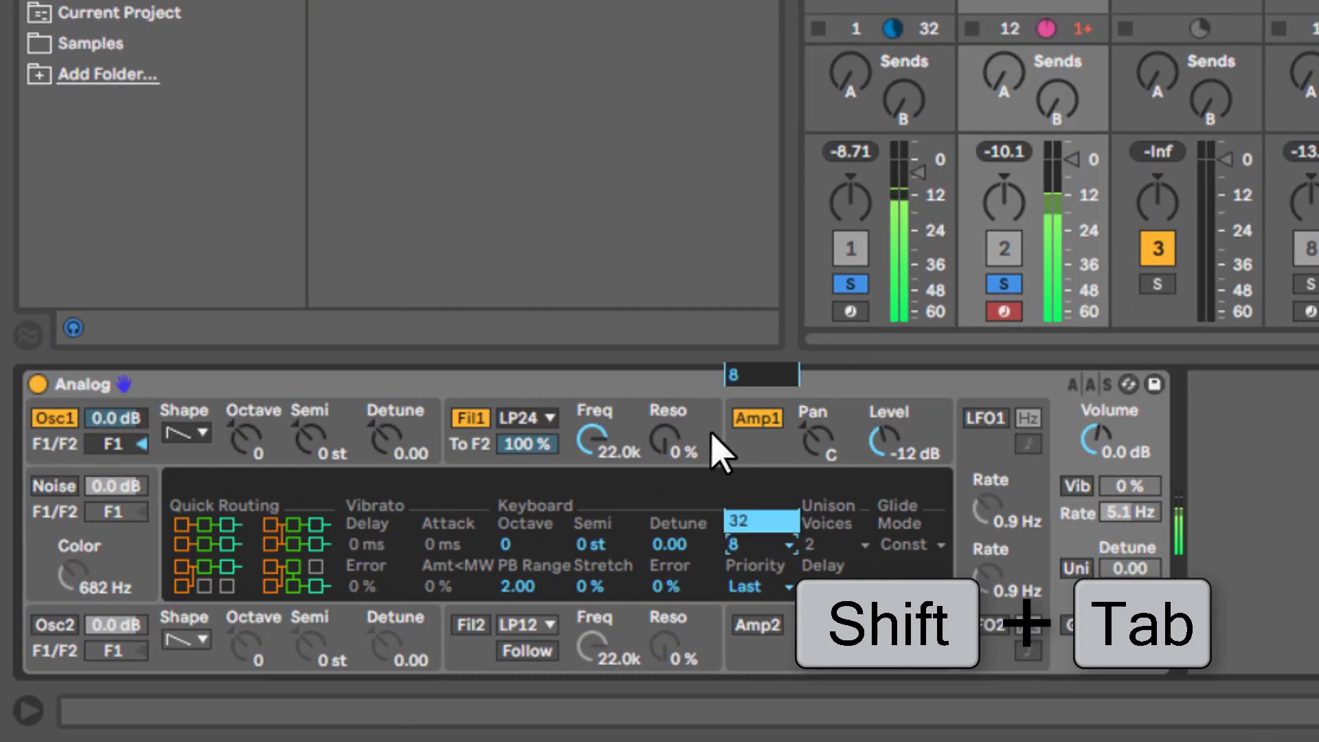
pyautogui.click(759, 296)
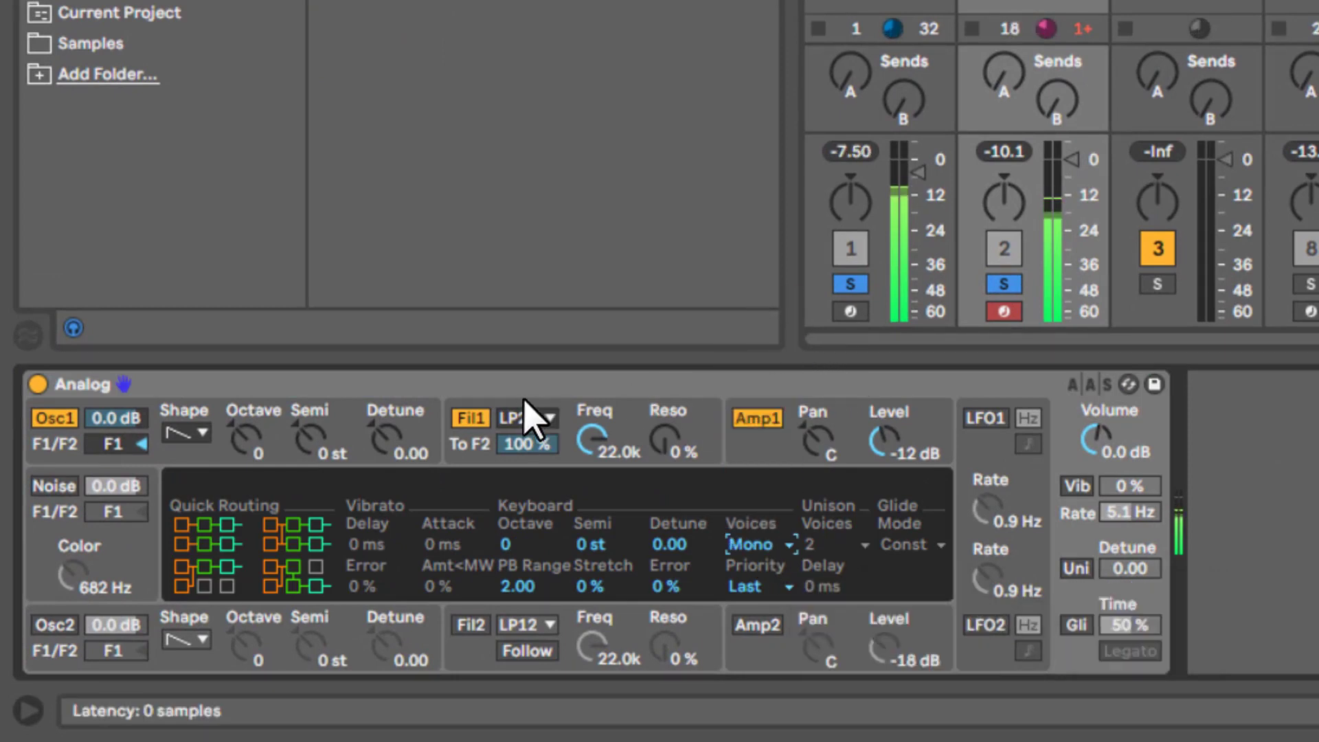
# Shape the Amp1 envelope with a 16 ms release, 15.0 s decay and 1.00 sustain
pyautogui.click(742, 443)
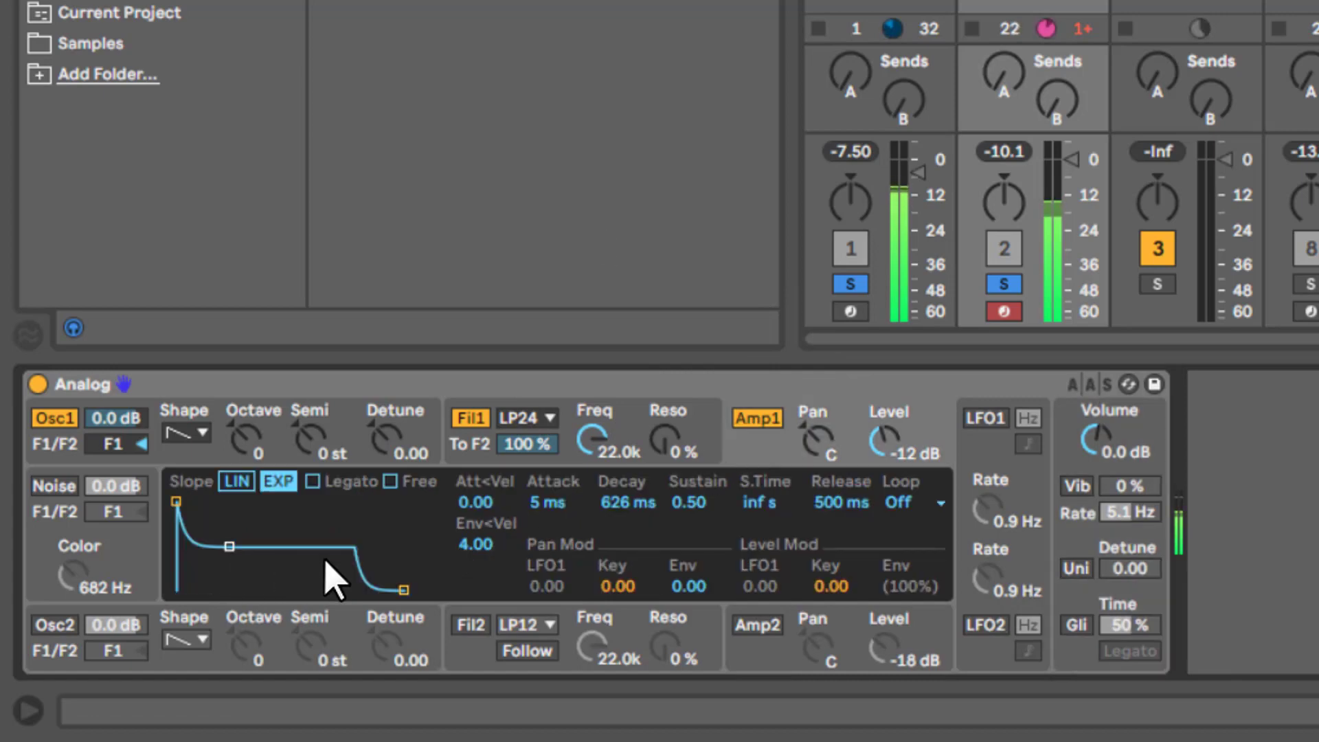
pyautogui.moveTo(404, 591); pyautogui.dragTo(359, 590)
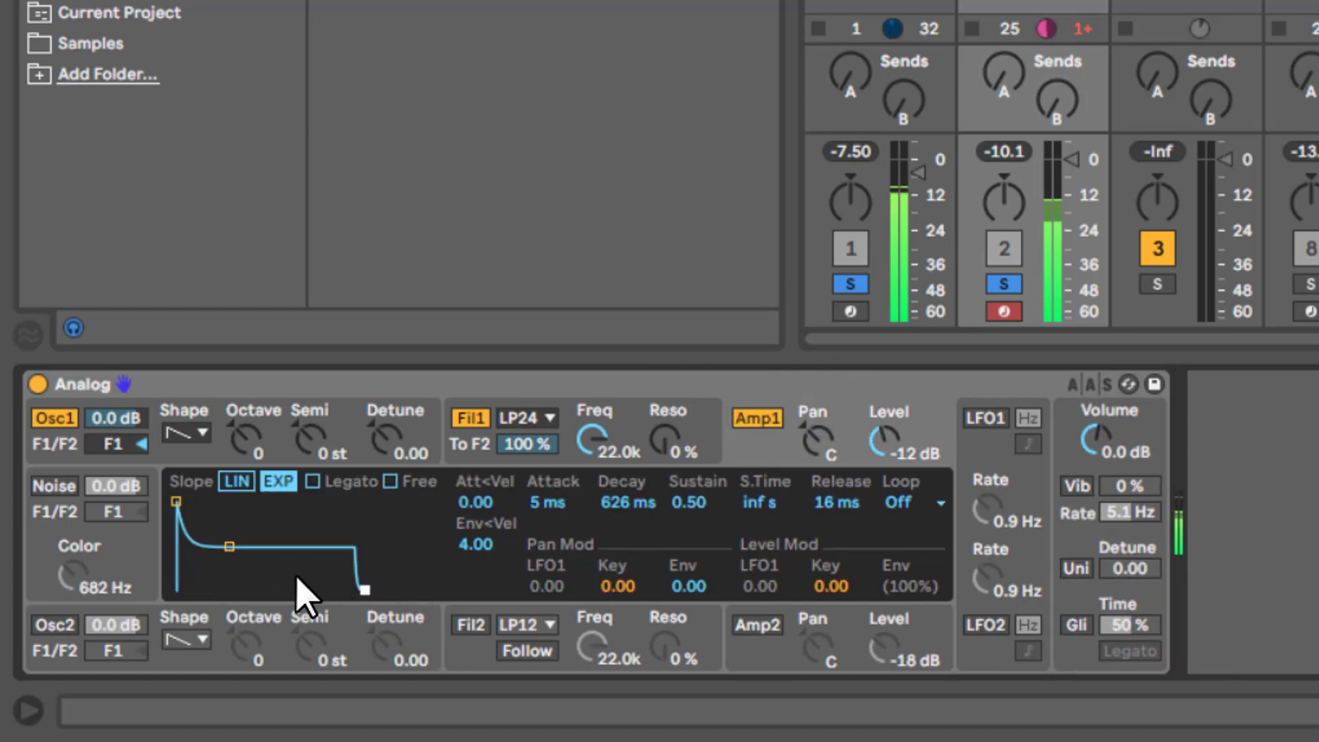
pyautogui.moveTo(230, 546); pyautogui.dragTo(265, 502)
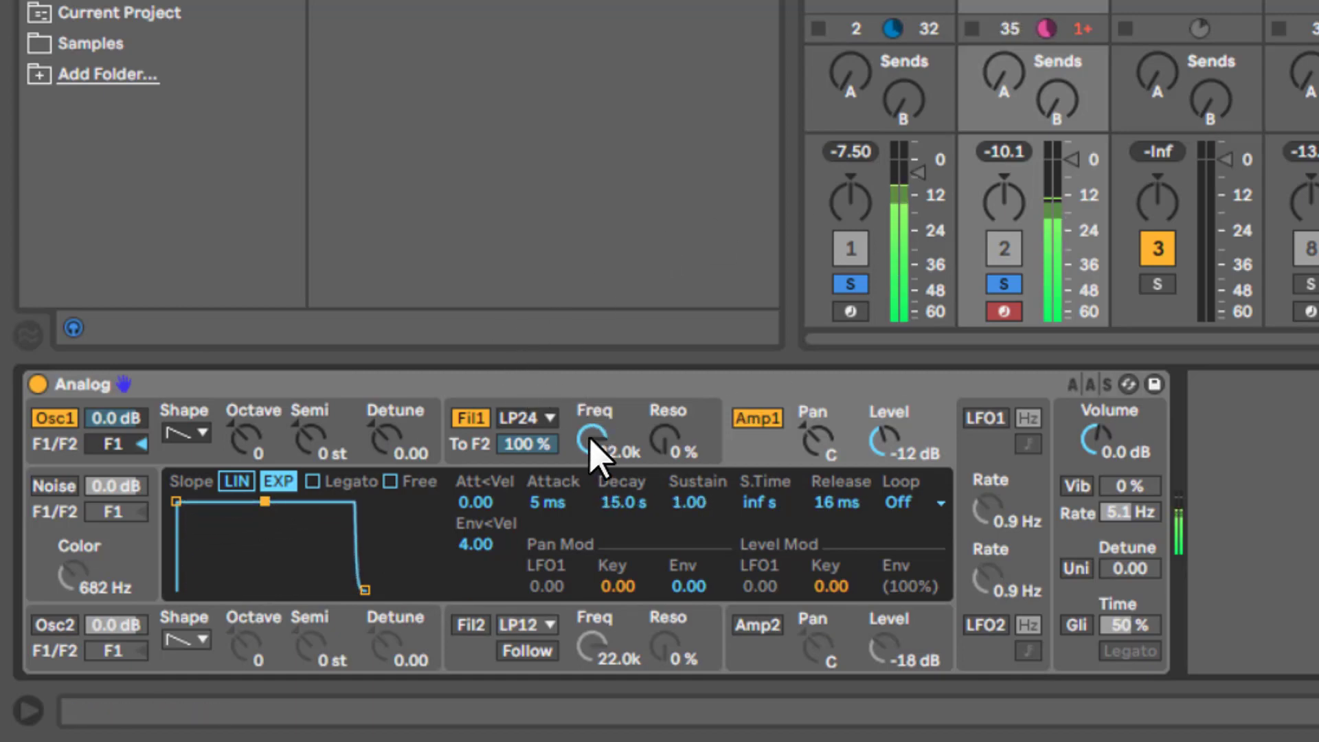
# Set the Analog Filter 1 cutoff frequency to 57 and its resonance to 44 %
pyautogui.moveTo(598, 442); pyautogui.dragTo(686, 512)
pyautogui.moveTo(603, 442); pyautogui.dragTo(601, 484)
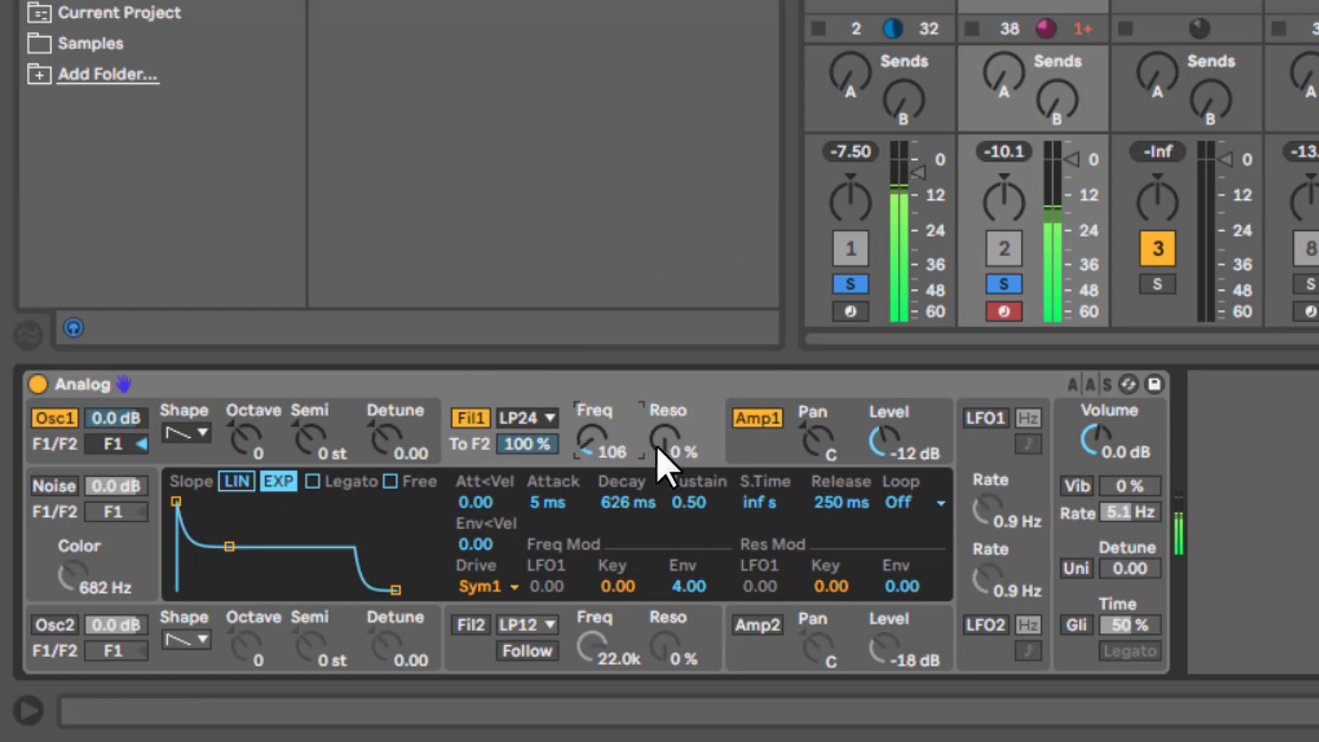
pyautogui.moveTo(666, 456); pyautogui.dragTo(670, 351)
pyautogui.moveTo(604, 412); pyautogui.dragTo(656, 474)
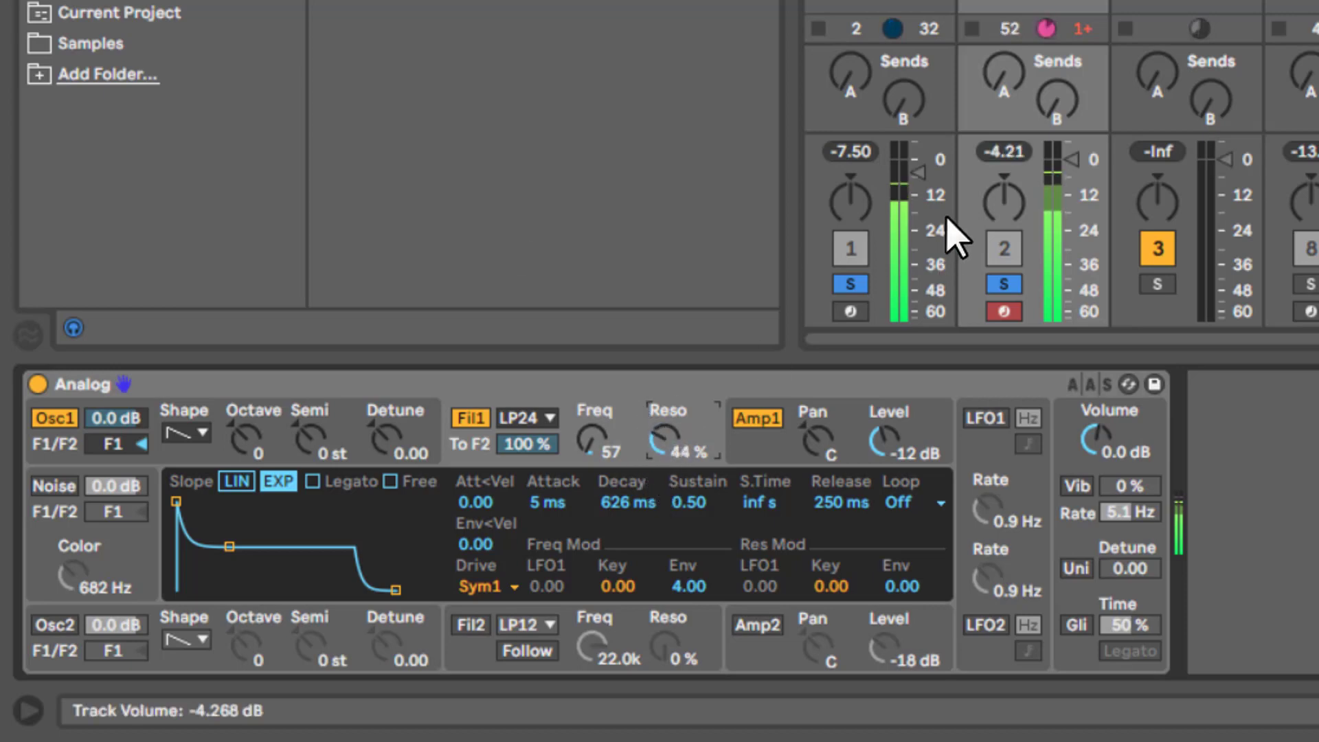
# Lower the Analog track's volume to about -3.2 dB and fine-tune the Filter 1 resonance to 45 %
pyautogui.moveTo(1069, 159); pyautogui.dragTo(1073, 173)
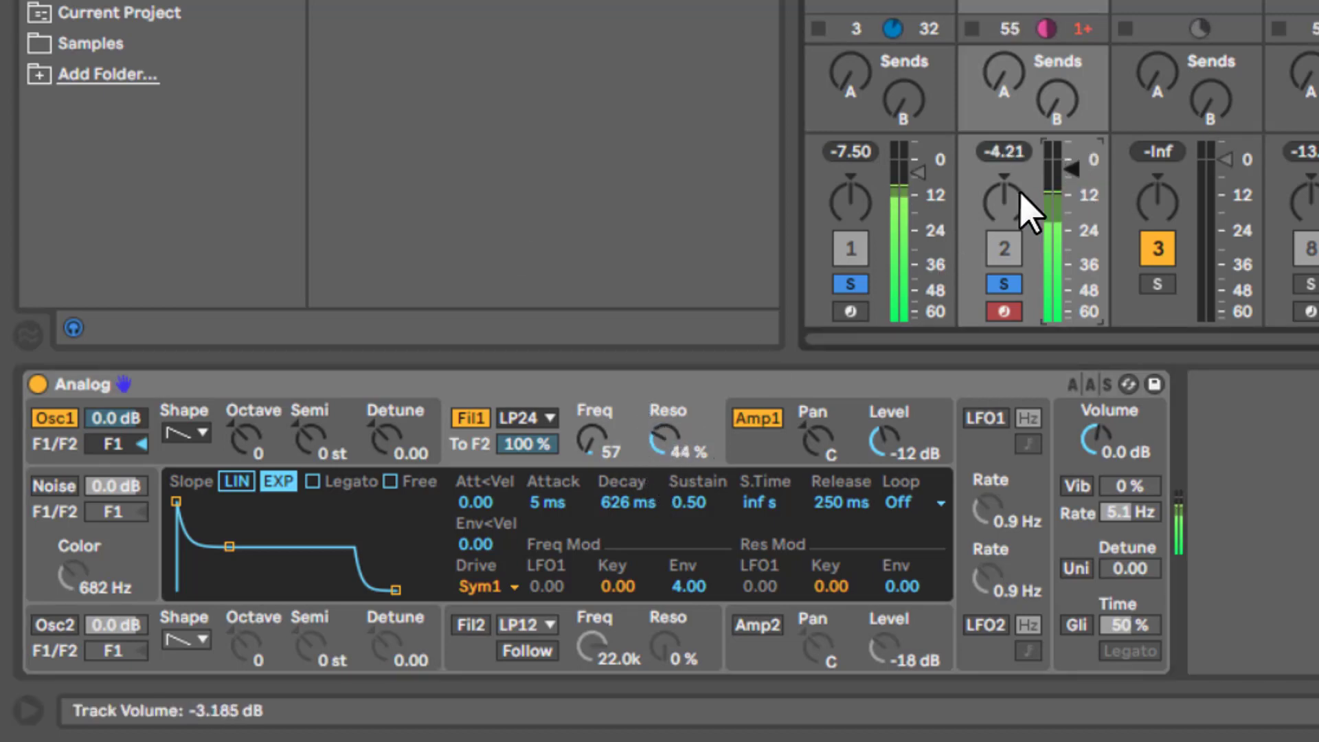
pyautogui.moveTo(683, 442)
pyautogui.mouseDown()
pyautogui.moveTo(700, 359)
pyautogui.moveTo(712, 360)
pyautogui.moveTo(701, 434)
pyautogui.mouseUp()
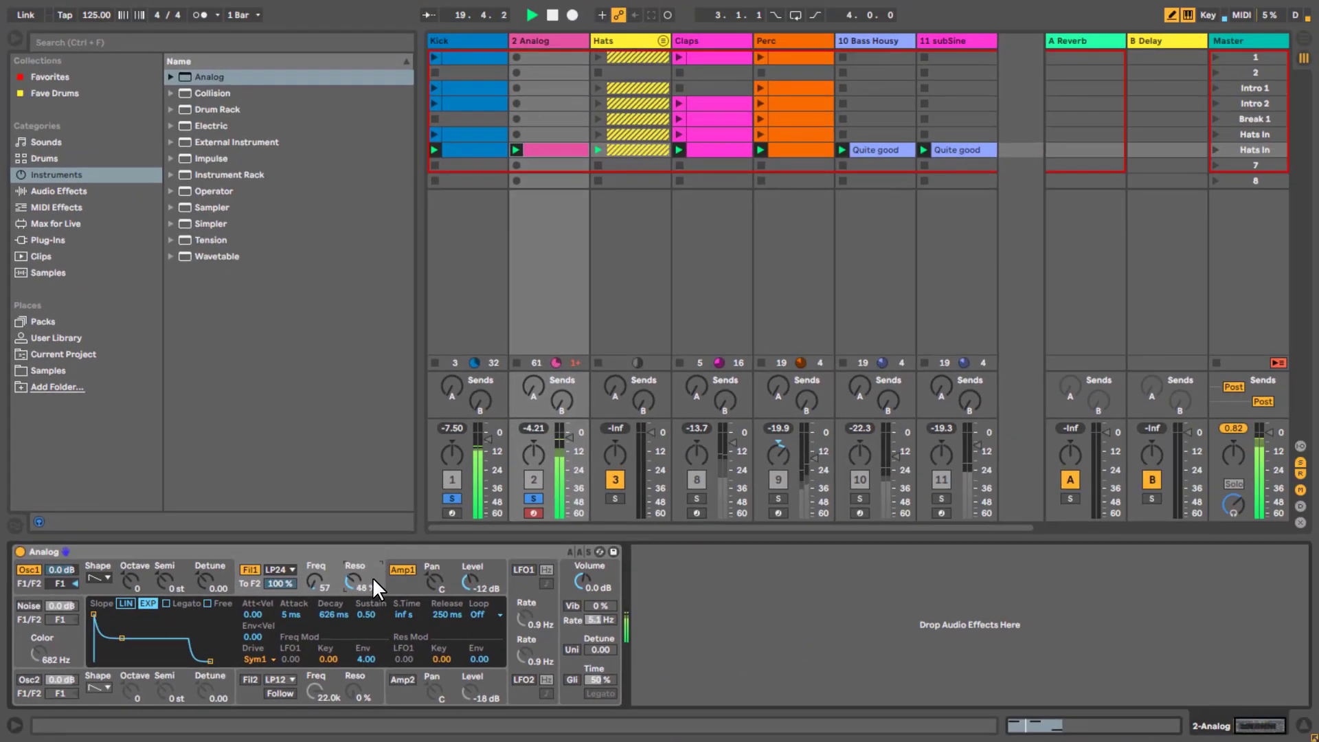
pyautogui.moveTo(373, 577); pyautogui.dragTo(373, 578)
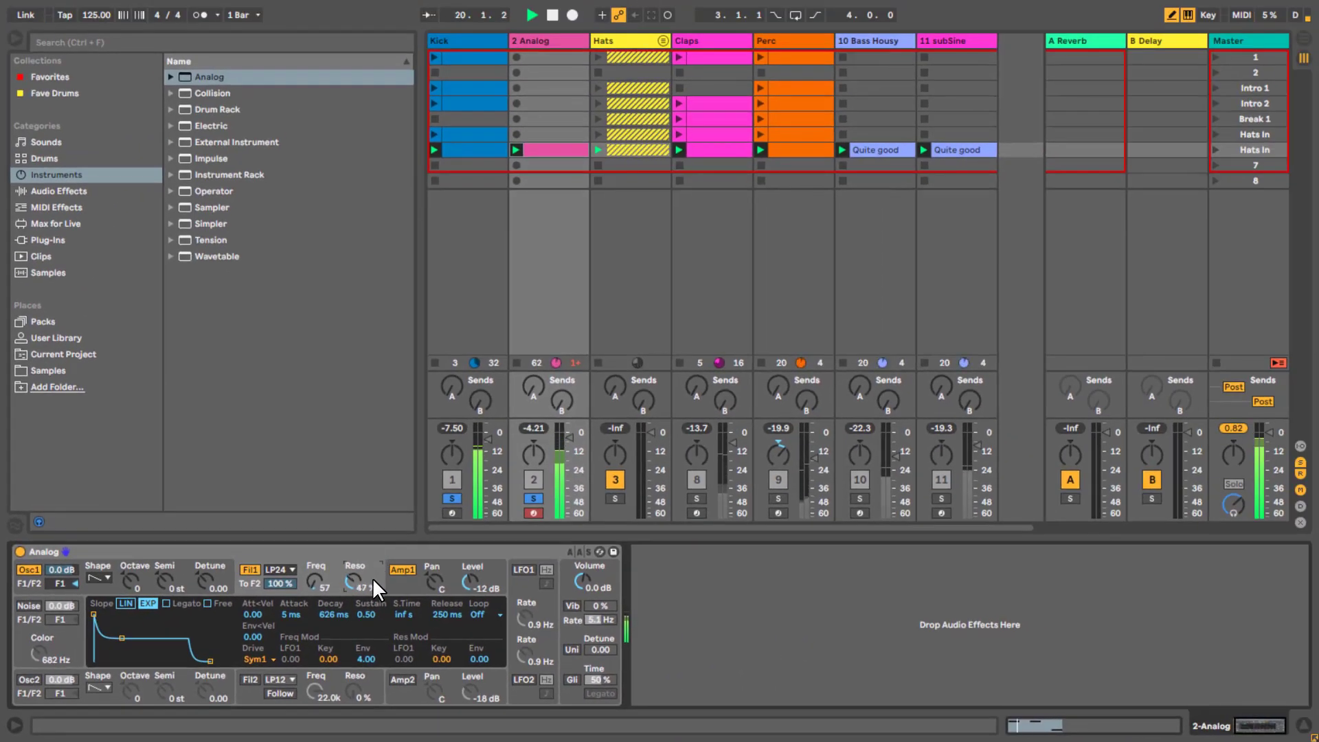
# Add a Reverb audio effect after the Analog synth and set its decay time to 1.92 s
pyautogui.click(92, 192)
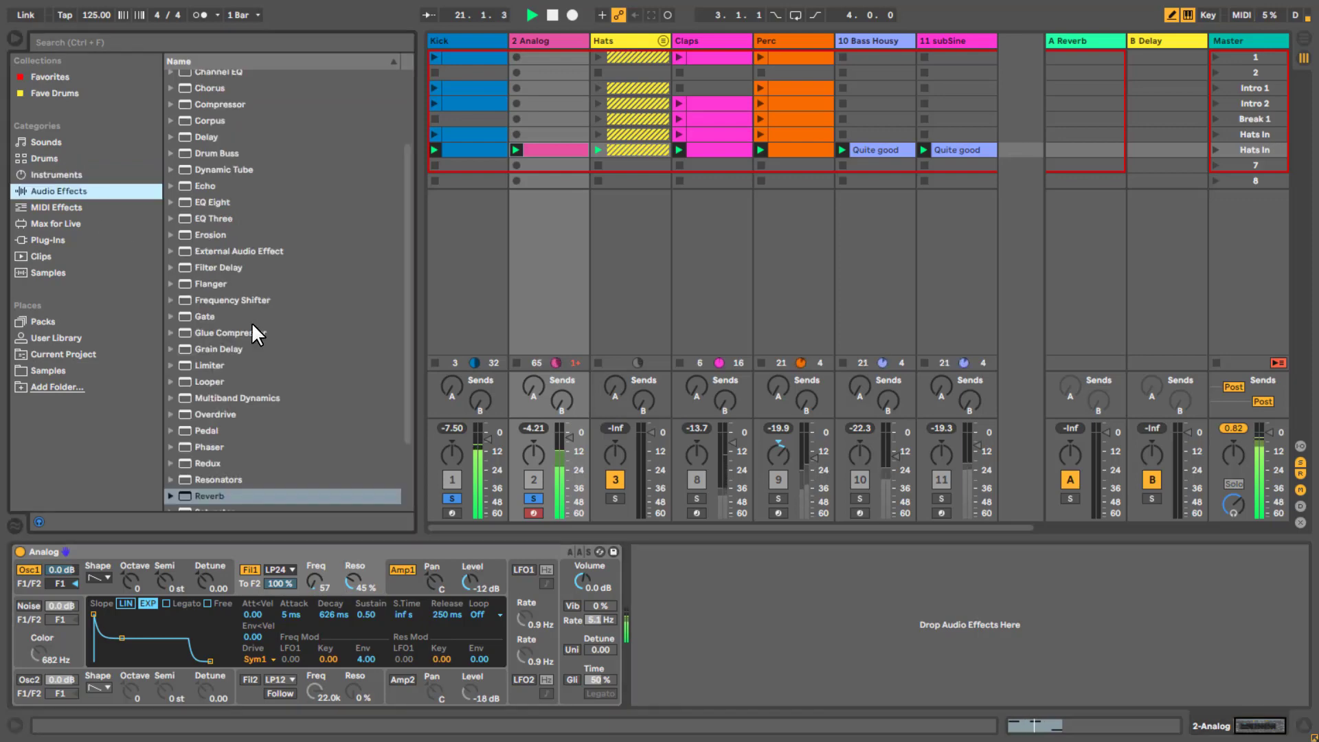
pyautogui.moveTo(210, 496); pyautogui.dragTo(682, 611)
pyautogui.click(659, 576)
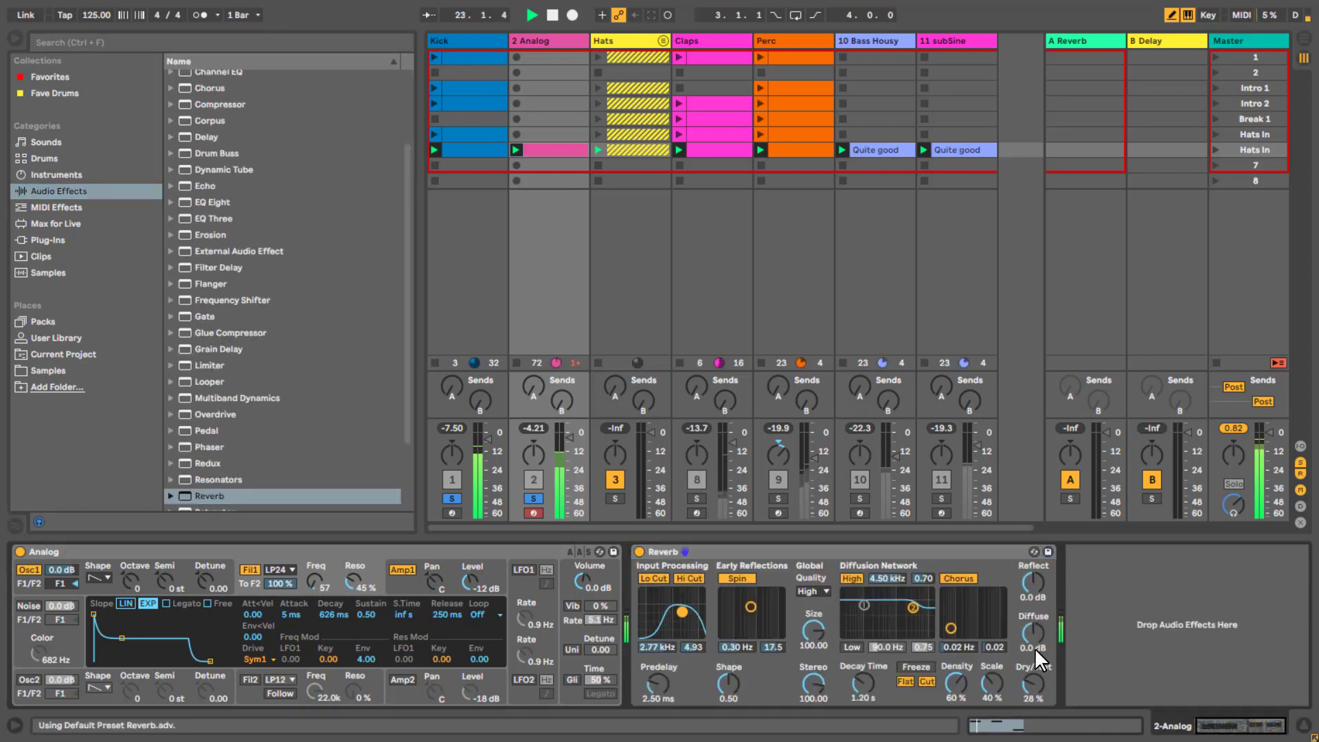
pyautogui.moveTo(862, 686); pyautogui.dragTo(861, 681)
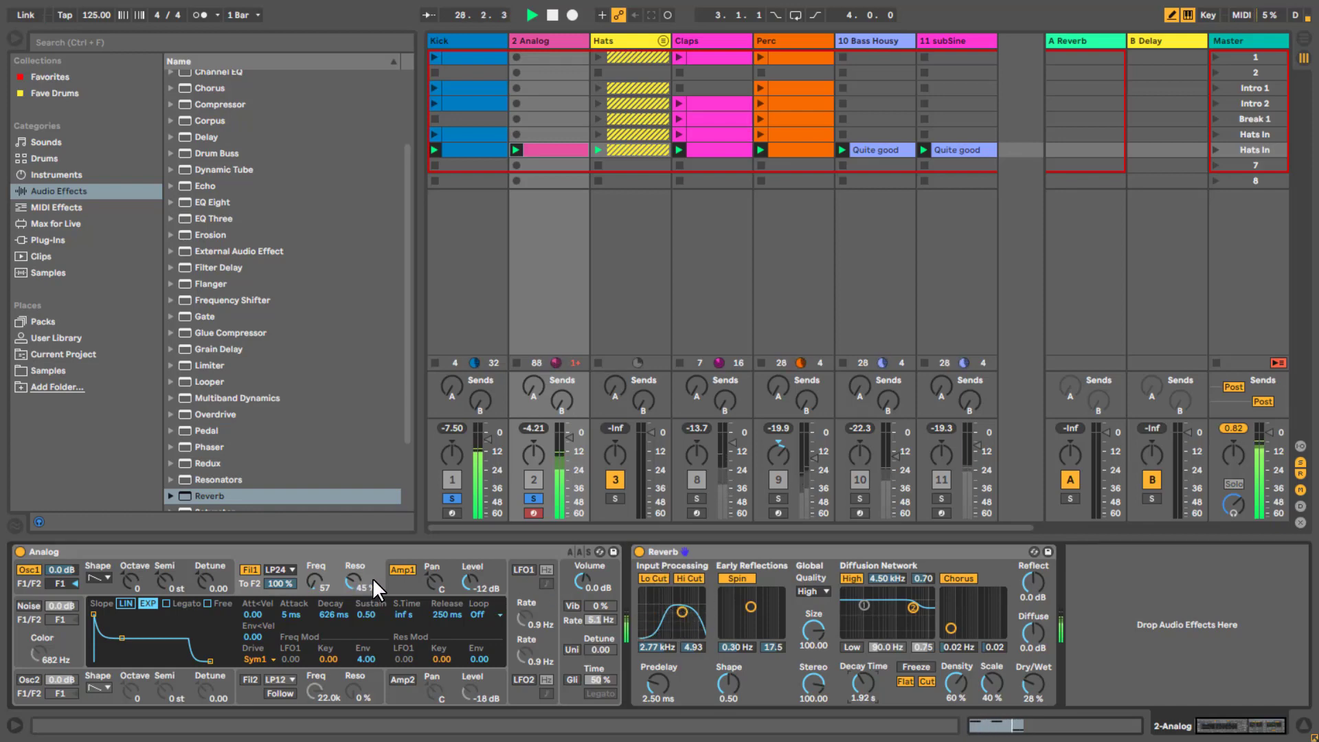
# Set the Analog Filter 1 resonance to 47 % and its cutoff frequency to 70
pyautogui.moveTo(352, 575); pyautogui.dragTo(351, 573)
pyautogui.click(316, 575)
# Add an Echo effect to the Analog track and delete the Reverb in front of it
pyautogui.scroll(2, 190, 217)
pyautogui.moveTo(189, 216); pyautogui.dragTo(481, 277)
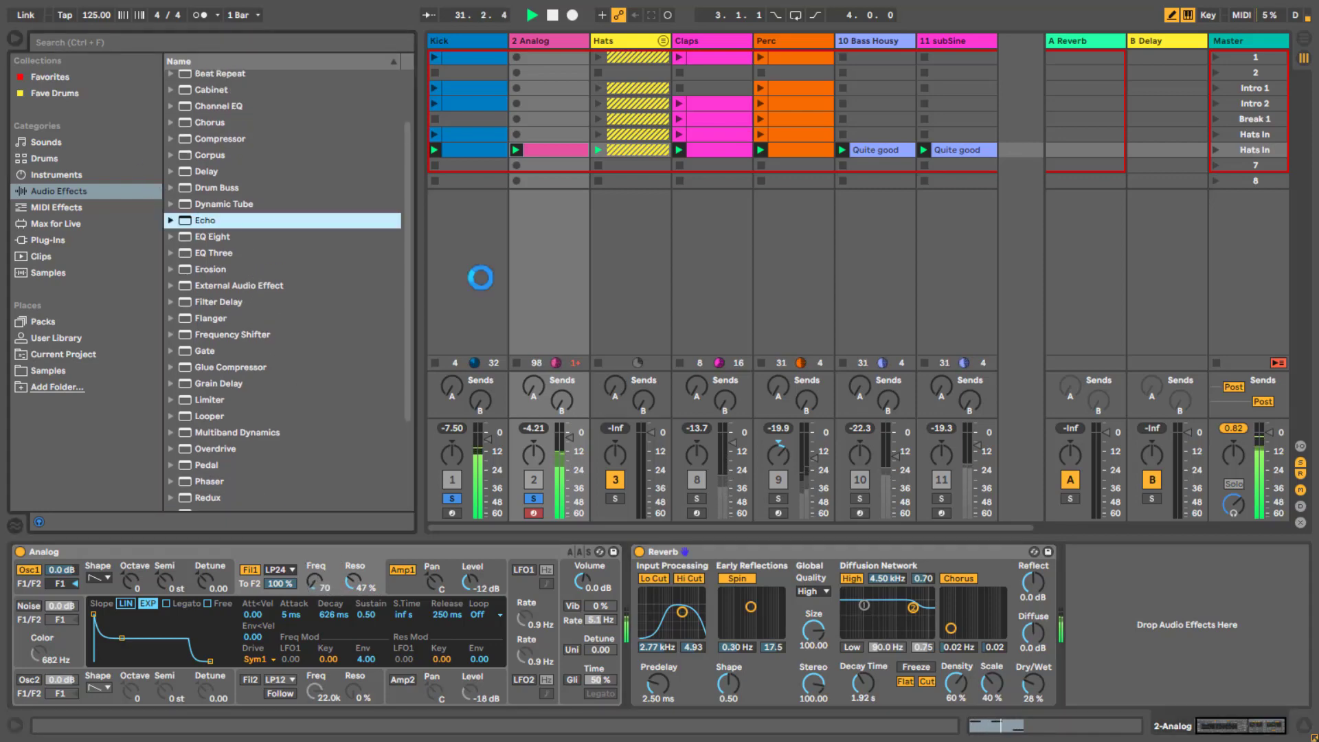
pyautogui.click(652, 550)
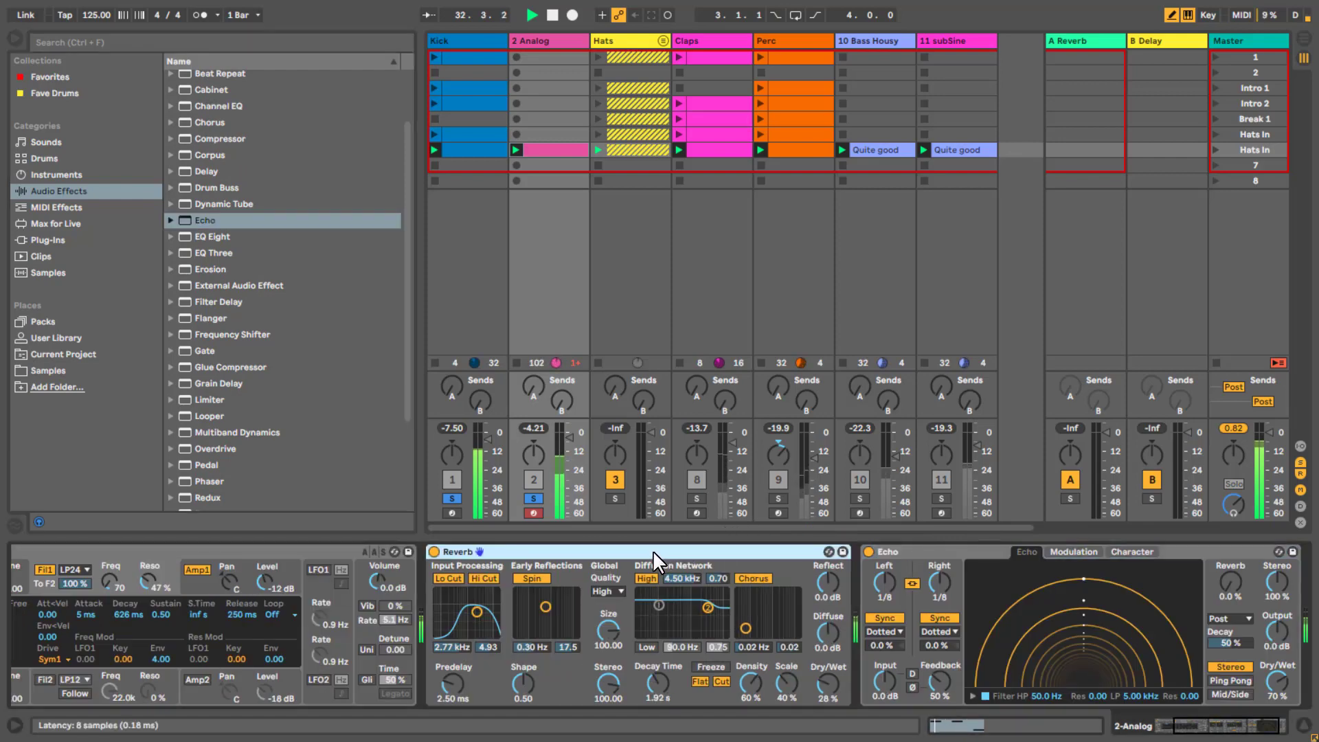
pyautogui.press('BackSpace')
# Set the Echo to 23 % dry/wet, 48 % reverb, 369 Hz high-pass, 3.19 kHz low-pass and 92 % feedback
pyautogui.moveTo(850, 680); pyautogui.dragTo(851, 700)
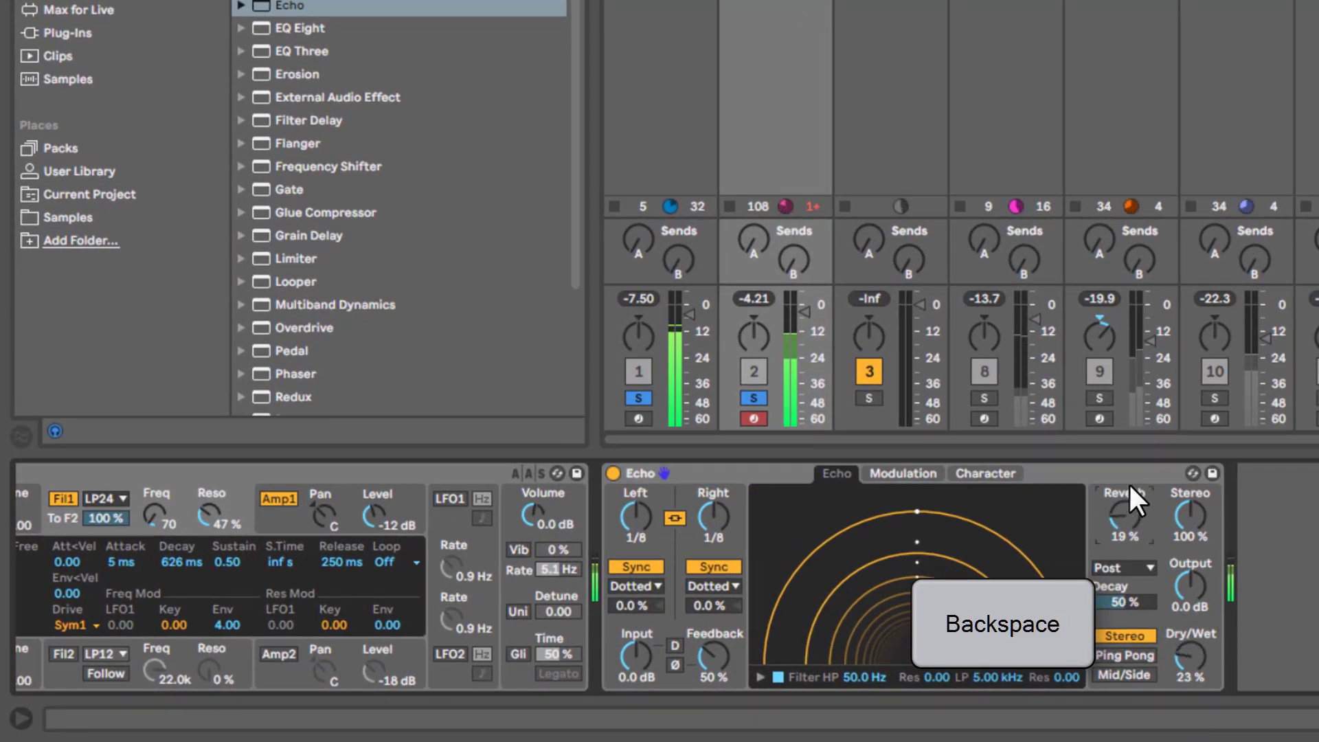
pyautogui.moveTo(1130, 484); pyautogui.dragTo(1131, 447)
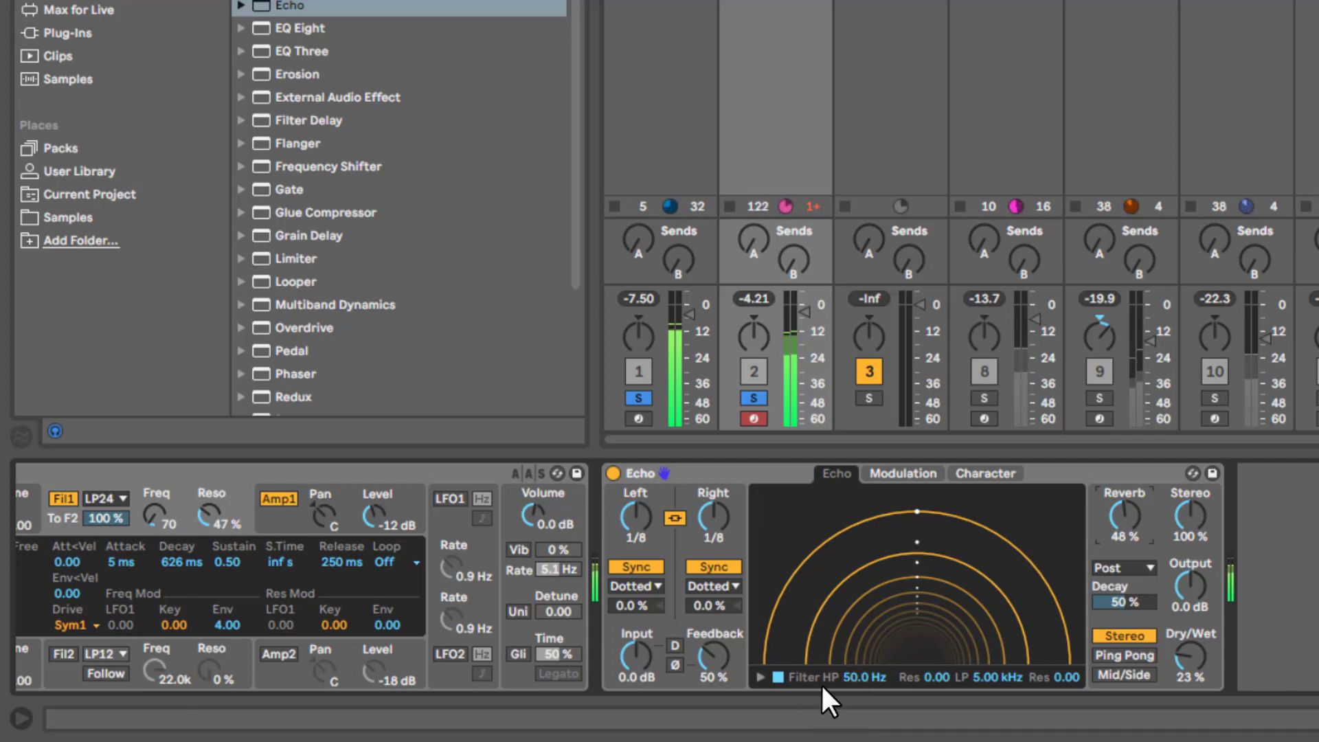
pyautogui.moveTo(858, 674); pyautogui.dragTo(841, 639)
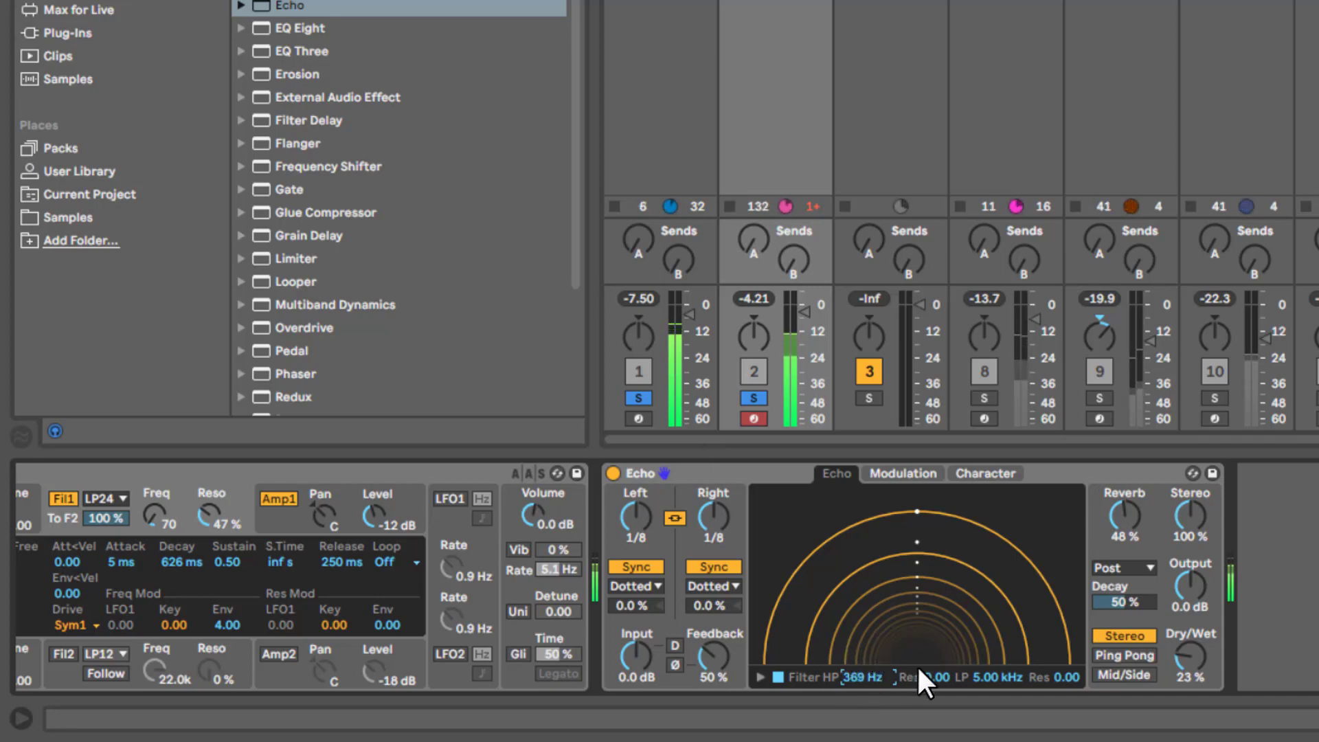
pyautogui.moveTo(981, 675); pyautogui.dragTo(987, 687)
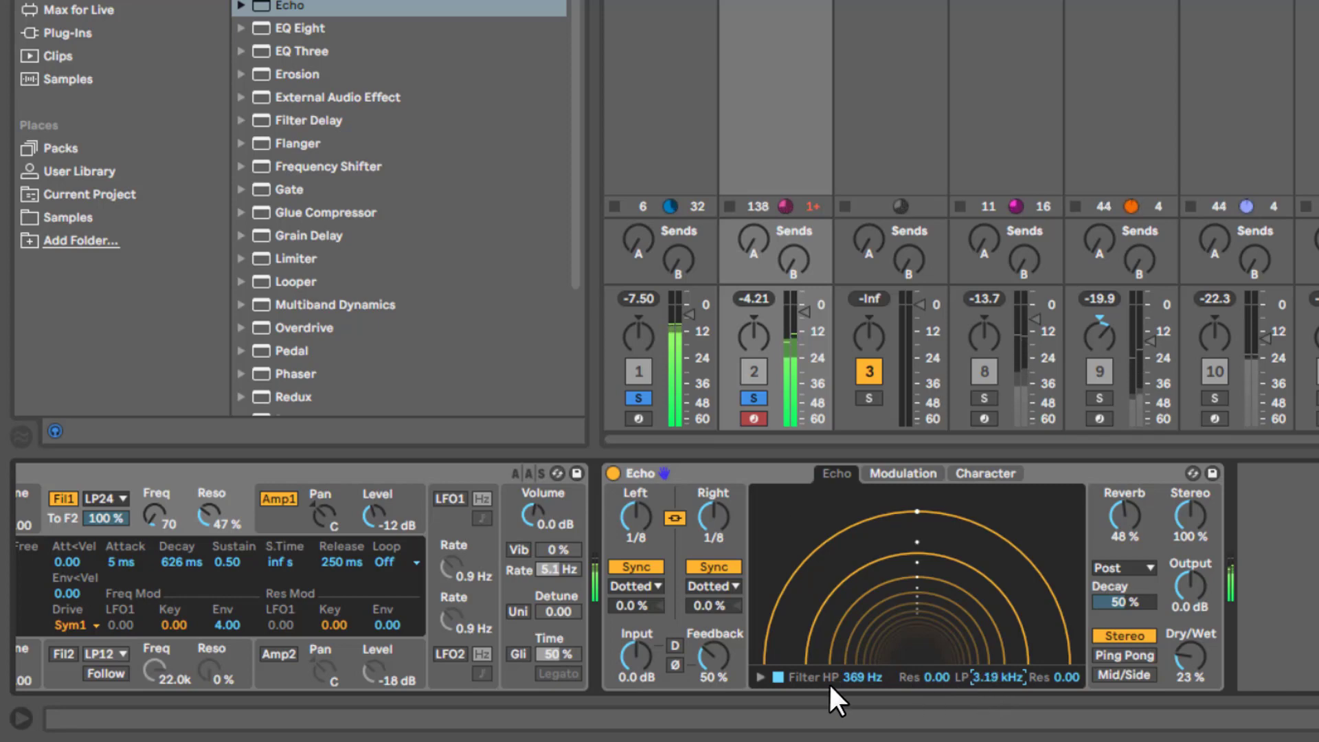
pyautogui.moveTo(706, 658); pyautogui.dragTo(724, 612)
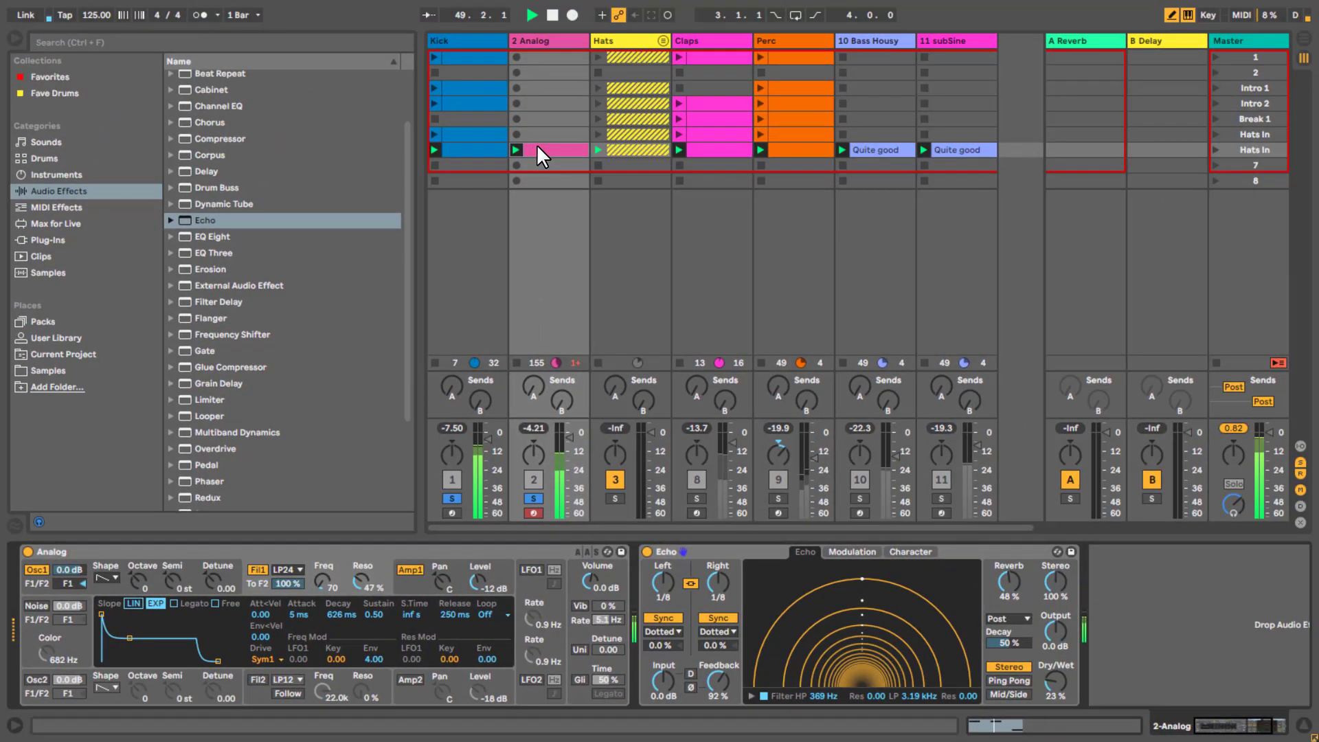
# In the bass clip, shorten the first C1 and the G0 to less than half a sixteenth and extend the second C1 to 1.2.1
pyautogui.doubleClick(550, 131)
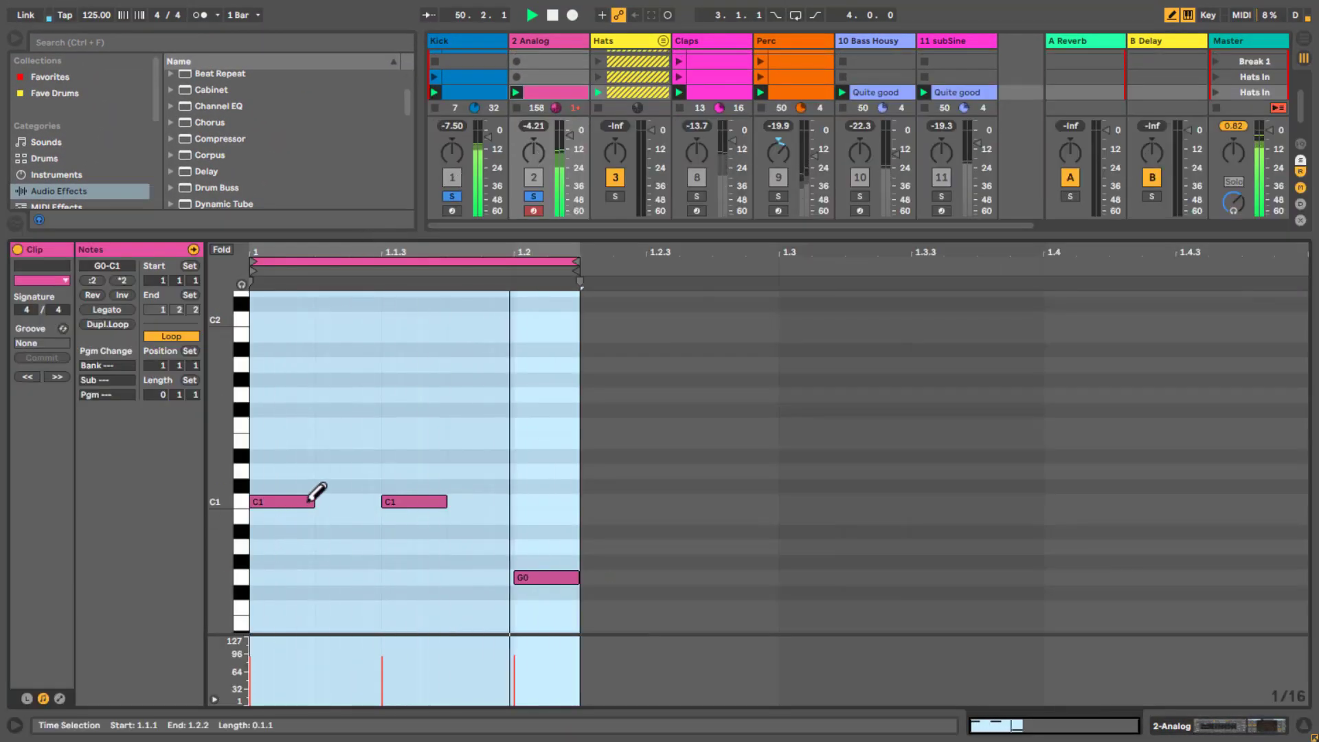
pyautogui.moveTo(314, 501); pyautogui.dragTo(266, 502)
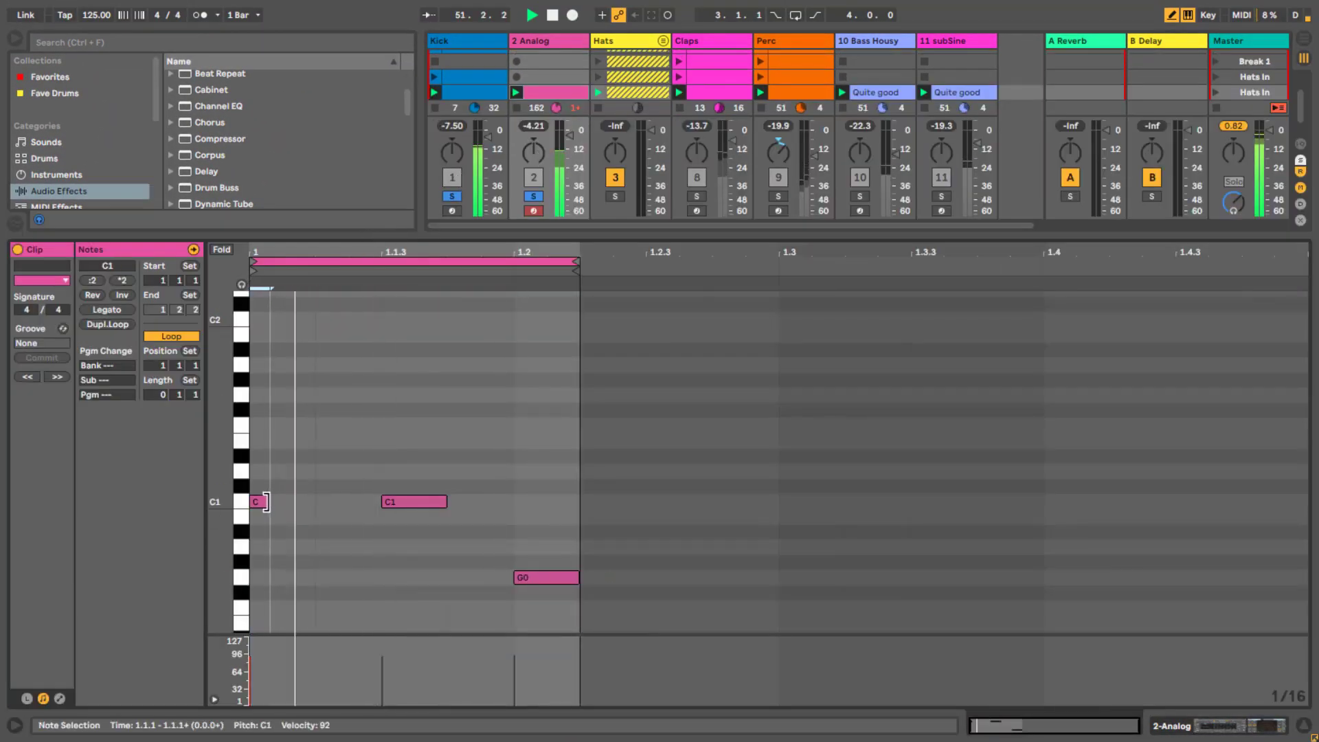
pyautogui.moveTo(447, 502); pyautogui.dragTo(512, 502)
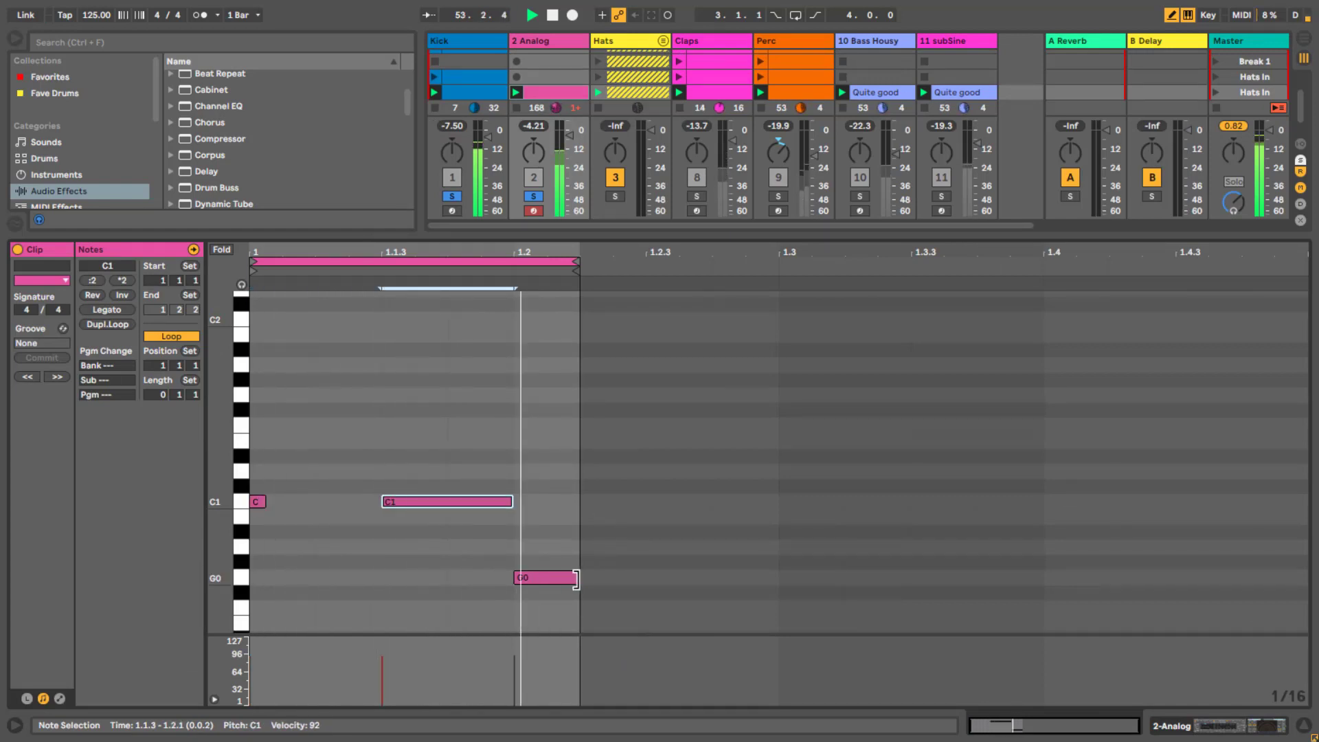
pyautogui.moveTo(576, 579); pyautogui.dragTo(540, 579)
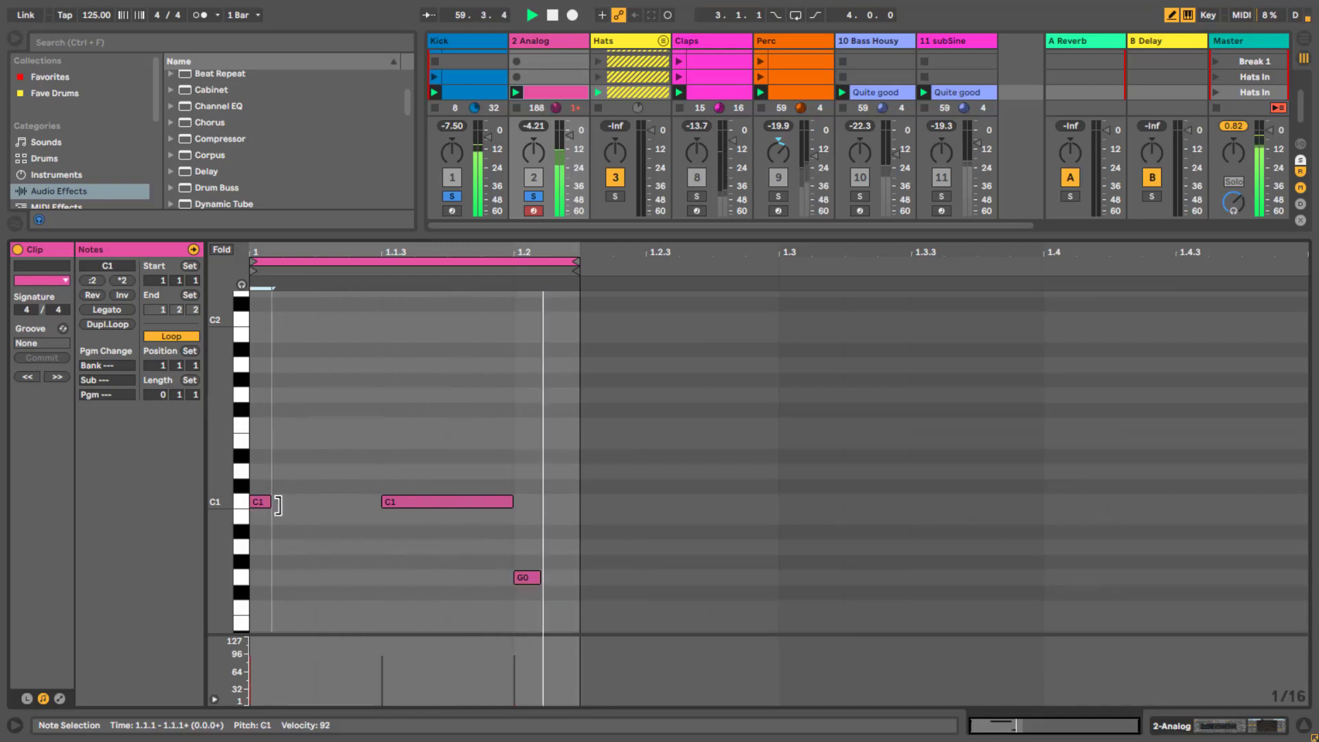
pyautogui.moveTo(266, 502)
pyautogui.mouseDown()
pyautogui.moveTo(343, 507)
pyautogui.moveTo(274, 501)
pyautogui.mouseUp()
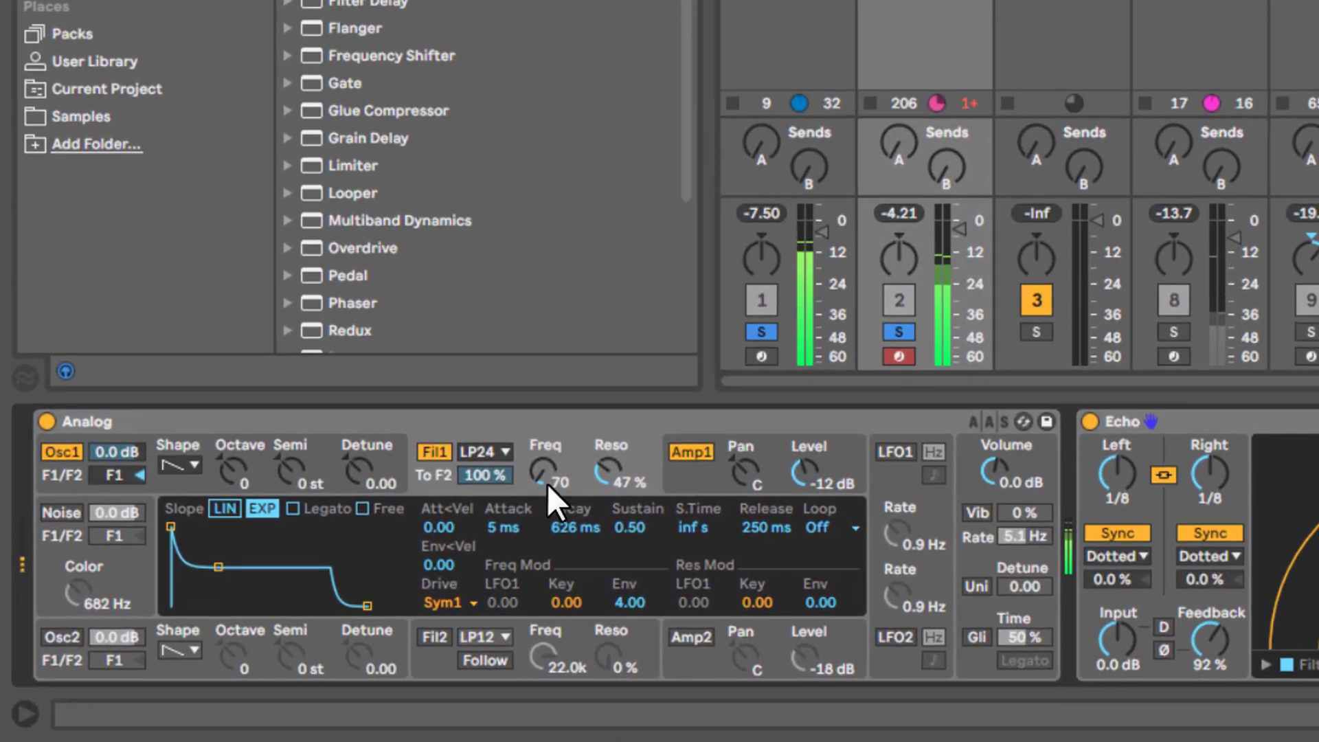
# Adjust the Analog Filter 1 to 54 % resonance and a cutoff frequency of 78
pyautogui.click(334, 576)
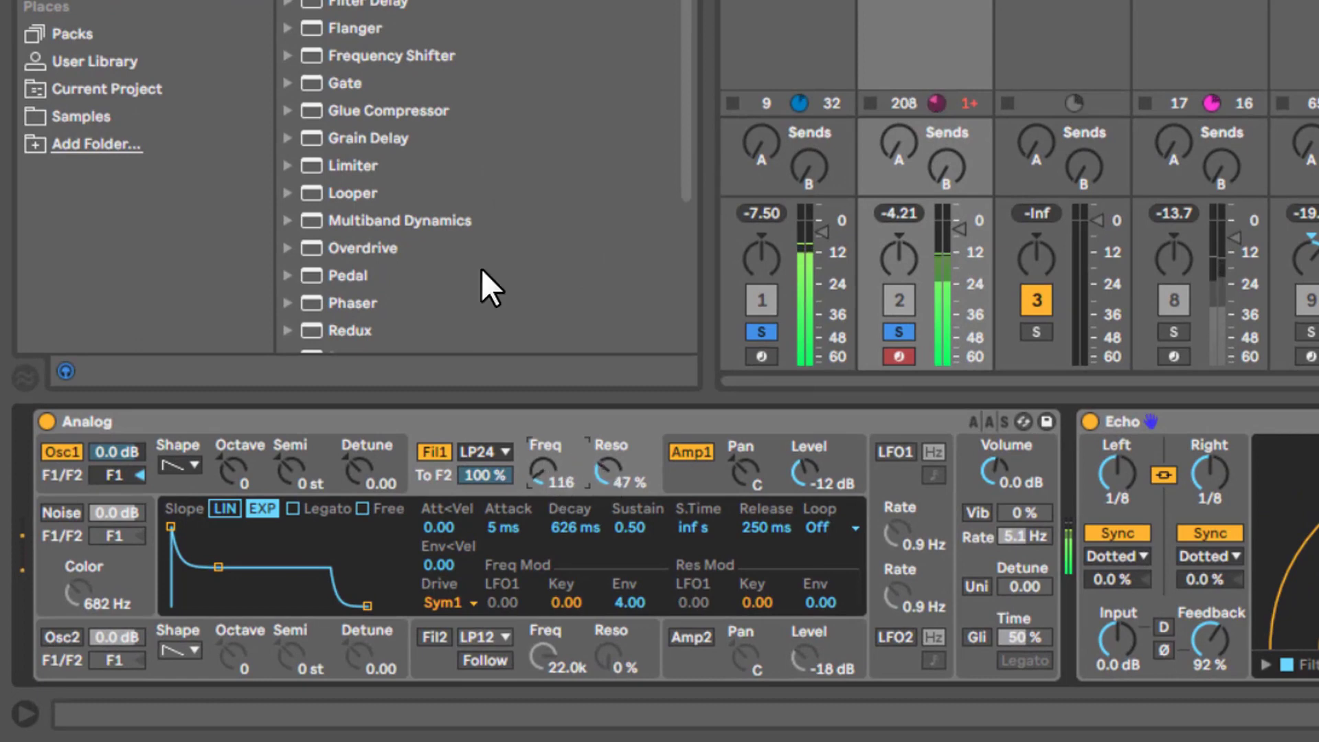
pyautogui.moveTo(597, 448); pyautogui.dragTo(547, 447)
pyautogui.click(544, 462)
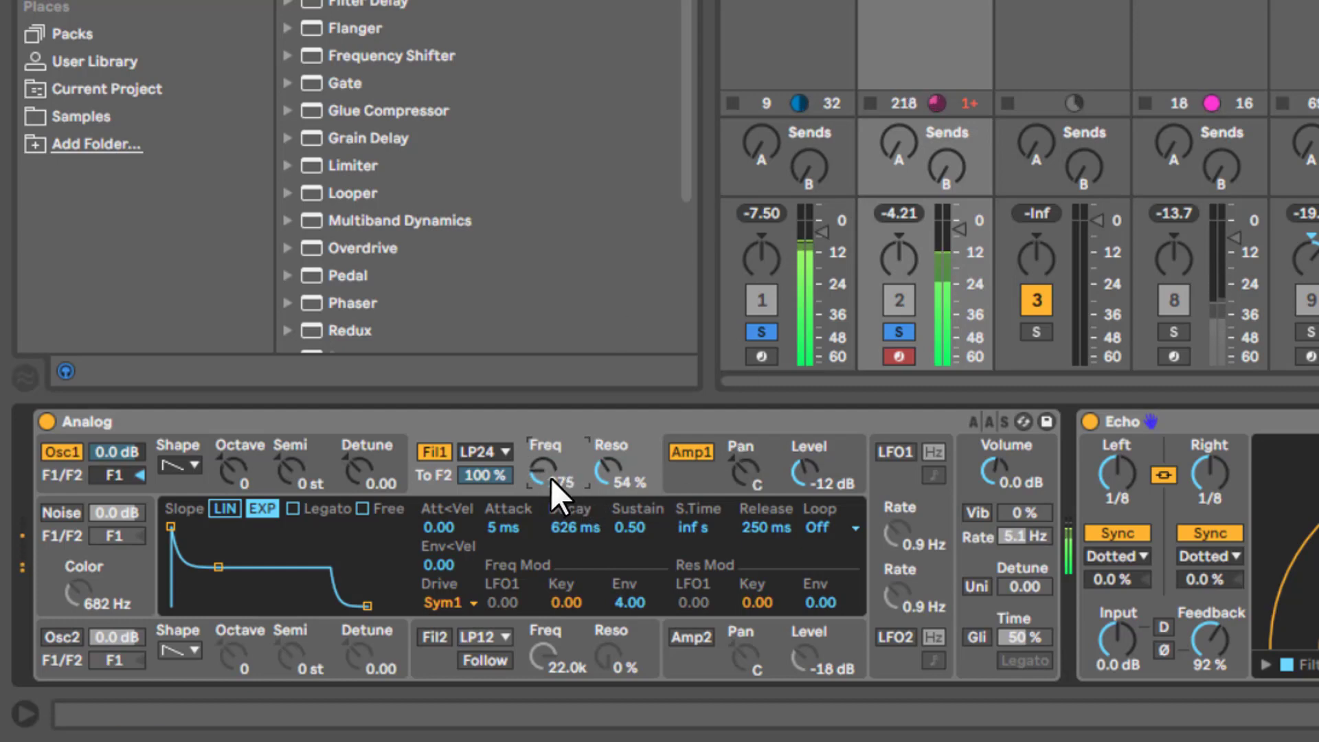
pyautogui.moveTo(546, 478); pyautogui.dragTo(562, 501)
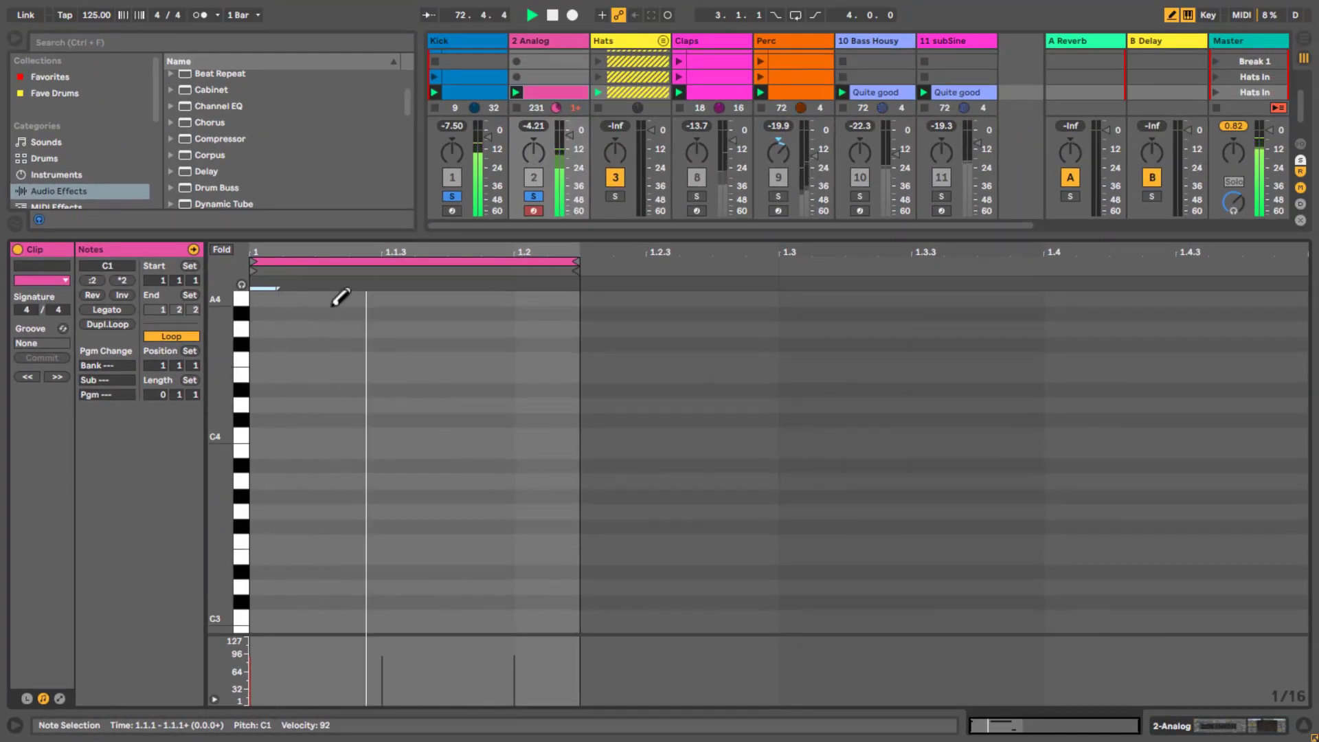
# Try a short A4 note at 1.1.2 in the bass clip and remove it again
pyautogui.click(340, 297)
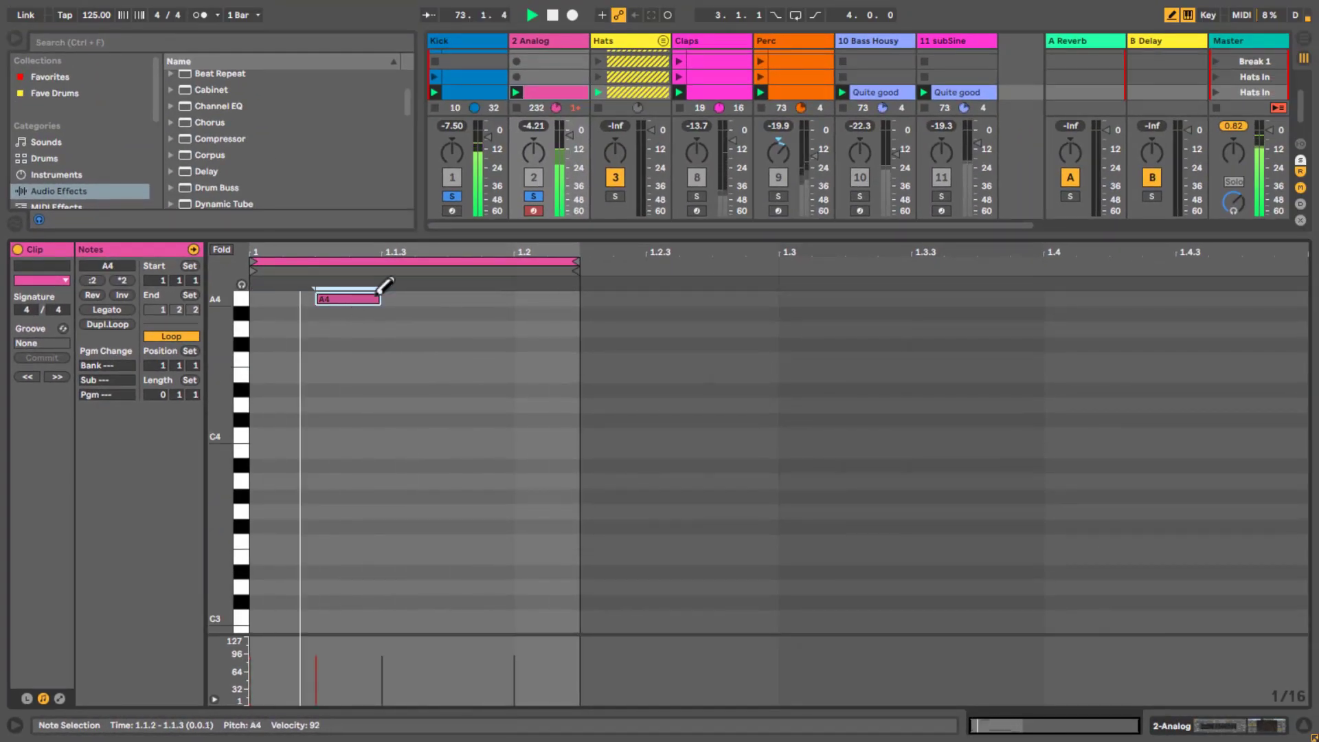
pyautogui.moveTo(382, 299); pyautogui.dragTo(334, 299)
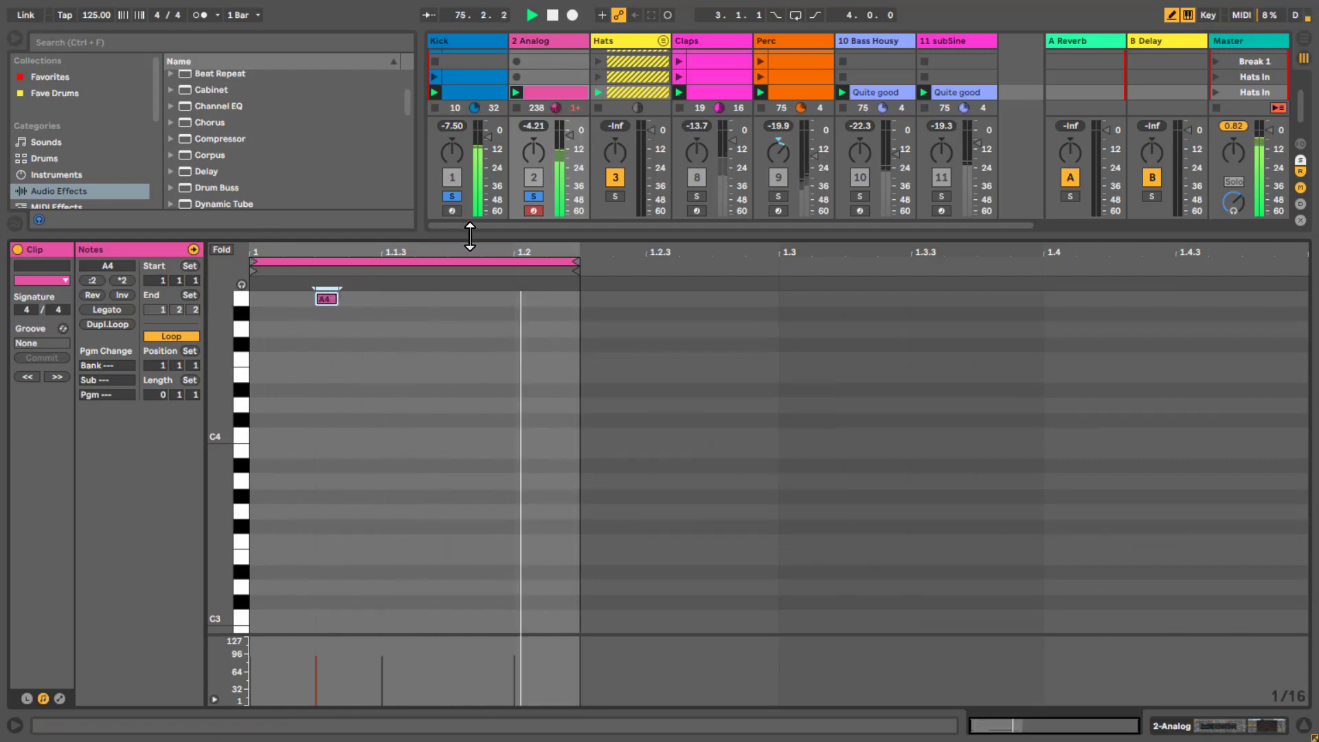
pyautogui.hotkey('shift', 'Tab')
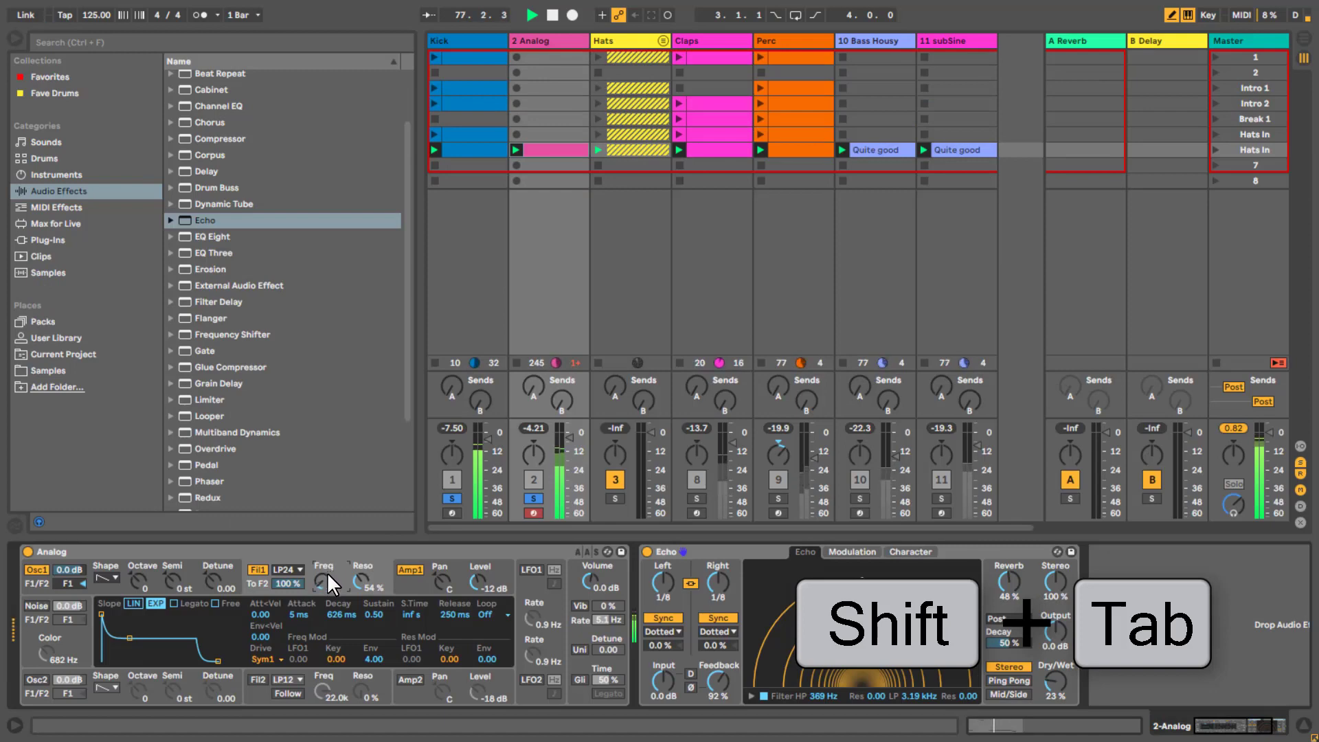
pyautogui.hotkey('shift', 'Tab')
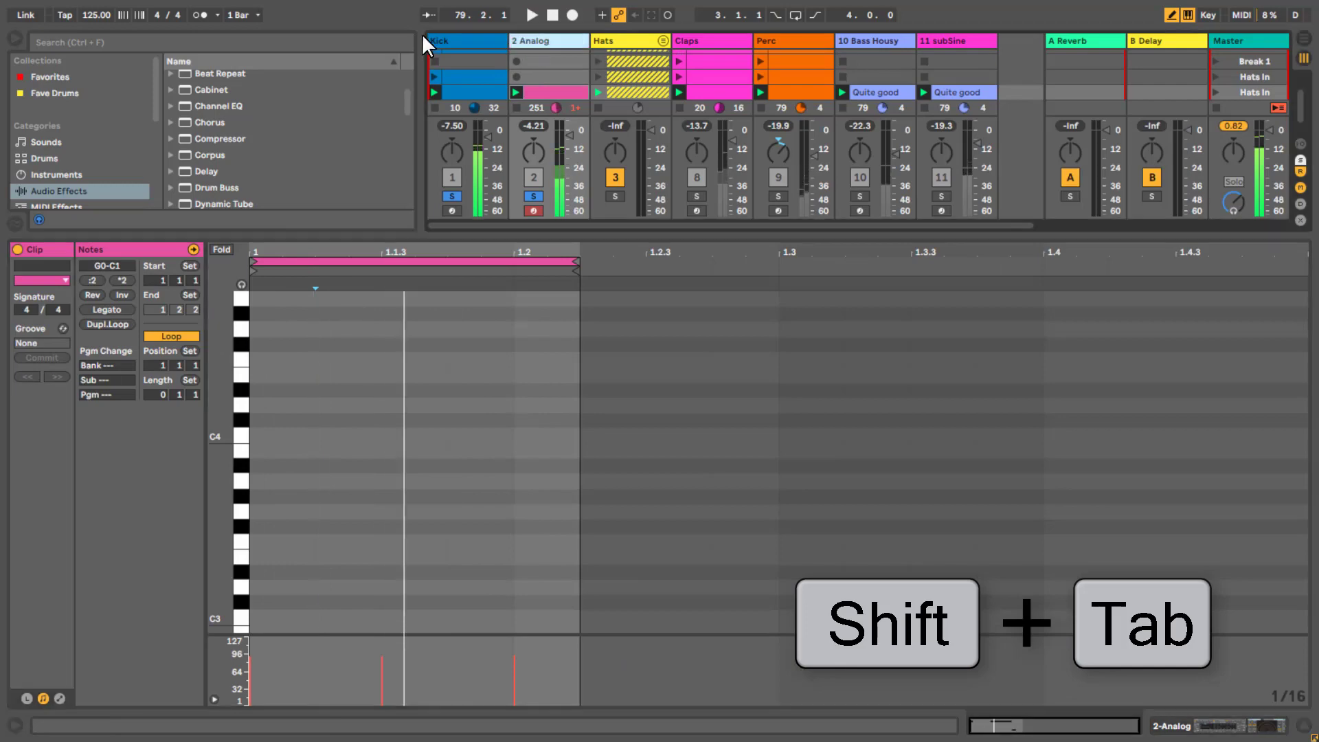
# Try the sine shape on Osc1, settle on the rectangle shape and set its pulse width to 100 %
pyautogui.hotkey('shift', 'Tab')
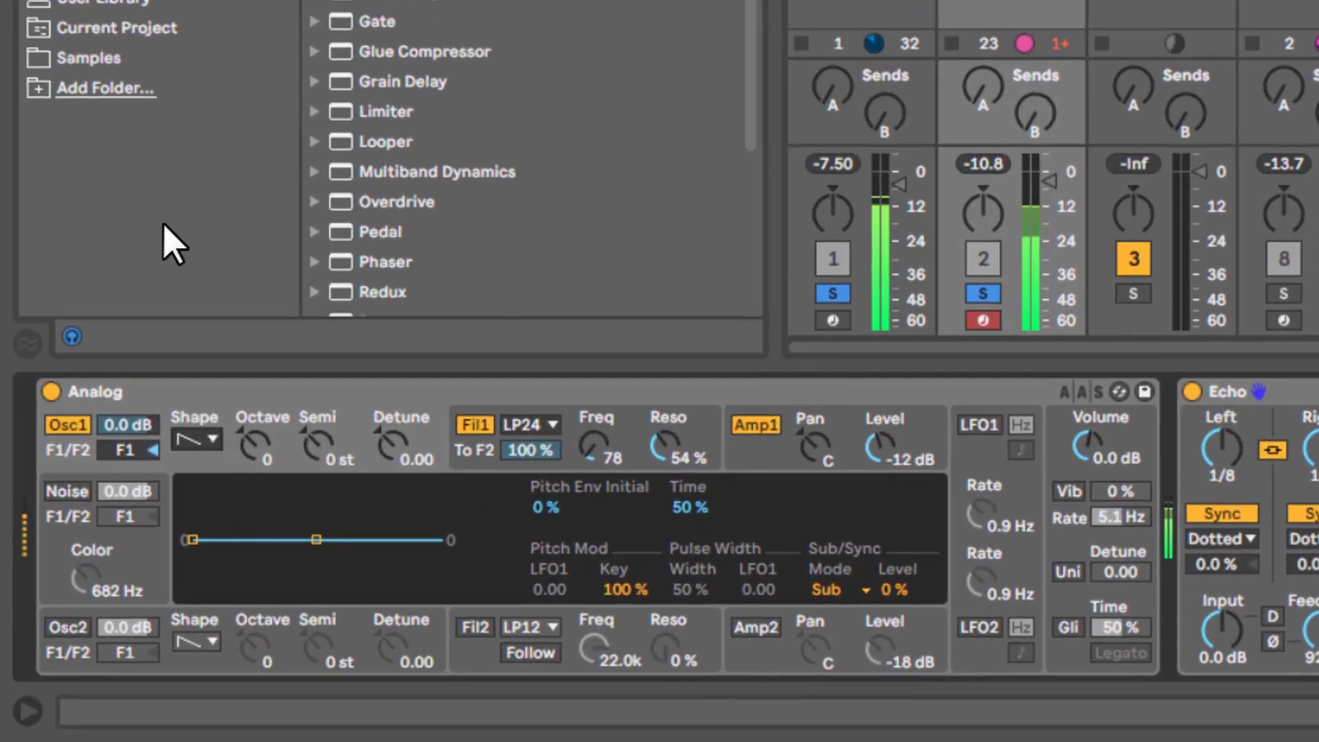
pyautogui.click(195, 441)
pyautogui.click(208, 453)
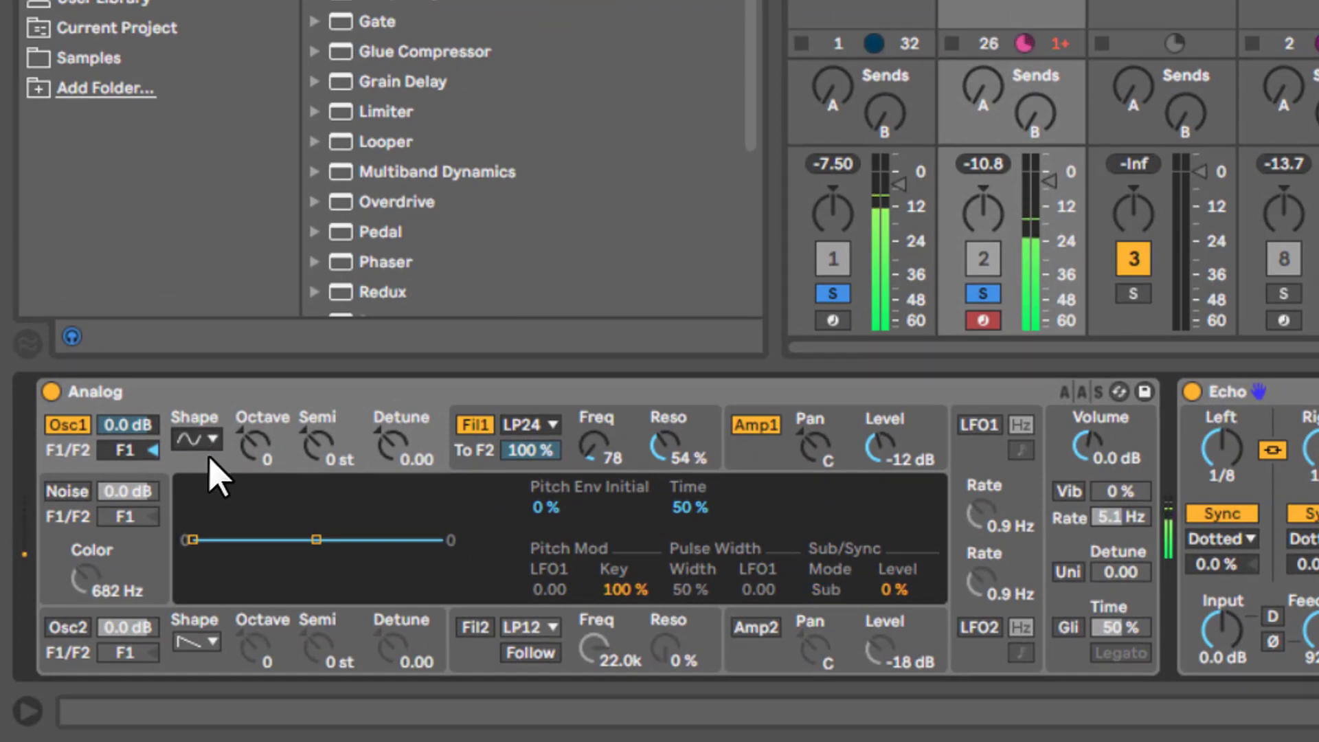
pyautogui.click(202, 448)
pyautogui.click(203, 510)
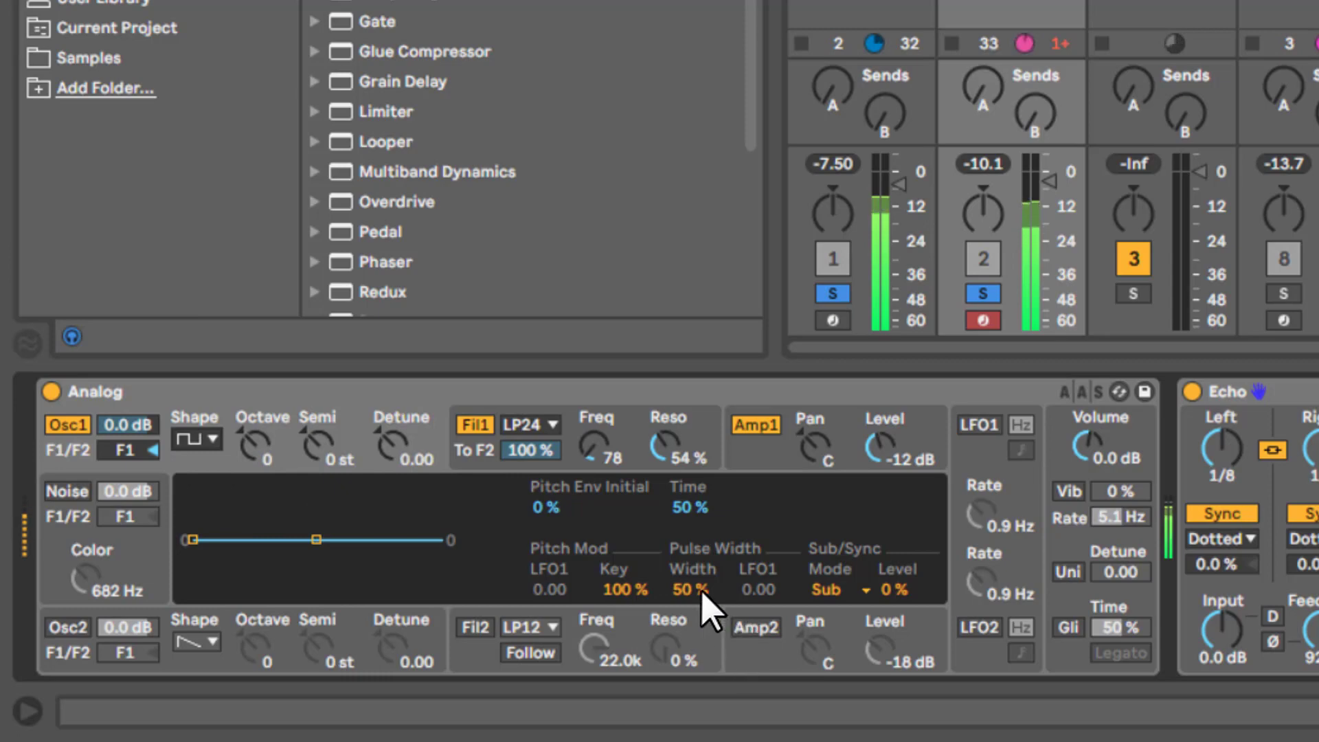
pyautogui.moveTo(701, 604); pyautogui.dragTo(717, 484)
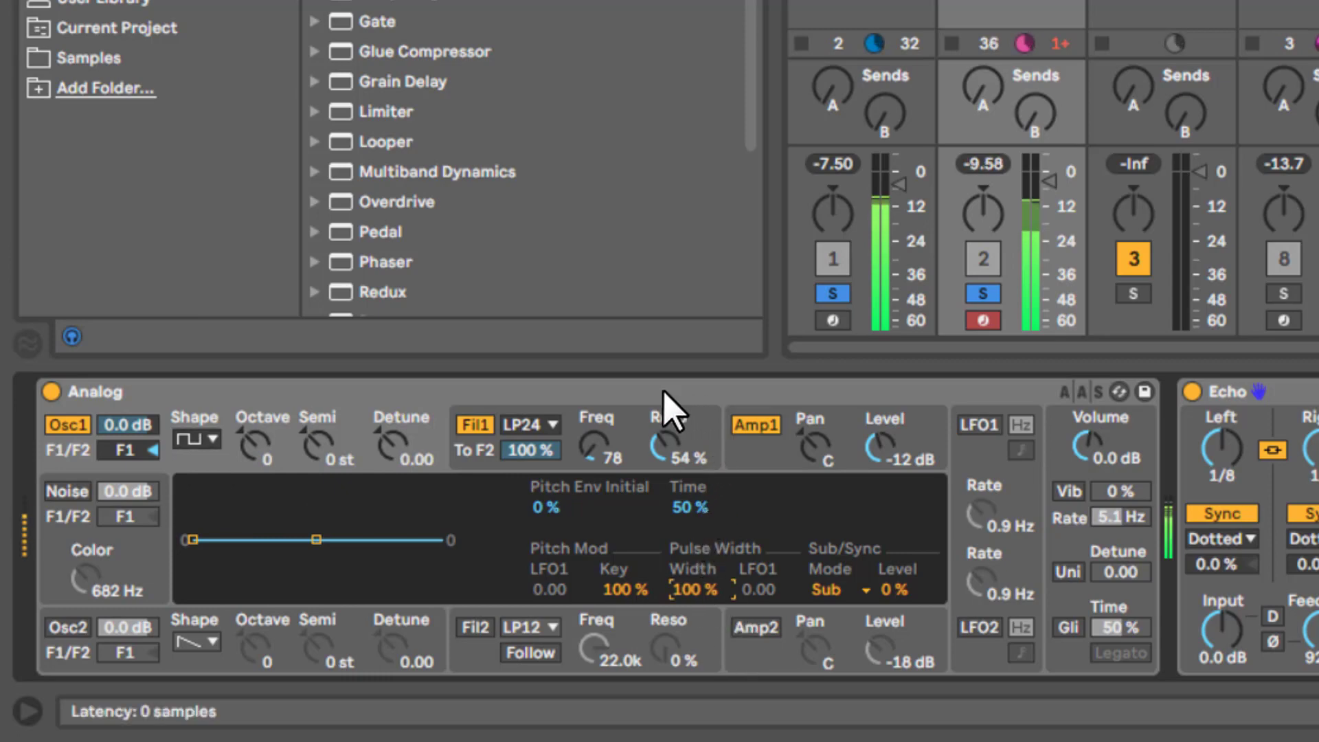
# Sweep the Filter 1 cutoff frequency up and back down, leaving it at 74
pyautogui.moveTo(592, 441); pyautogui.dragTo(590, 448)
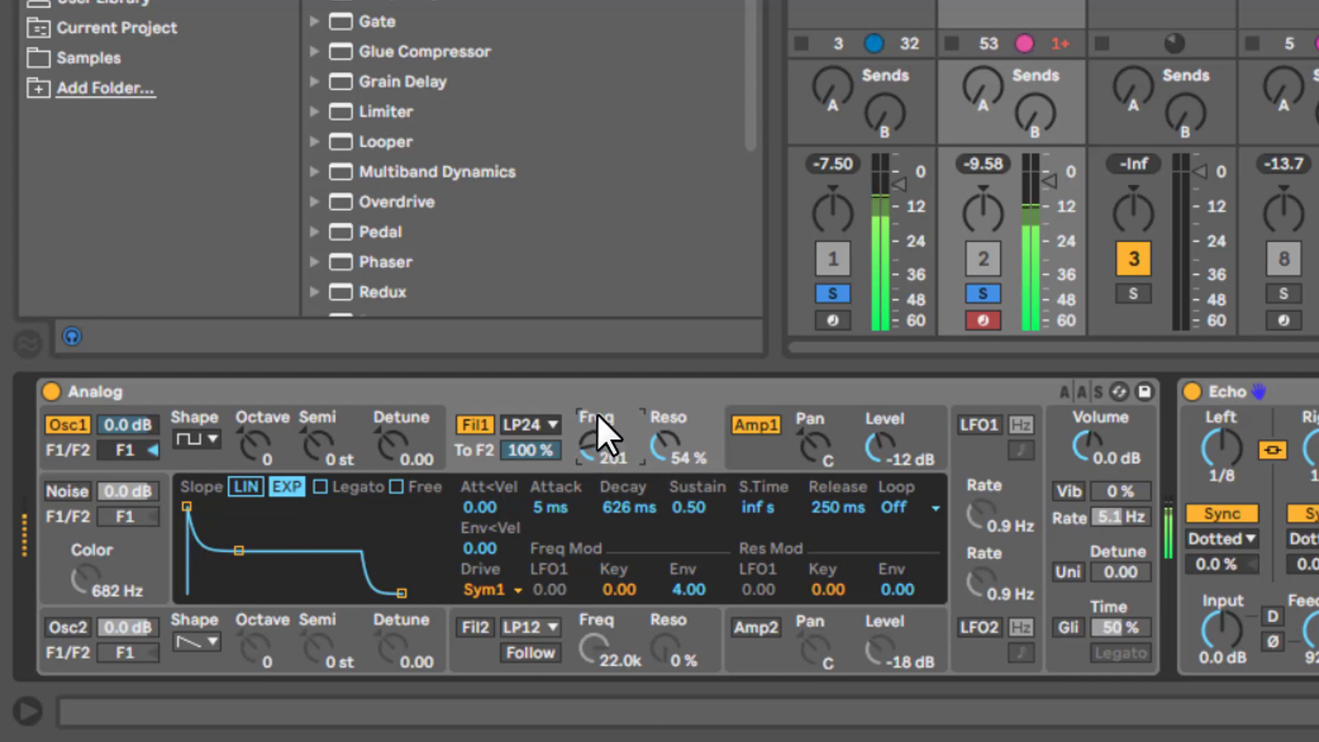
pyautogui.moveTo(595, 422); pyautogui.dragTo(598, 422)
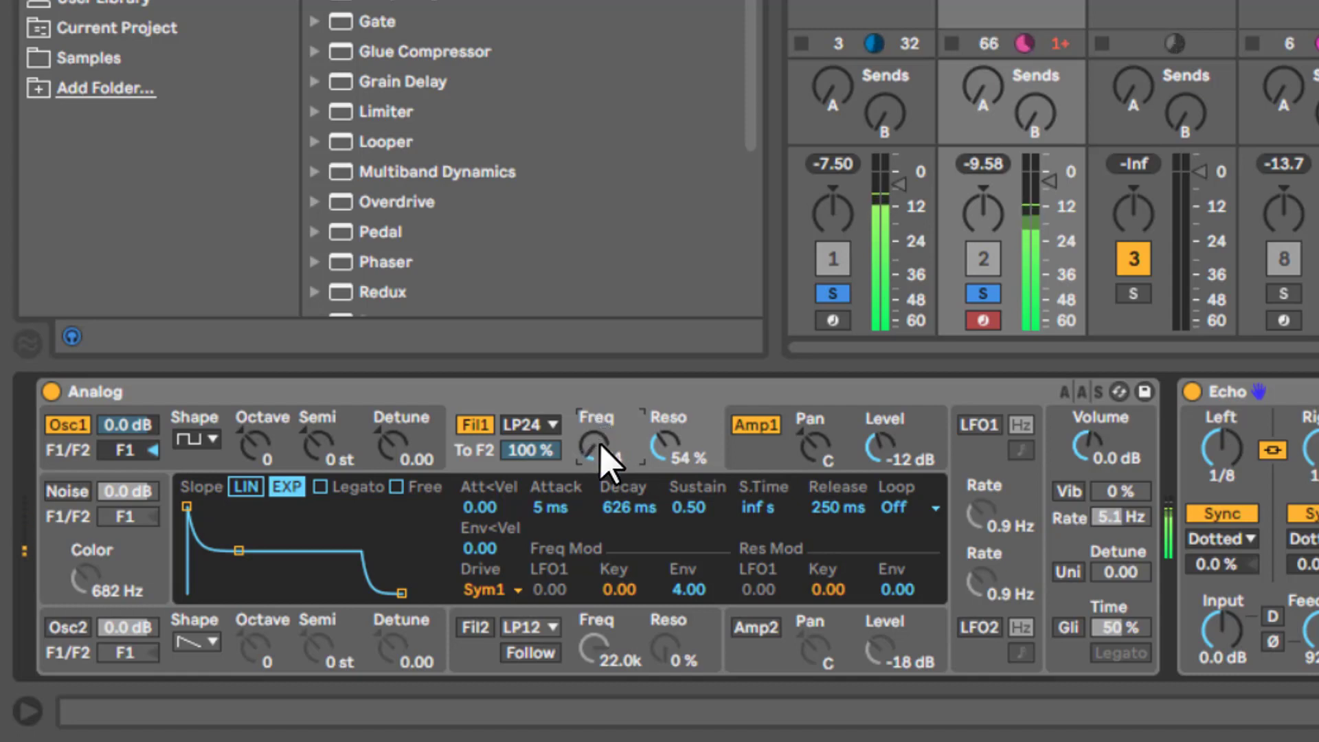
pyautogui.moveTo(604, 450); pyautogui.dragTo(603, 449)
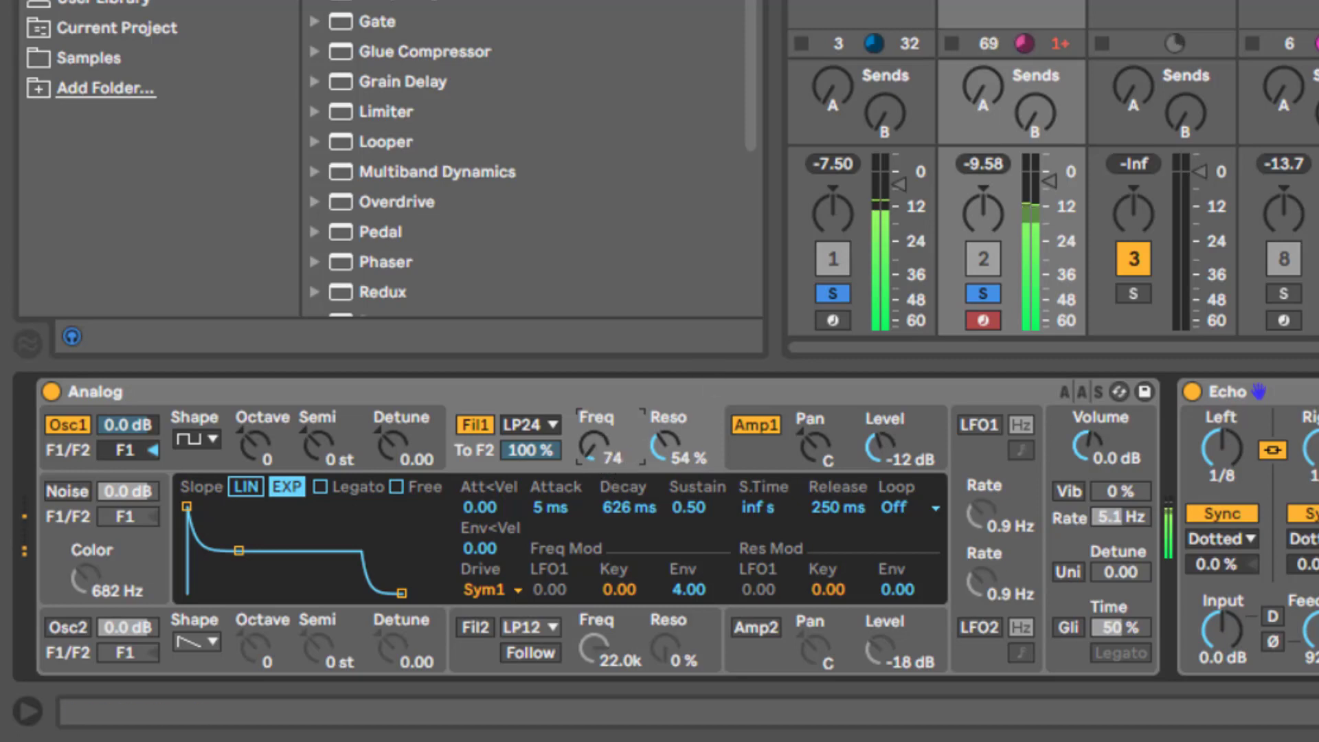
# Map the Filter 1 cutoff frequency of Analog to a MIDI controller knob and leave the mapping mode
pyautogui.hotkey('ctrl', 'm')
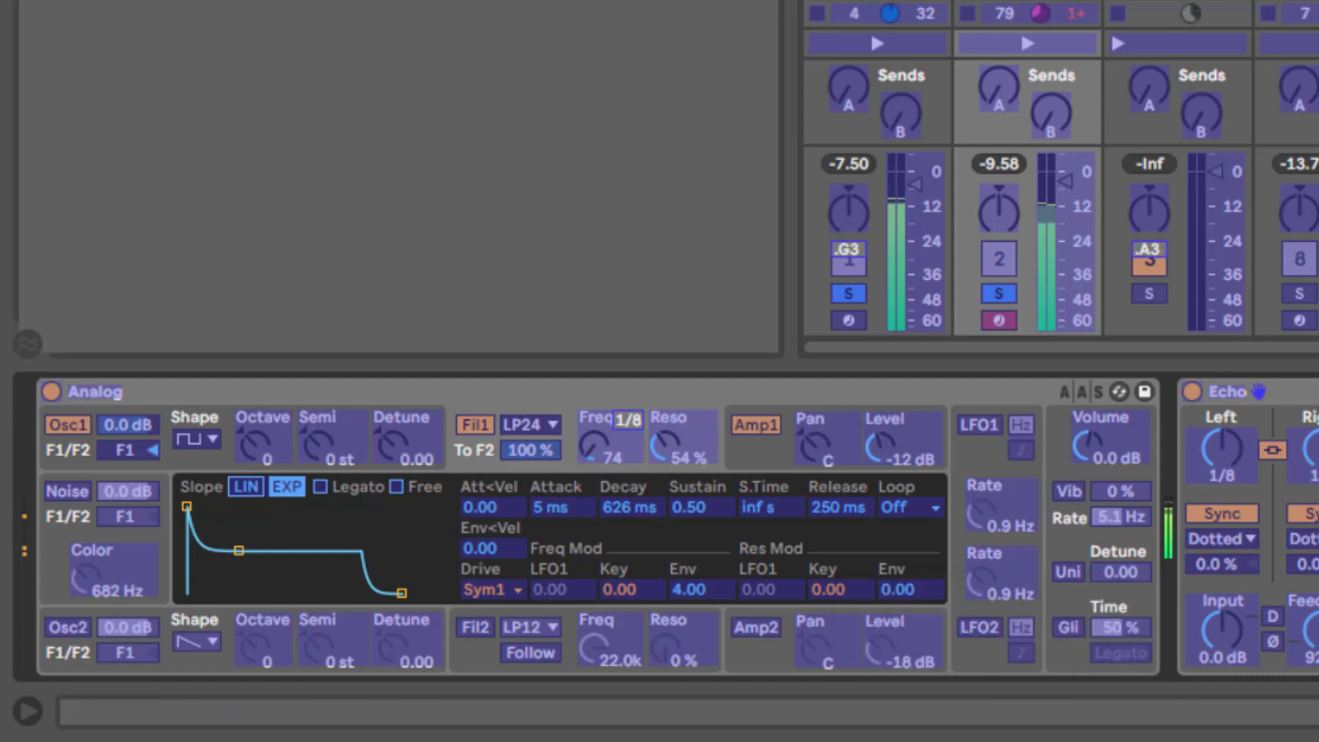
pyautogui.hotkey('ctrl', 'm')
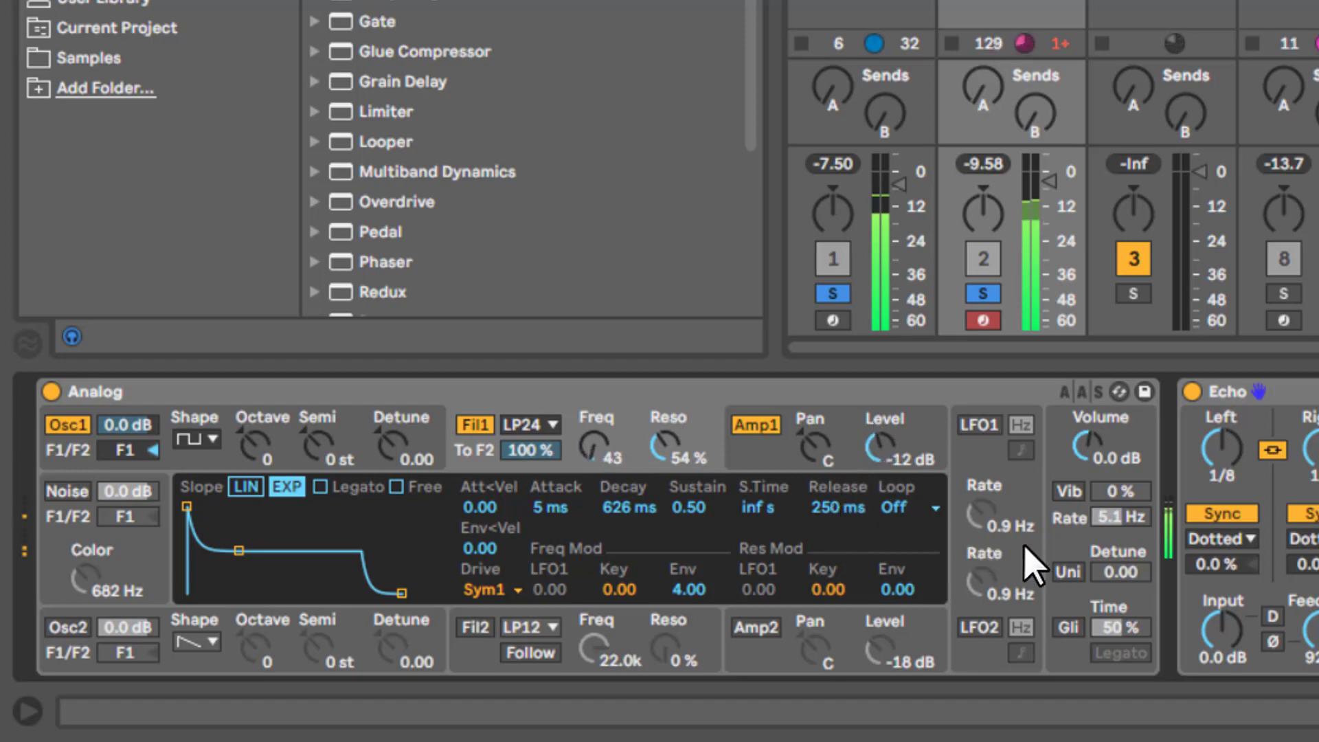
# Try Analog's Unison with 4 voices and a detune of 42.97, and switch Unison off again
pyautogui.click(1068, 572)
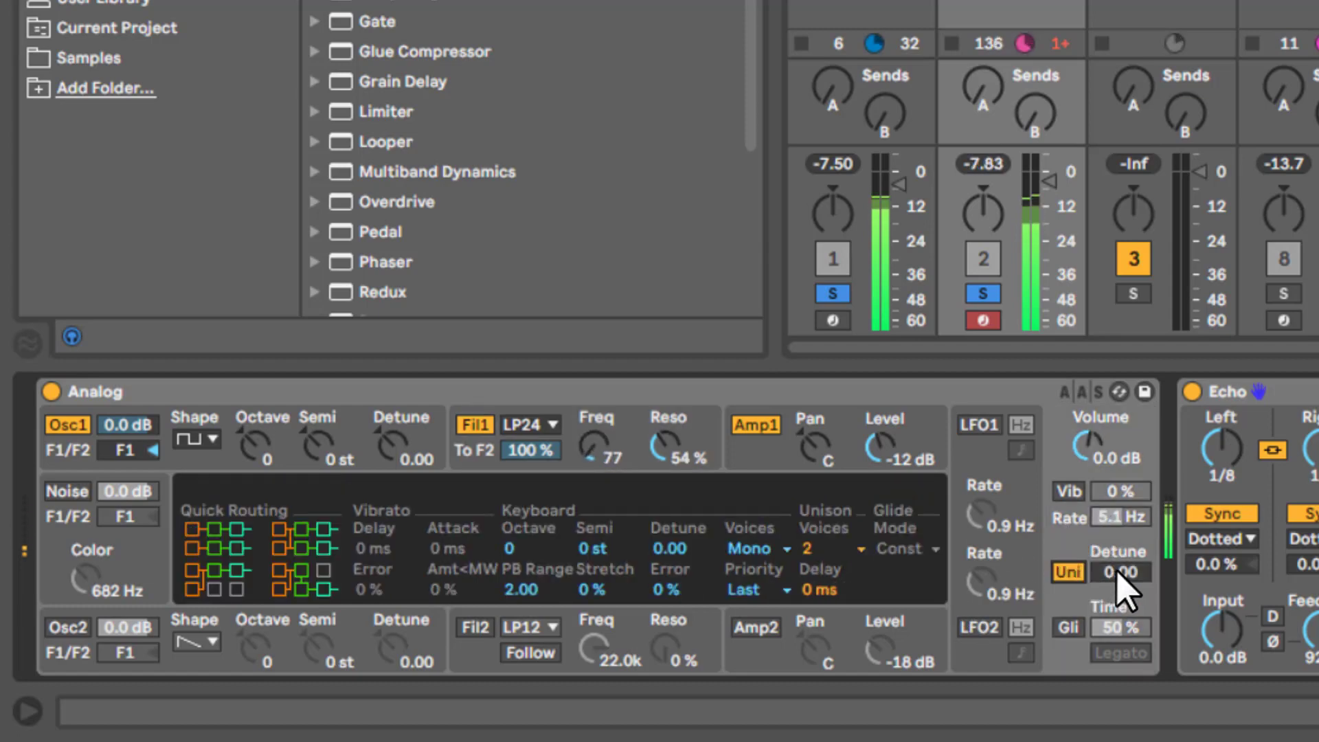
pyautogui.moveTo(1119, 574)
pyautogui.mouseDown()
pyautogui.moveTo(1101, 522)
pyautogui.moveTo(1087, 567)
pyautogui.moveTo(1104, 575)
pyautogui.mouseUp()
pyautogui.click(859, 549)
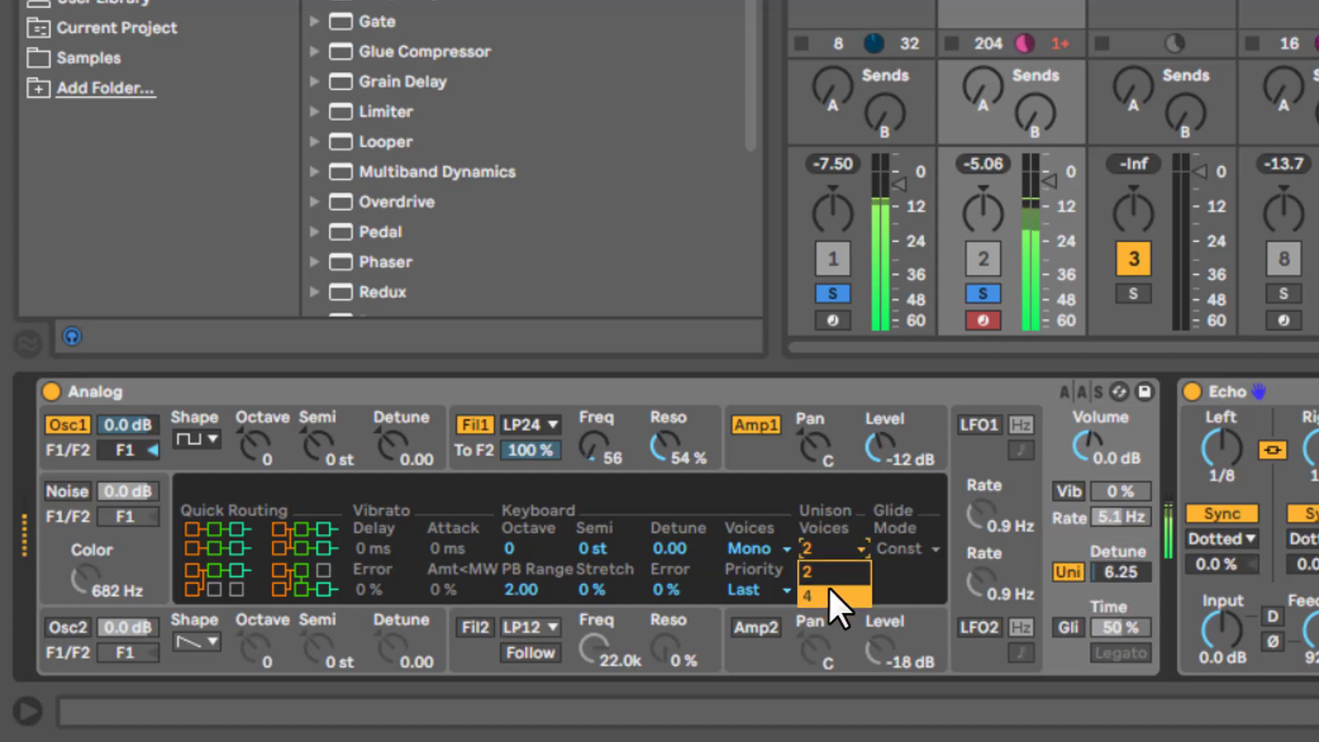
pyautogui.click(832, 596)
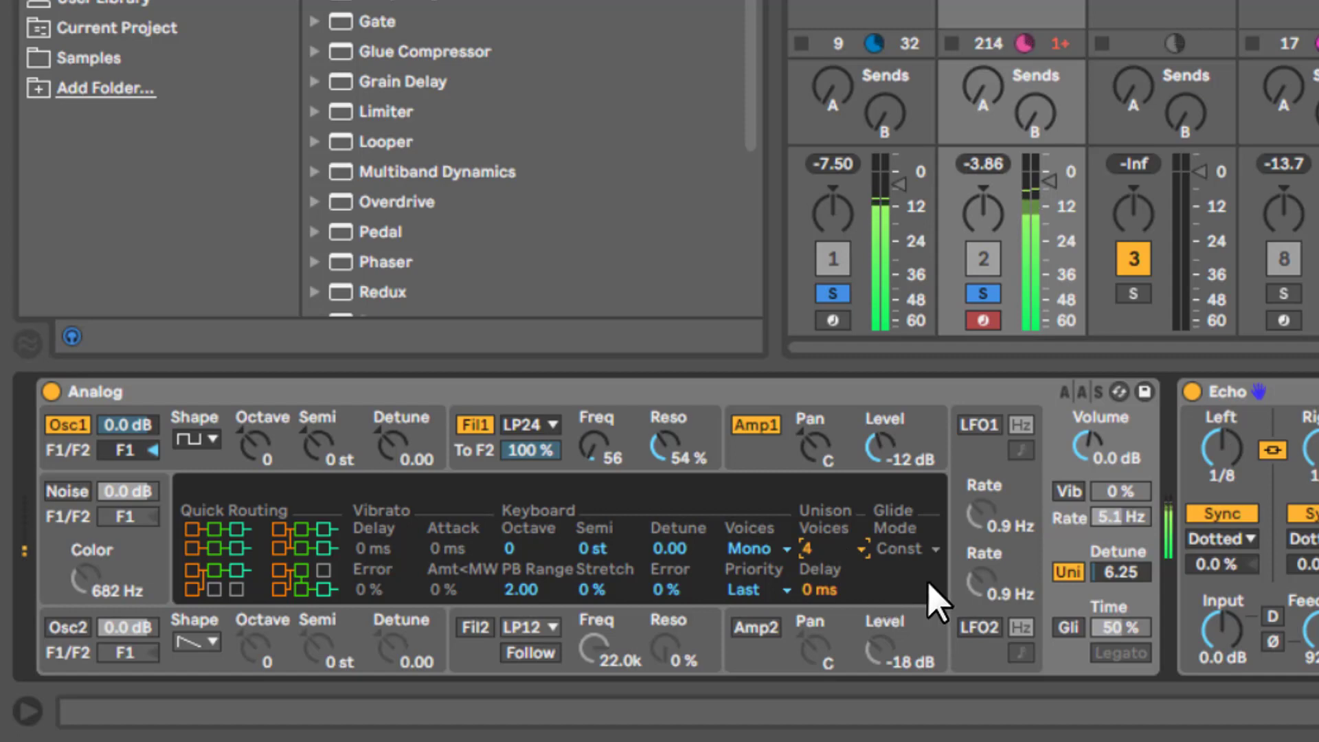
pyautogui.moveTo(1119, 577); pyautogui.dragTo(1125, 496)
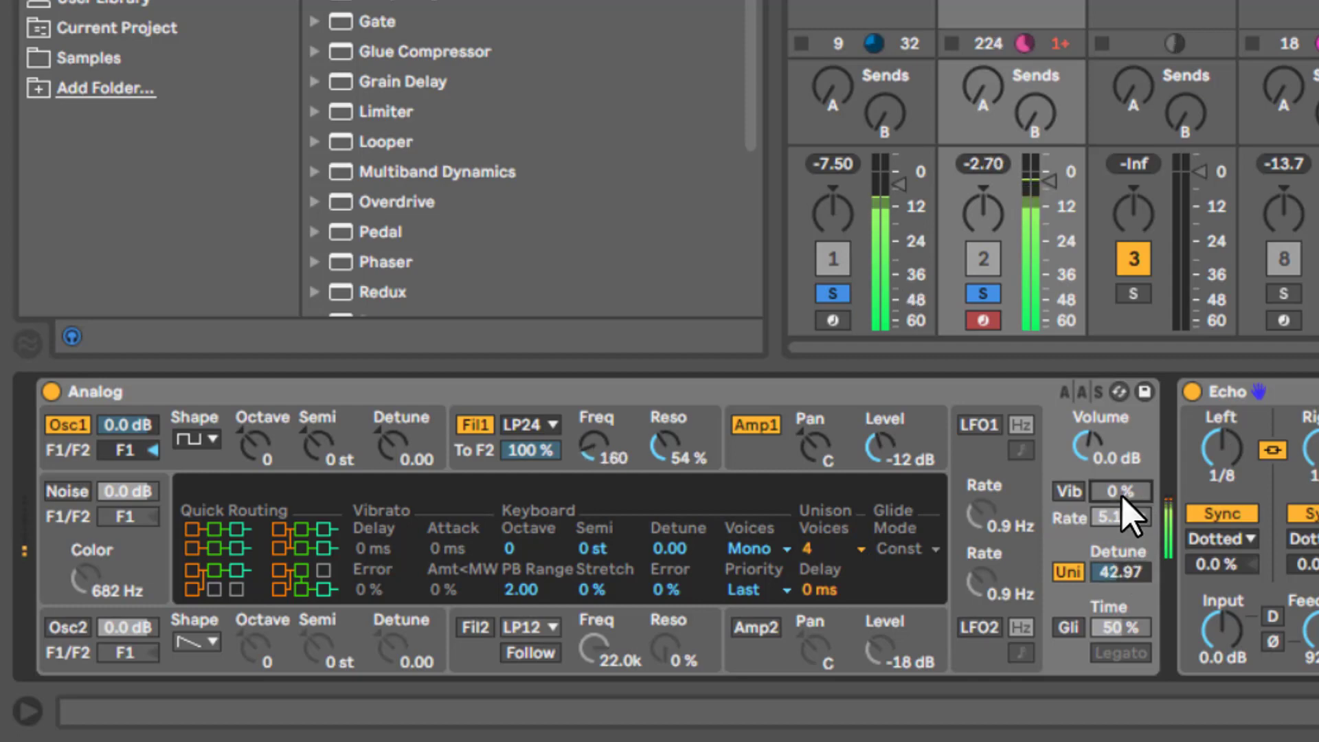
pyautogui.moveTo(1055, 187)
pyautogui.mouseDown()
pyautogui.moveTo(1054, 198)
pyautogui.moveTo(1052, 184)
pyautogui.mouseUp()
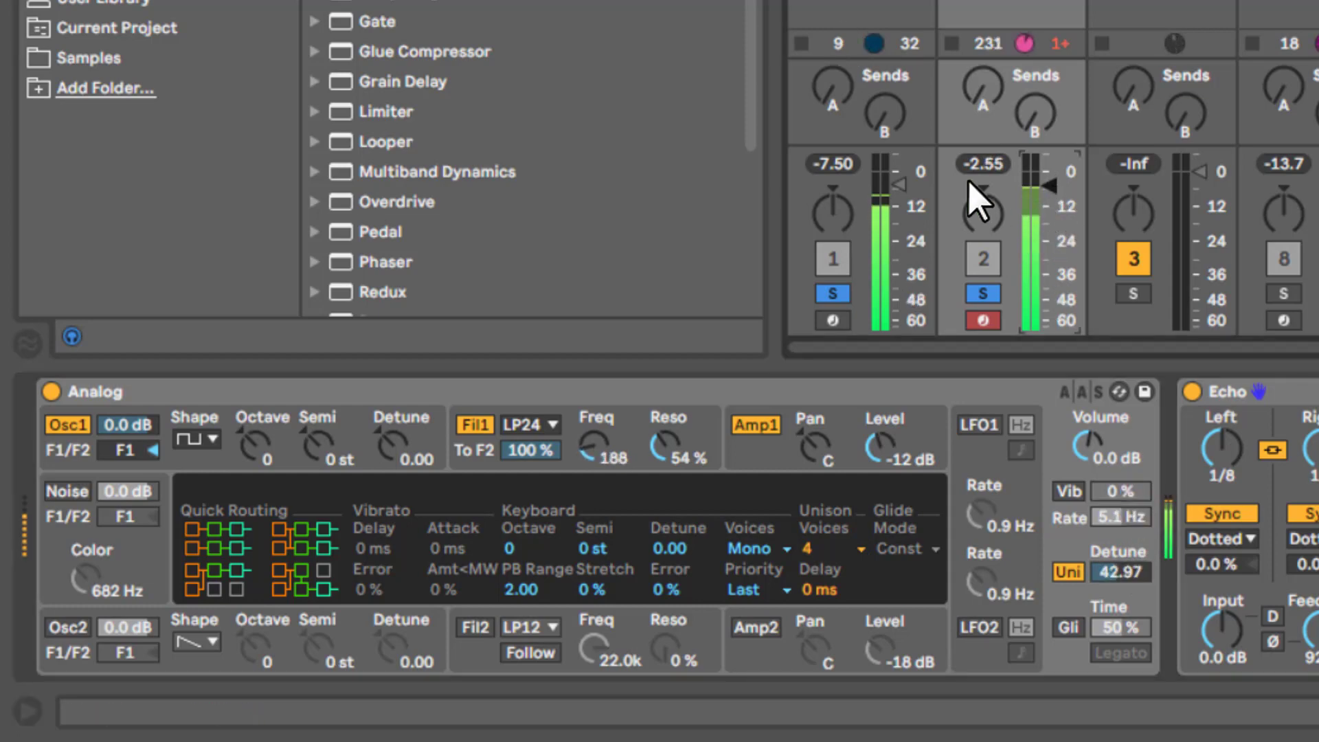
pyautogui.click(1069, 575)
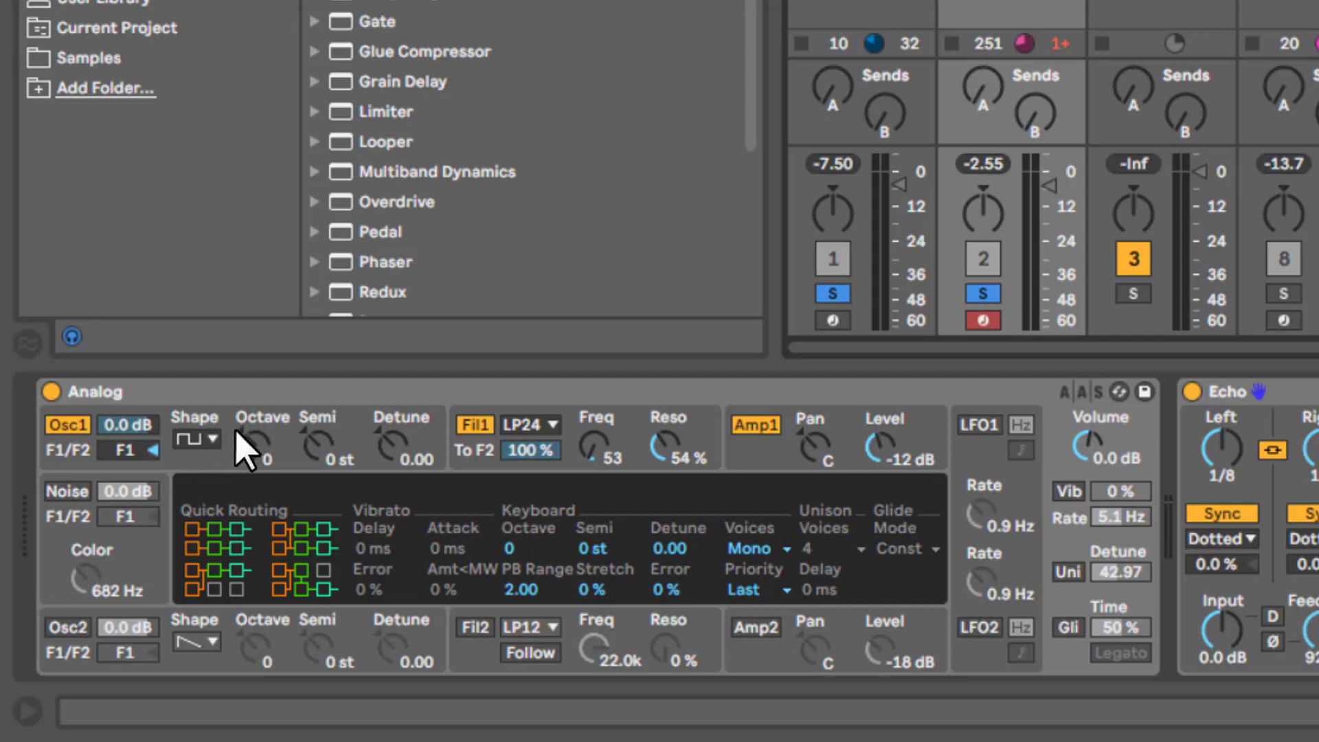
# Replace the Analog in front of Echo with a fresh default Analog instrument and start playback
pyautogui.click(560, 395)
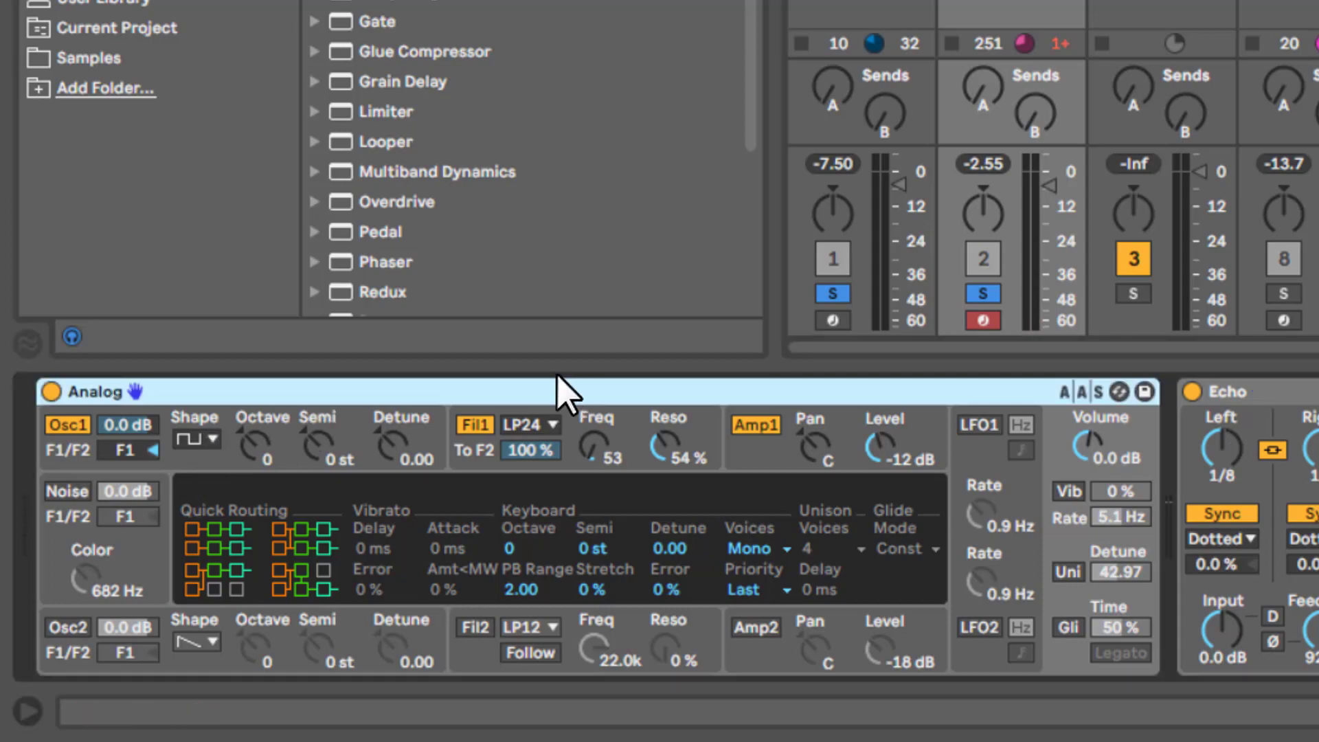
pyautogui.press('BackSpace')
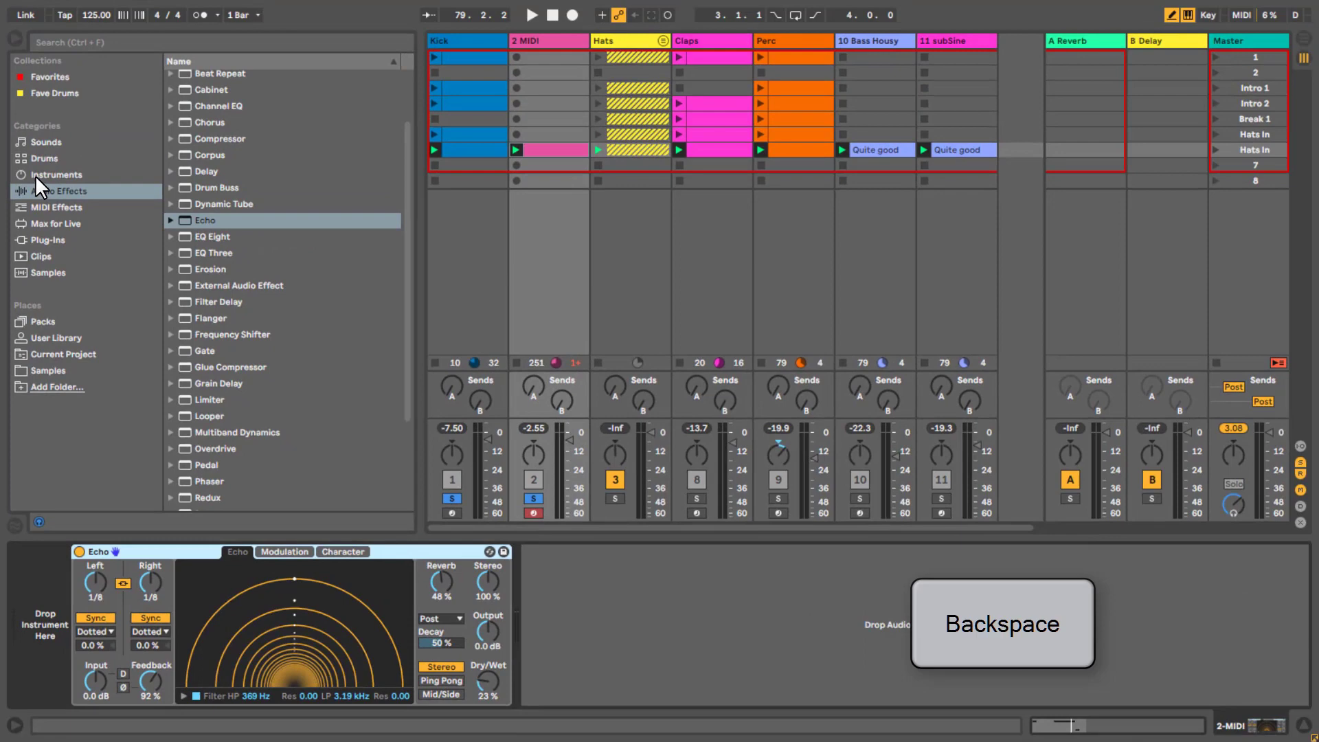
pyautogui.click(37, 176)
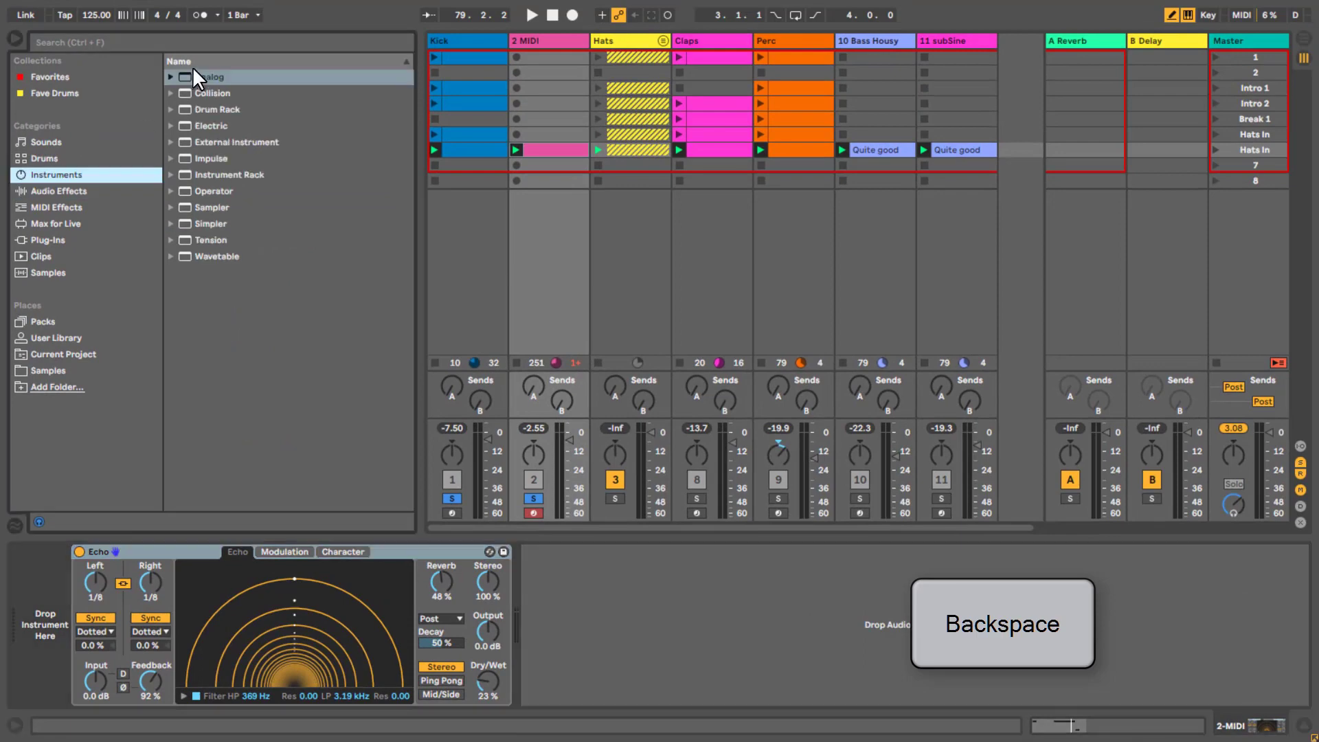
pyautogui.moveTo(197, 74); pyautogui.dragTo(50, 601)
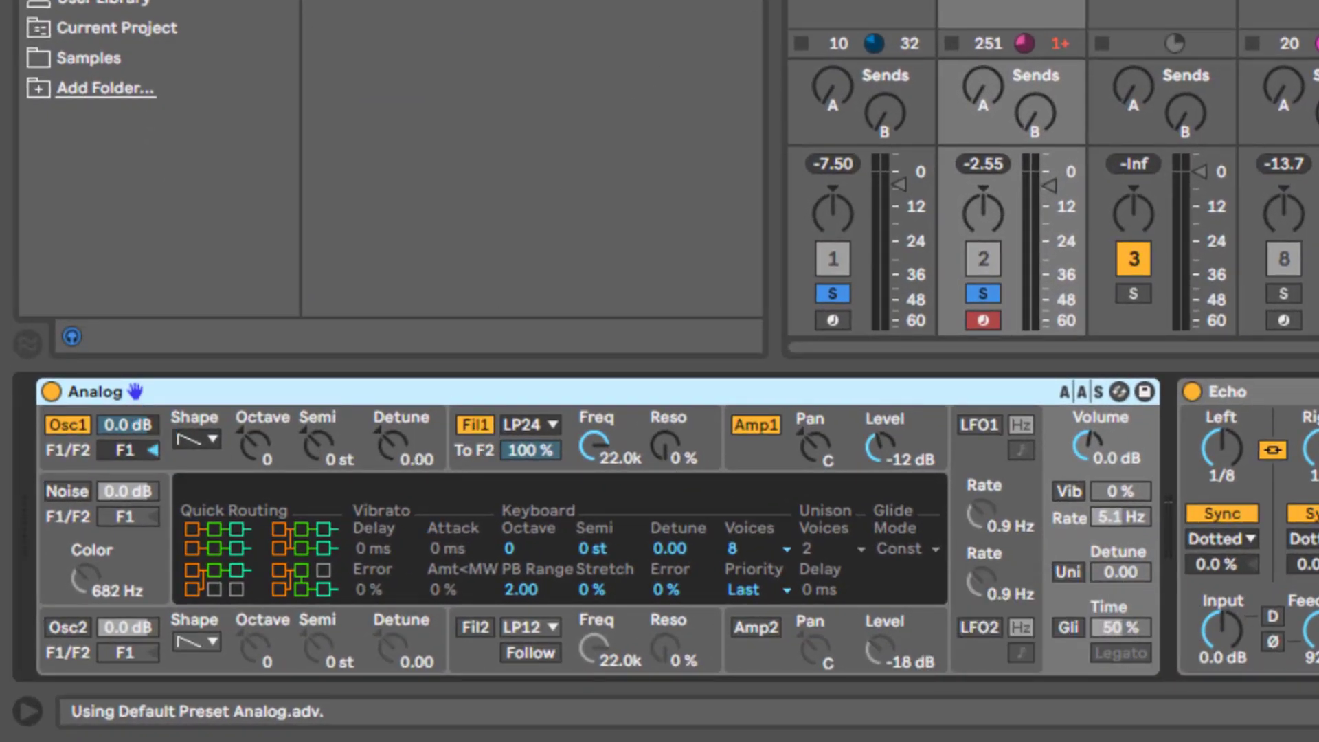
pyautogui.press('space')
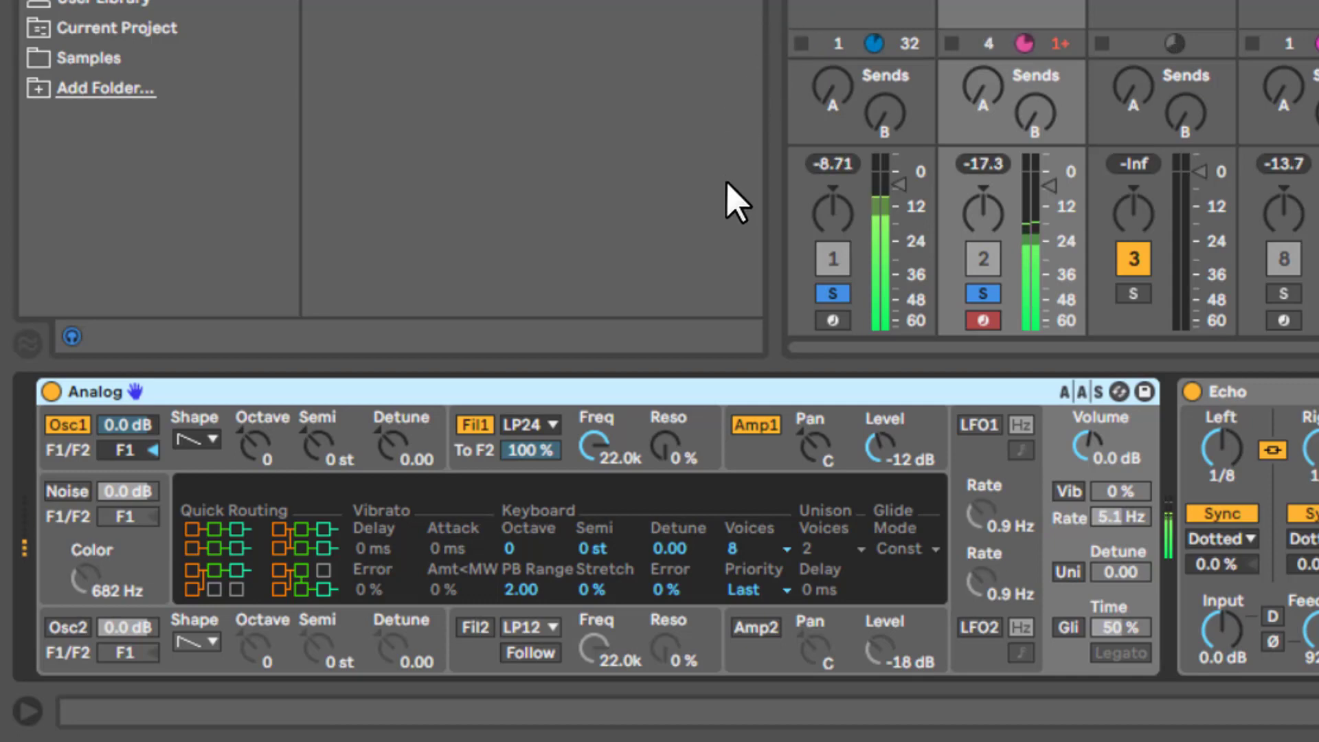
# Set the Keyboard Voices of the new Analog to Mono
pyautogui.click(1065, 549)
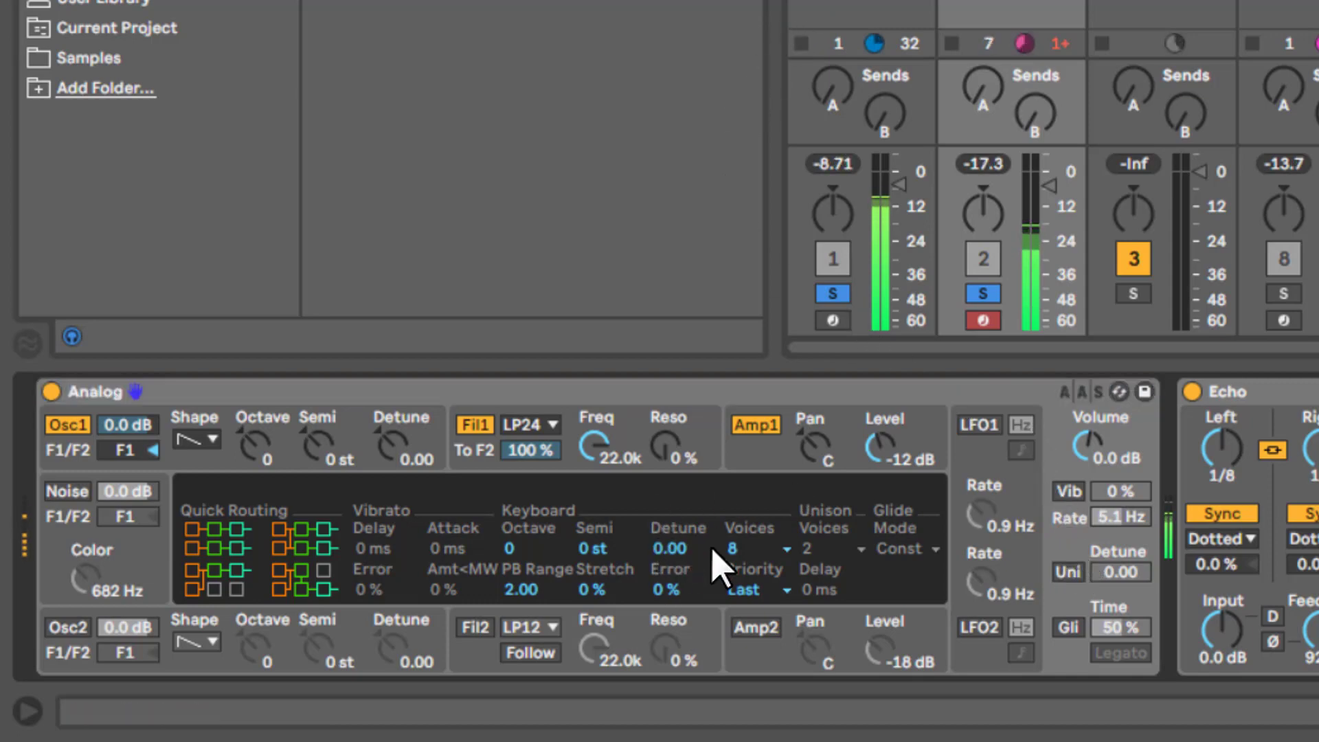
pyautogui.press('Up')
pyautogui.click(784, 549)
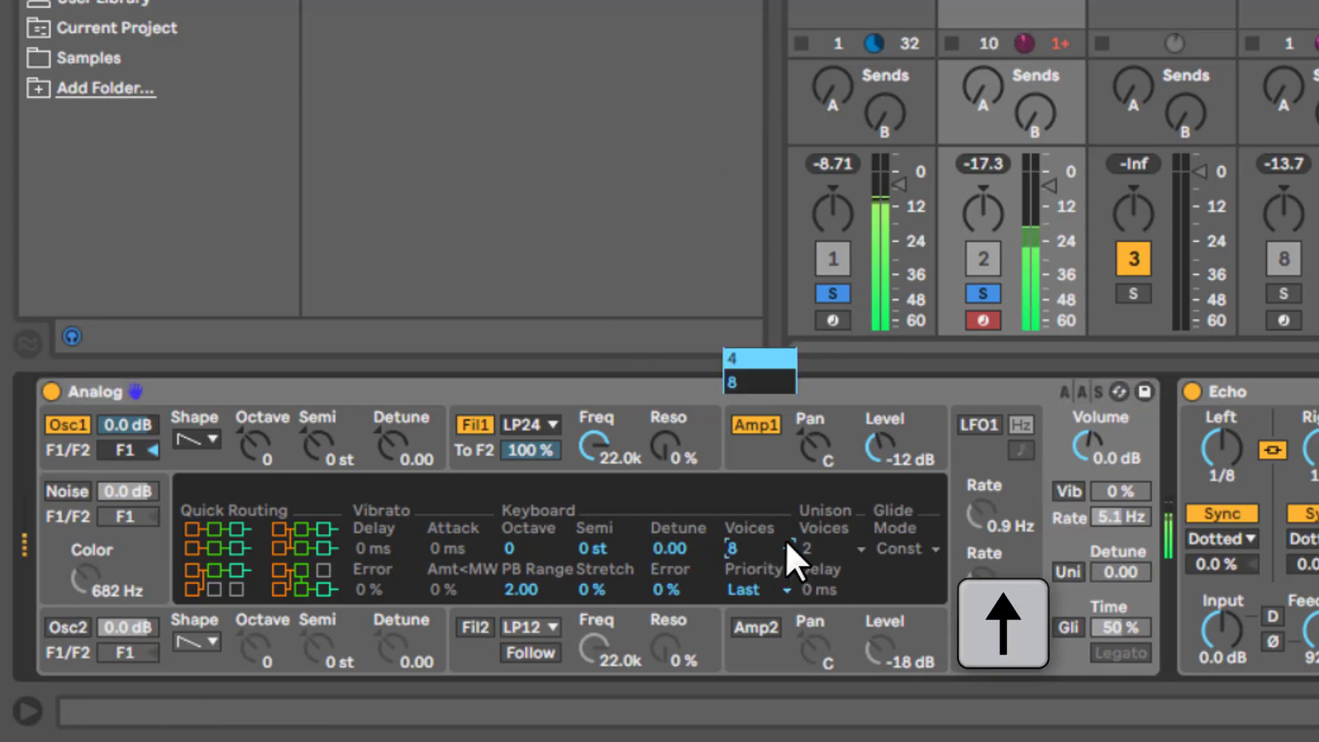
pyautogui.press('Return')
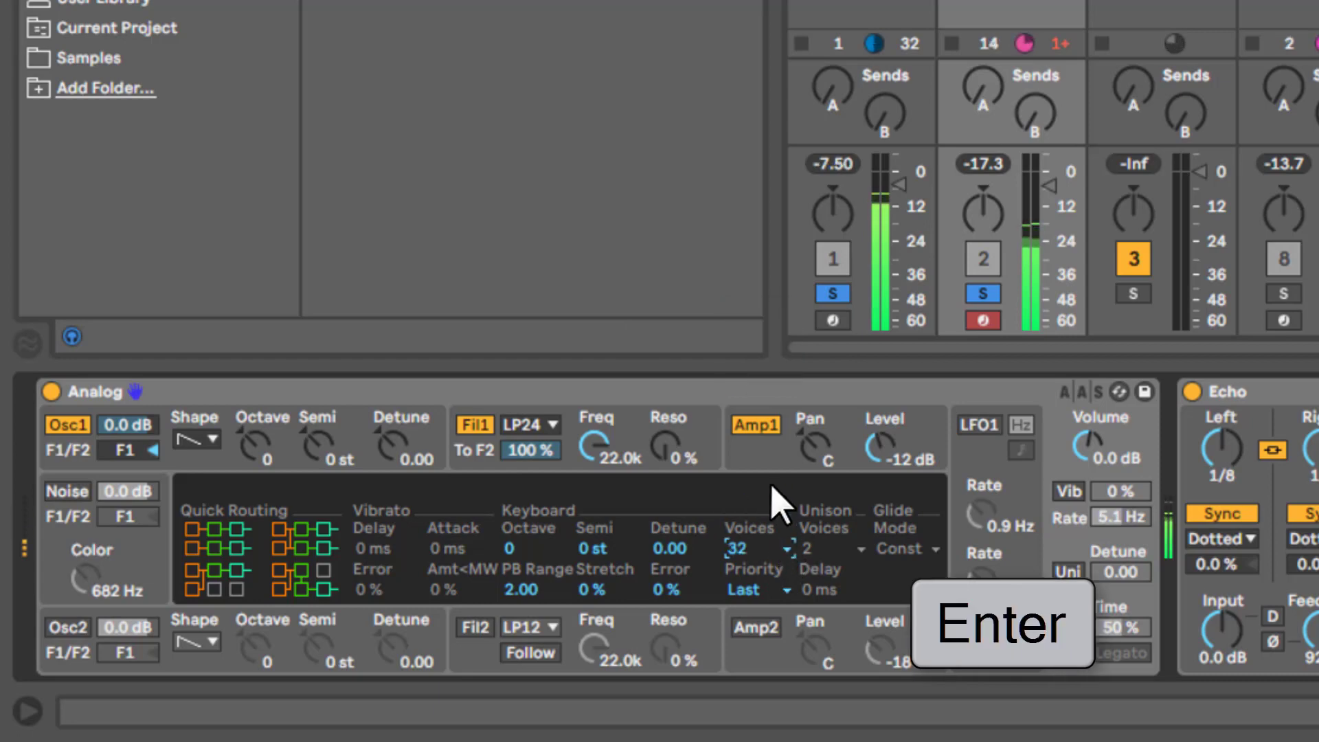
pyautogui.press('Down')
pyautogui.press('Up')
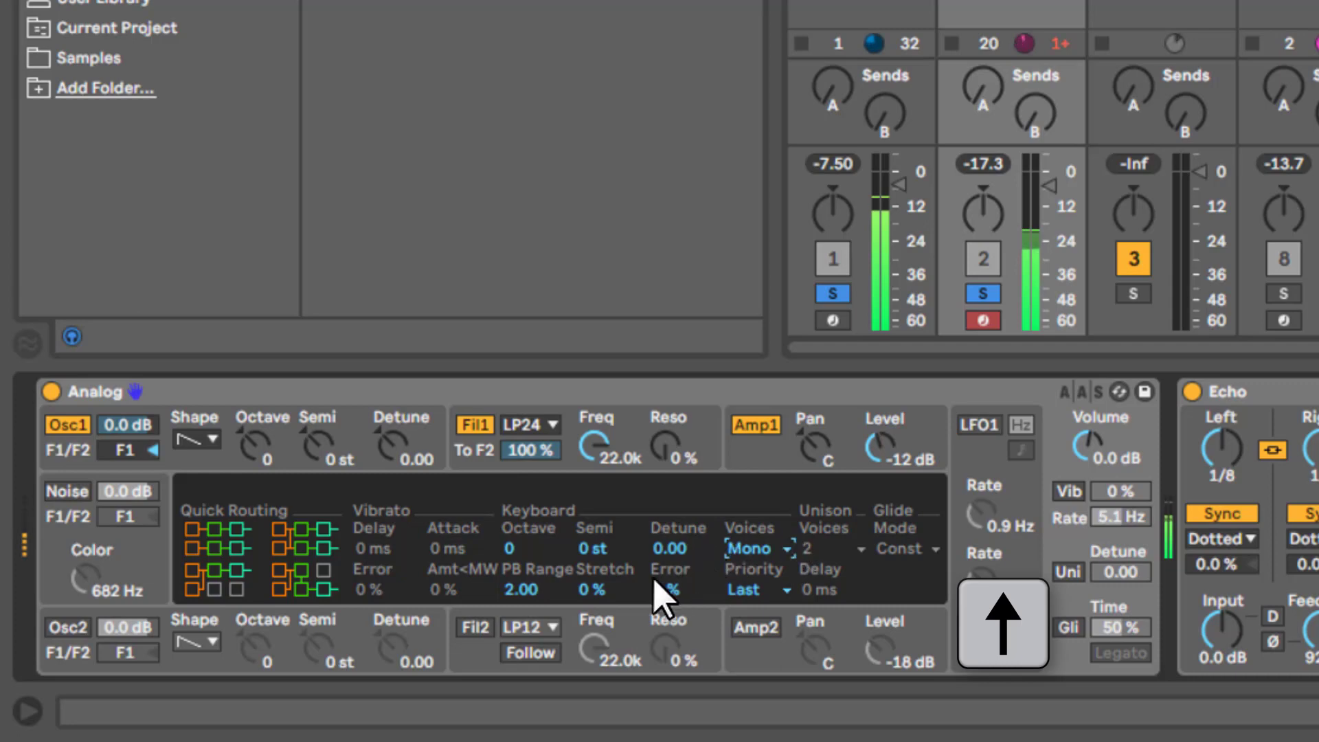
# Switch Osc1 to the rectangle shape and raise its pulse width
pyautogui.moveTo(589, 448); pyautogui.dragTo(586, 465)
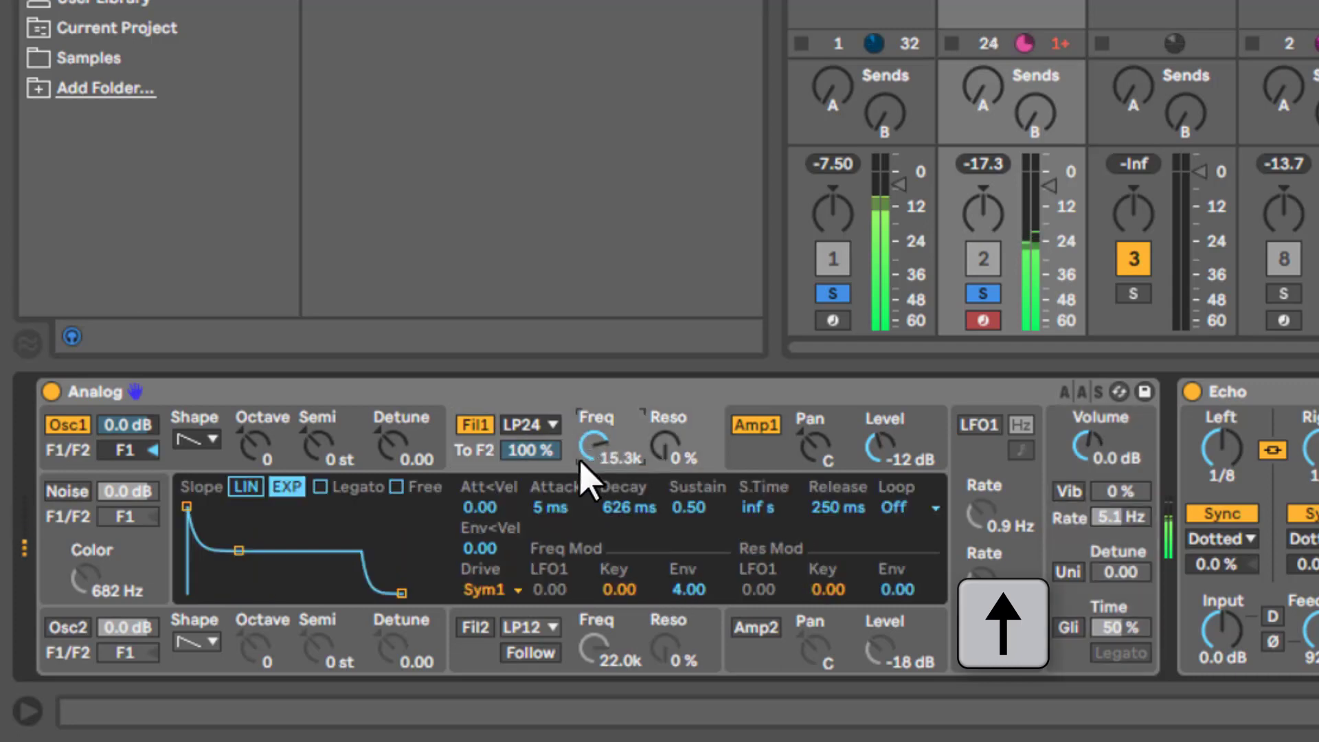
pyautogui.click(204, 438)
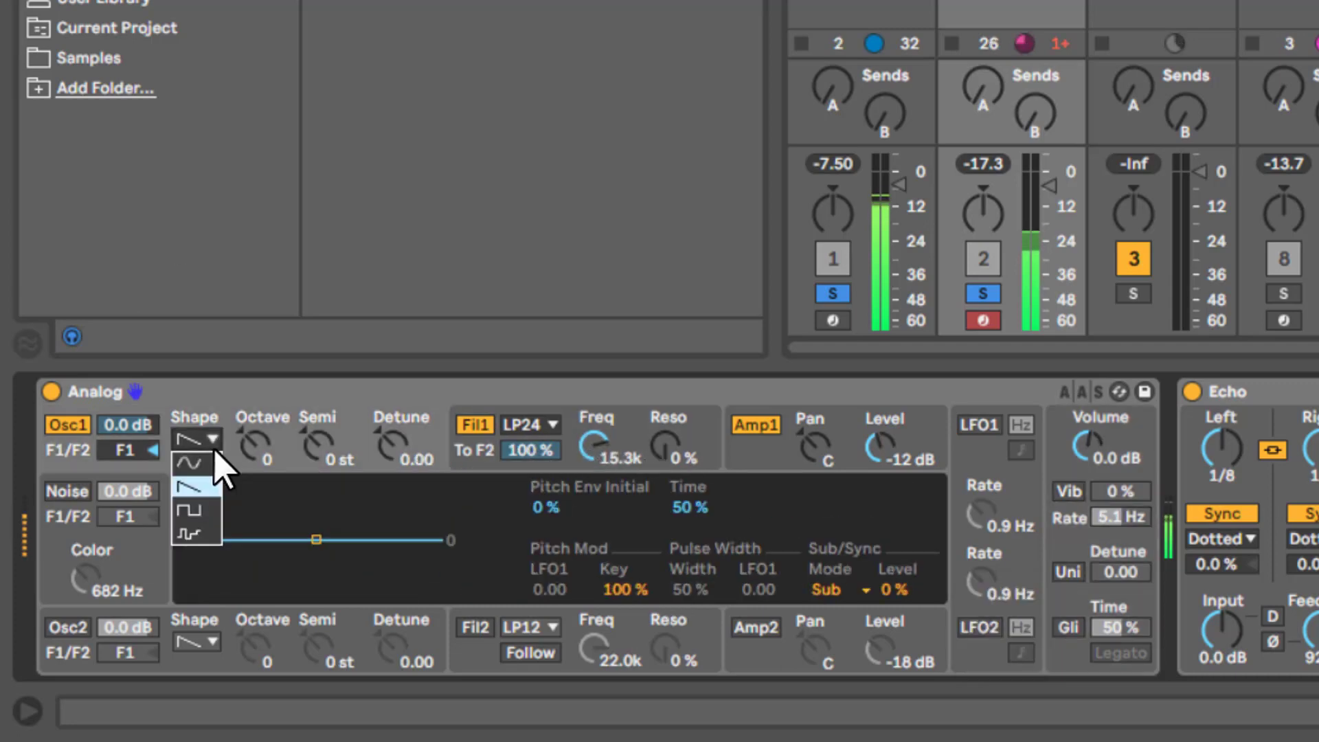
pyautogui.click(209, 508)
pyautogui.moveTo(684, 590); pyautogui.dragTo(721, 412)
# Set Filter 1 to 53 % resonance and a cutoff frequency of 60
pyautogui.moveTo(599, 445); pyautogui.dragTo(671, 592)
pyautogui.moveTo(667, 442); pyautogui.dragTo(657, 337)
pyautogui.moveTo(585, 417); pyautogui.dragTo(609, 471)
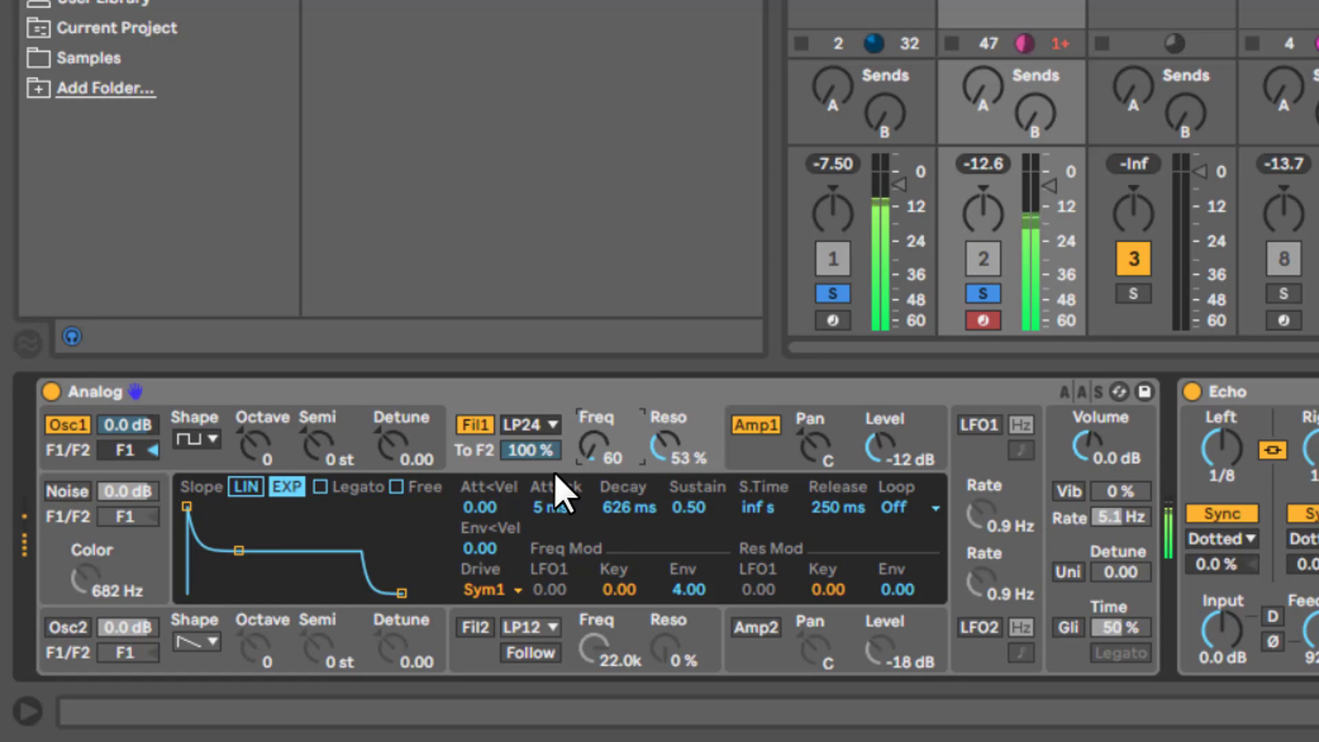
# Solo only the 2 MIDI bass track
pyautogui.click(1052, 184)
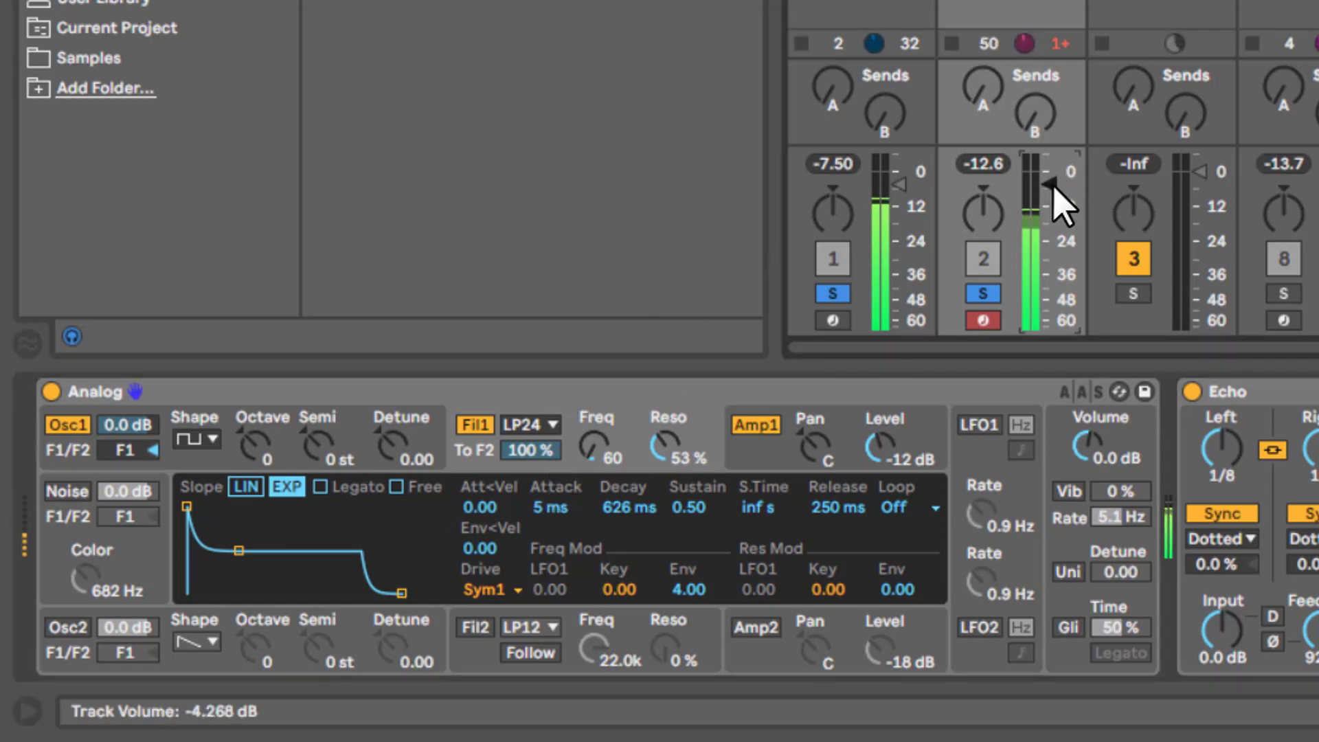
pyautogui.click(982, 292)
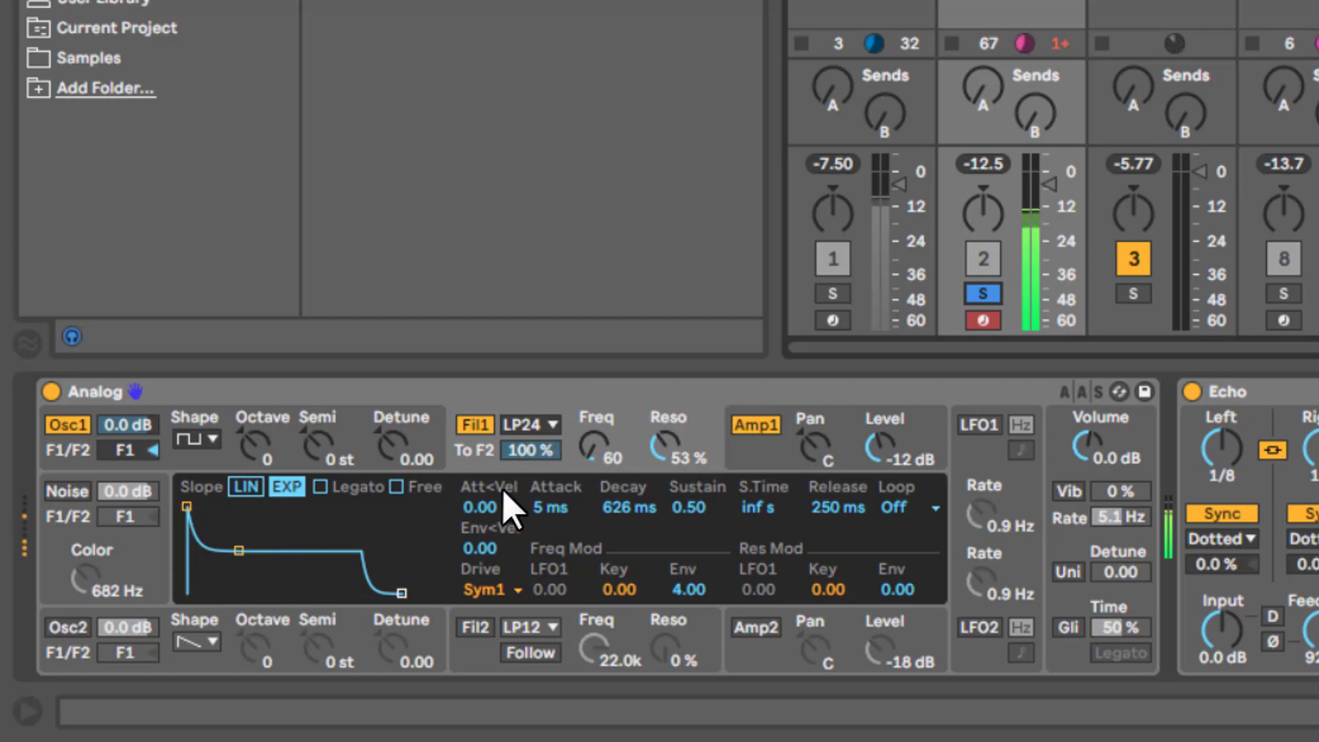
# Shape the Amp1 envelope to a 3.06 s decay, 0.75 sustain and 169 ms release
pyautogui.click(755, 465)
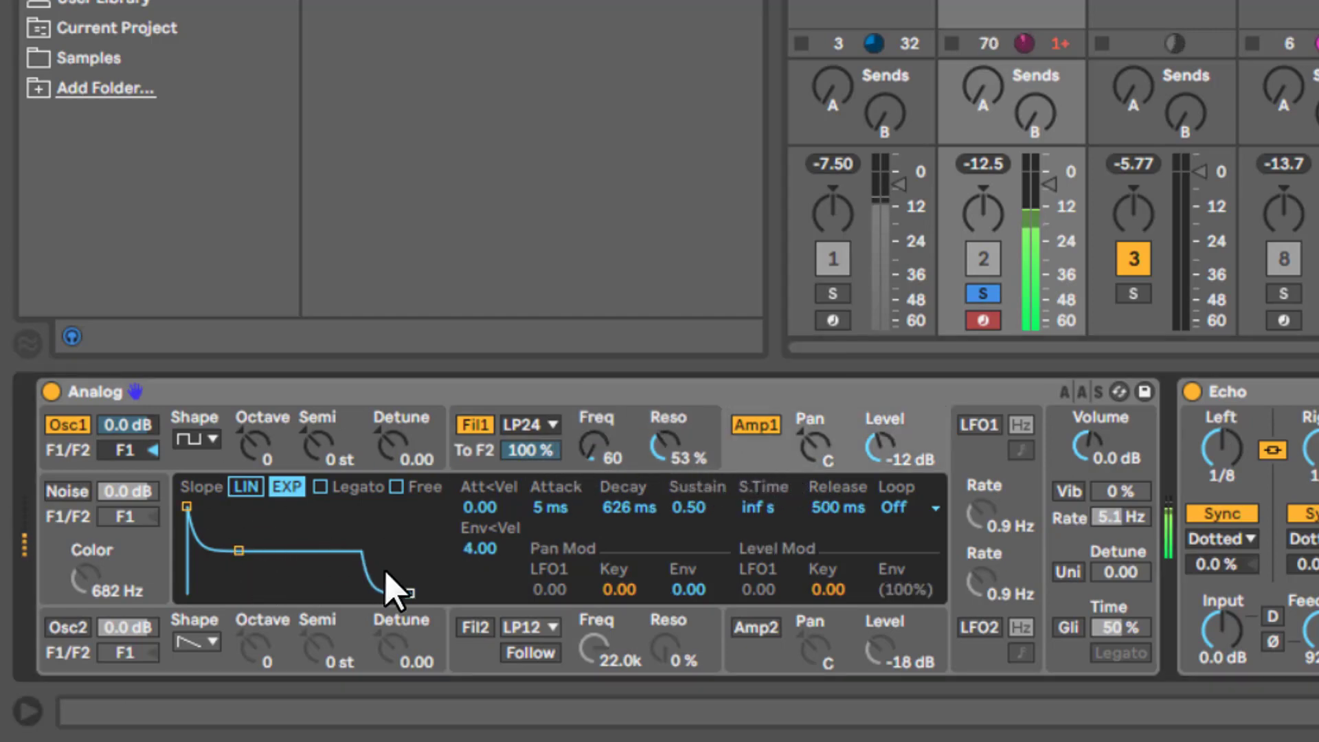
pyautogui.moveTo(409, 592); pyautogui.dragTo(385, 592)
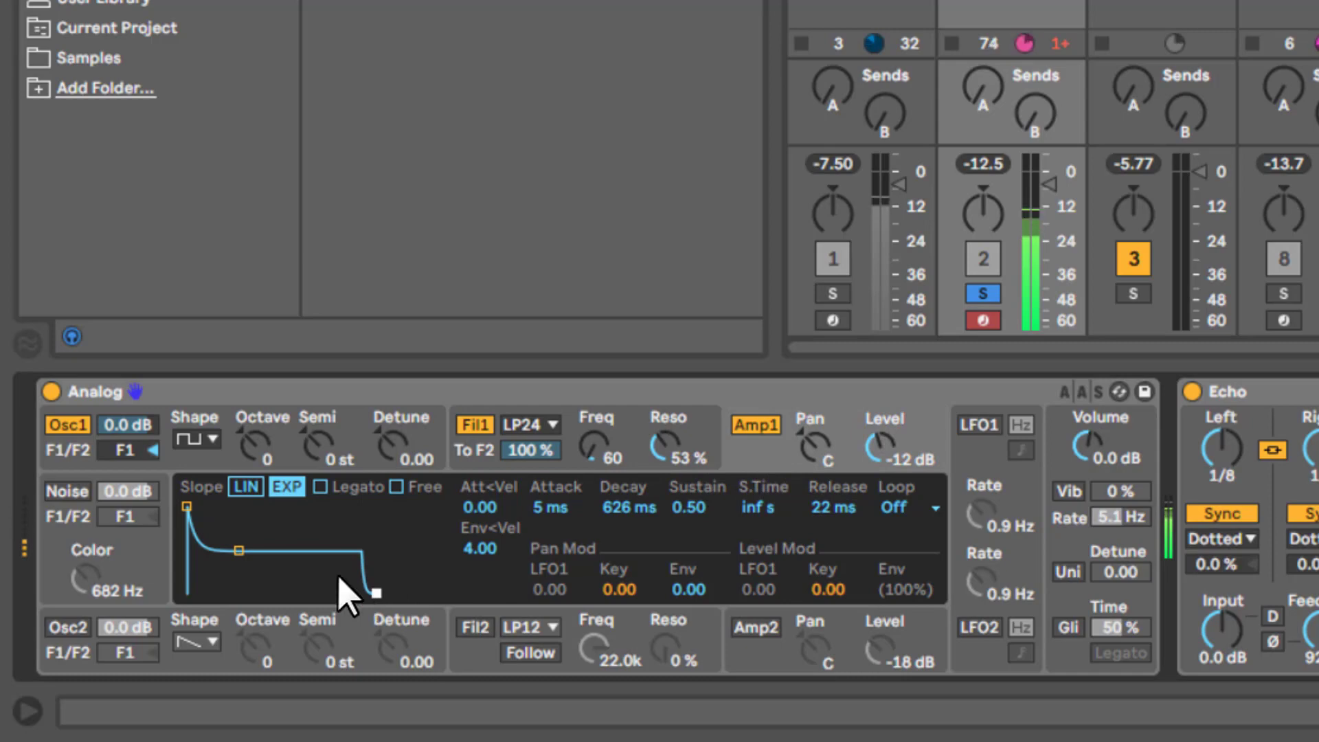
pyautogui.moveTo(247, 560); pyautogui.dragTo(259, 568)
pyautogui.moveTo(376, 592)
pyautogui.mouseDown()
pyautogui.moveTo(446, 592)
pyautogui.moveTo(394, 592)
pyautogui.mouseUp()
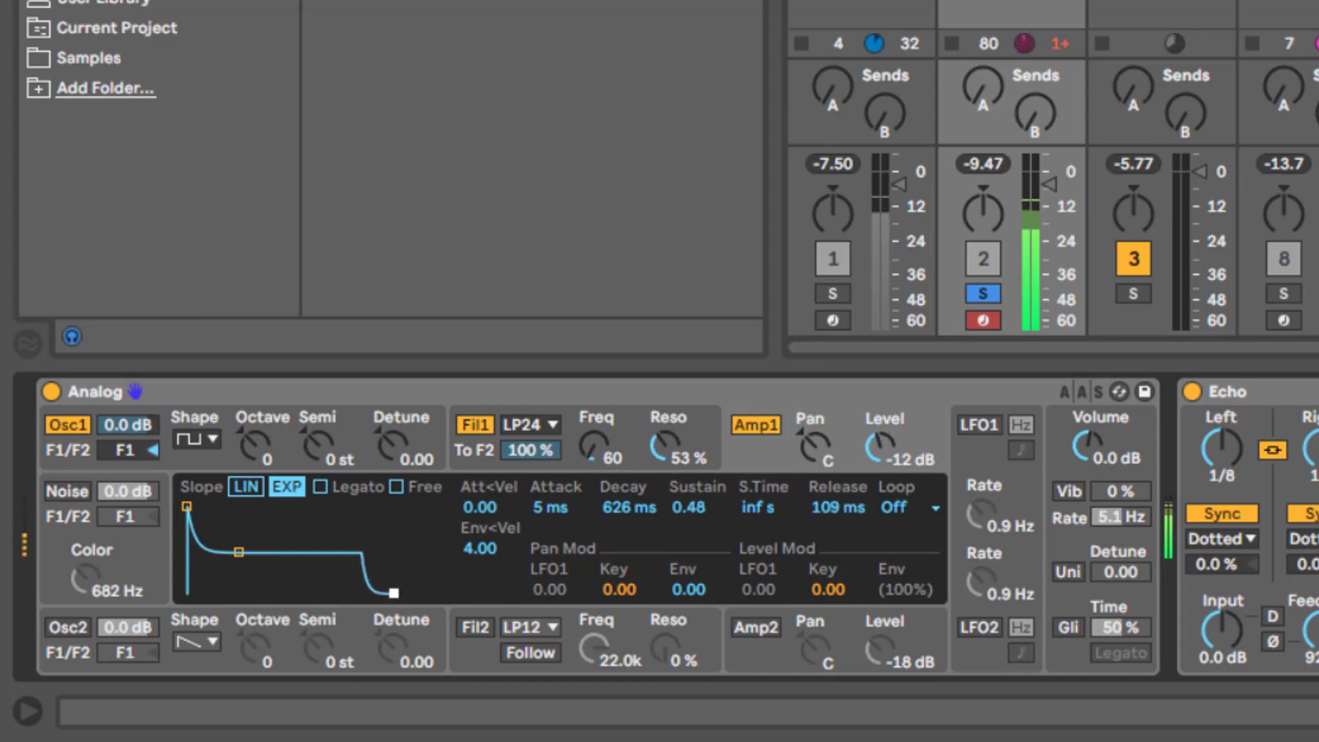
pyautogui.moveTo(238, 552); pyautogui.dragTo(257, 527)
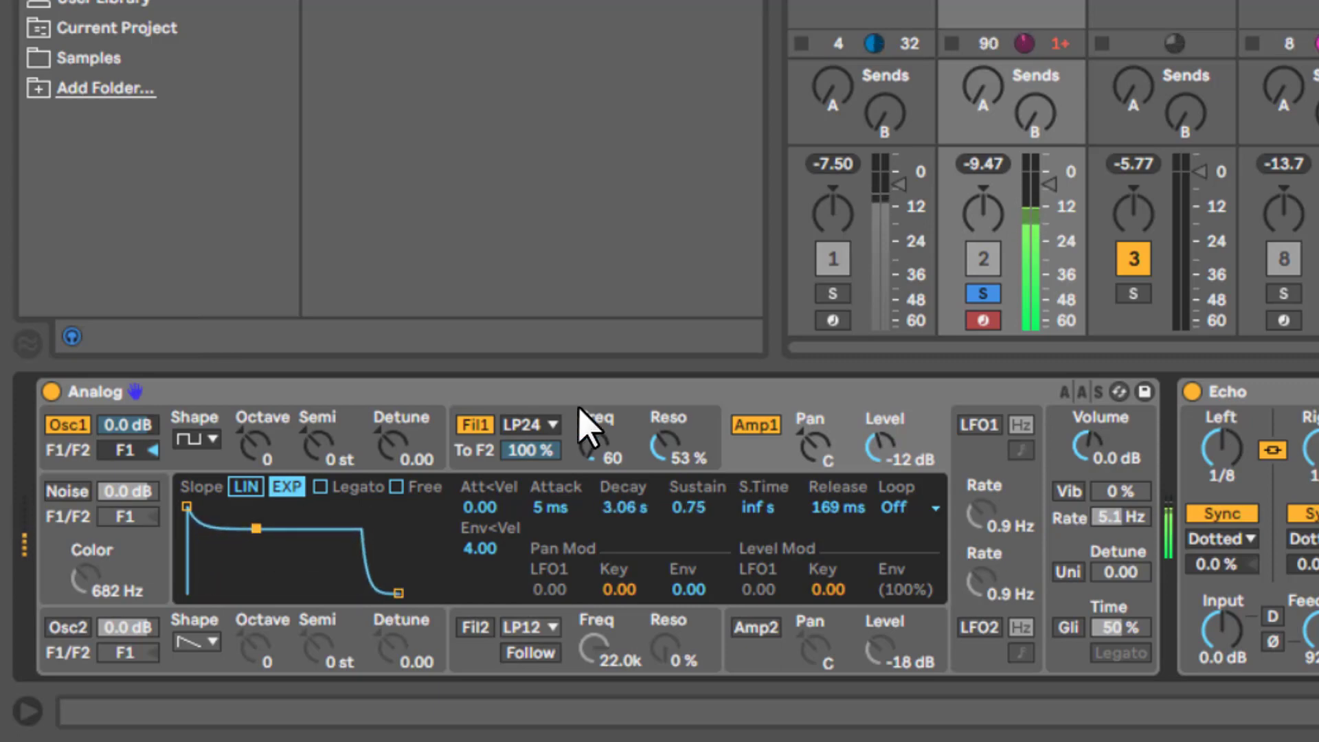
# Set the Filter 1 cutoff frequency to 63 and lower the computer MIDI keyboard by two octaves
pyautogui.click(625, 413)
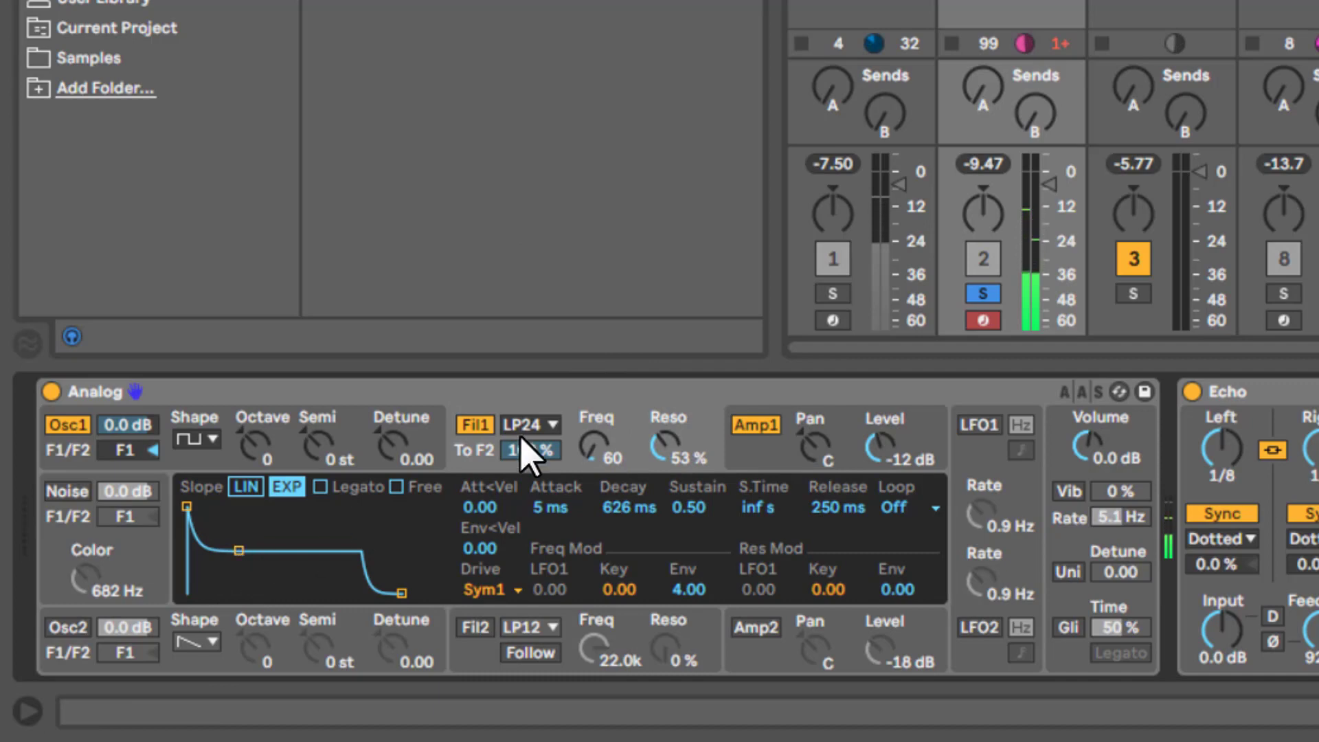
pyautogui.click(592, 448)
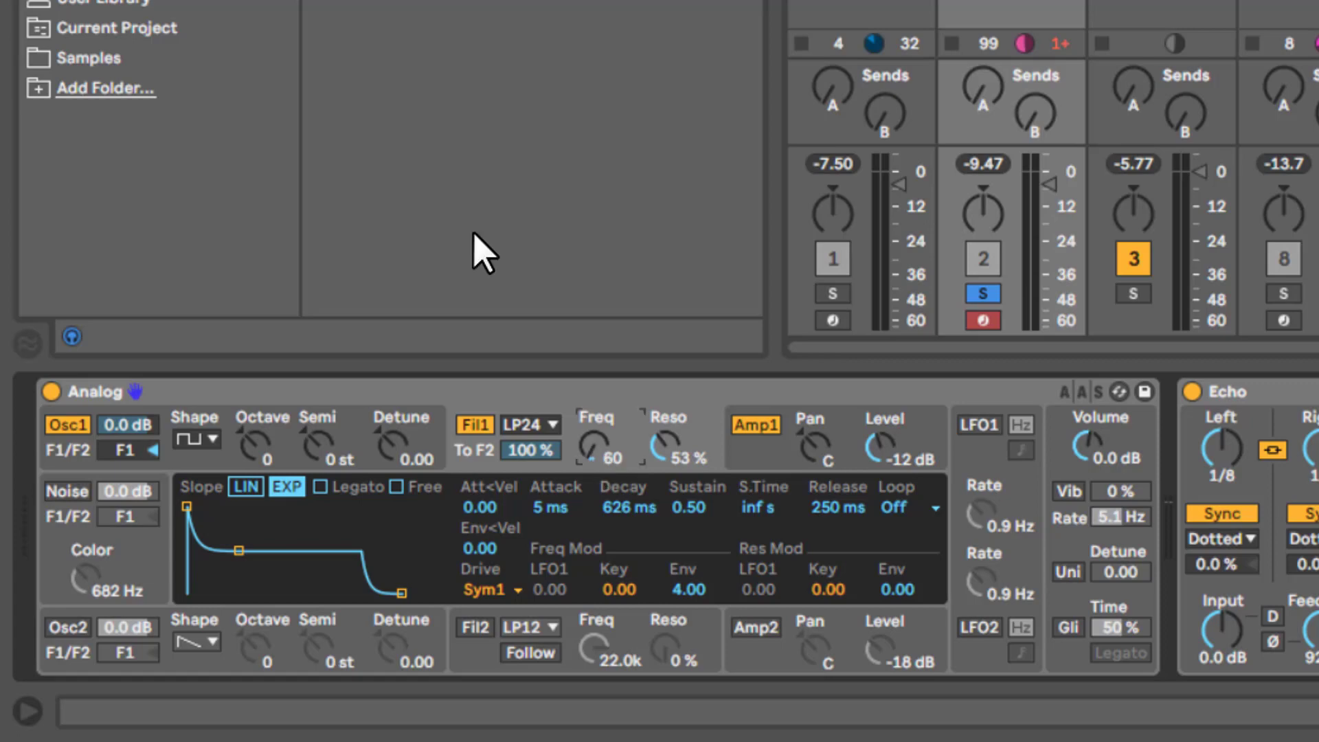
pyautogui.moveTo(592, 387); pyautogui.dragTo(603, 446)
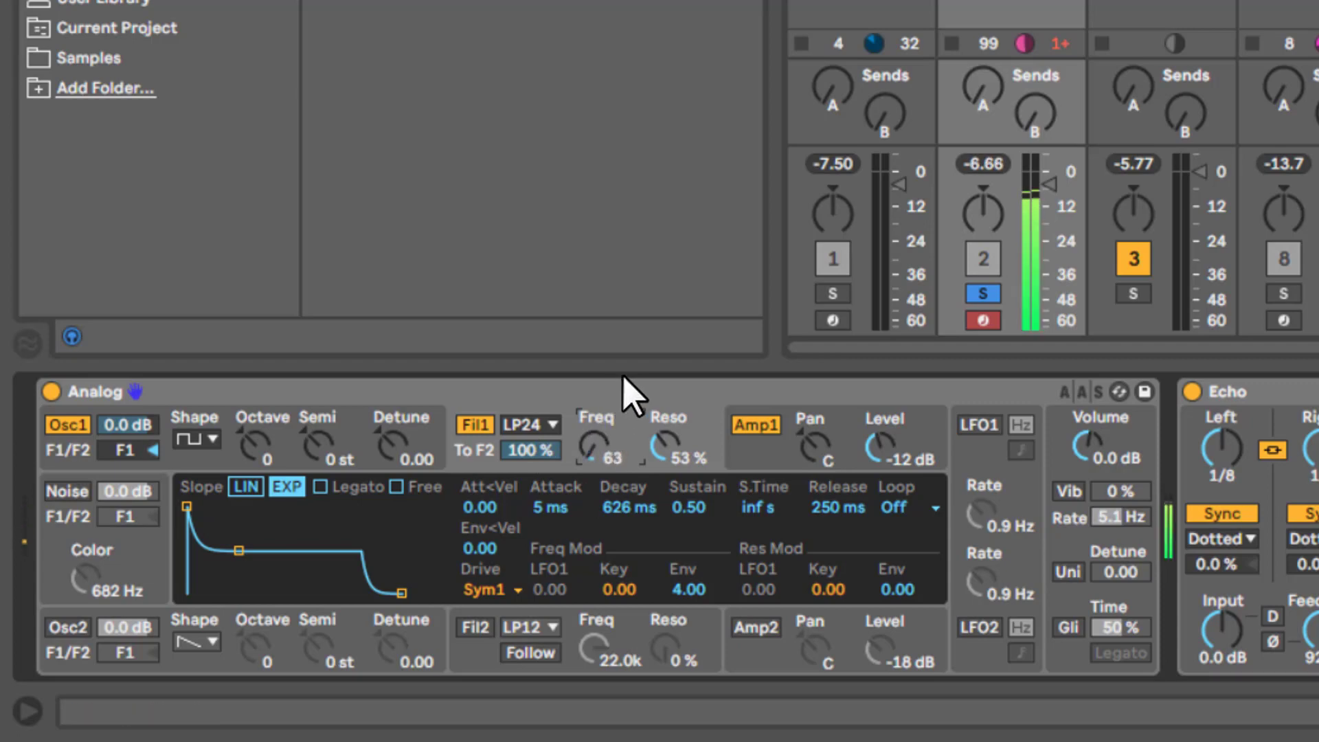
pyautogui.press('z')
pyautogui.press('z')
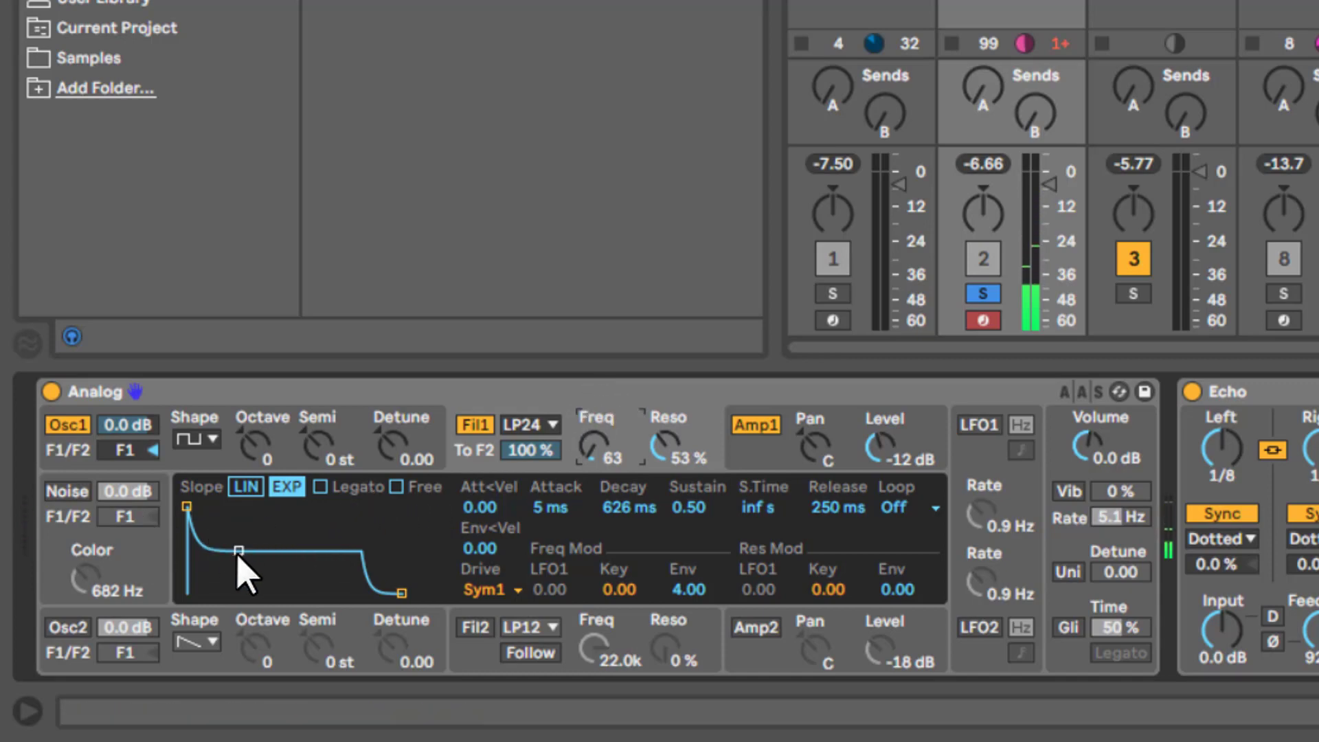
# Give the Filter 1 envelope a 15.0 s decay, 0.00 sustain and linear slope, with the cutoff frequency at 295
pyautogui.moveTo(238, 550); pyautogui.dragTo(273, 592)
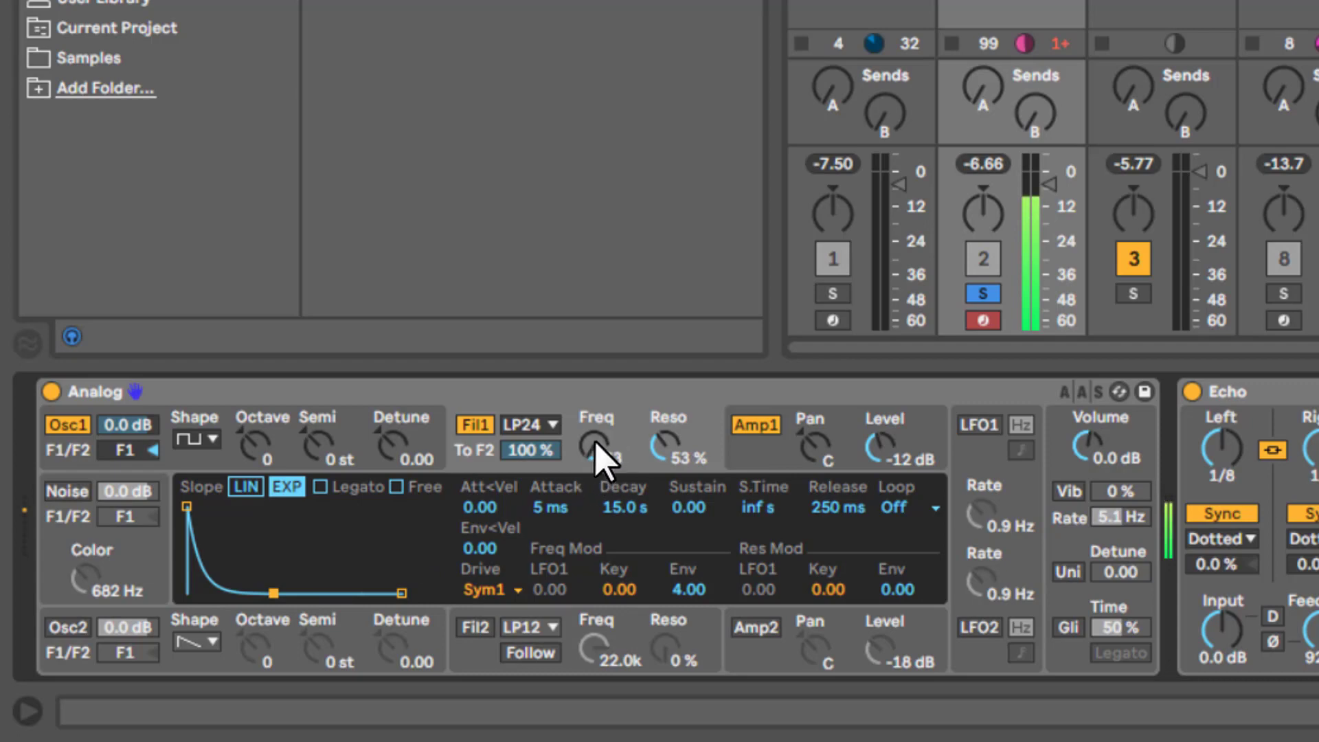
pyautogui.moveTo(597, 447); pyautogui.dragTo(589, 400)
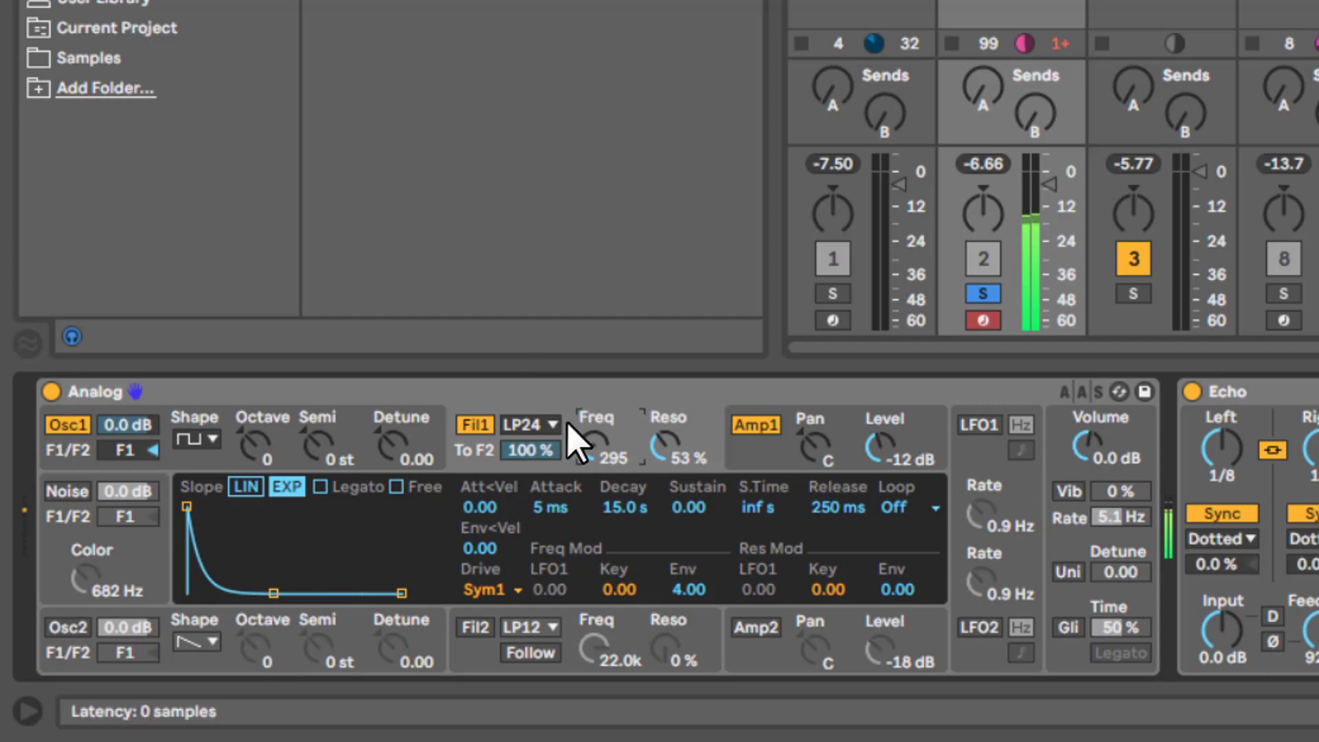
pyautogui.click(247, 487)
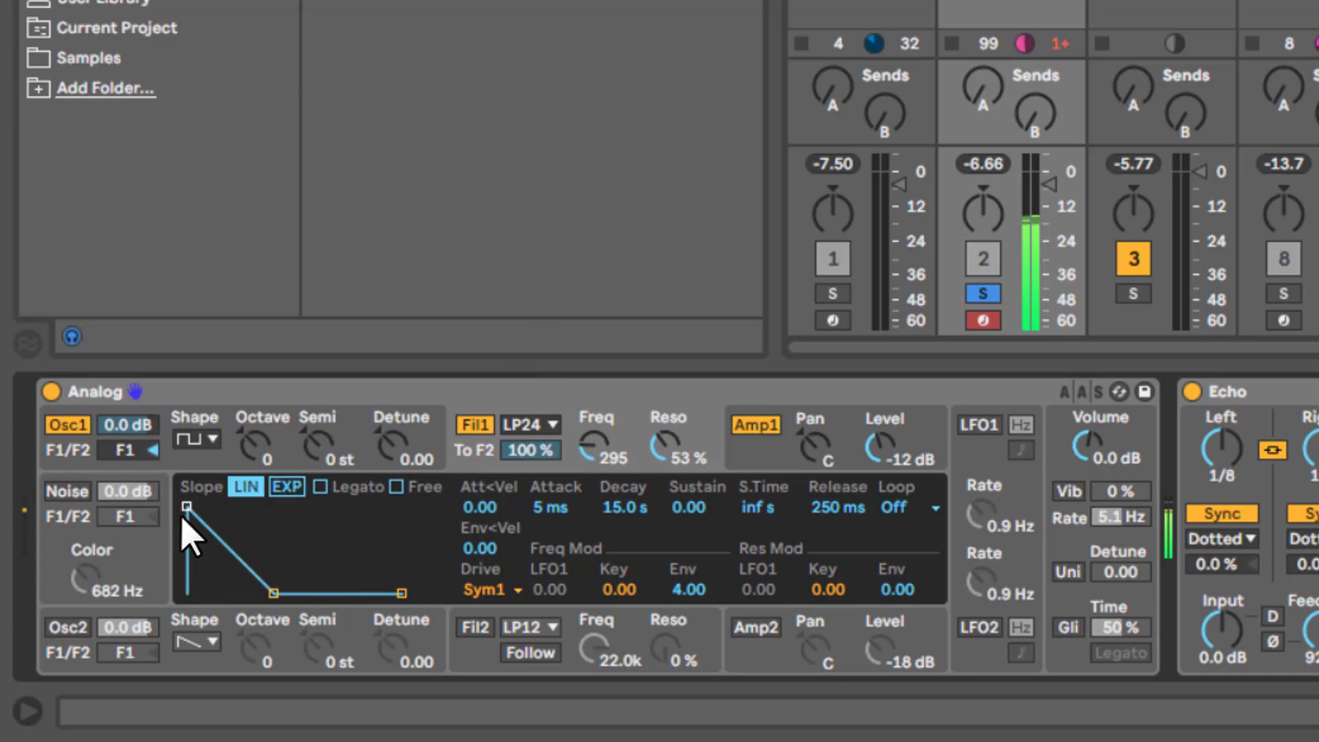
# Try a 3.54 s attack on the Filter 1 envelope and return it to 5 ms
pyautogui.moveTo(187, 508); pyautogui.dragTo(259, 507)
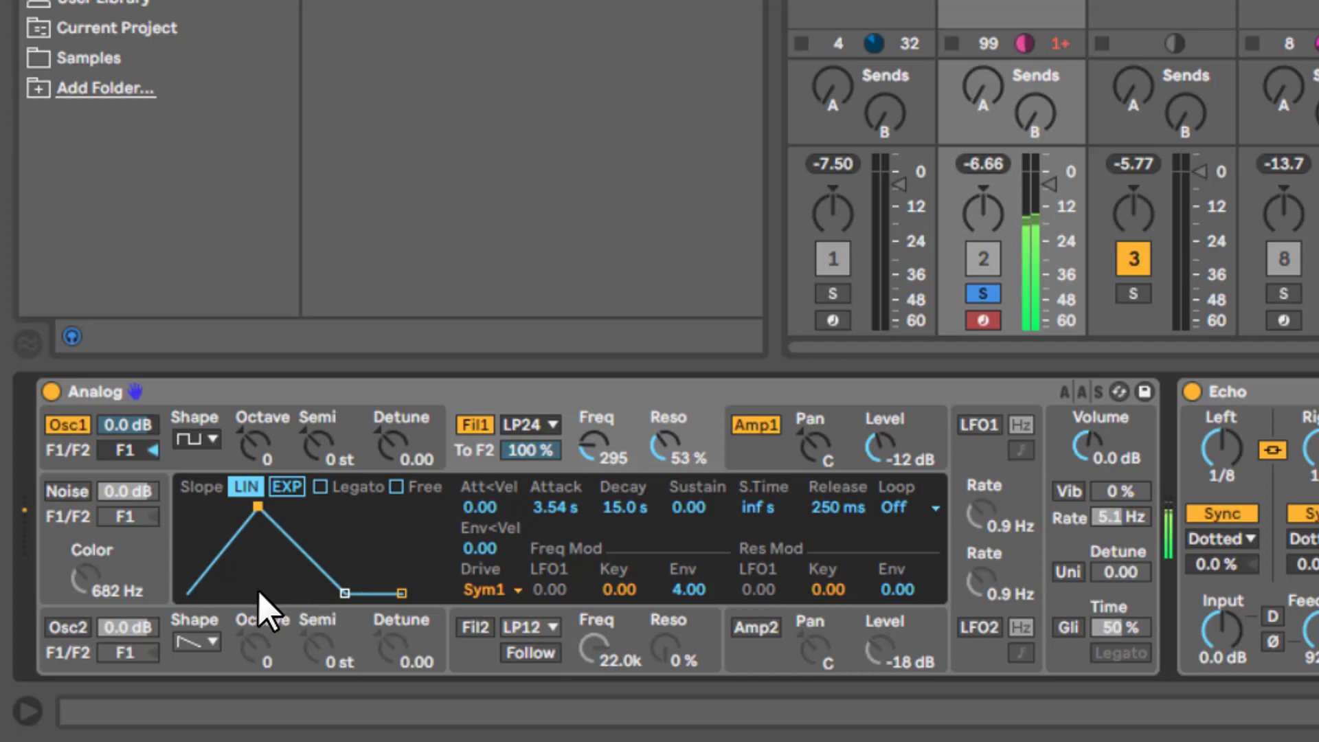
pyautogui.moveTo(258, 507); pyautogui.dragTo(186, 507)
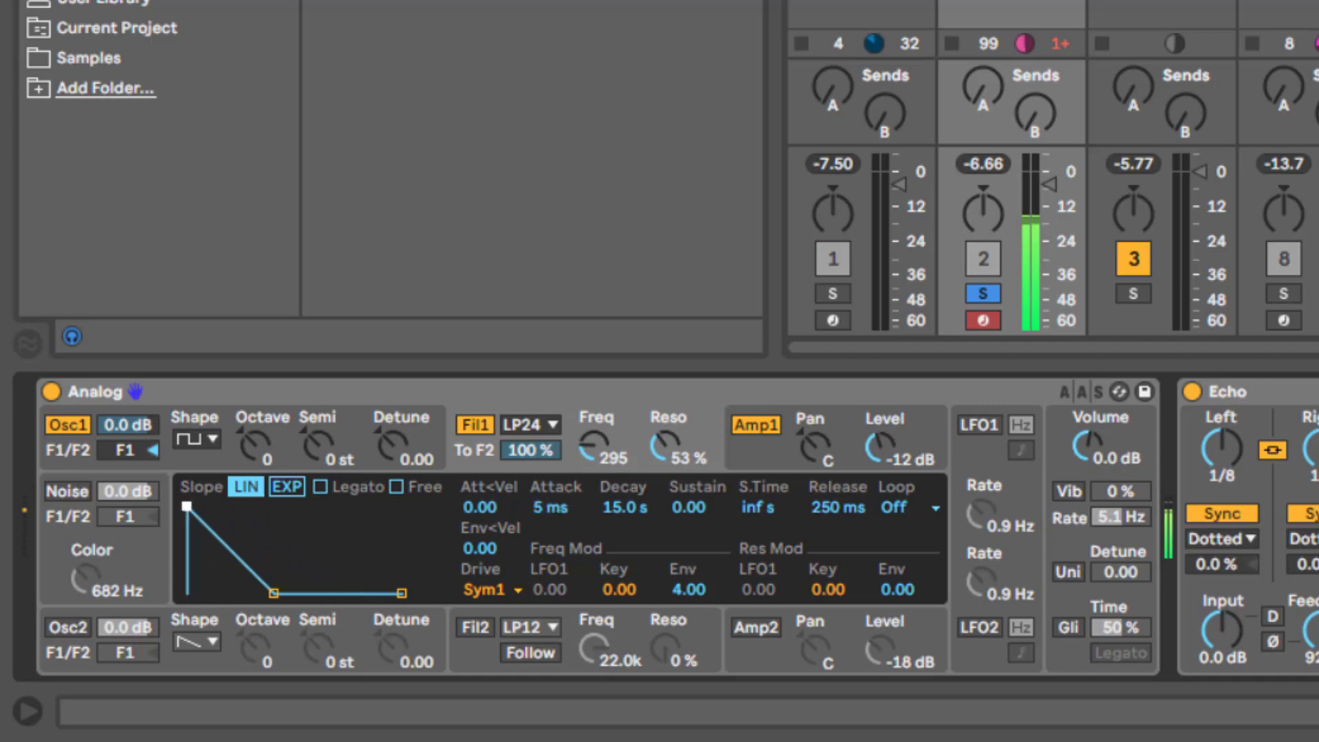
# Play the loop and set the Filter 1 envelope decay to 220 ms with the cutoff frequency at 201
pyautogui.moveTo(274, 593); pyautogui.dragTo(218, 592)
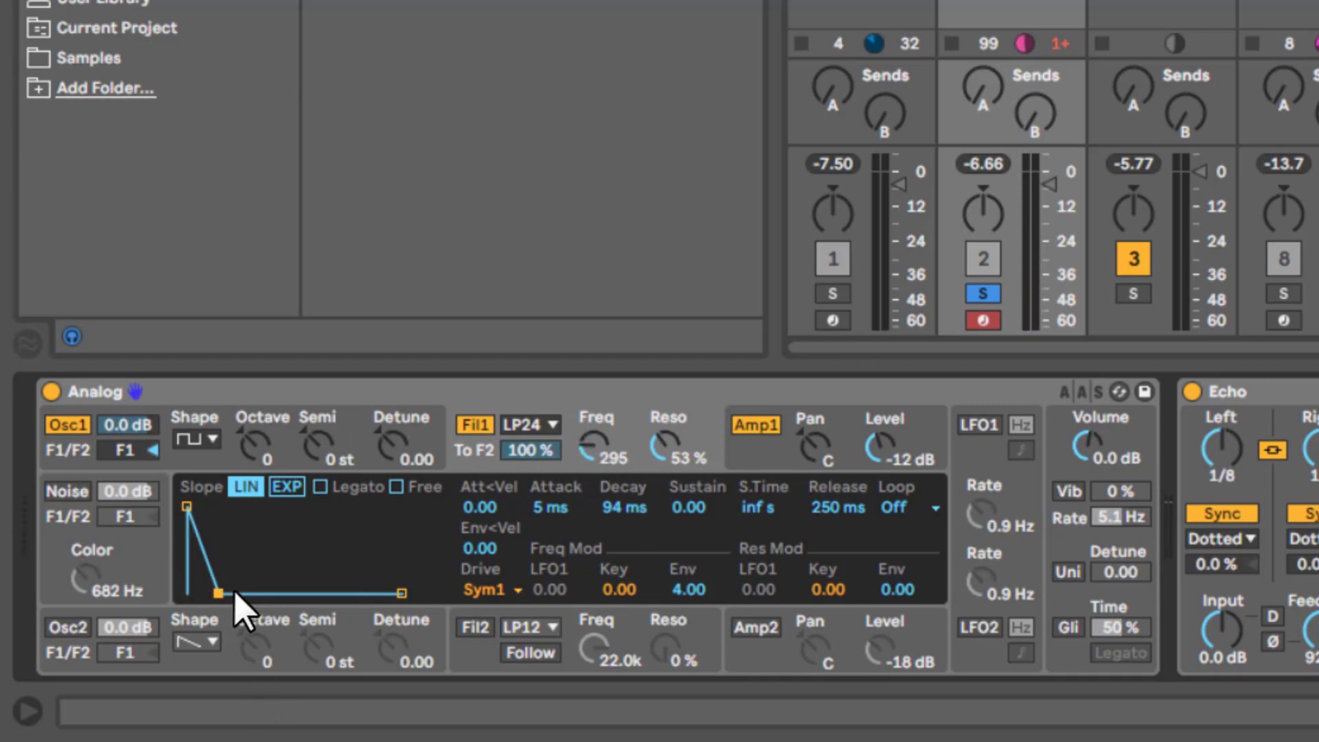
pyautogui.press('space')
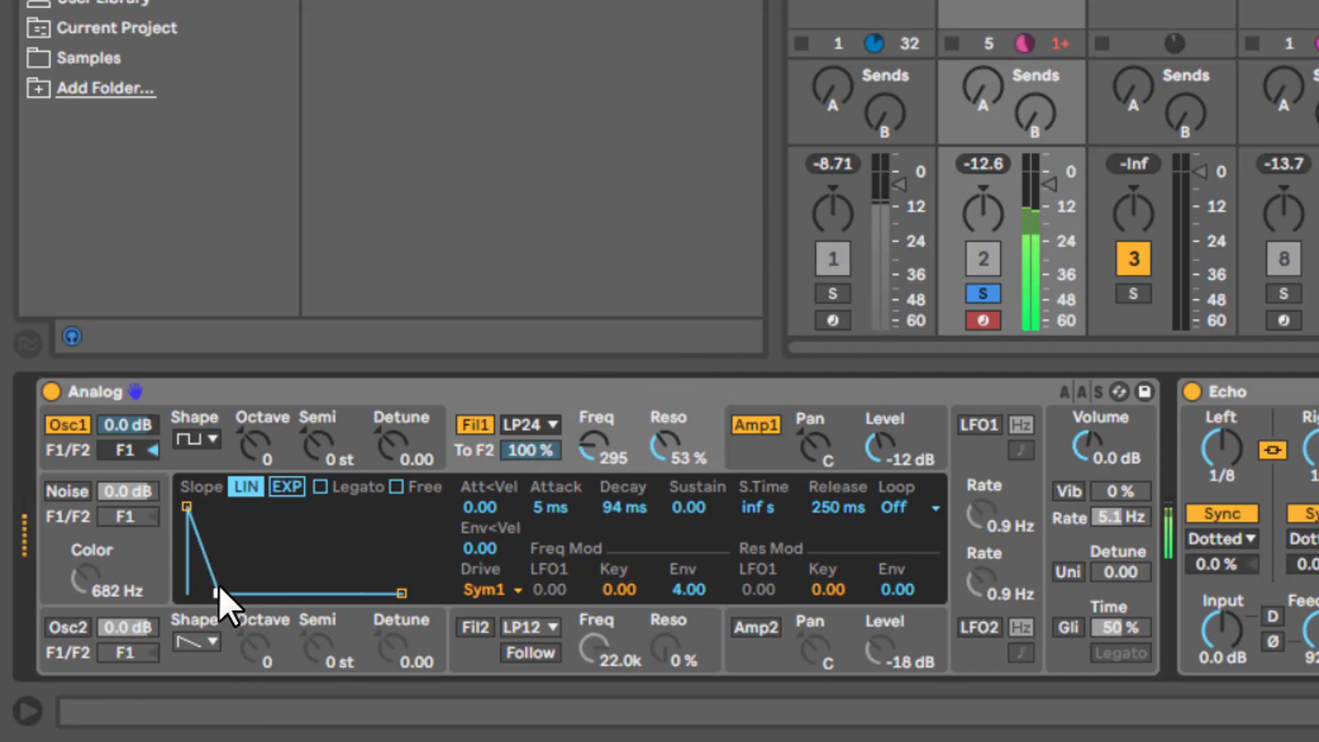
pyautogui.moveTo(214, 590); pyautogui.dragTo(273, 593)
pyautogui.moveTo(649, 512); pyautogui.dragTo(643, 661)
pyautogui.moveTo(595, 447); pyautogui.dragTo(592, 410)
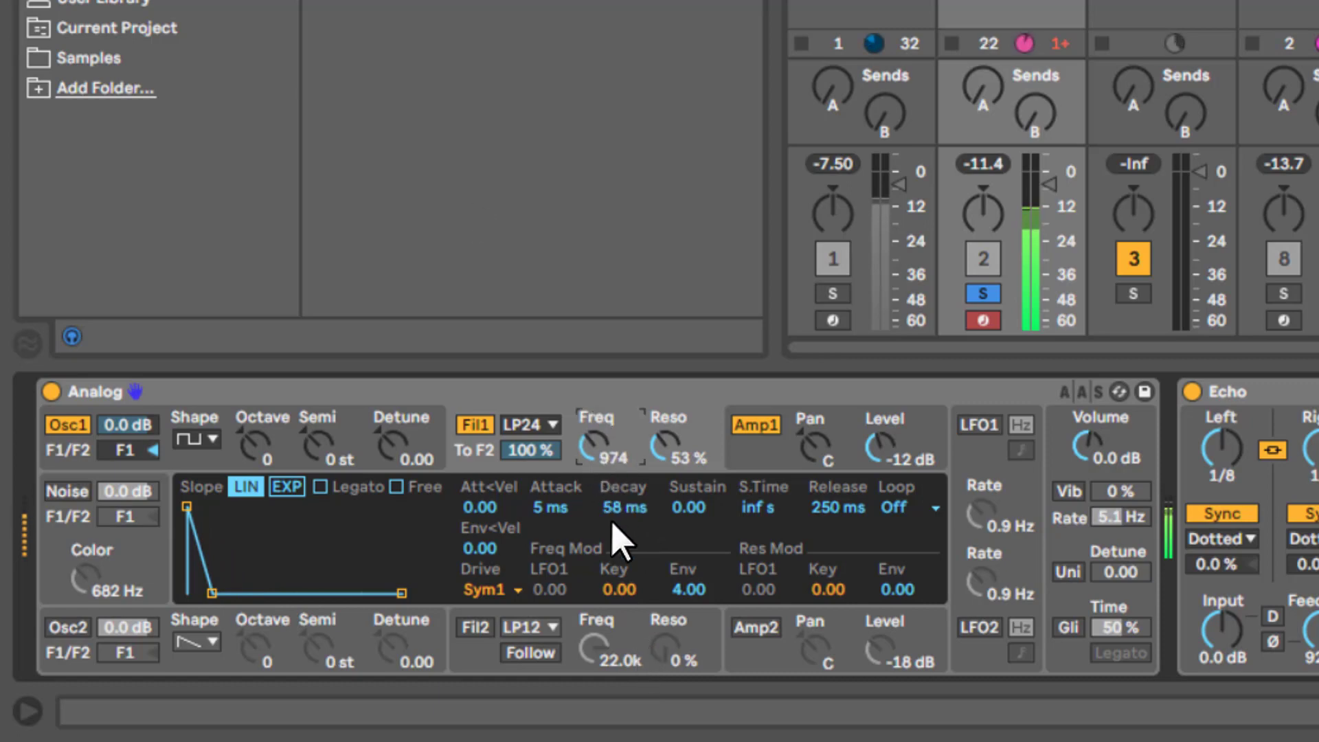
pyautogui.moveTo(627, 506)
pyautogui.mouseDown()
pyautogui.moveTo(653, 432)
pyautogui.moveTo(596, 465)
pyautogui.moveTo(604, 491)
pyautogui.moveTo(625, 498)
pyautogui.mouseUp()
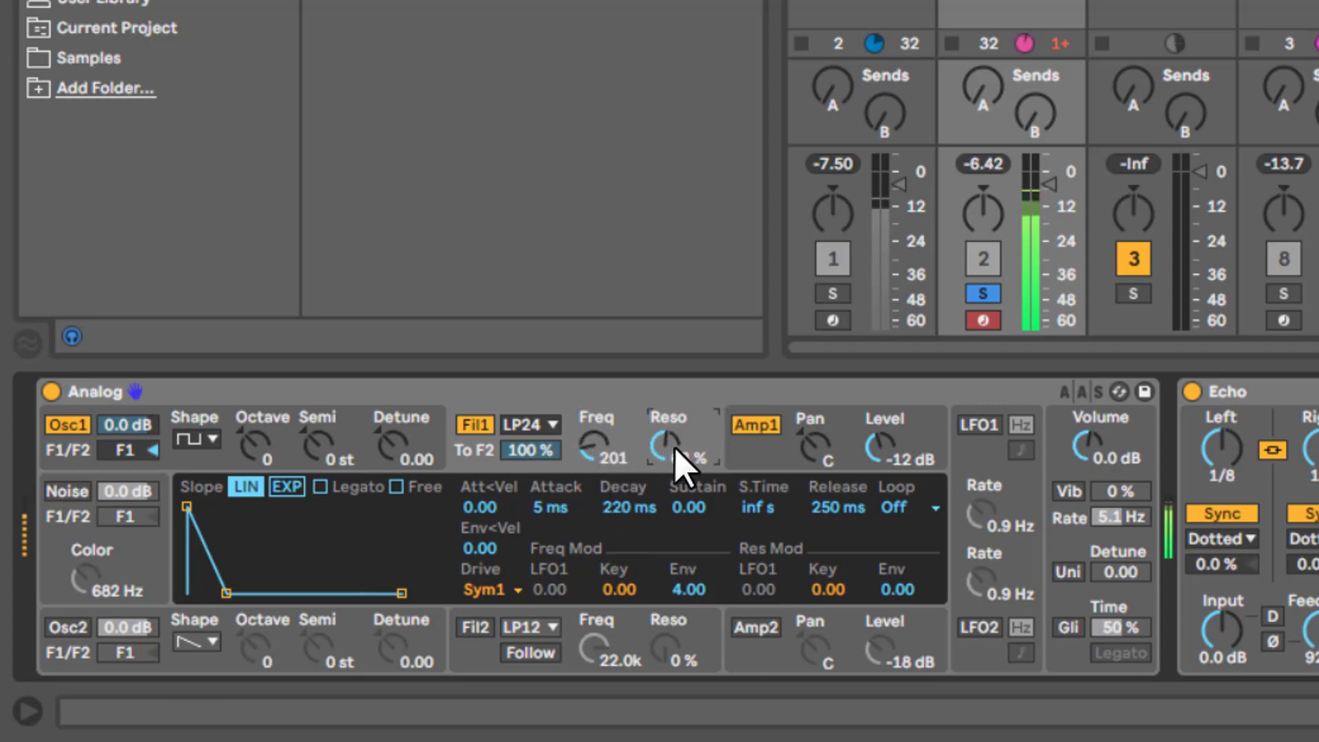
# Set the Filter 1 cutoff frequency to 78 and resonance to 36 %, trying a 24 ms attack and returning it to 5 ms
pyautogui.moveTo(673, 447); pyautogui.dragTo(658, 453)
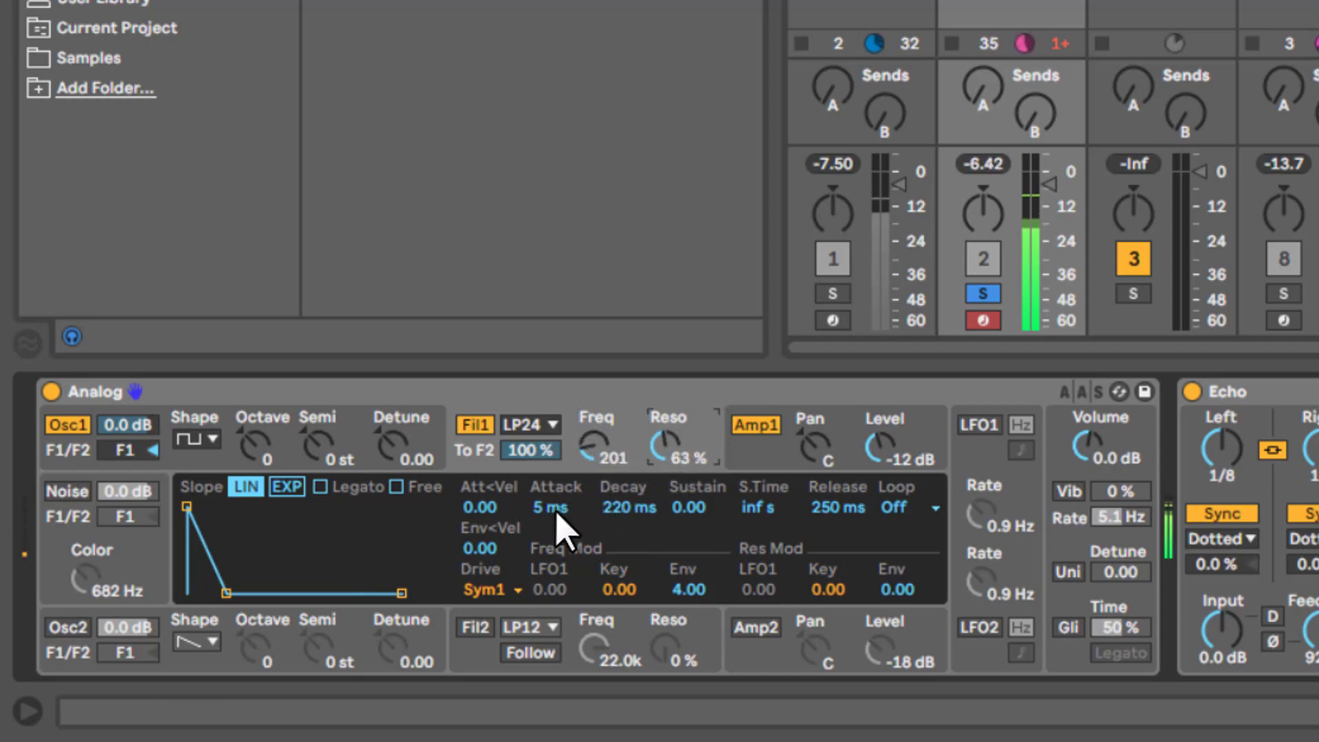
pyautogui.moveTo(558, 506); pyautogui.dragTo(558, 466)
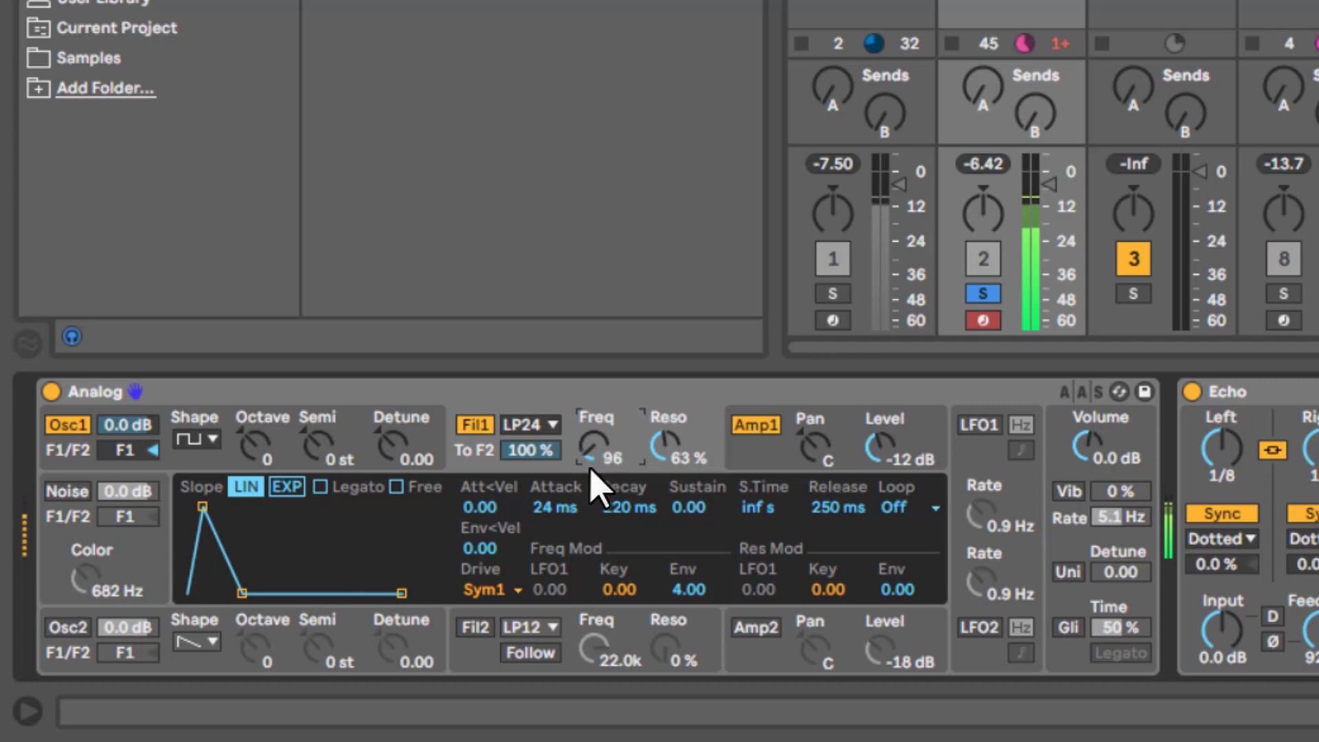
pyautogui.moveTo(591, 471); pyautogui.dragTo(591, 474)
pyautogui.moveTo(661, 449); pyautogui.dragTo(657, 480)
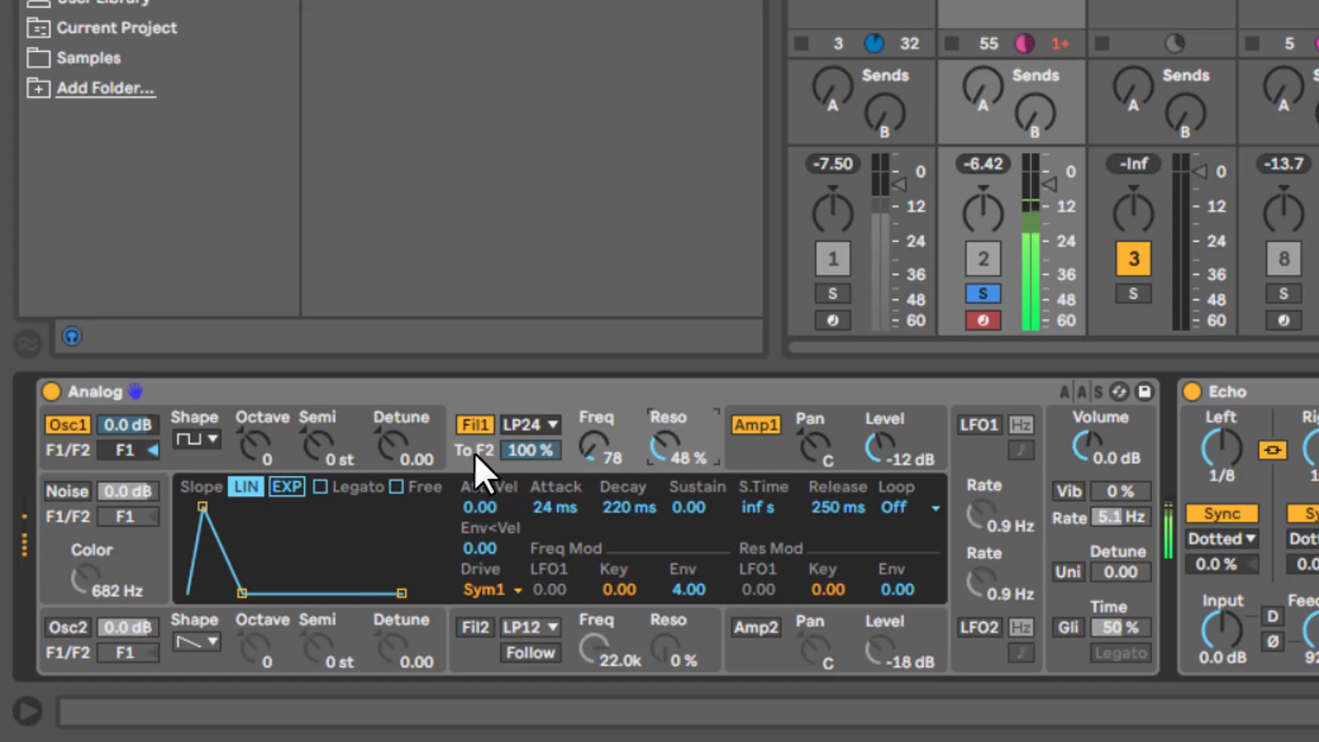
pyautogui.moveTo(670, 446); pyautogui.dragTo(672, 473)
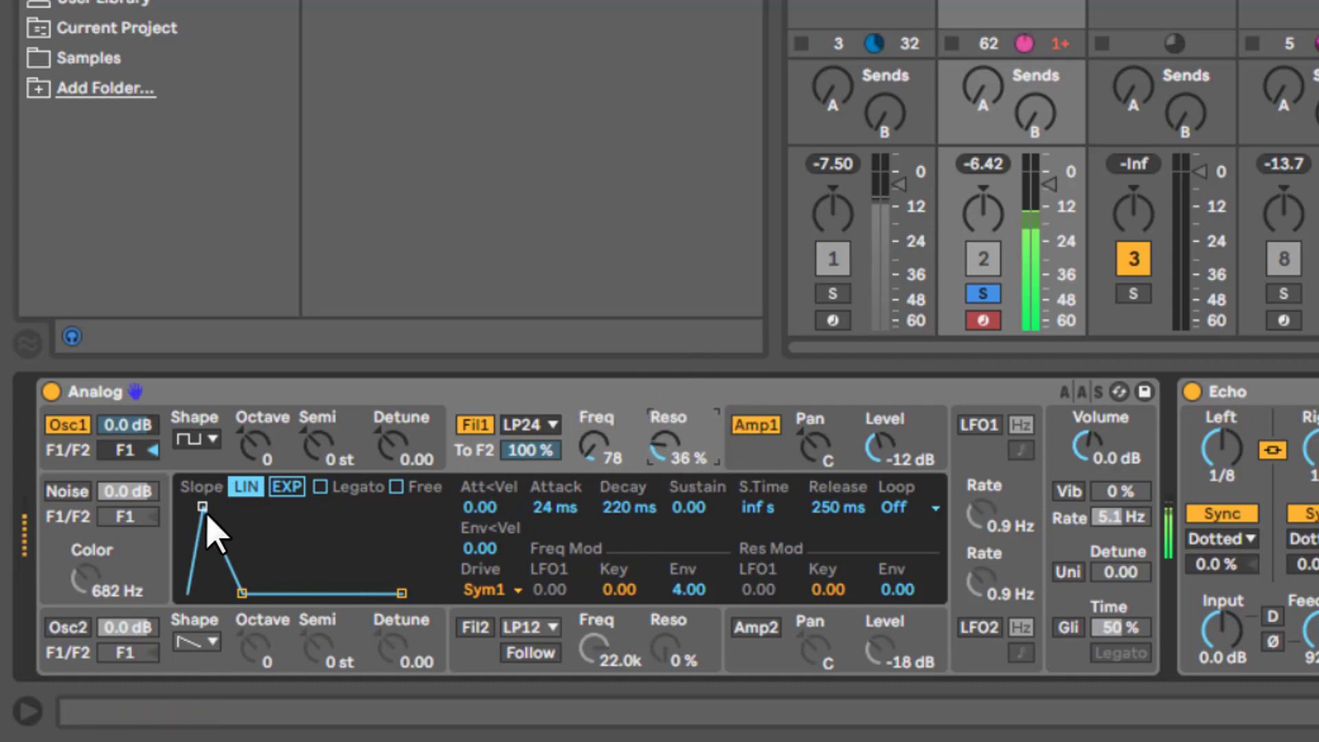
pyautogui.moveTo(203, 506); pyautogui.dragTo(186, 506)
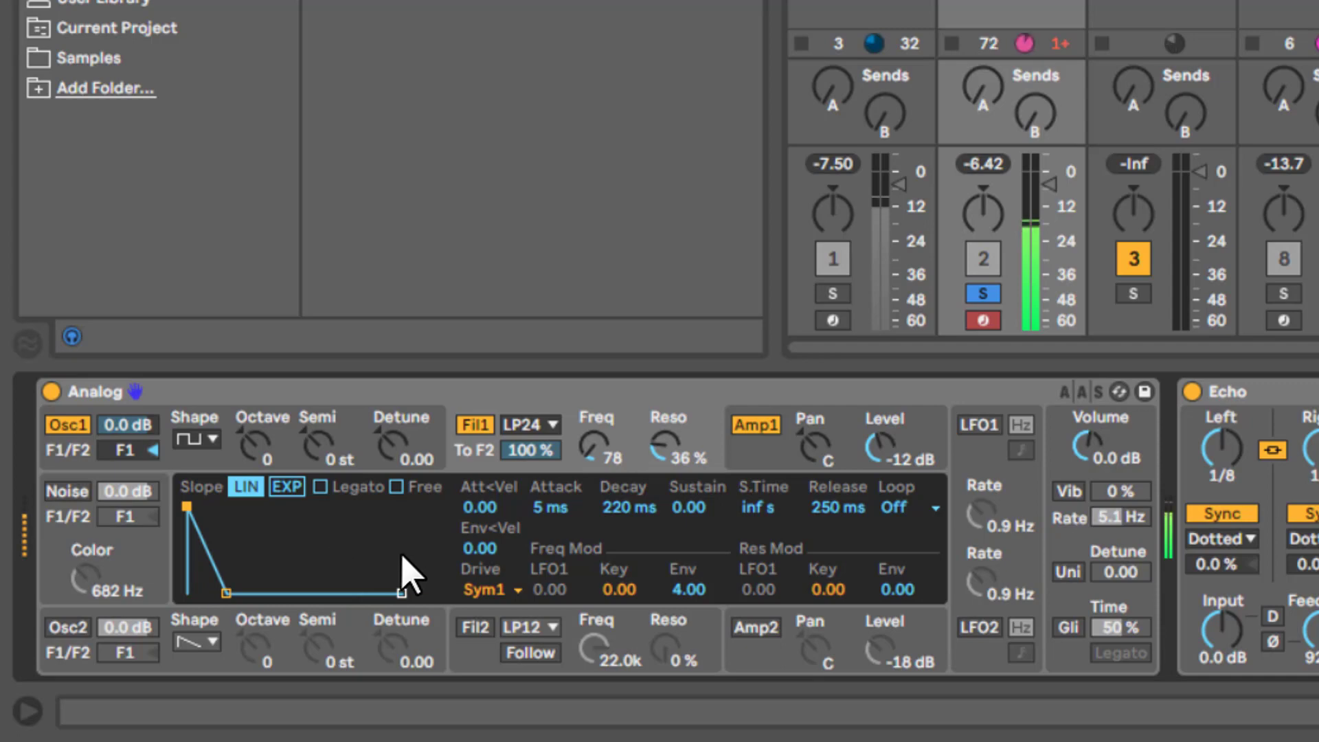
# Switch Amp1 off to hear the difference and turn it back on
pyautogui.click(781, 433)
pyautogui.click(757, 427)
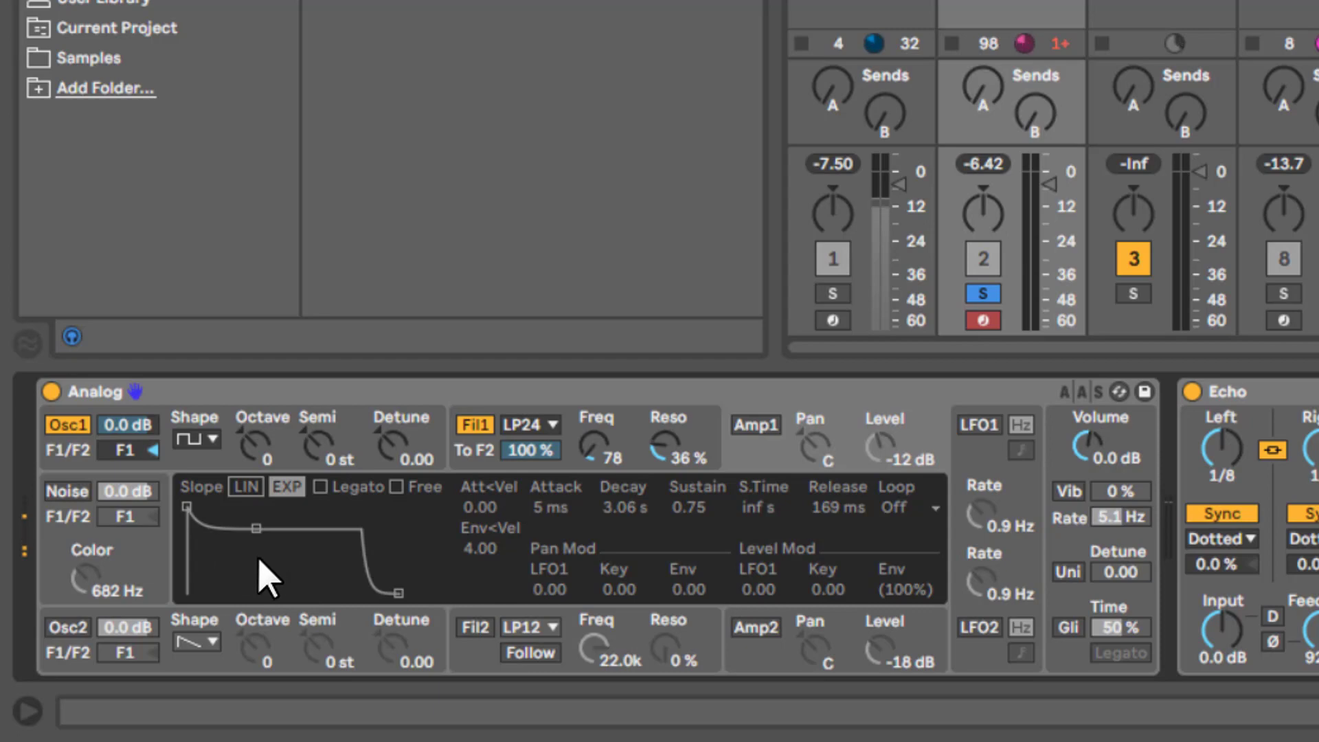
pyautogui.click(756, 424)
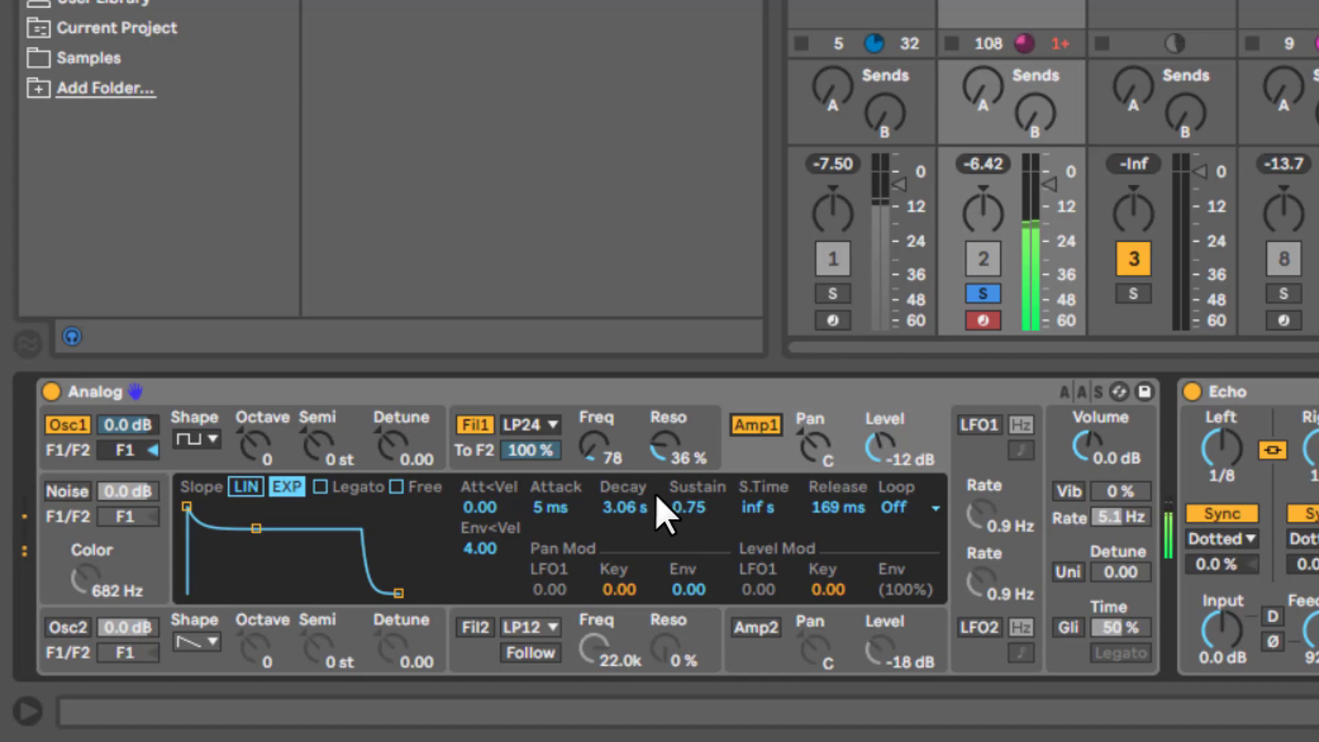
# Set the Filter 1 envelope modulation to 0.14 for resonance and 0.08 for frequency, with the cutoff frequency at 576
pyautogui.click(630, 424)
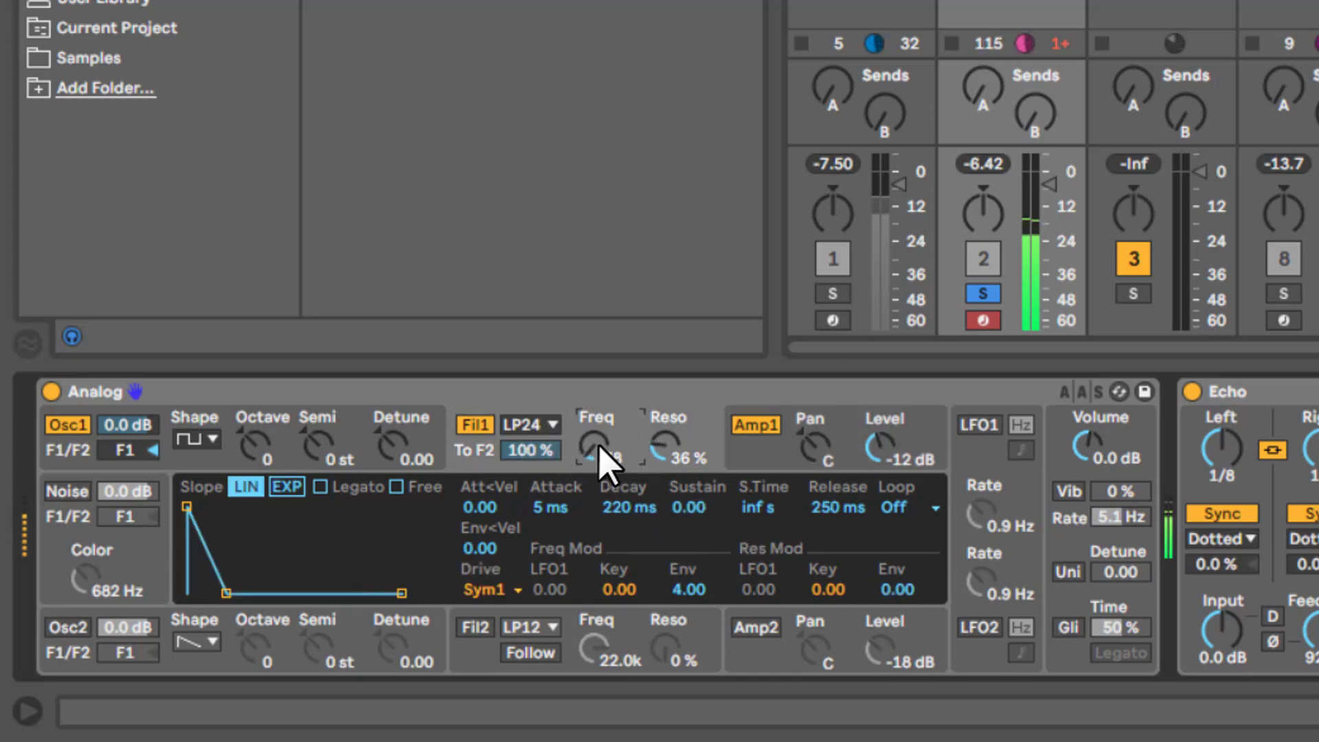
pyautogui.moveTo(605, 460)
pyautogui.mouseDown()
pyautogui.moveTo(480, 250)
pyautogui.moveTo(605, 460)
pyautogui.mouseUp()
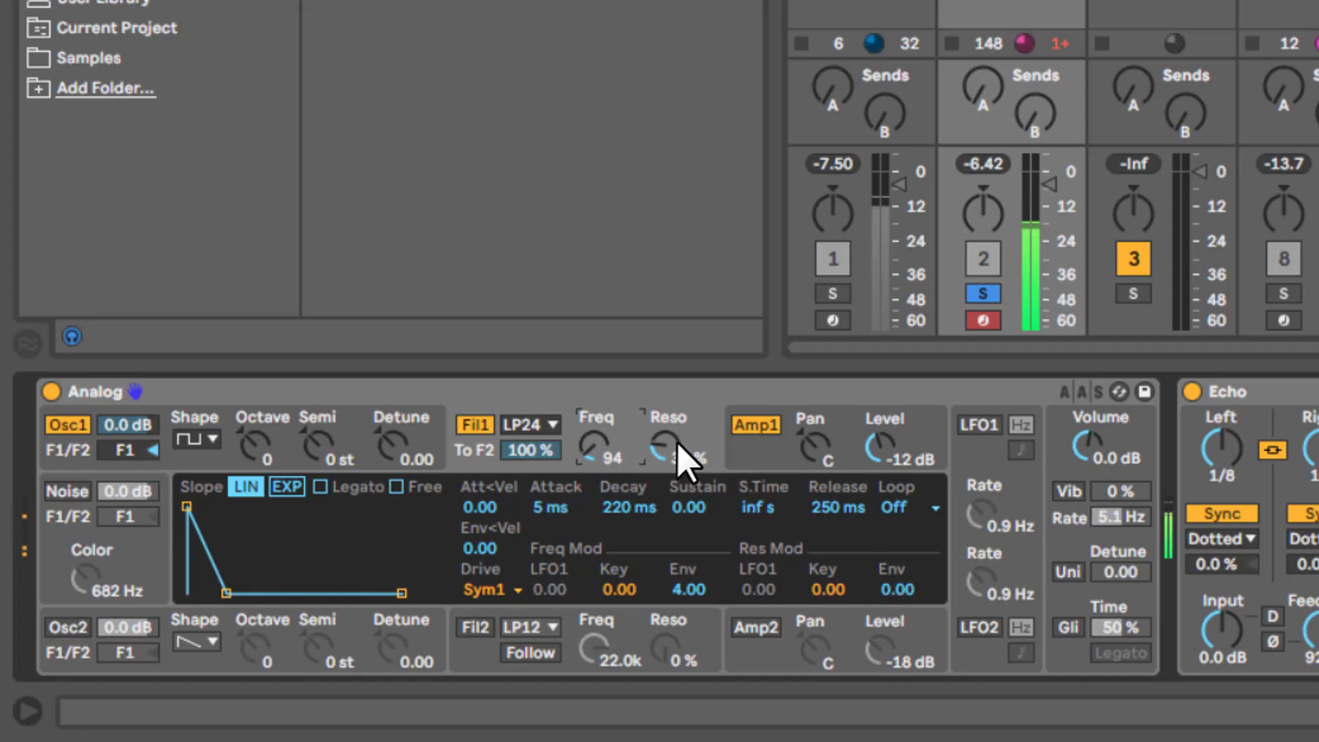
pyautogui.moveTo(900, 604); pyautogui.dragTo(896, 528)
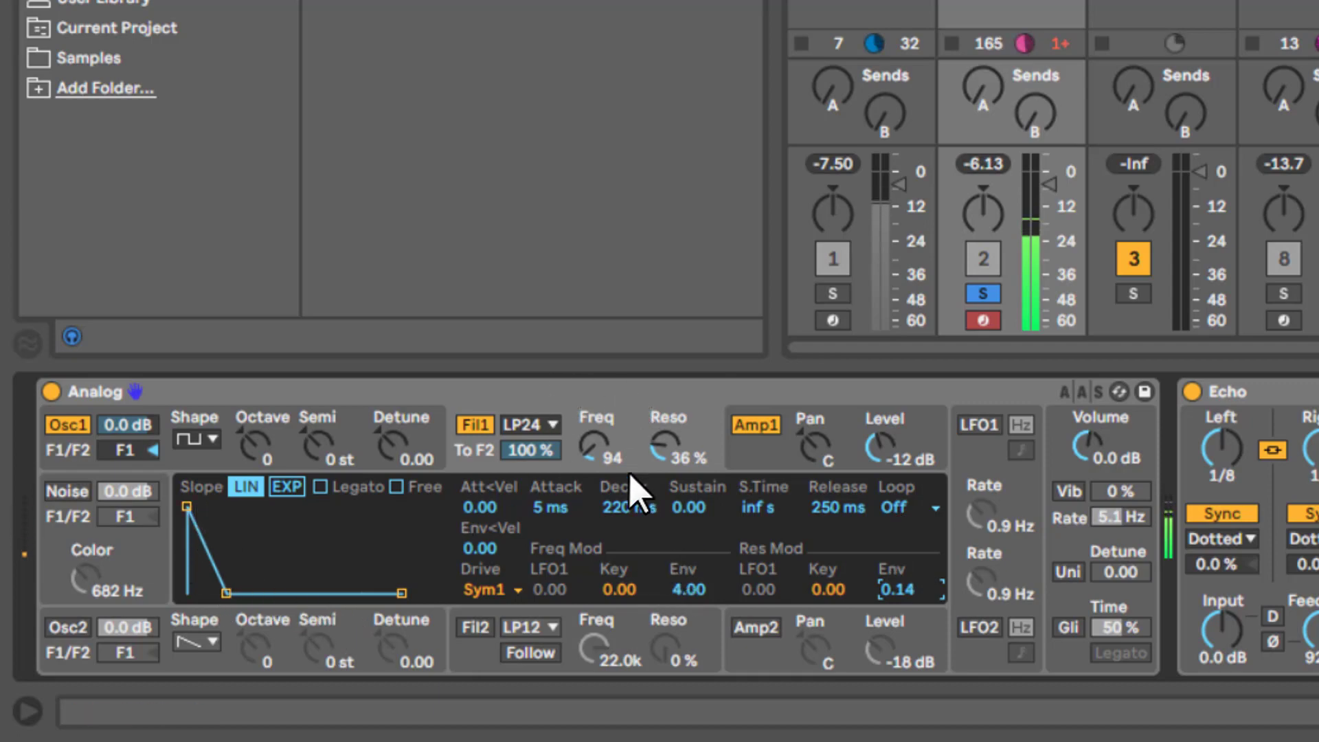
pyautogui.moveTo(686, 585); pyautogui.dragTo(689, 595)
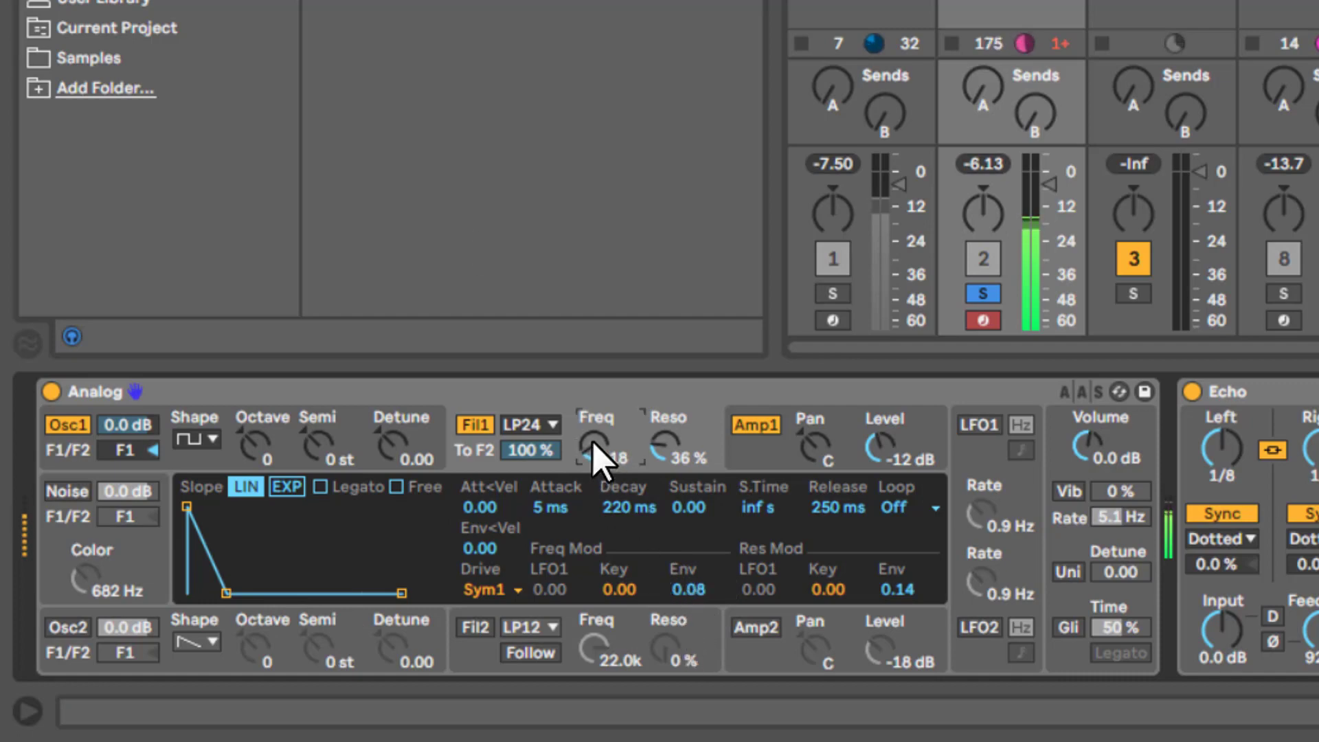
pyautogui.moveTo(600, 456); pyautogui.dragTo(592, 393)
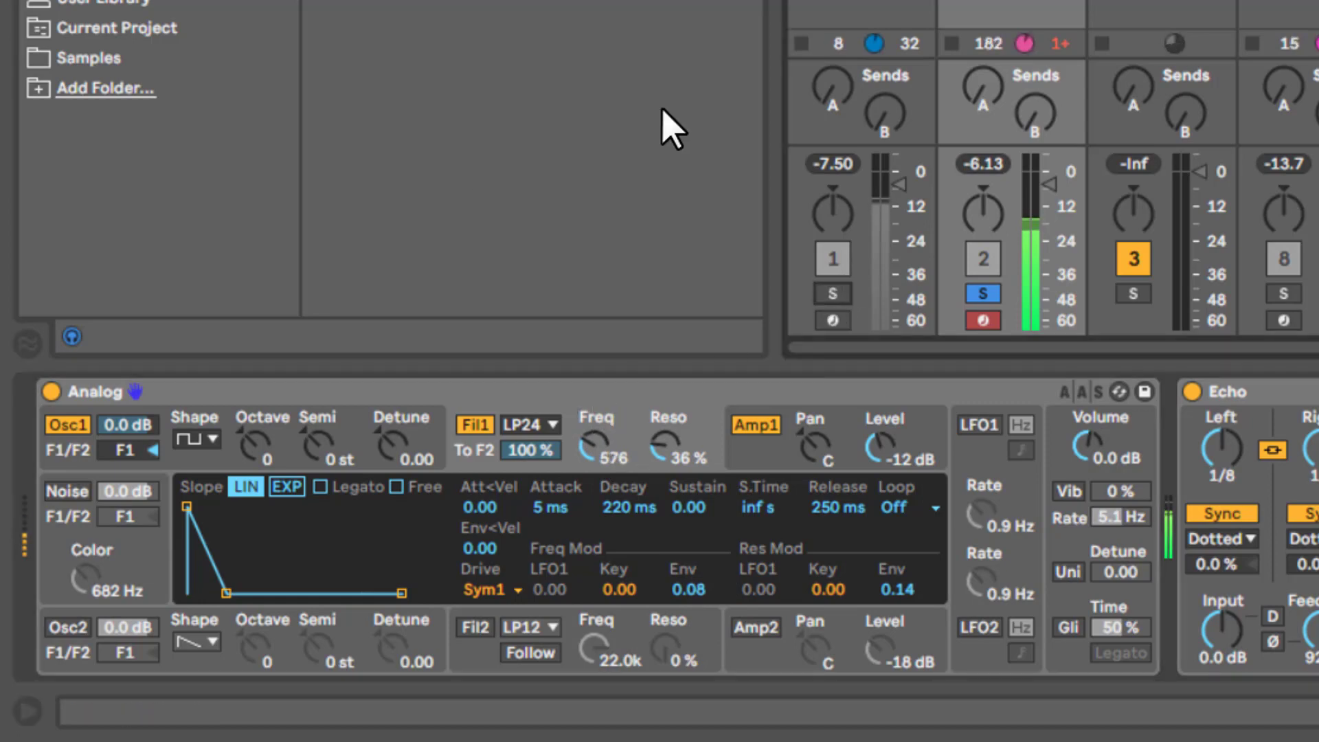
# Solo track 1 as well and set Filter 1 to cutoff 261, resonance 53 % and frequency envelope modulation 2.74
pyautogui.click(833, 294)
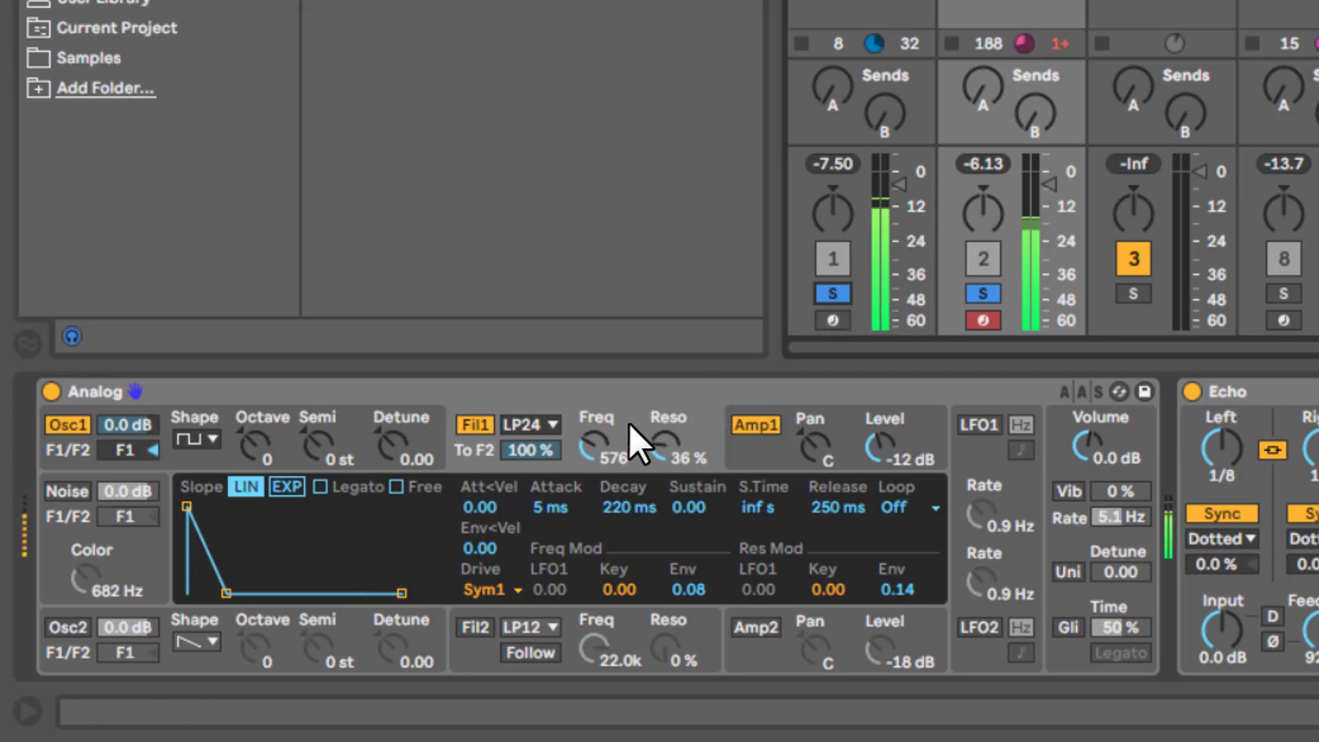
pyautogui.moveTo(589, 472); pyautogui.dragTo(587, 462)
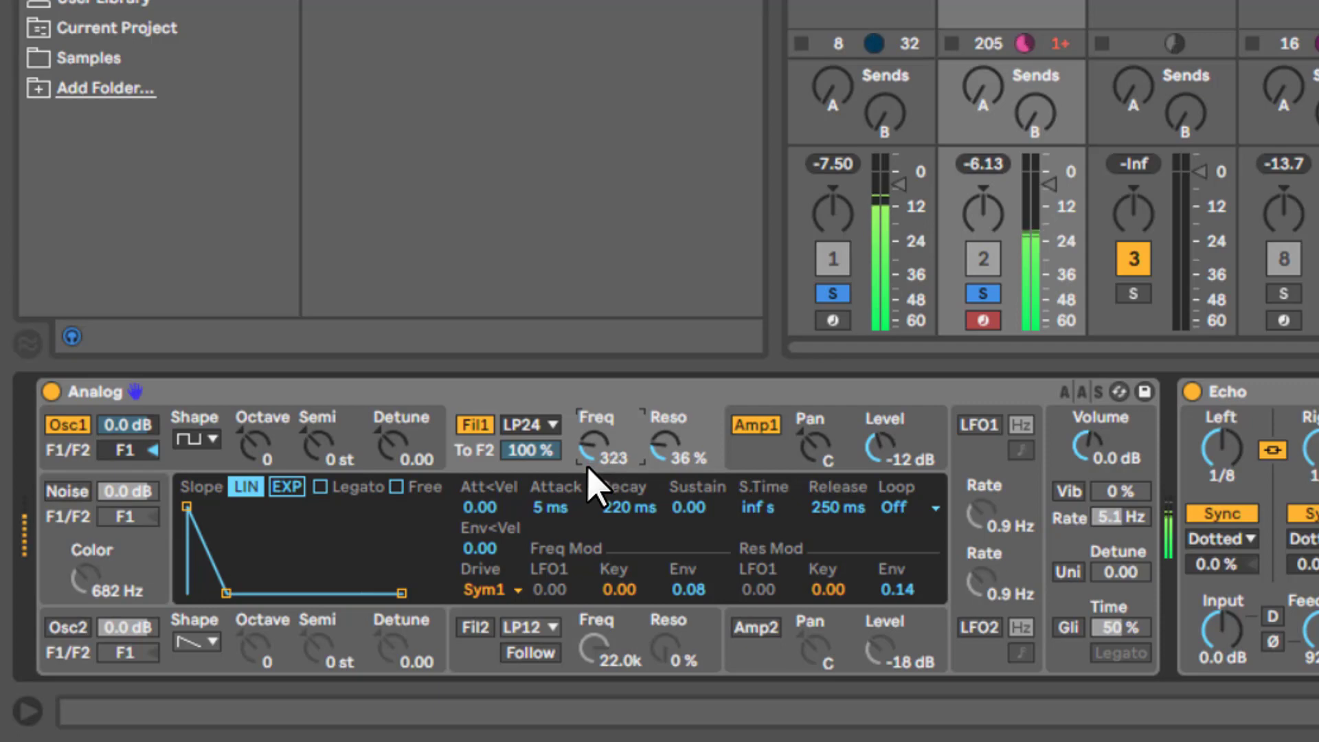
pyautogui.moveTo(588, 469); pyautogui.dragTo(592, 452)
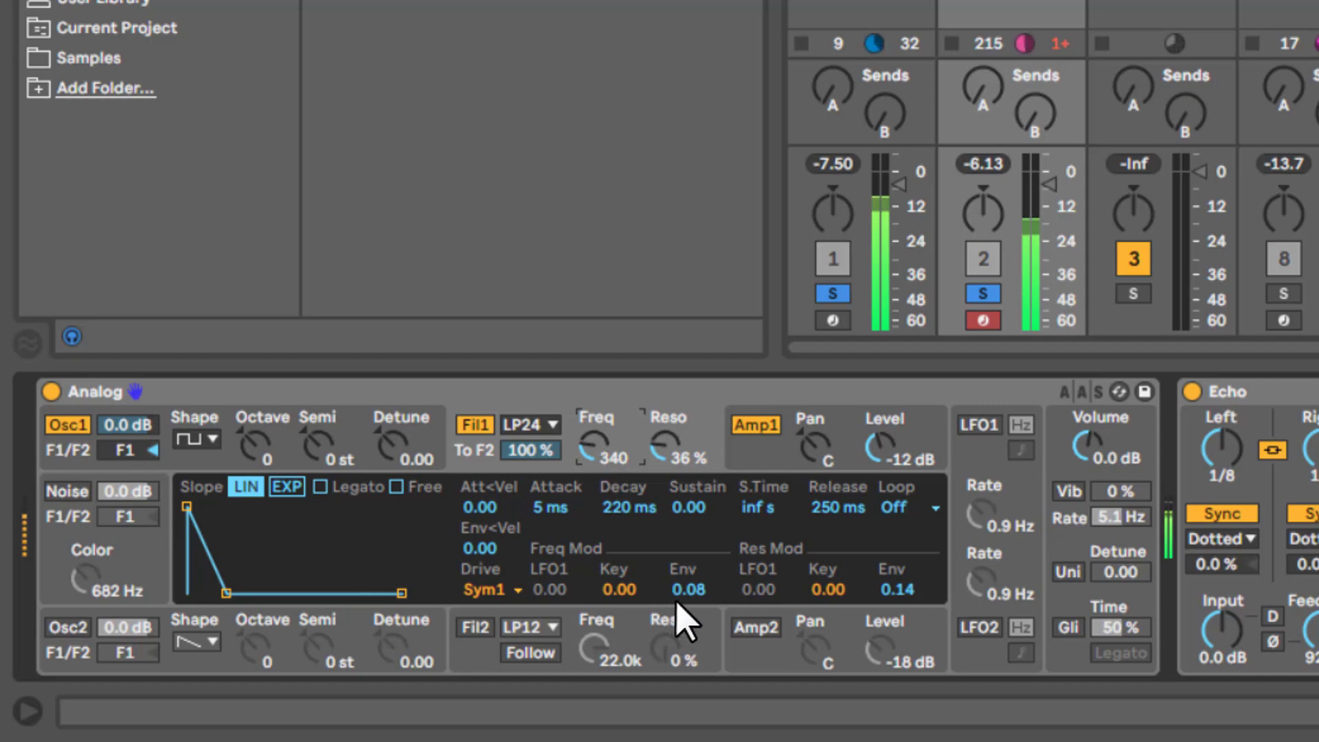
pyautogui.moveTo(677, 601); pyautogui.dragTo(679, 570)
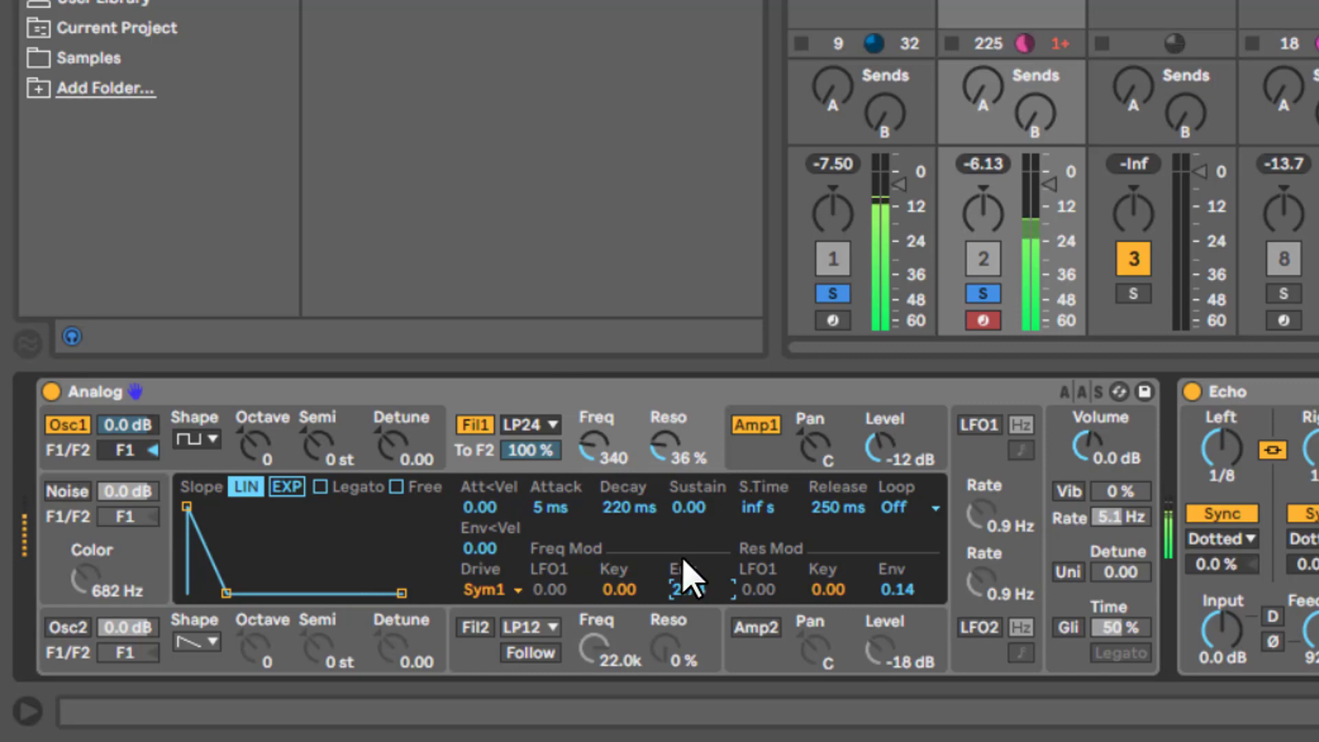
pyautogui.moveTo(598, 446); pyautogui.dragTo(596, 474)
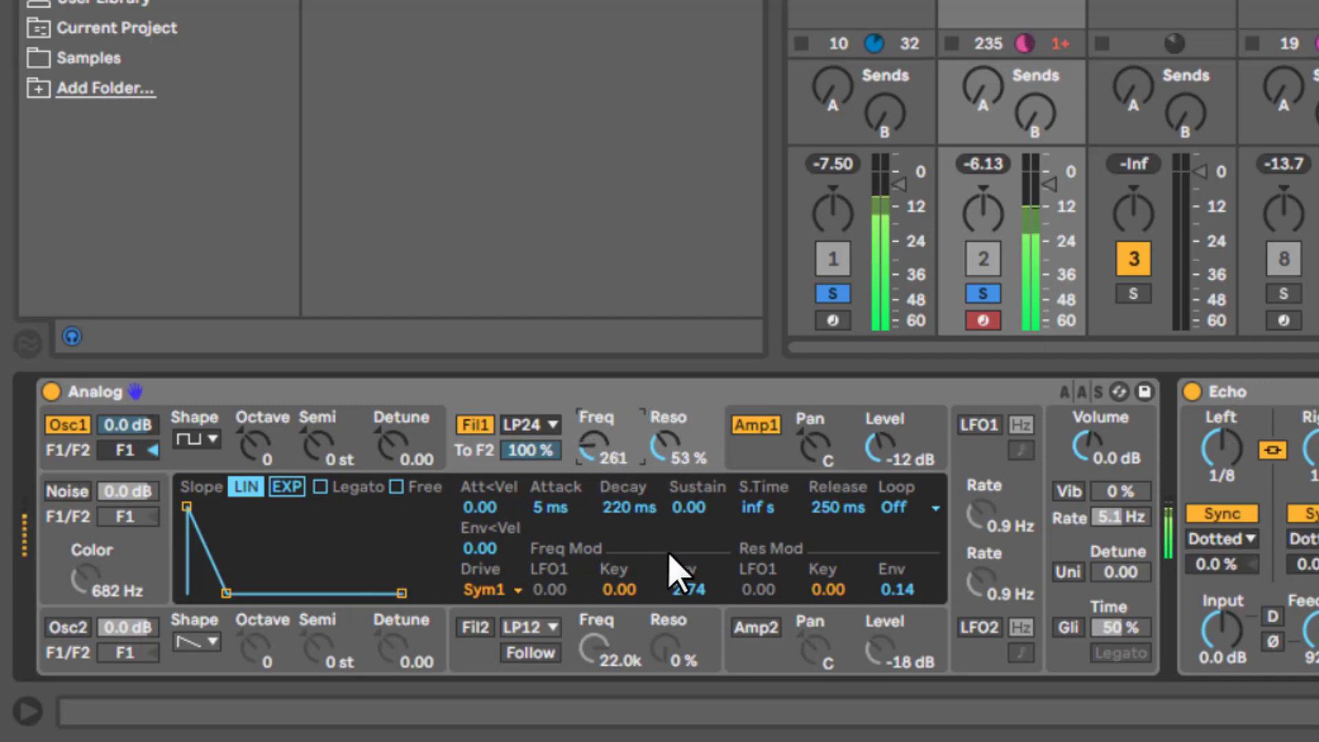
pyautogui.moveTo(680, 582)
pyautogui.mouseDown()
pyautogui.moveTo(682, 614)
pyautogui.moveTo(681, 591)
pyautogui.mouseUp()
# Give the Filter 1 envelope a 141 ms decay and 75 ms release, with cutoff 248 and resonance 29 %
pyautogui.moveTo(614, 507); pyautogui.dragTo(614, 522)
pyautogui.moveTo(589, 450); pyautogui.dragTo(597, 411)
pyautogui.moveTo(832, 507); pyautogui.dragTo(824, 557)
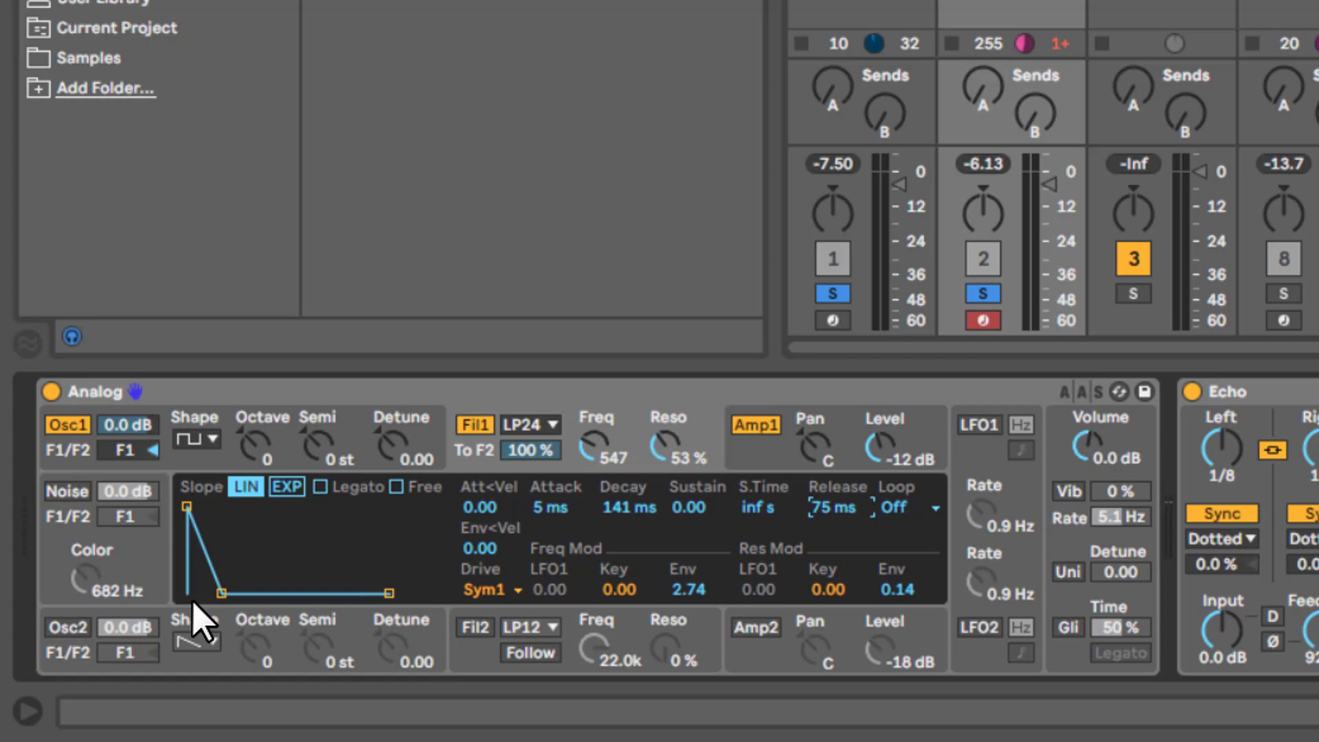
pyautogui.moveTo(609, 450); pyautogui.dragTo(674, 506)
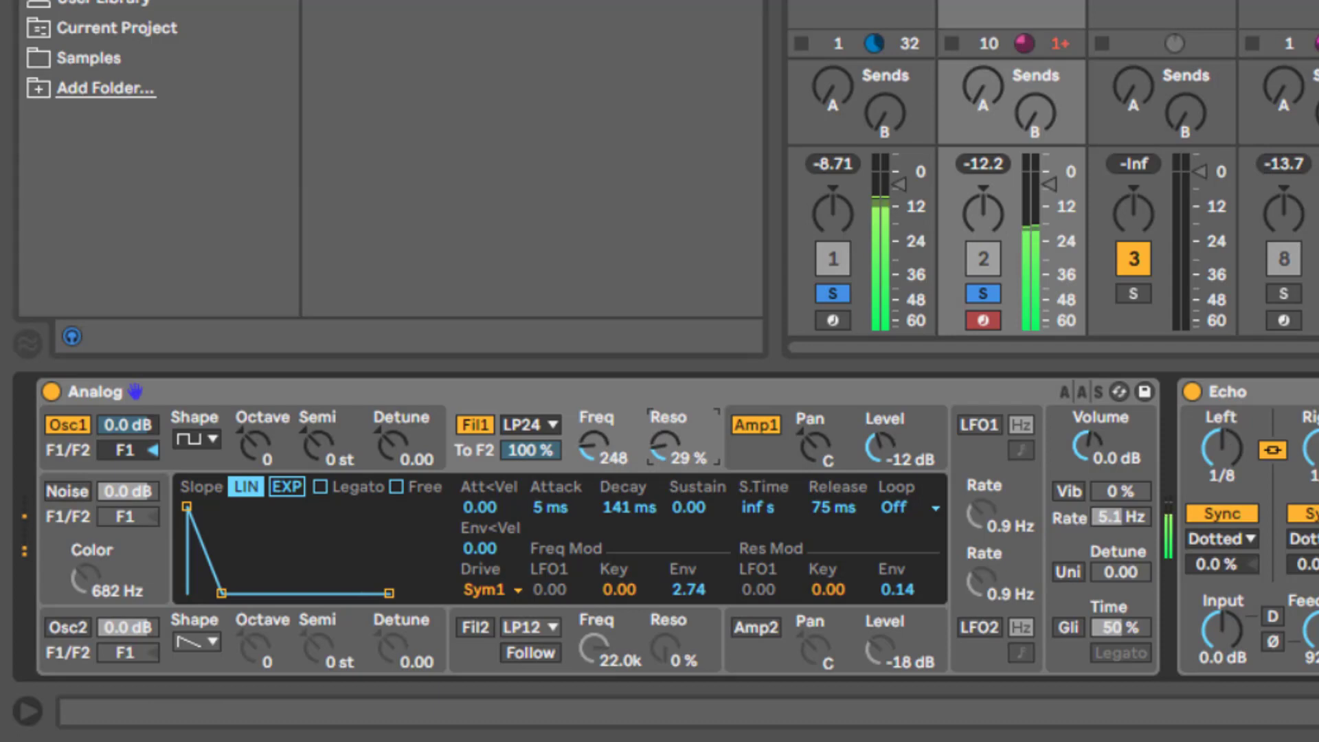
pyautogui.click(952, 2)
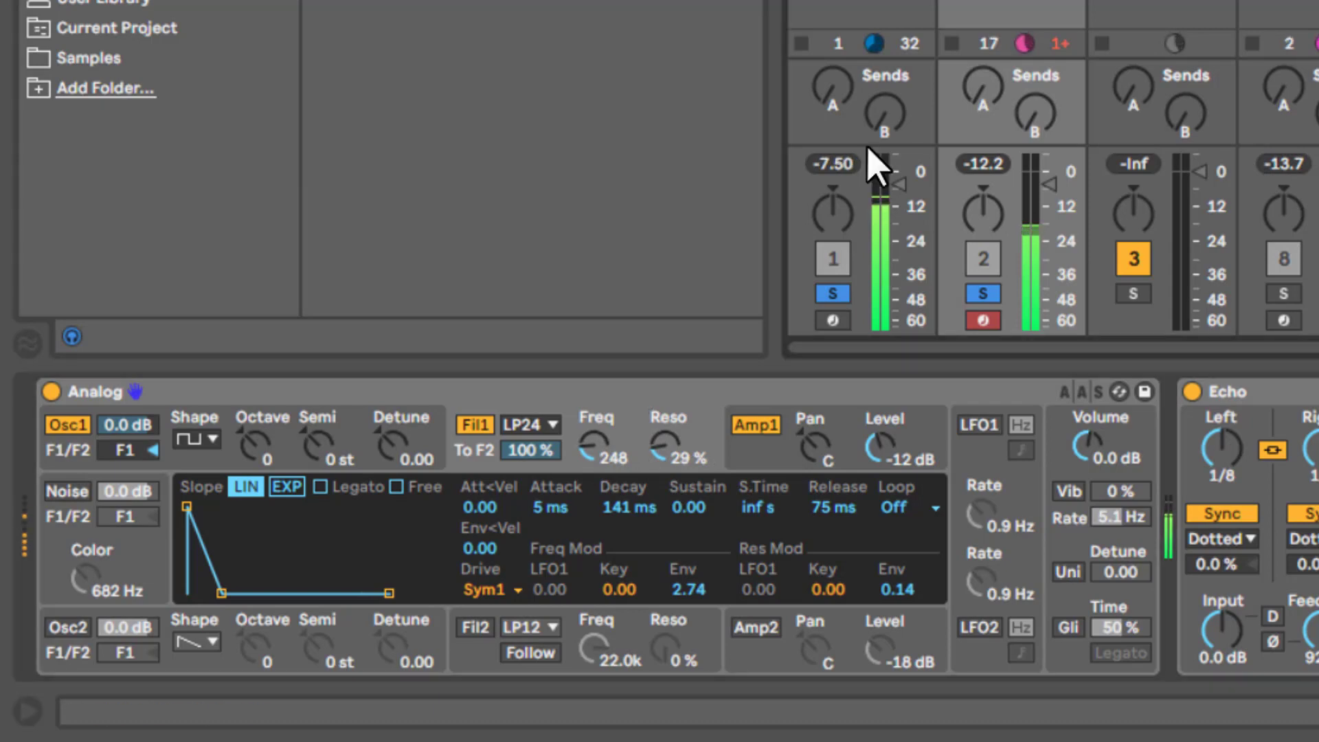
# Raise Osc1 to octave 3 and shape the Amp1 envelope to a 39 ms decay with 0.00 sustain
pyautogui.click(254, 450)
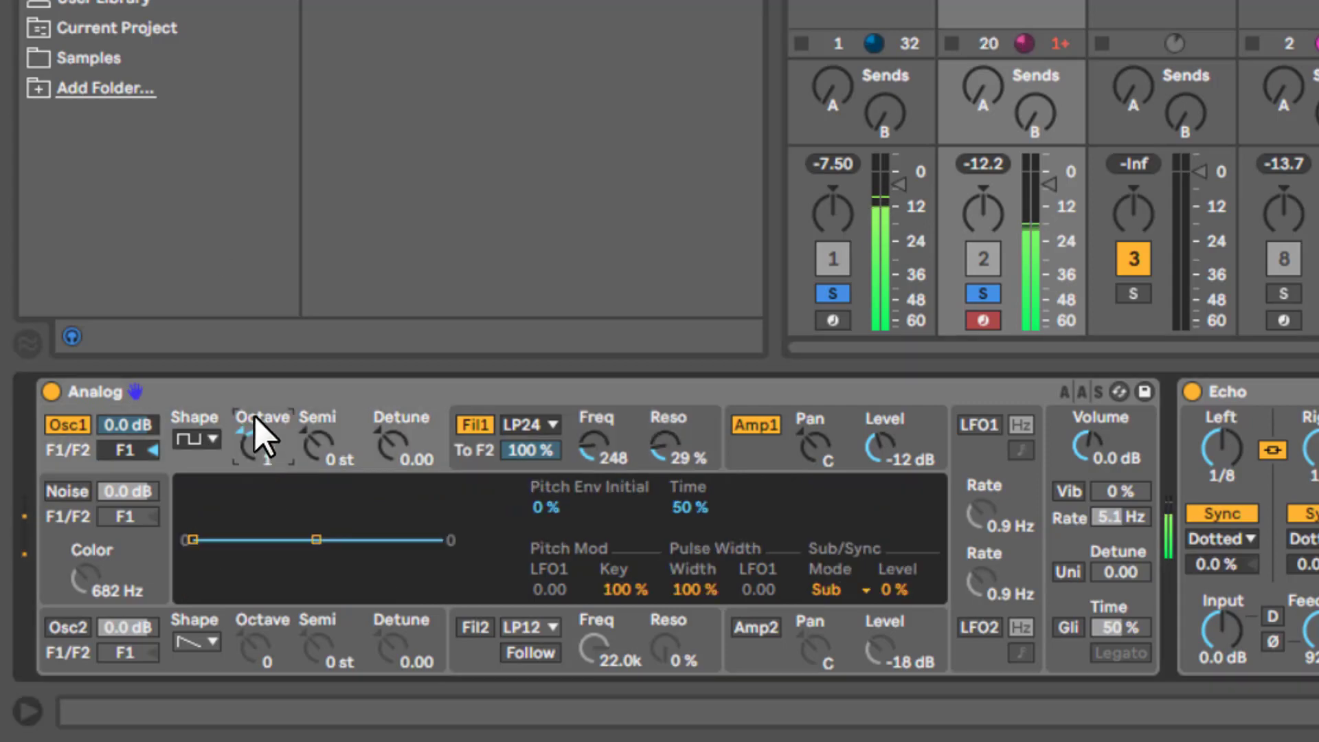
pyautogui.moveTo(253, 415); pyautogui.dragTo(278, 351)
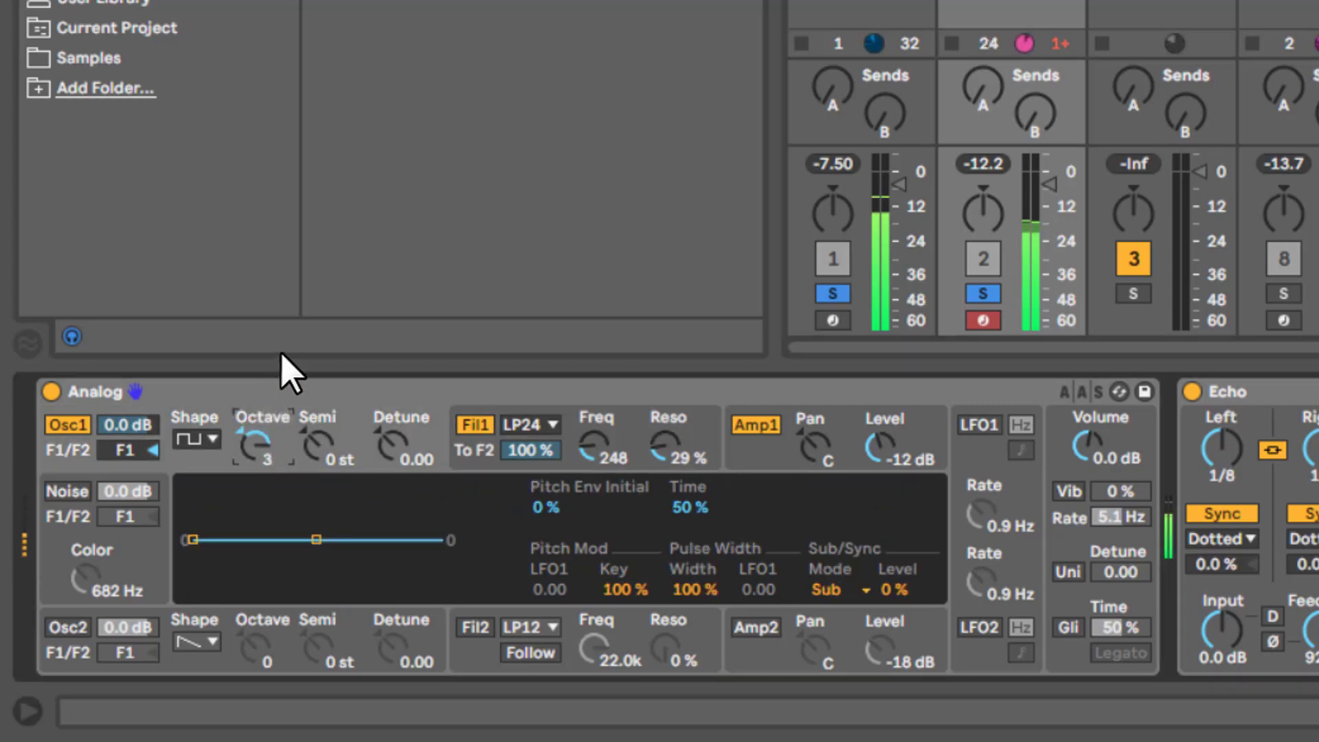
pyautogui.click(752, 440)
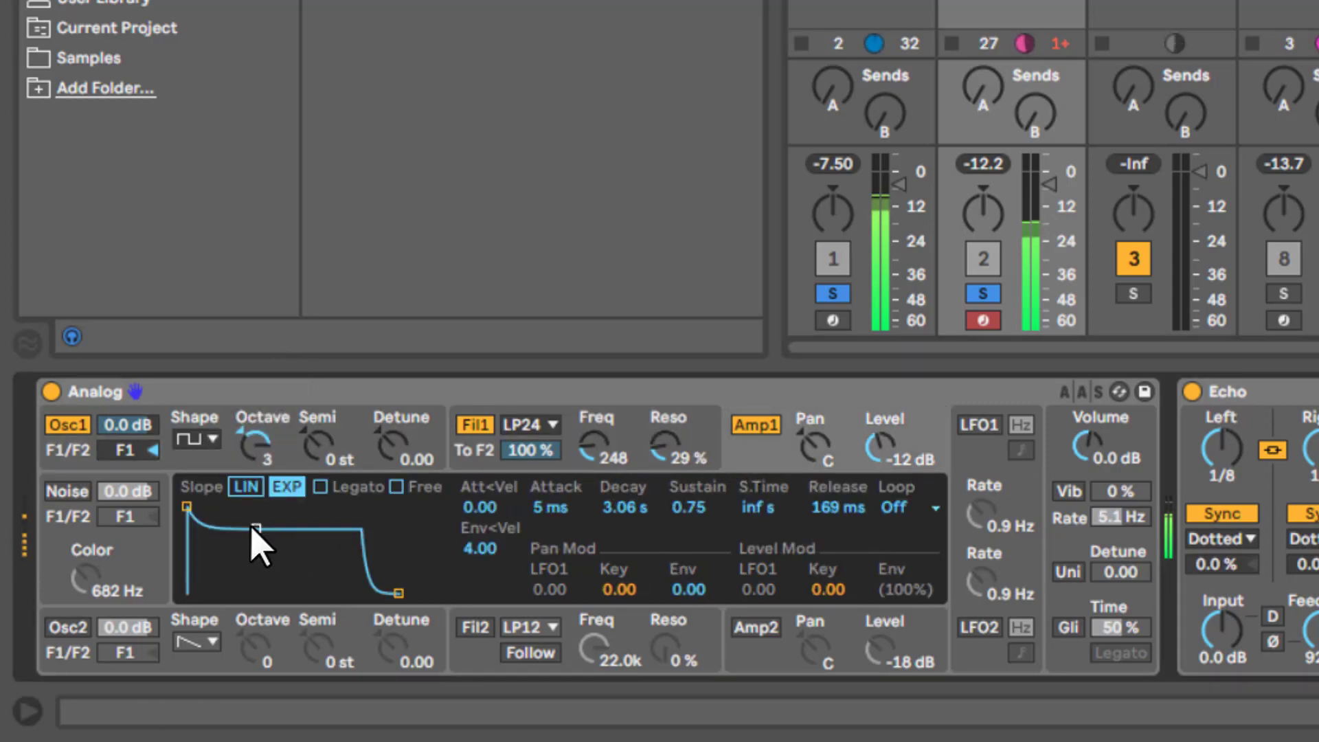
pyautogui.moveTo(256, 529); pyautogui.dragTo(214, 592)
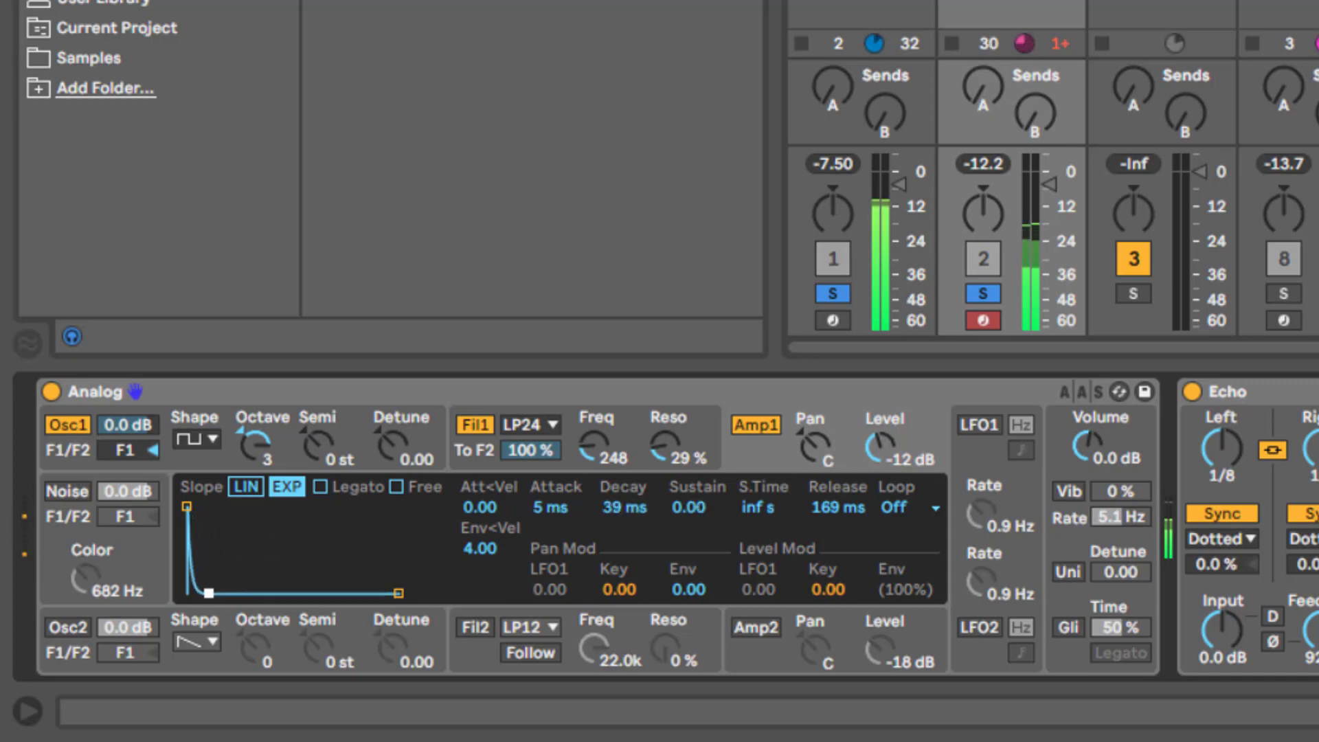
# Change the Osc1 waveform from square to sawtooth and set the Filter 1 cutoff frequency to 261
pyautogui.click(589, 448)
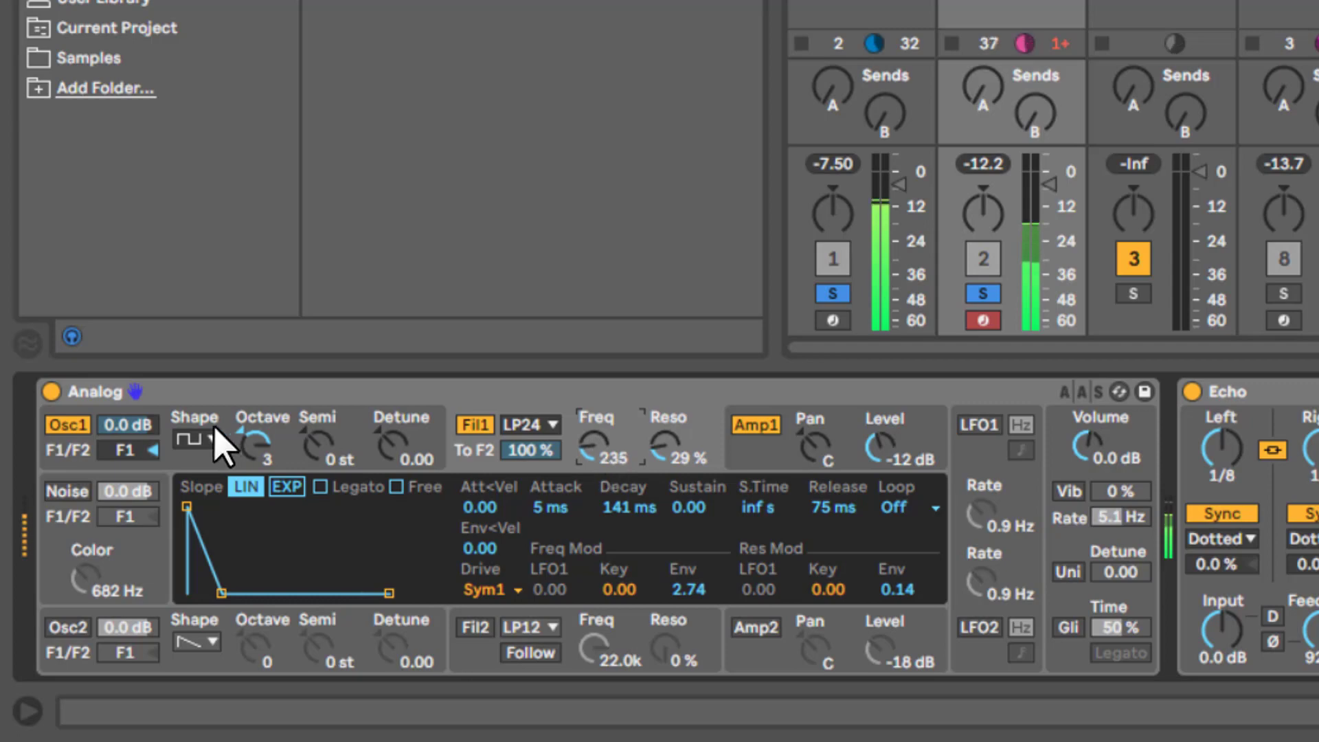
pyautogui.click(194, 445)
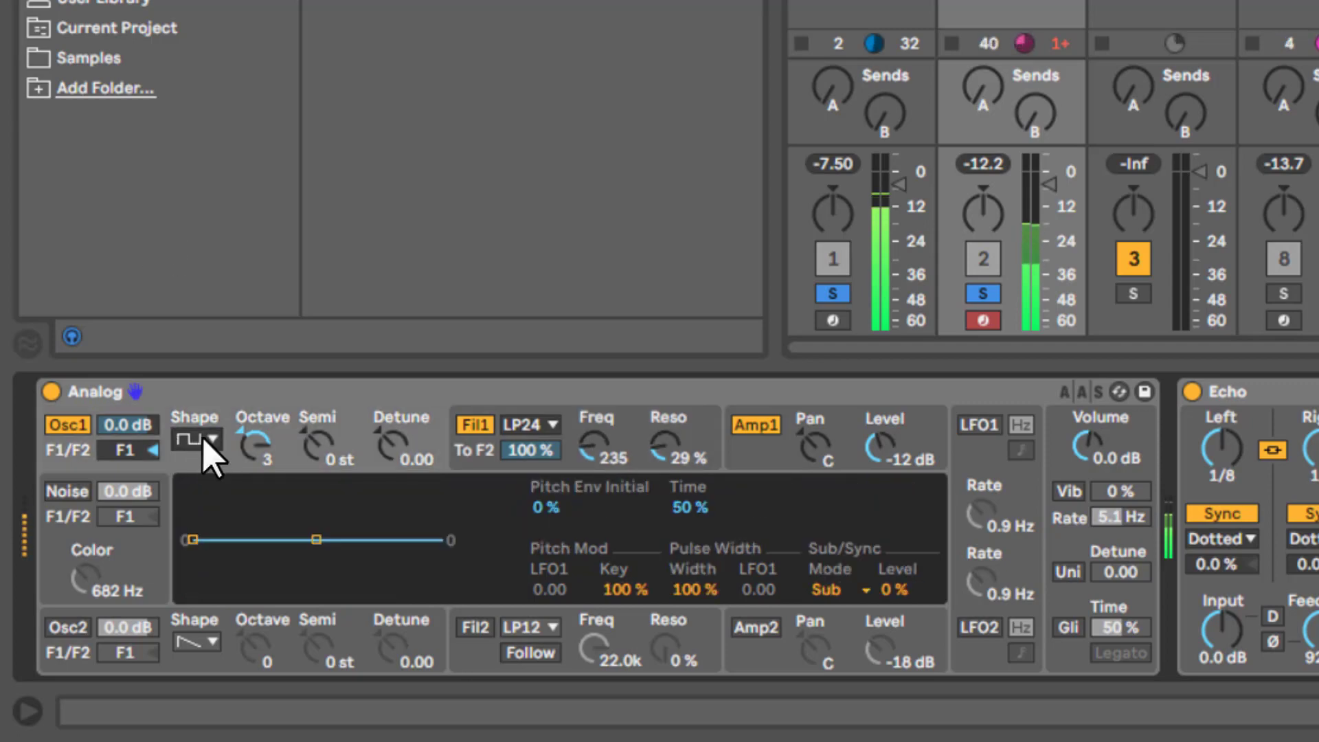
pyautogui.press('Down')
pyautogui.press('Down')
pyautogui.press('Up')
pyautogui.press('Down')
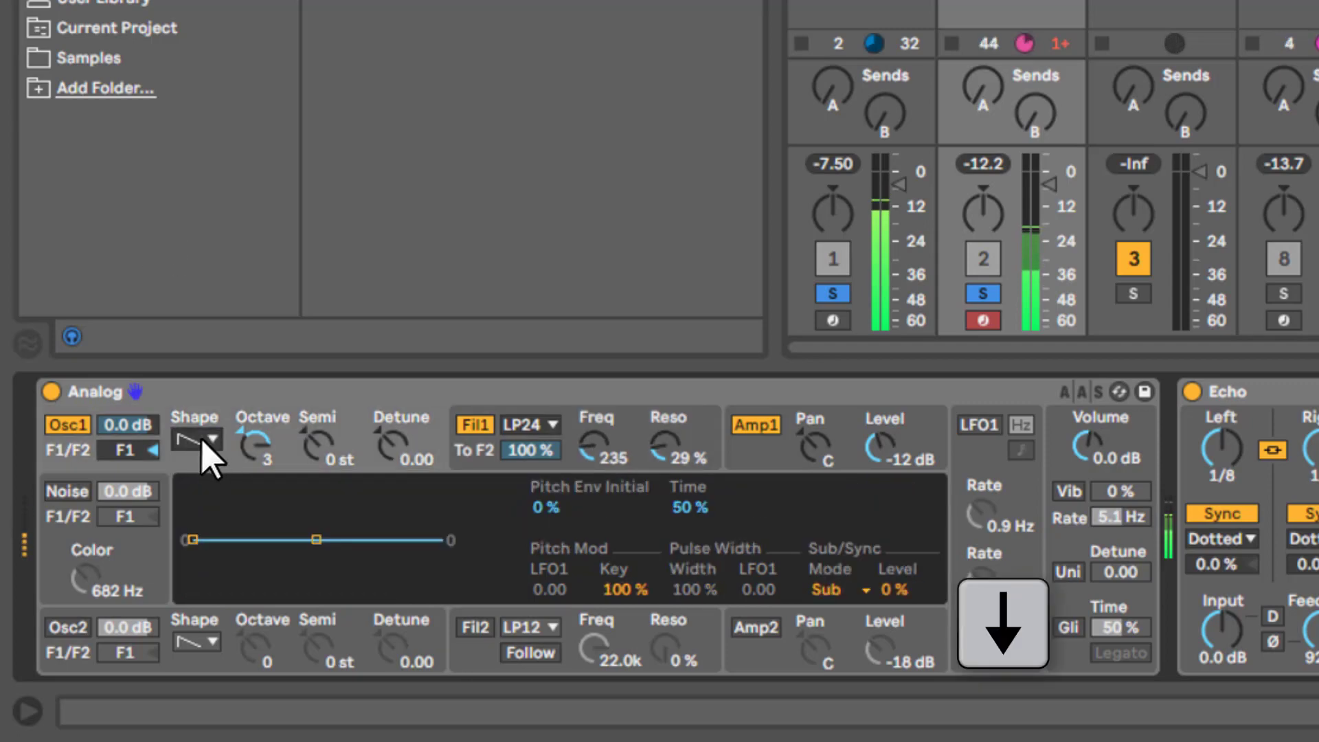
pyautogui.click(588, 453)
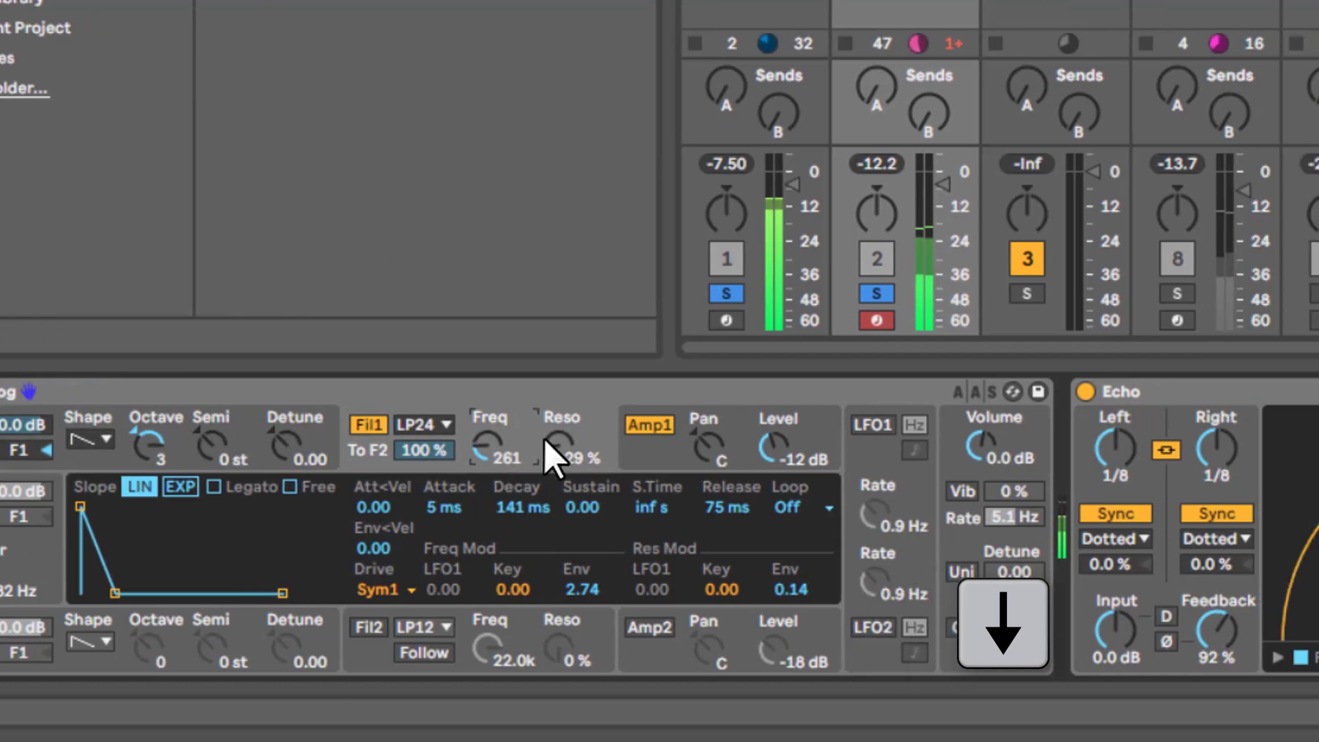
# Set the Echo delay time to 1/16 and change its sync mode from Dotted to Notes
pyautogui.press('Down')
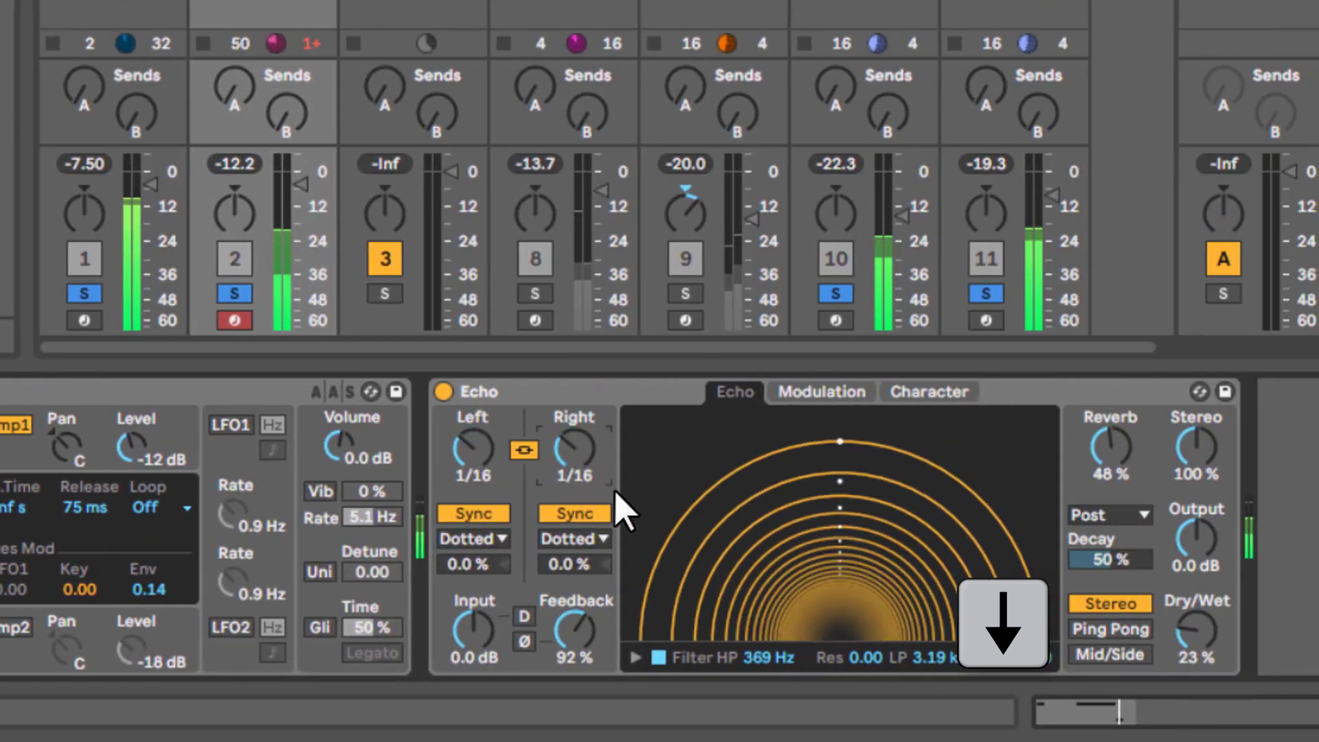
pyautogui.click(584, 538)
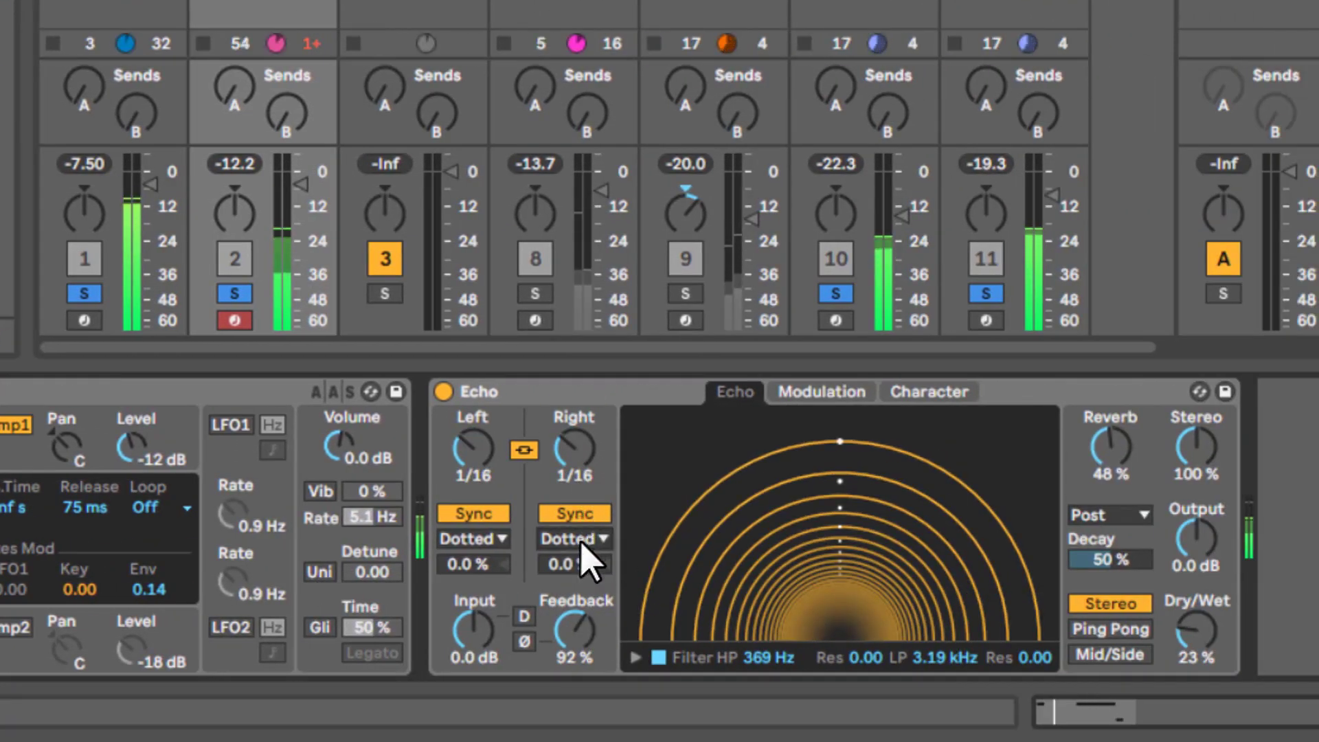
pyautogui.press('Down')
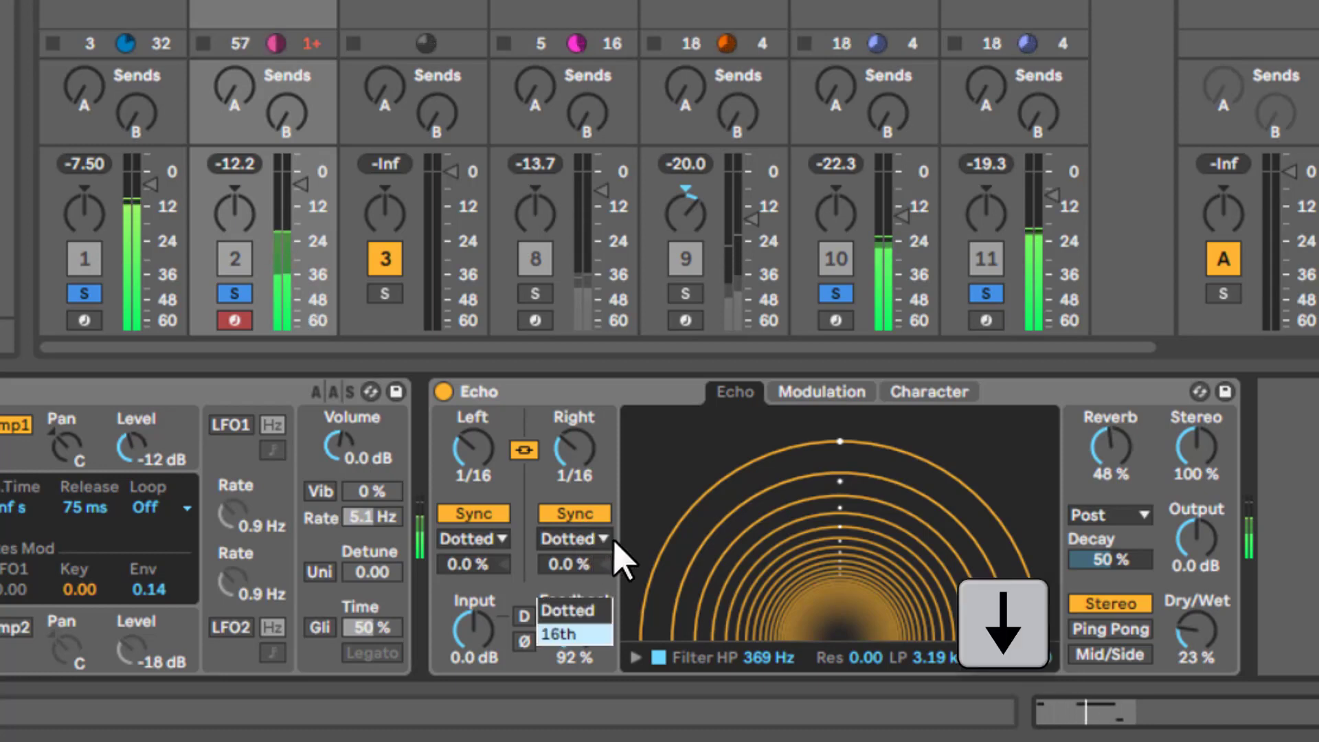
pyautogui.press('Up')
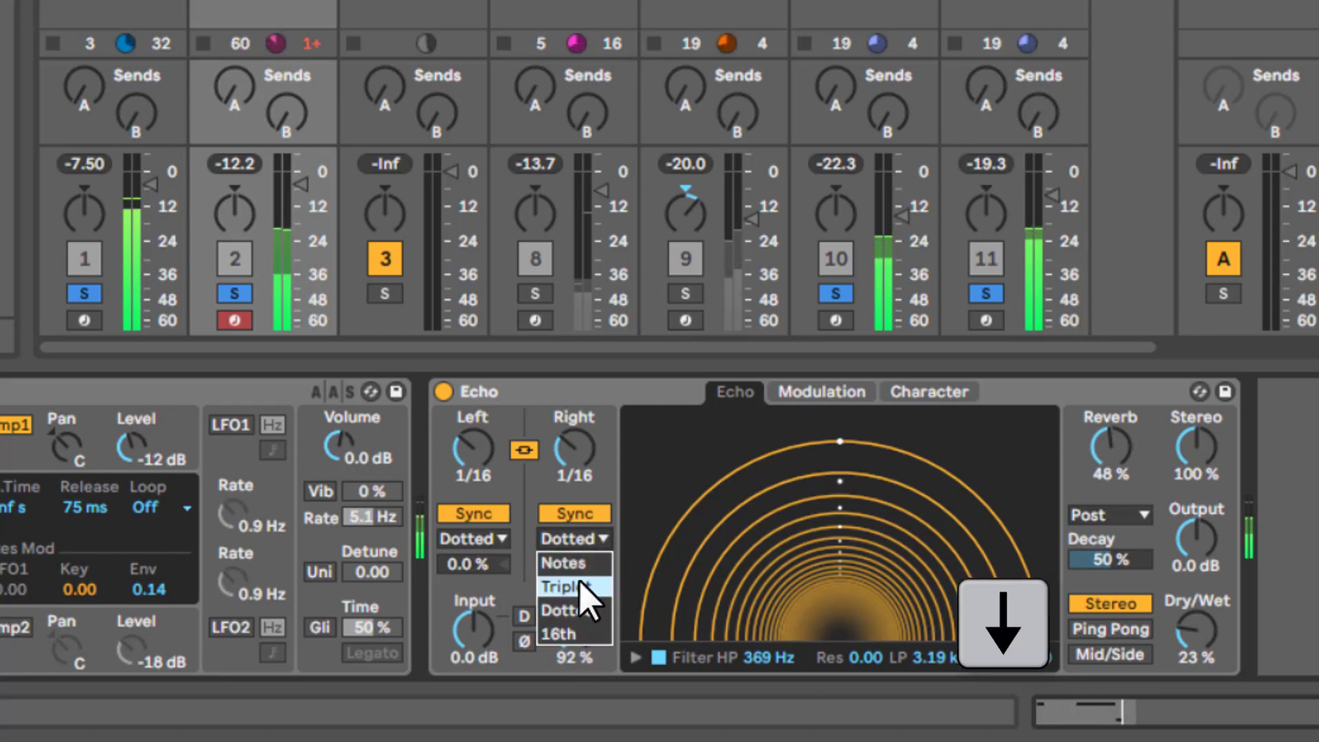
pyautogui.click(570, 562)
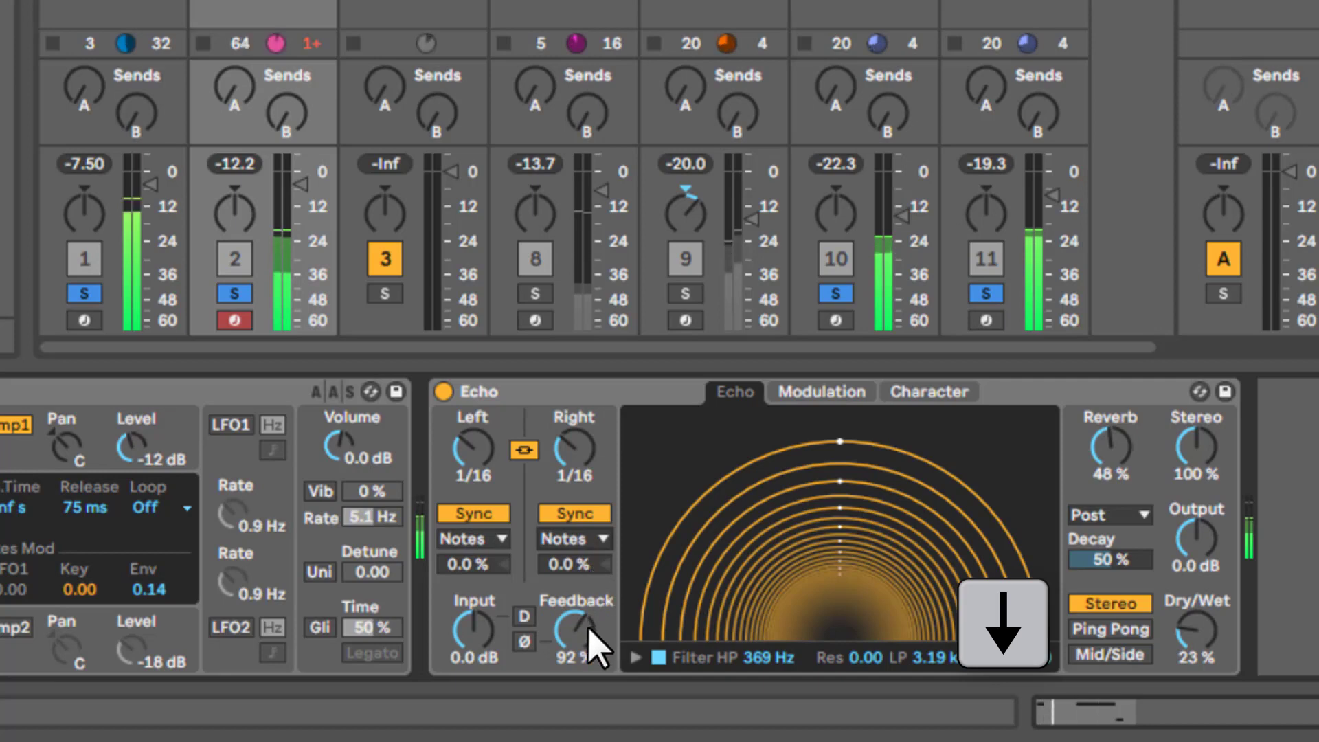
# Push the Echo feedback up to 150 % and ease it back, and lower the Echo high-pass filter to 267 Hz
pyautogui.moveTo(589, 641); pyautogui.dragTo(625, 549)
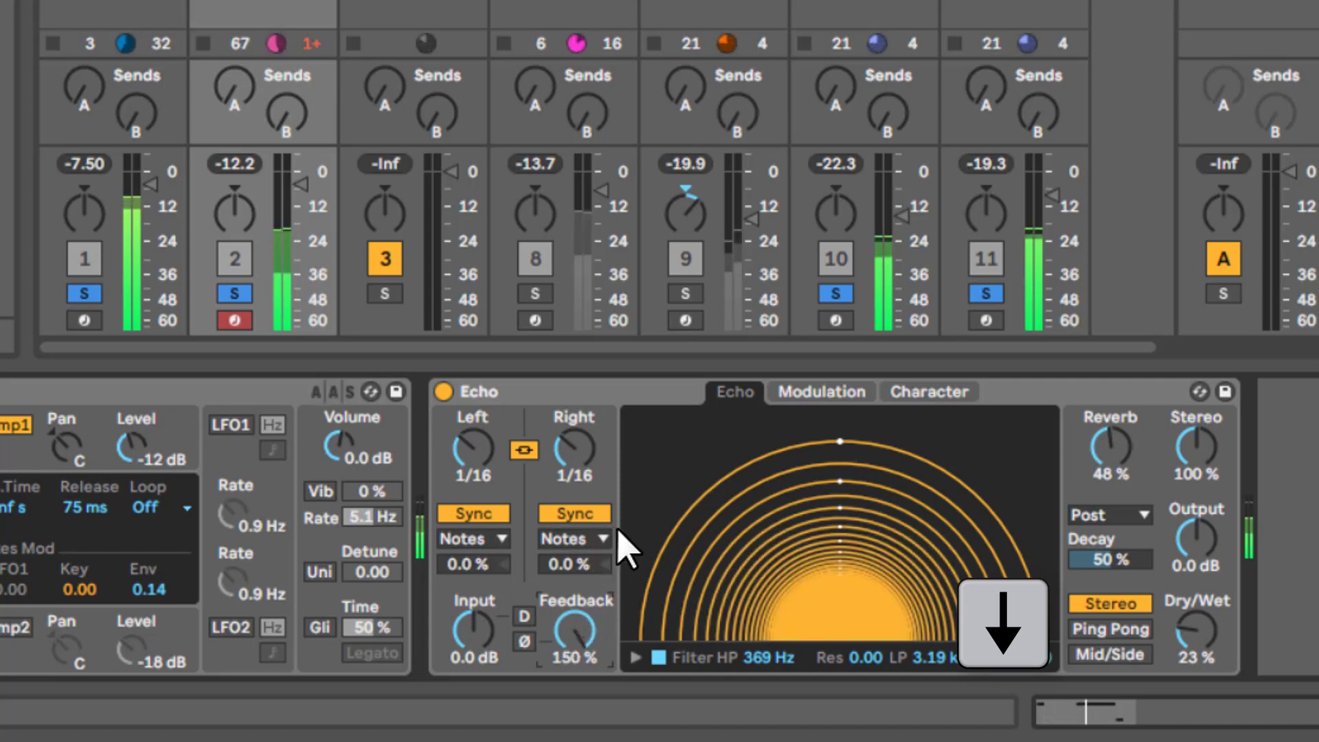
pyautogui.moveTo(755, 651); pyautogui.dragTo(755, 680)
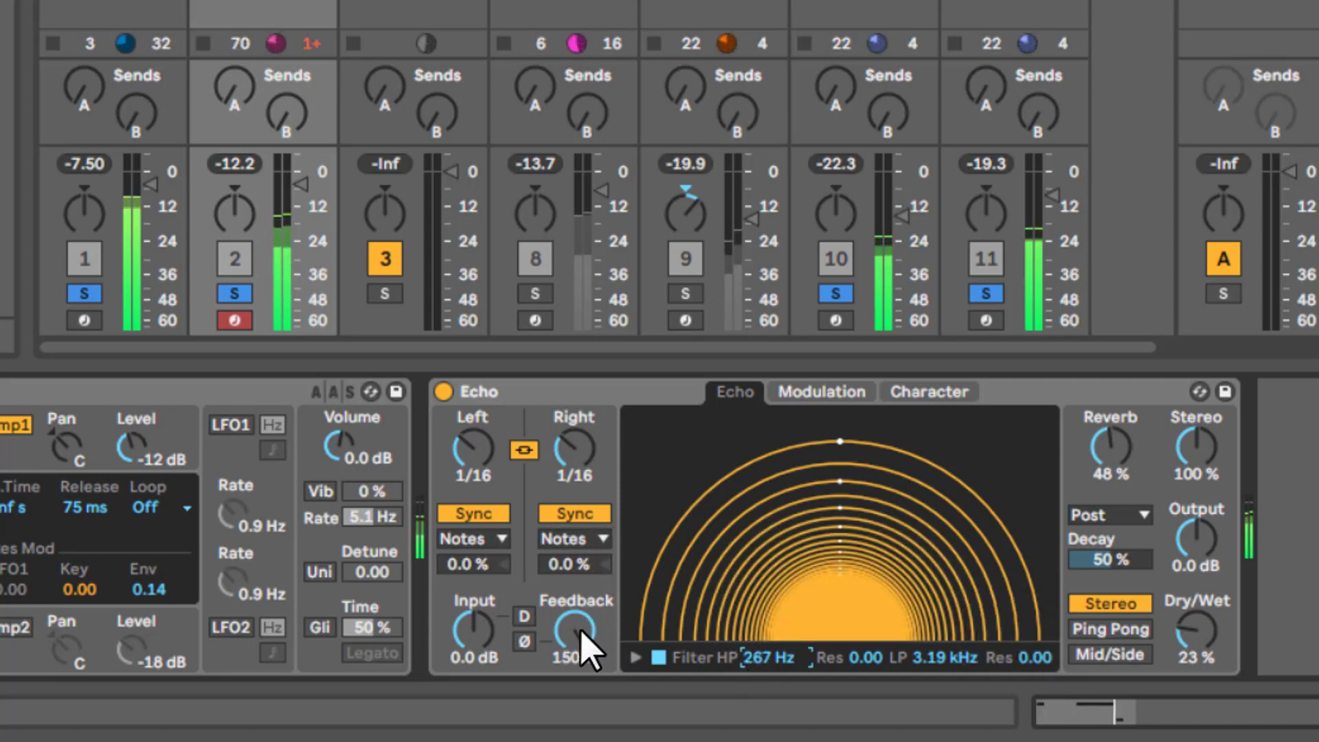
pyautogui.moveTo(581, 630); pyautogui.dragTo(580, 668)
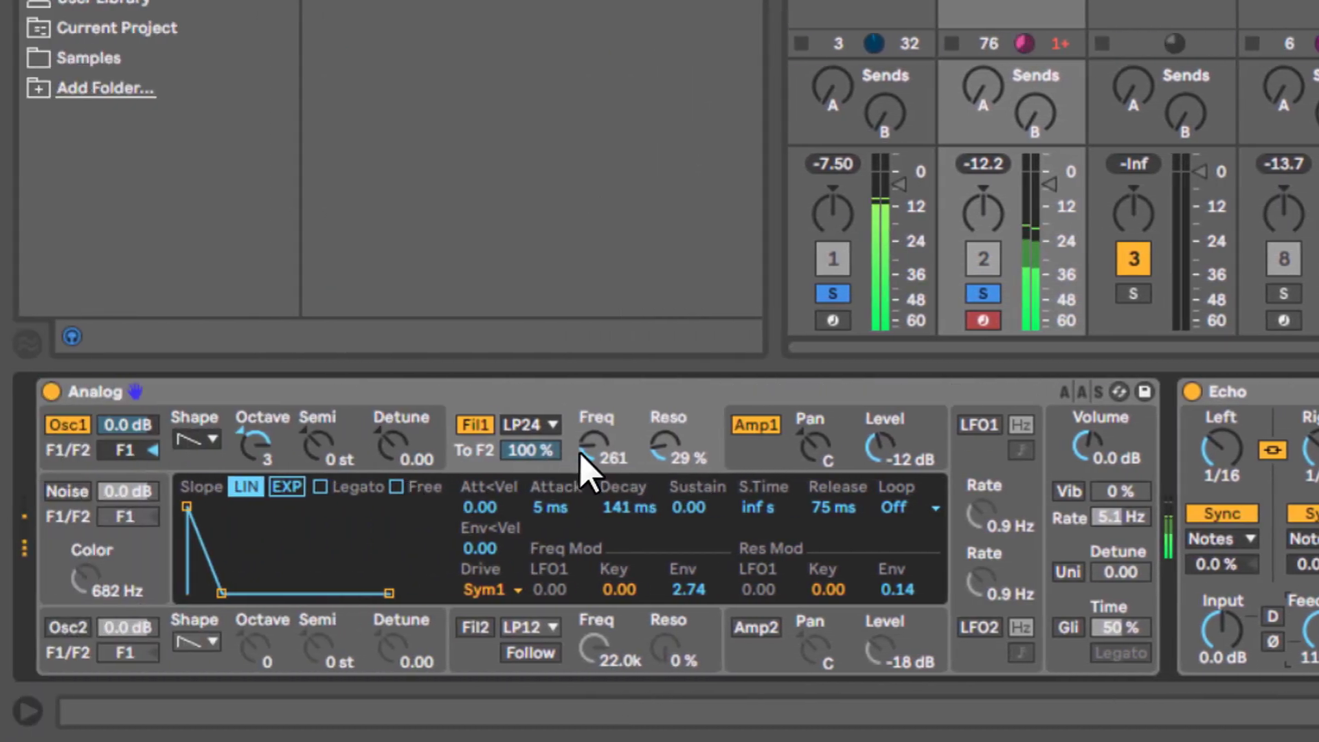
# Sweep Filter 1 up to cutoff 675 and resonance 65 %, settle it at 248 and 42 %, and reduce Echo feedback to 95 %
pyautogui.moveTo(580, 449); pyautogui.dragTo(474, 219)
pyautogui.moveTo(670, 438); pyautogui.dragTo(658, 397)
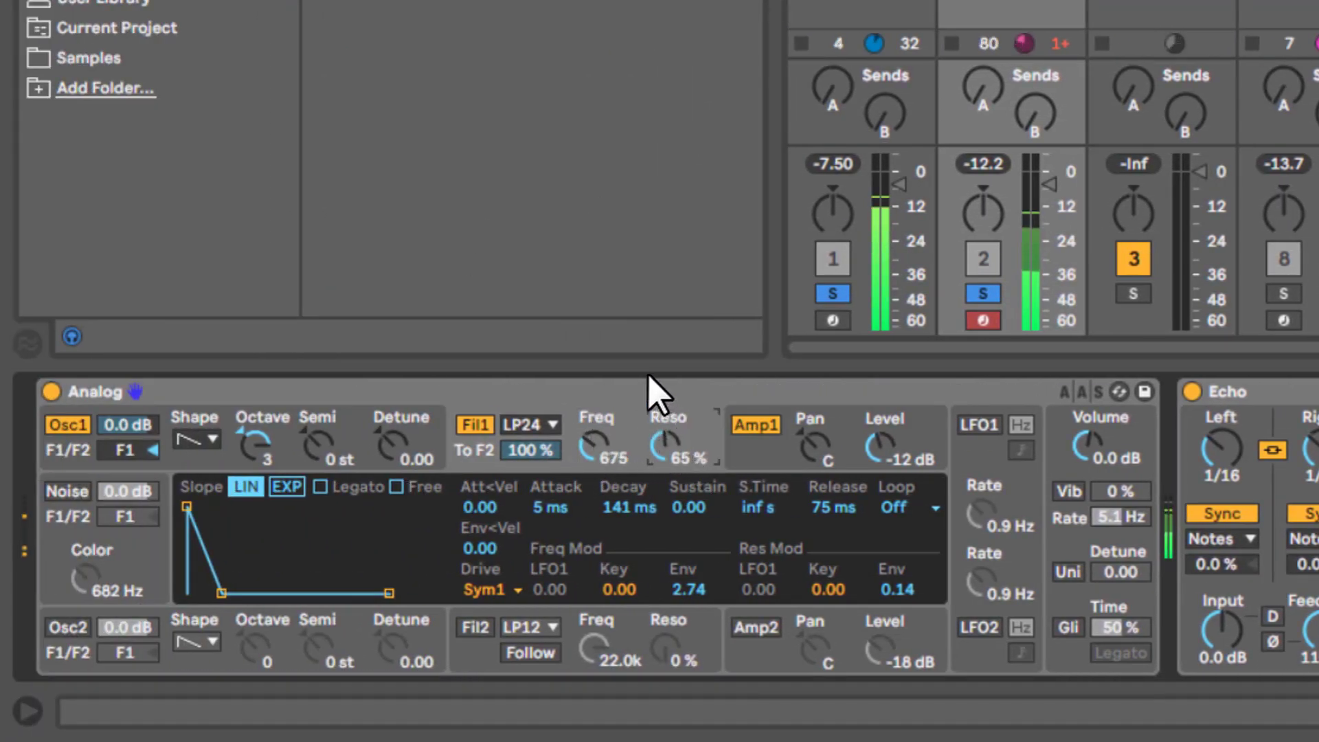
pyautogui.moveTo(579, 459); pyautogui.dragTo(659, 494)
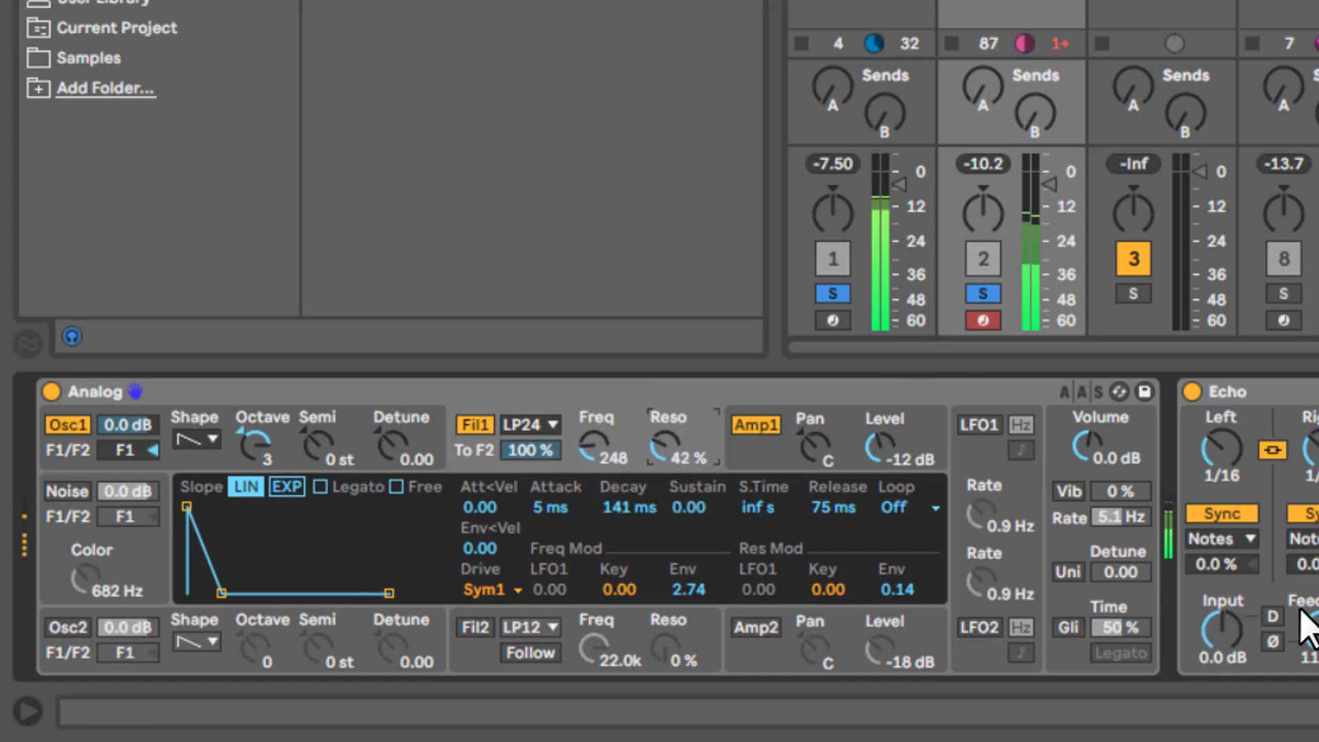
pyautogui.moveTo(1305, 622); pyautogui.dragTo(1315, 663)
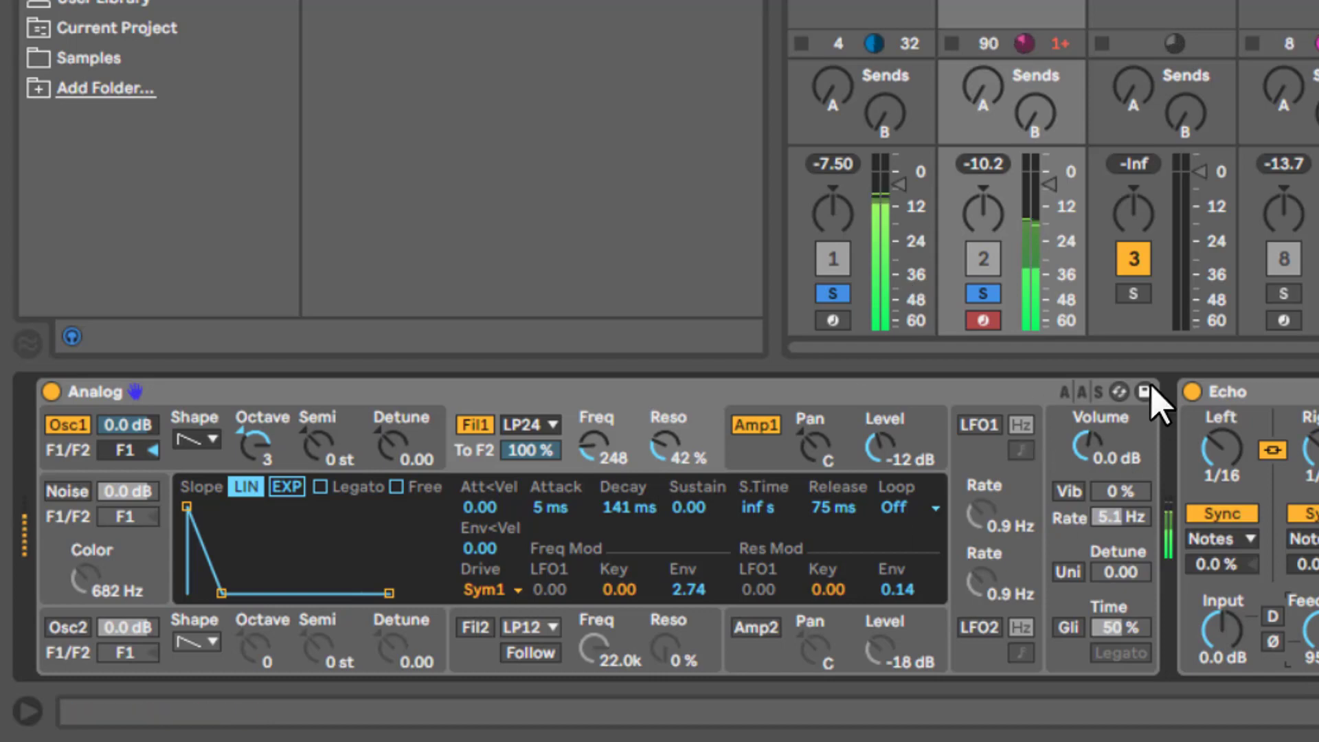
# Bring Osc1 back to octave 0 and lengthen the Amp1 envelope decay to 1.49 s
pyautogui.moveTo(250, 454); pyautogui.dragTo(254, 459)
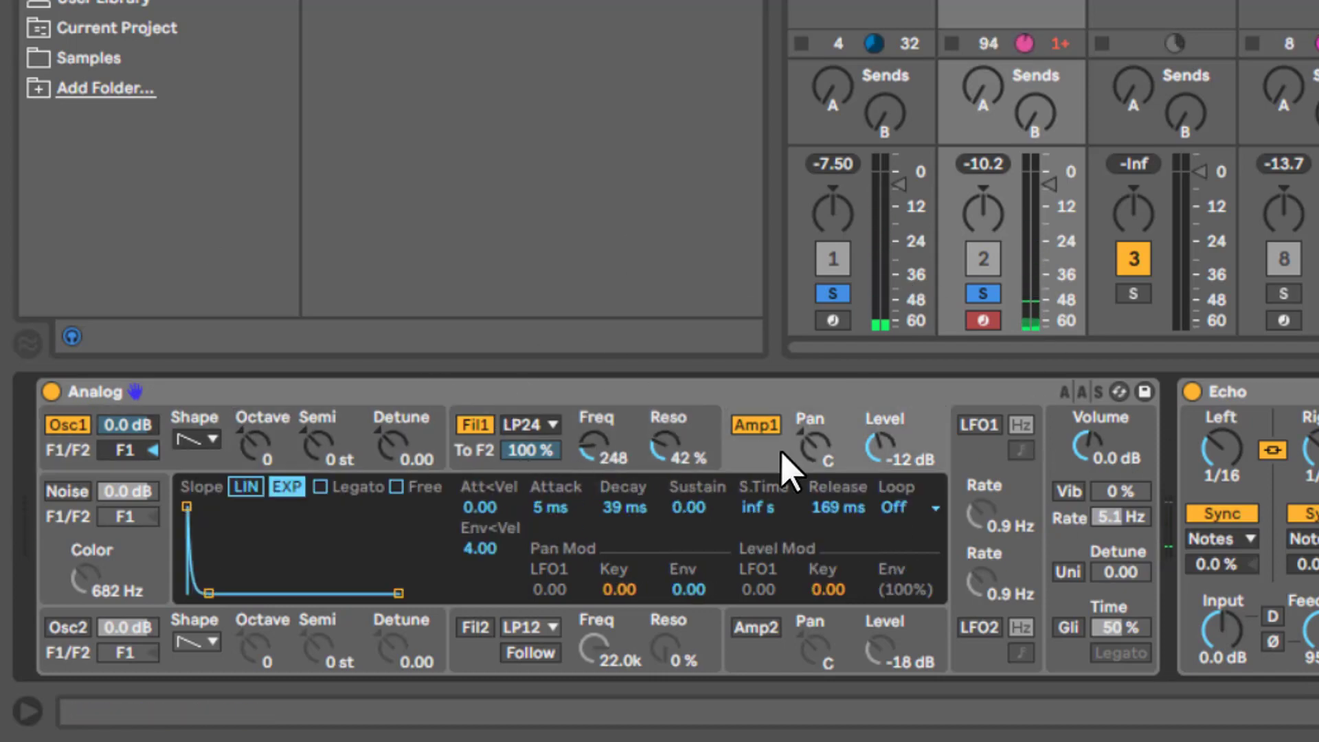
pyautogui.click(756, 426)
pyautogui.moveTo(209, 593); pyautogui.dragTo(248, 594)
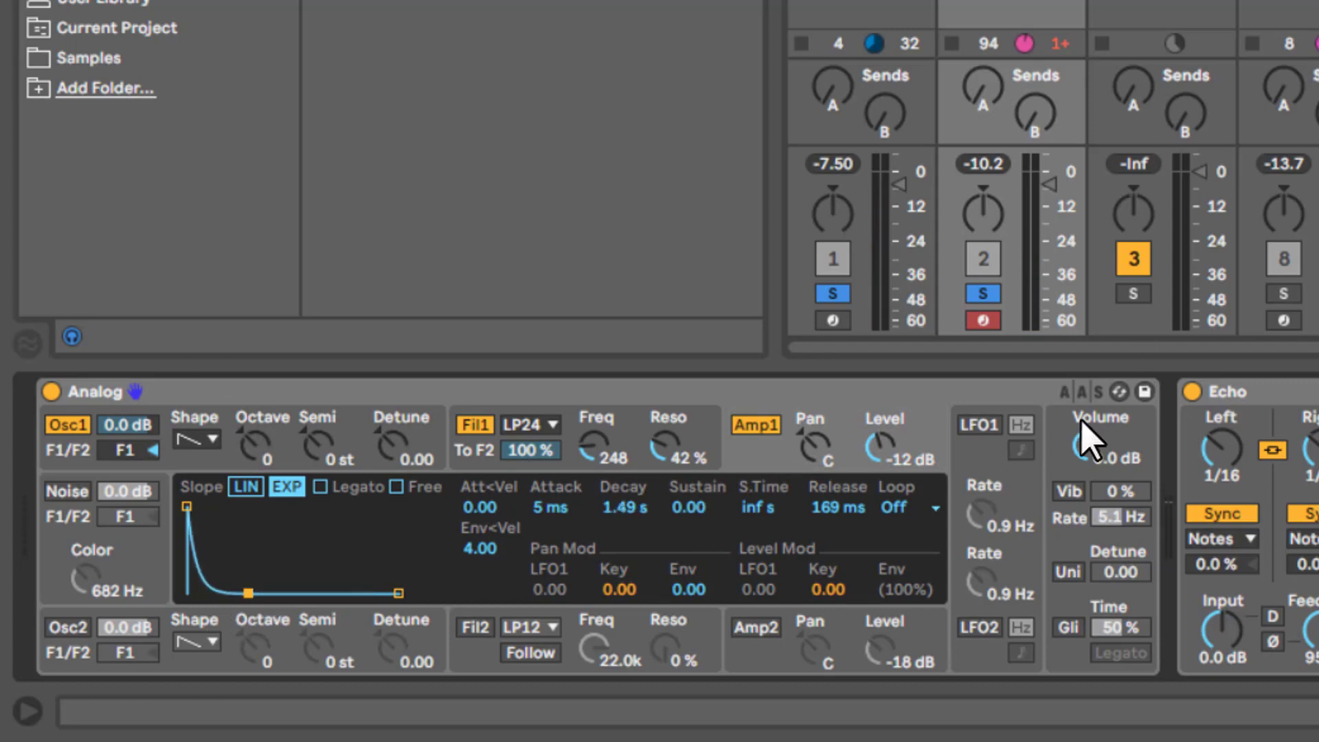
# Save the Analog device as a preset named Acid Bass 303
pyautogui.click(934, 391)
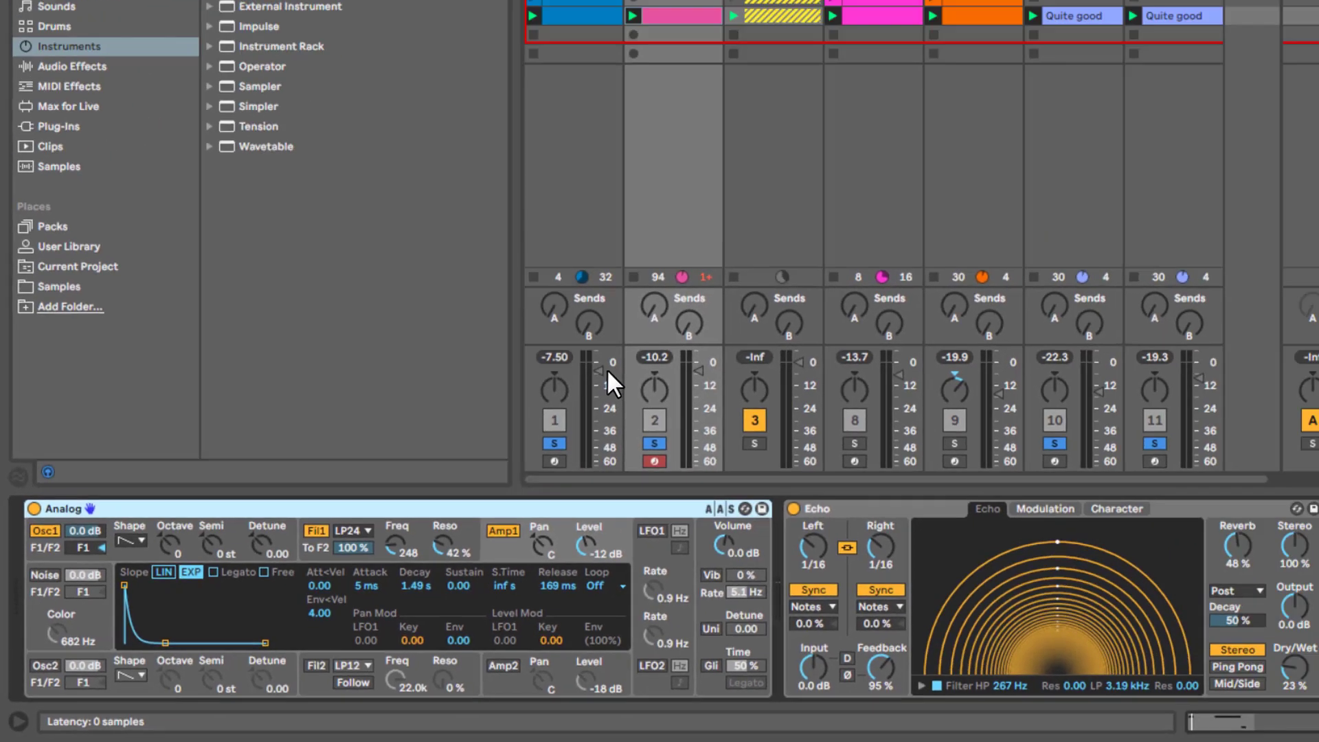
pyautogui.click(1144, 391)
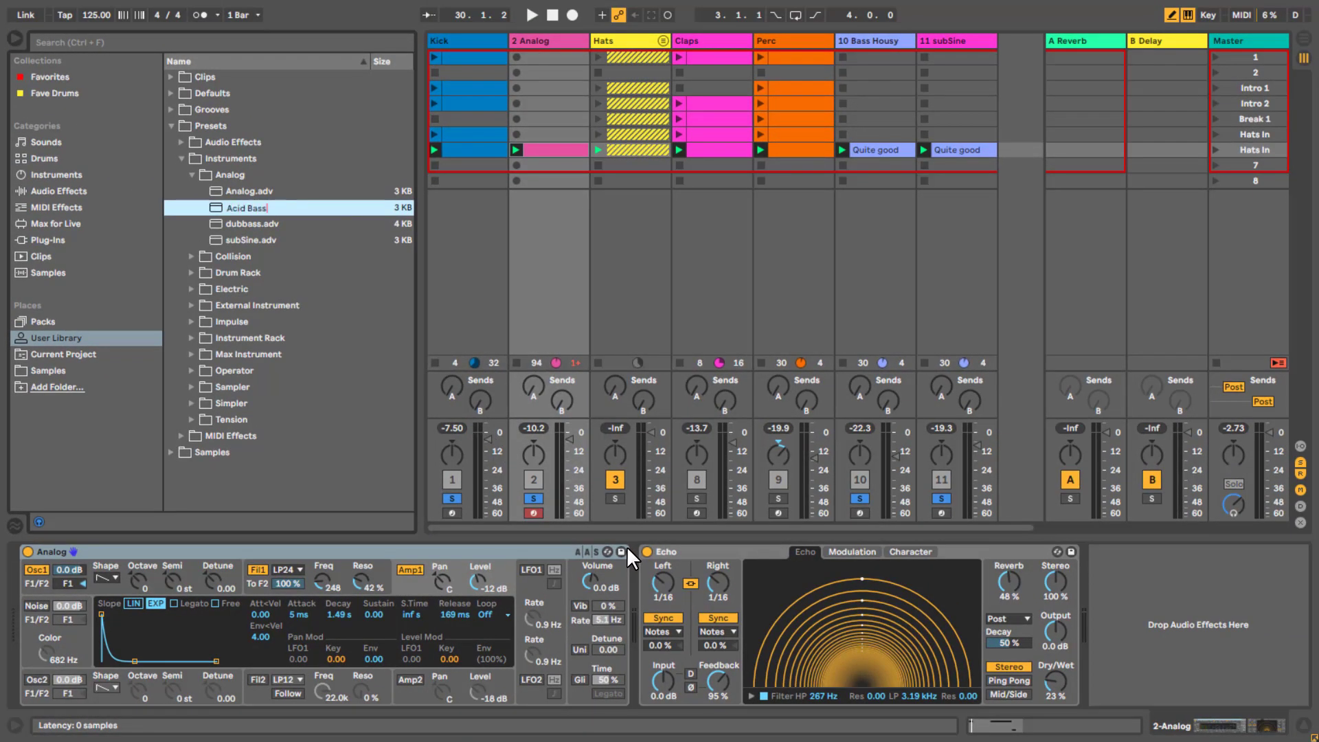
pyautogui.write('Acid Bass 303')
pyautogui.press('Return')
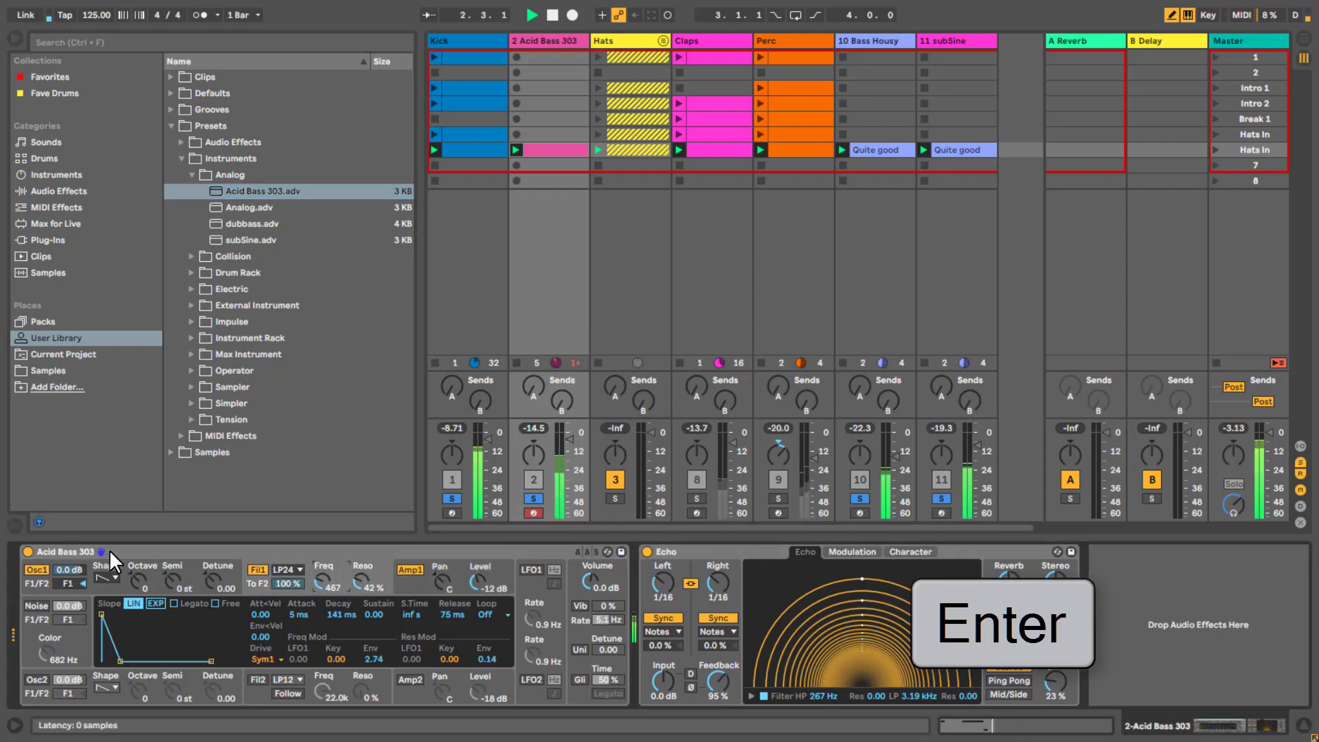
# Change Osc1 to a square wave with Filter 1 cutoff at 175 and save it over the Acid Bass 303 preset
pyautogui.click(110, 577)
pyautogui.click(109, 616)
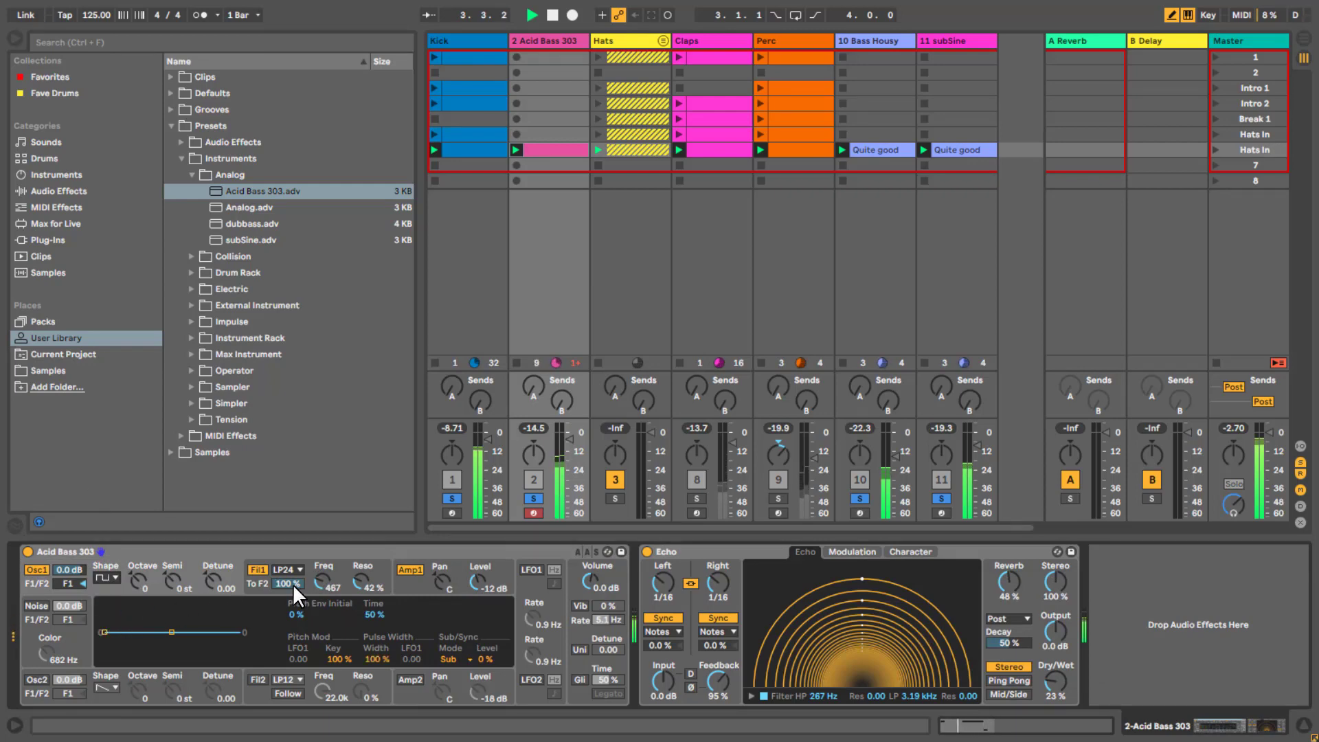
pyautogui.moveTo(323, 585); pyautogui.dragTo(325, 595)
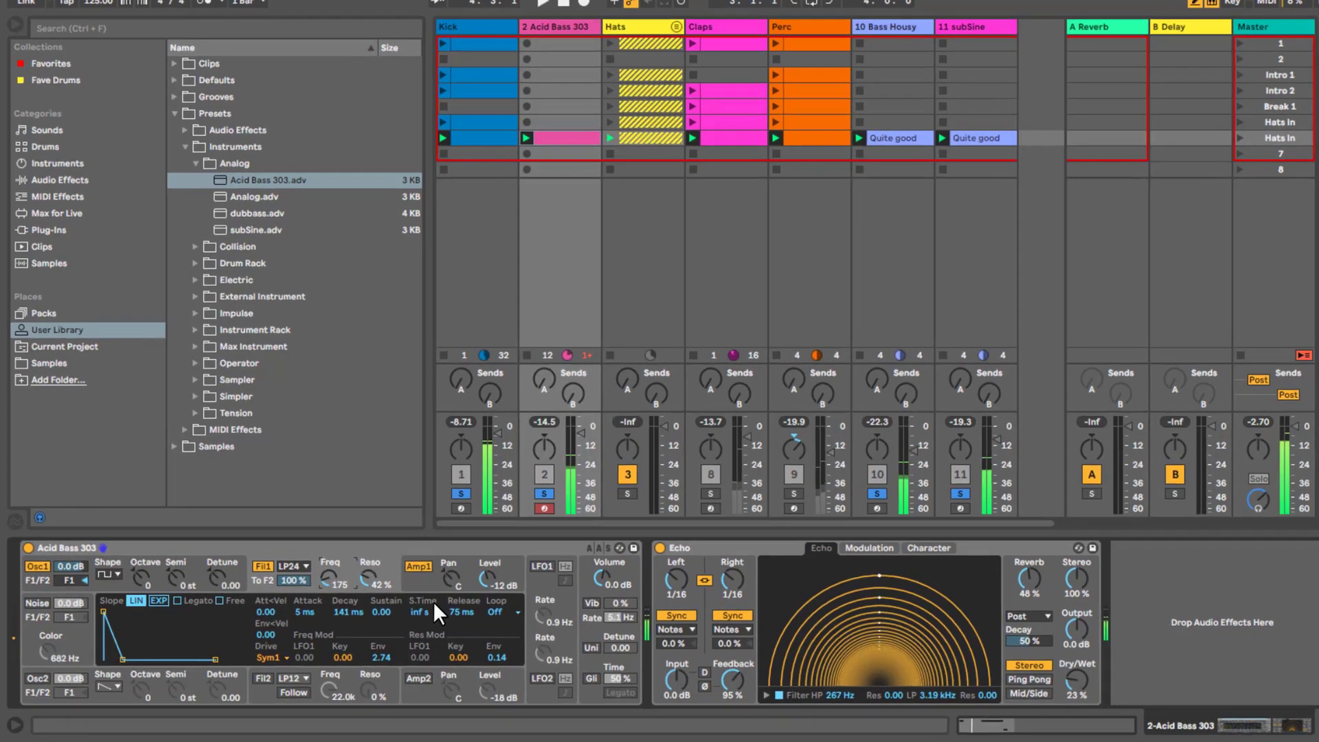
pyautogui.click(633, 548)
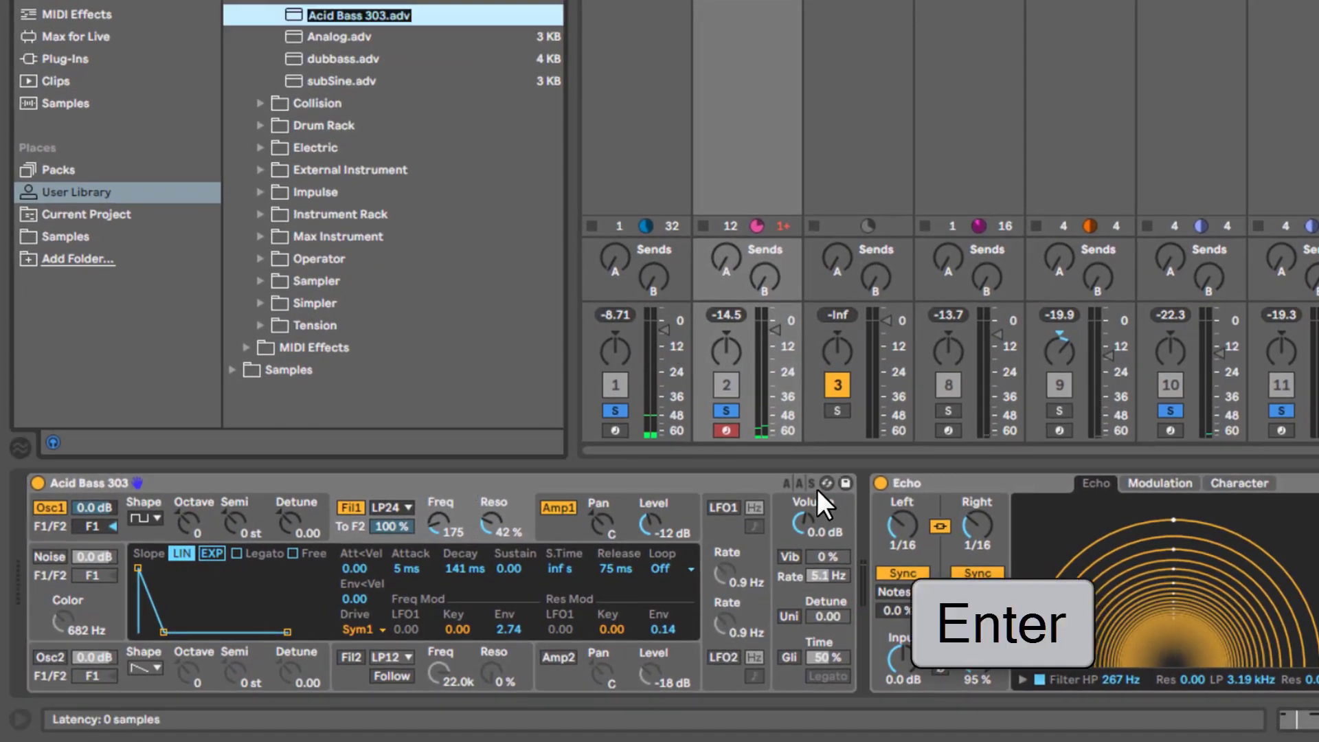
pyautogui.click(843, 278)
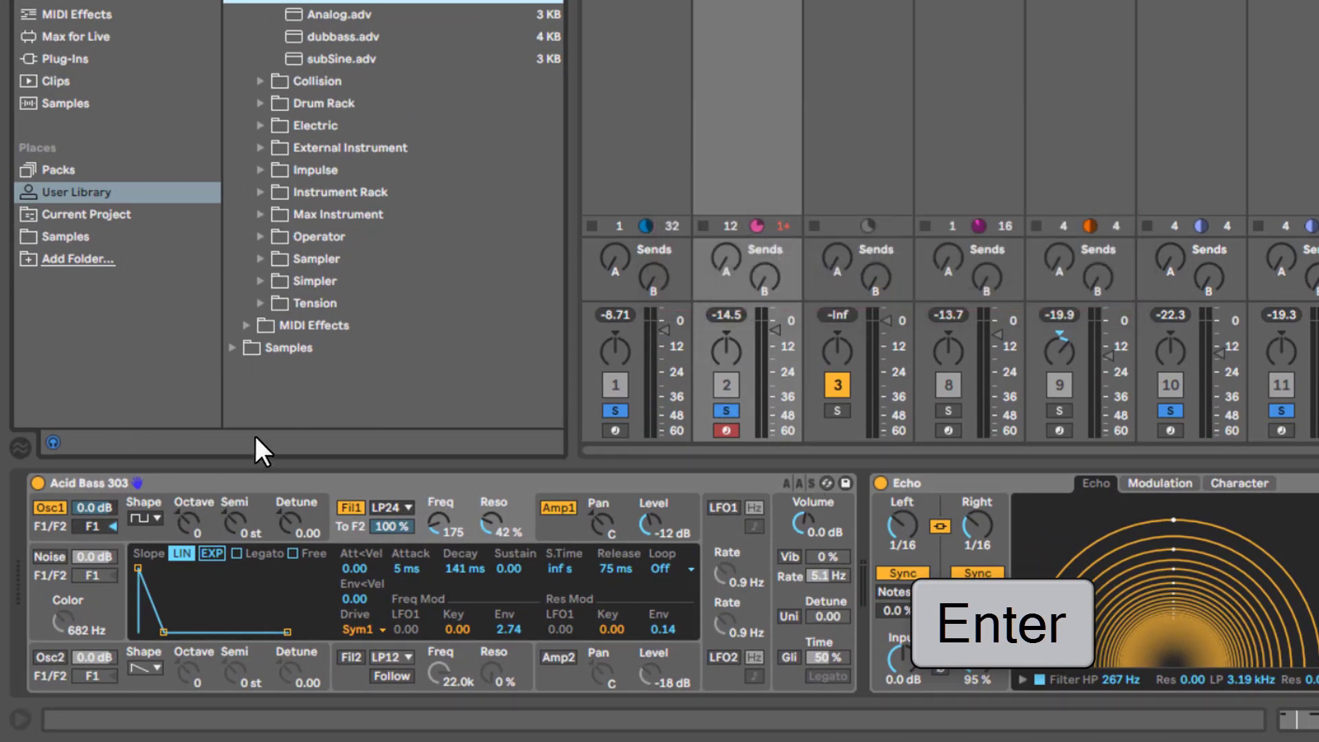
# Raise Osc1 to octave 3, shorten the Amp1 decay to 52 ms, and try a sine before switching Osc1 to sawtooth
pyautogui.click(185, 521)
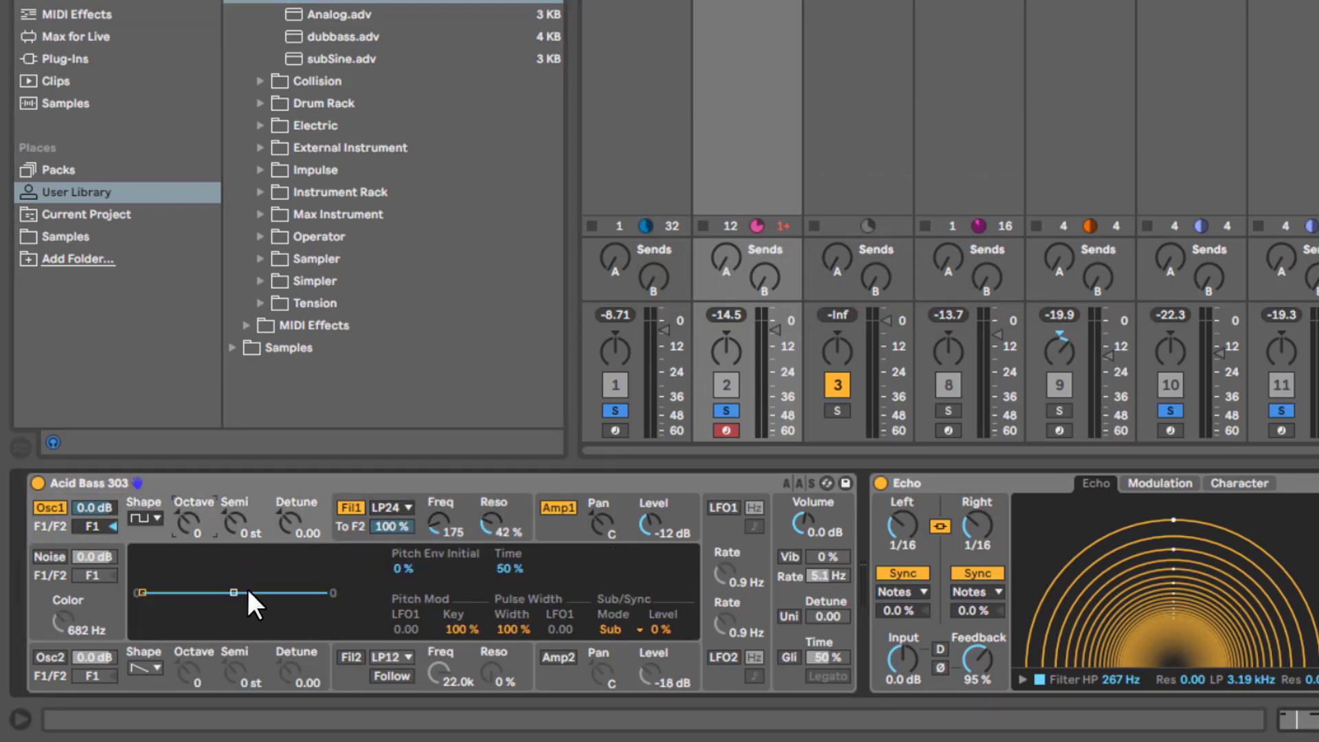
pyautogui.press('Up')
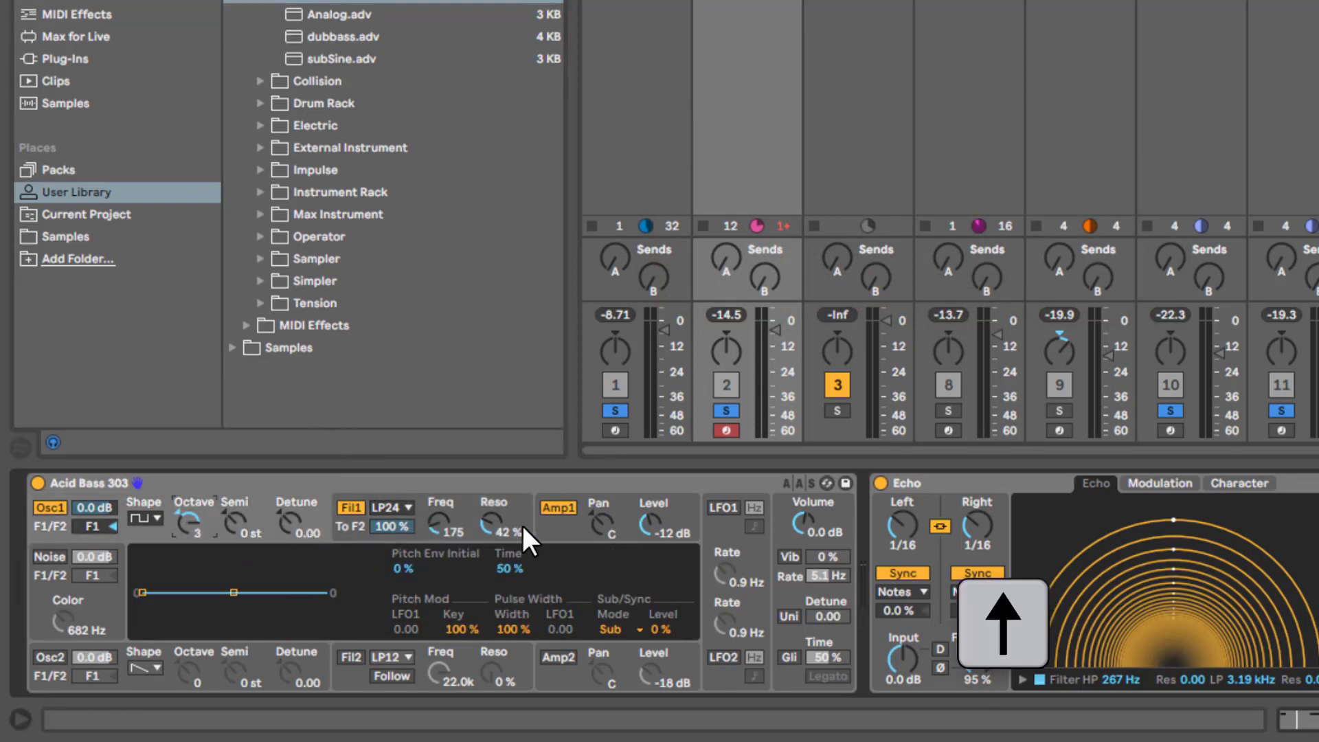
pyautogui.click(546, 530)
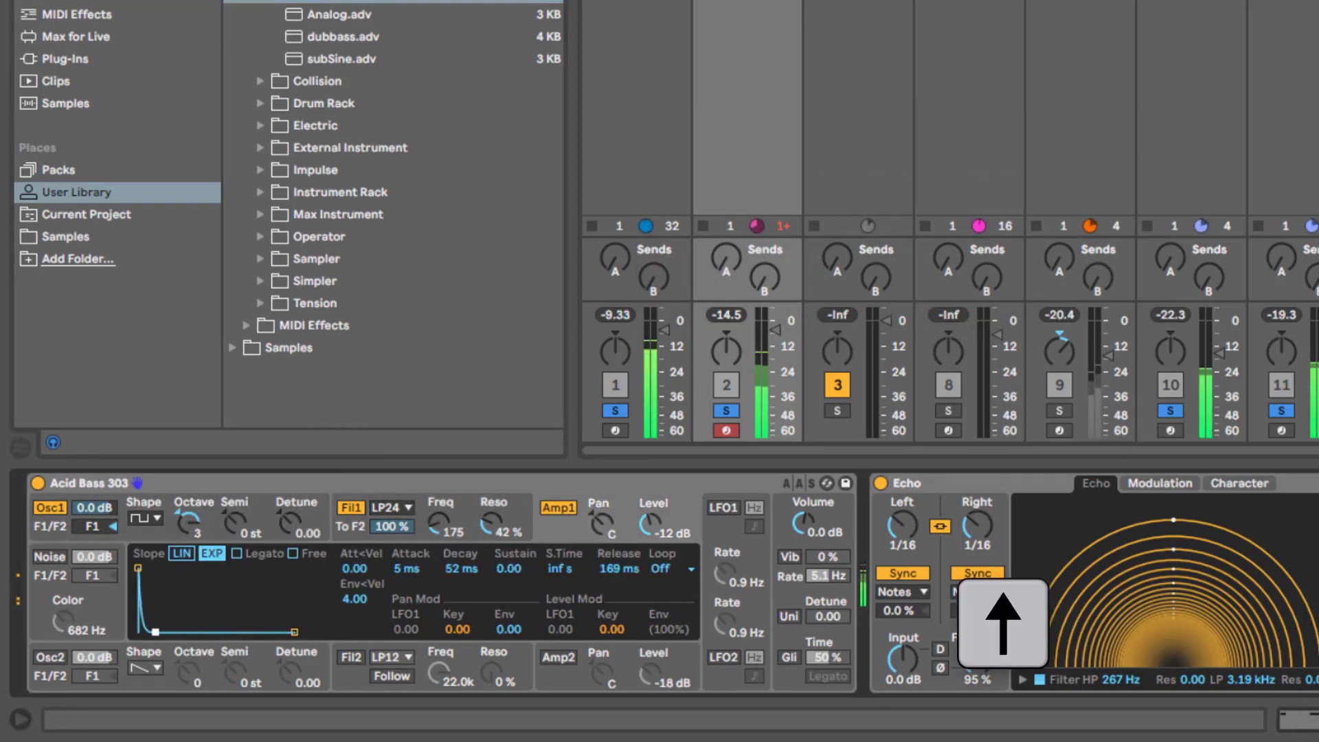
pyautogui.click(147, 517)
pyautogui.click(140, 535)
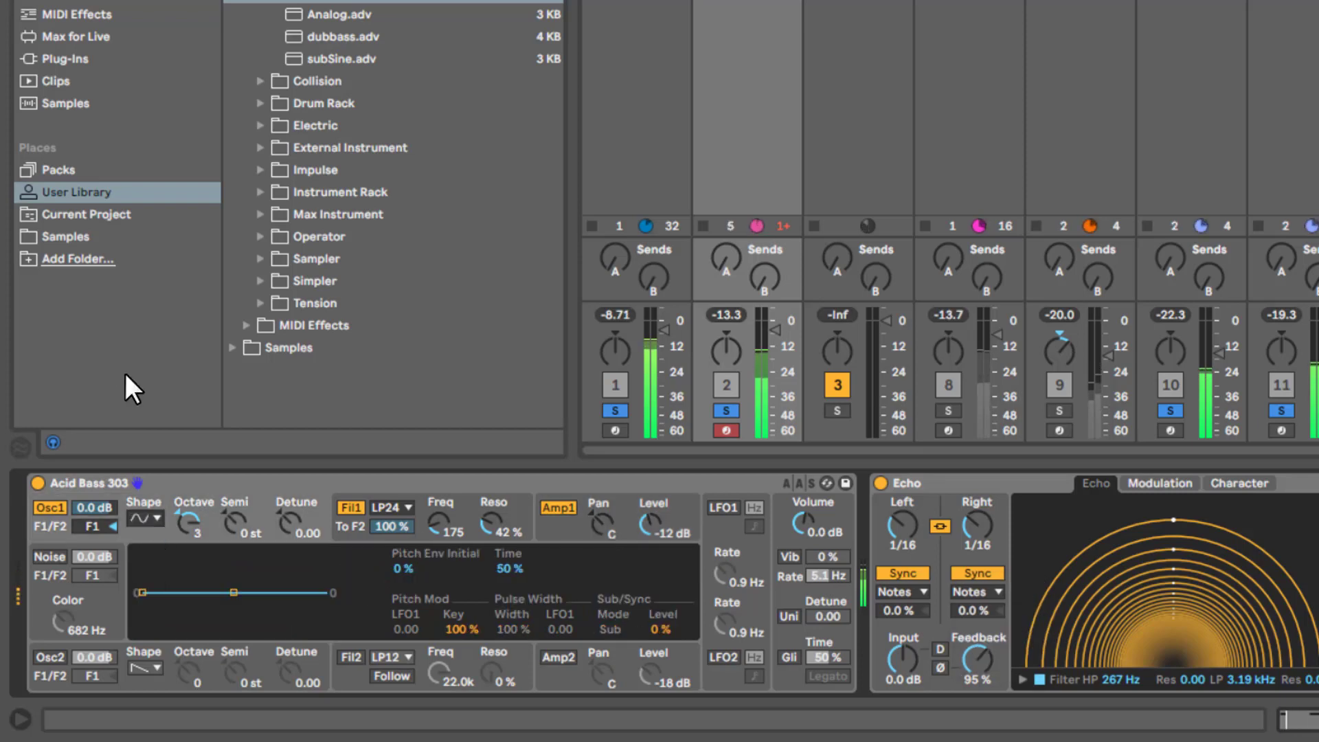
pyautogui.press('Down')
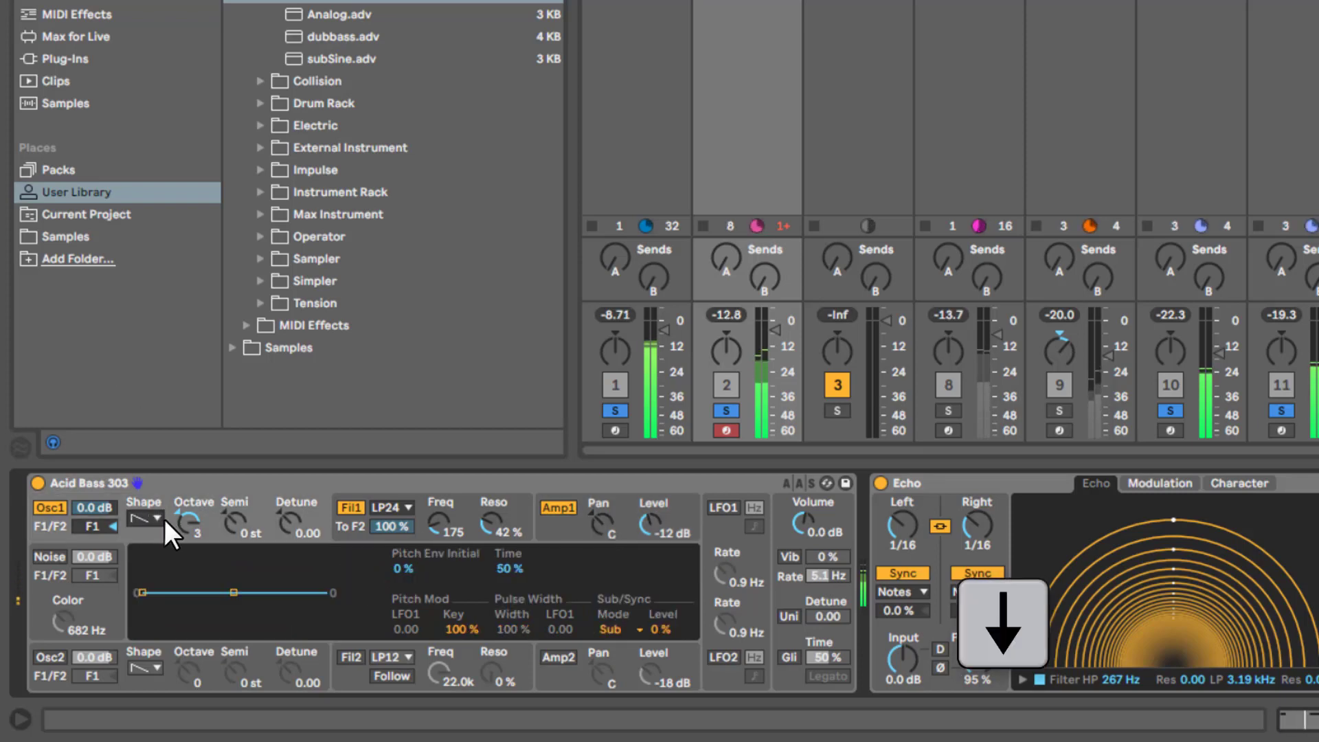
# Set Filter 1 to cutoff 139 and resonance 48 %, and Echo to 89 % feedback and 40 % reverb
pyautogui.moveTo(484, 522); pyautogui.dragTo(487, 497)
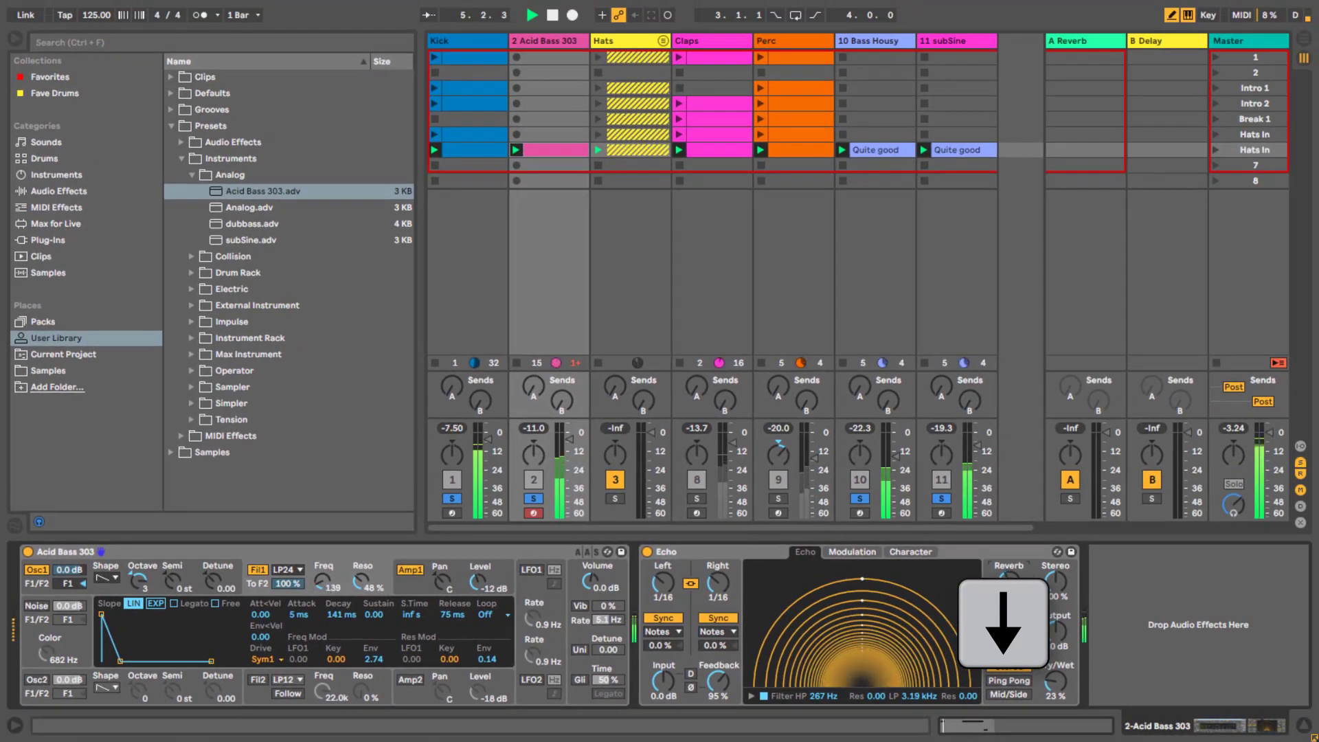
pyautogui.moveTo(724, 682); pyautogui.dragTo(724, 685)
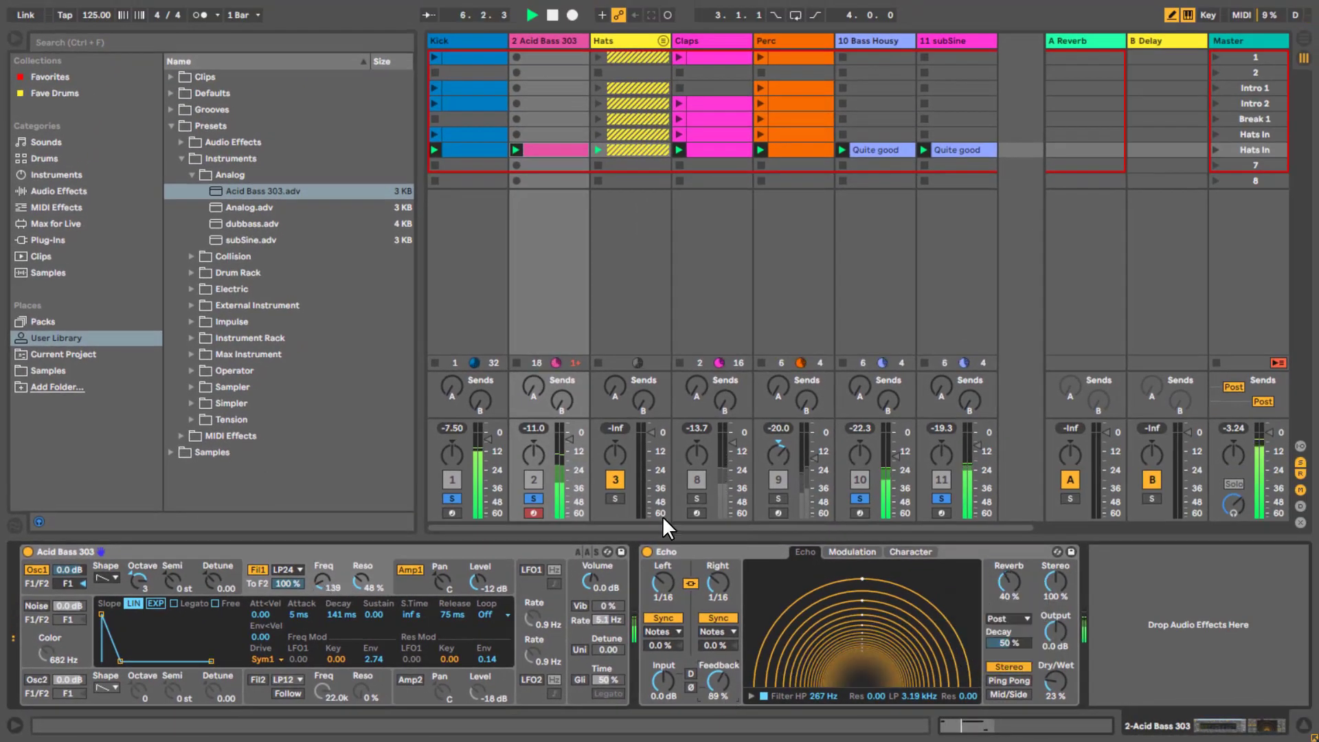
# Lower the Acid Bass 303 track volume to about -8.05 dB and take all soloed tracks out of solo
pyautogui.moveTo(566, 438); pyautogui.dragTo(566, 439)
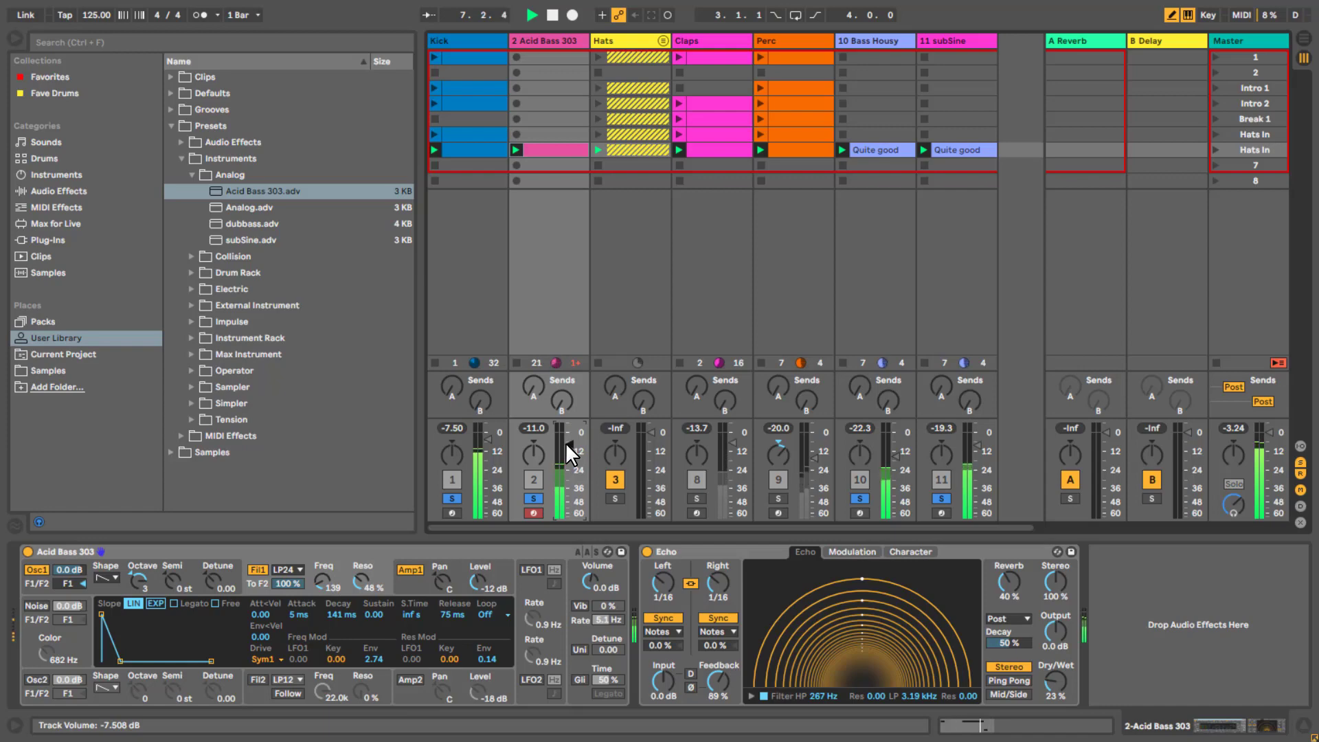
pyautogui.moveTo(566, 442); pyautogui.dragTo(553, 451)
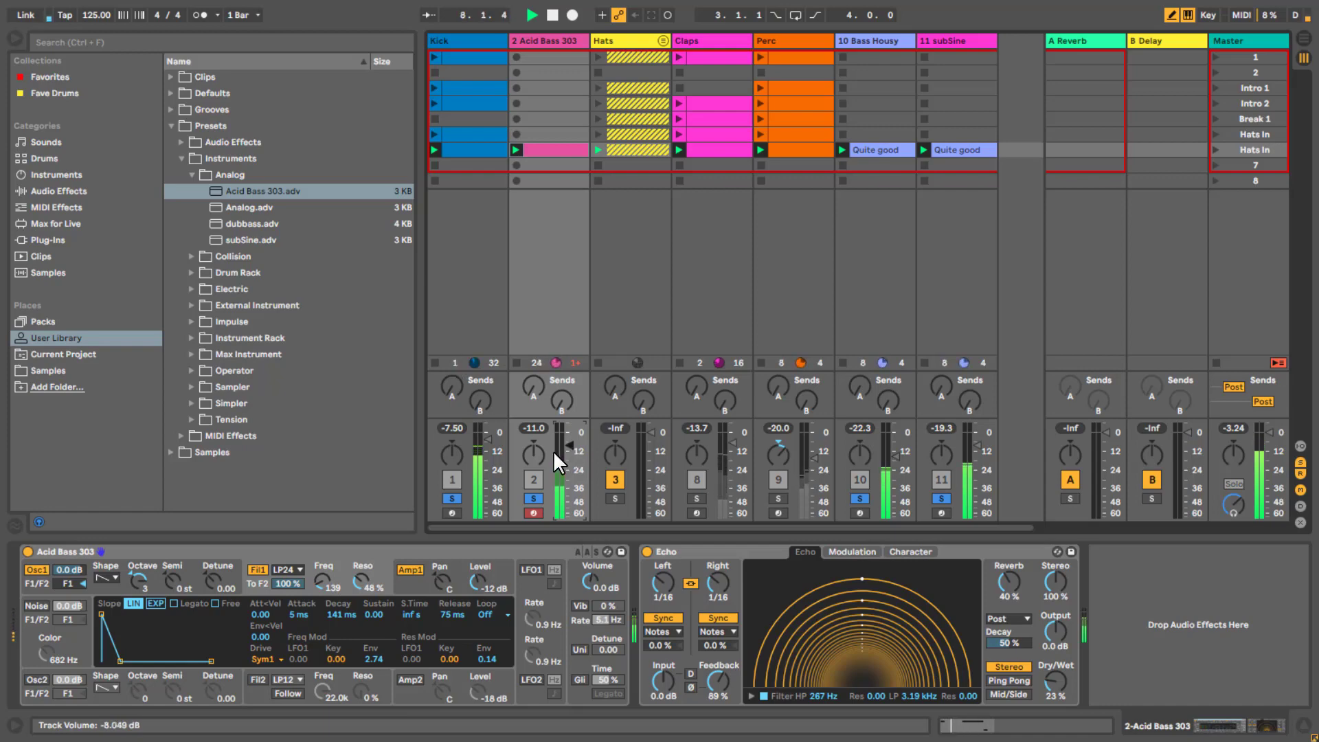
pyautogui.click(532, 497)
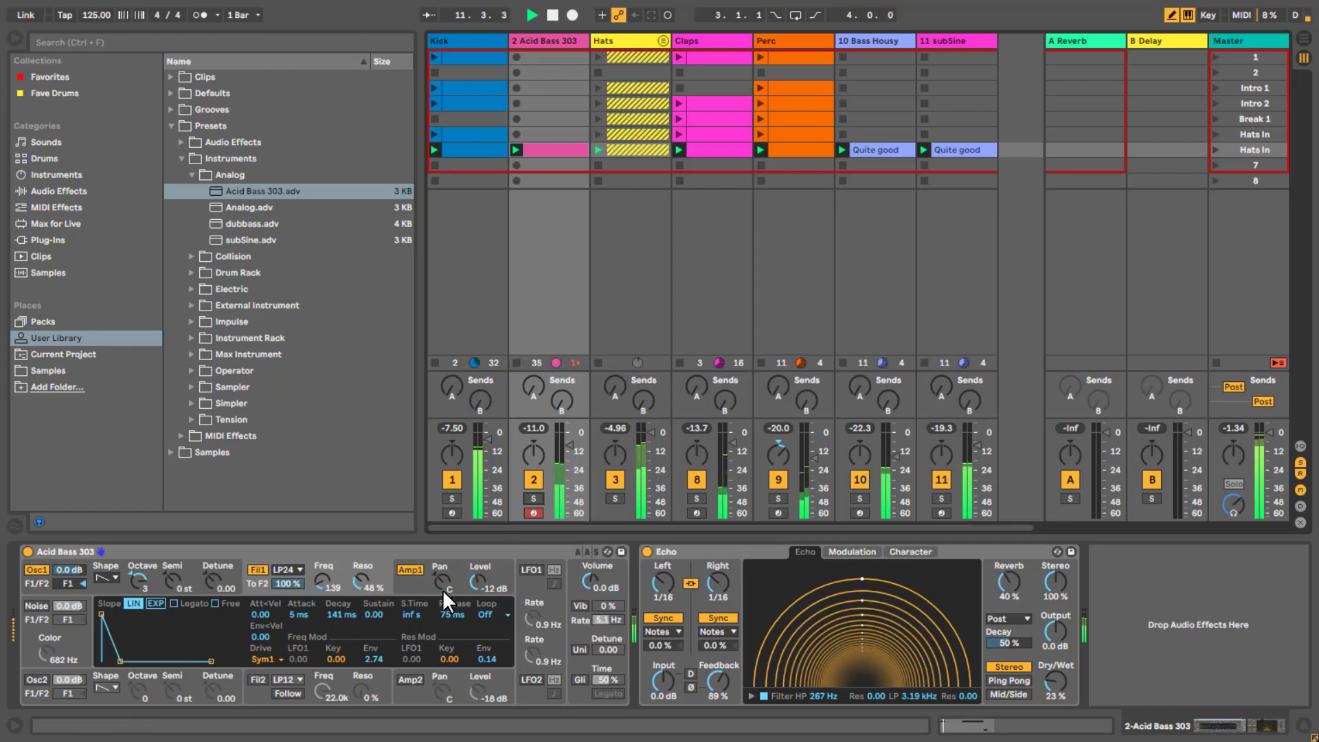
# Set Filter 1 to cutoff 185 and resonance 40 %, and look through its drive types while keeping Sym1
pyautogui.moveTo(312, 576)
pyautogui.mouseDown()
pyautogui.moveTo(336, 559)
pyautogui.moveTo(323, 586)
pyautogui.mouseUp()
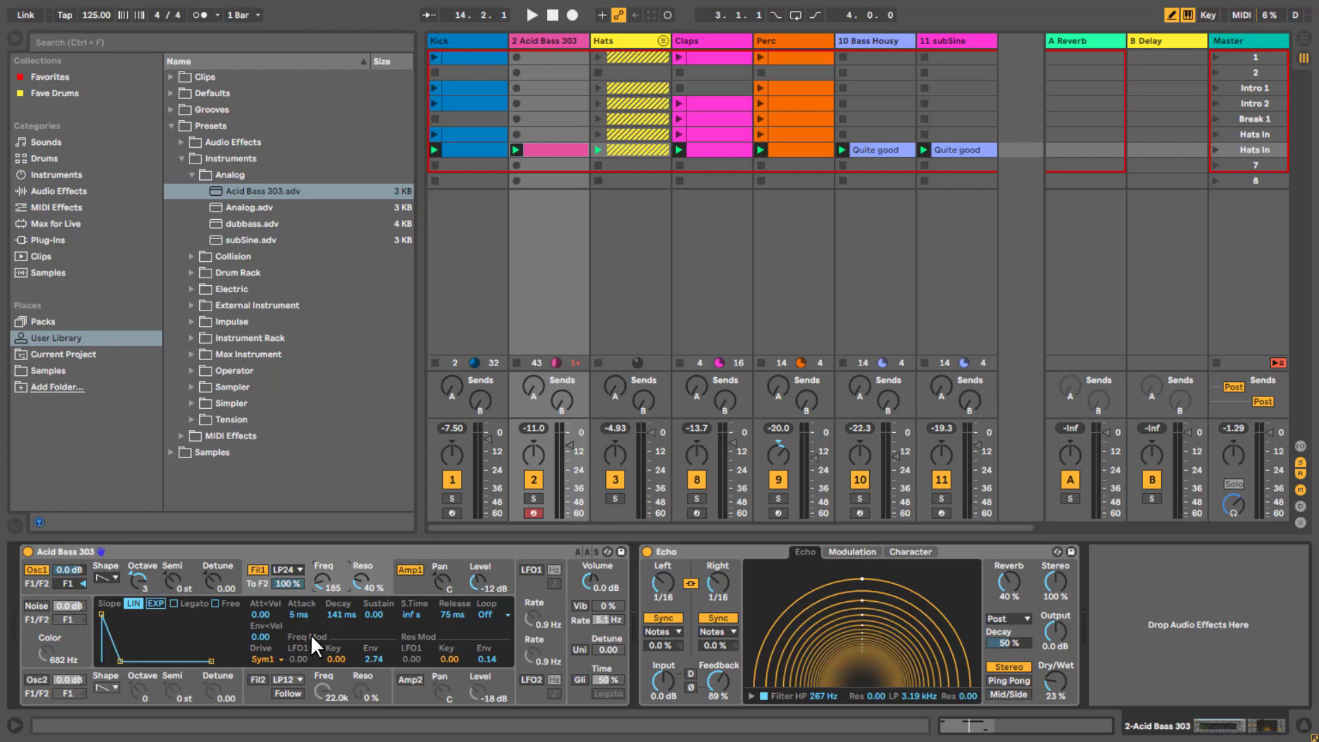
pyautogui.click(264, 658)
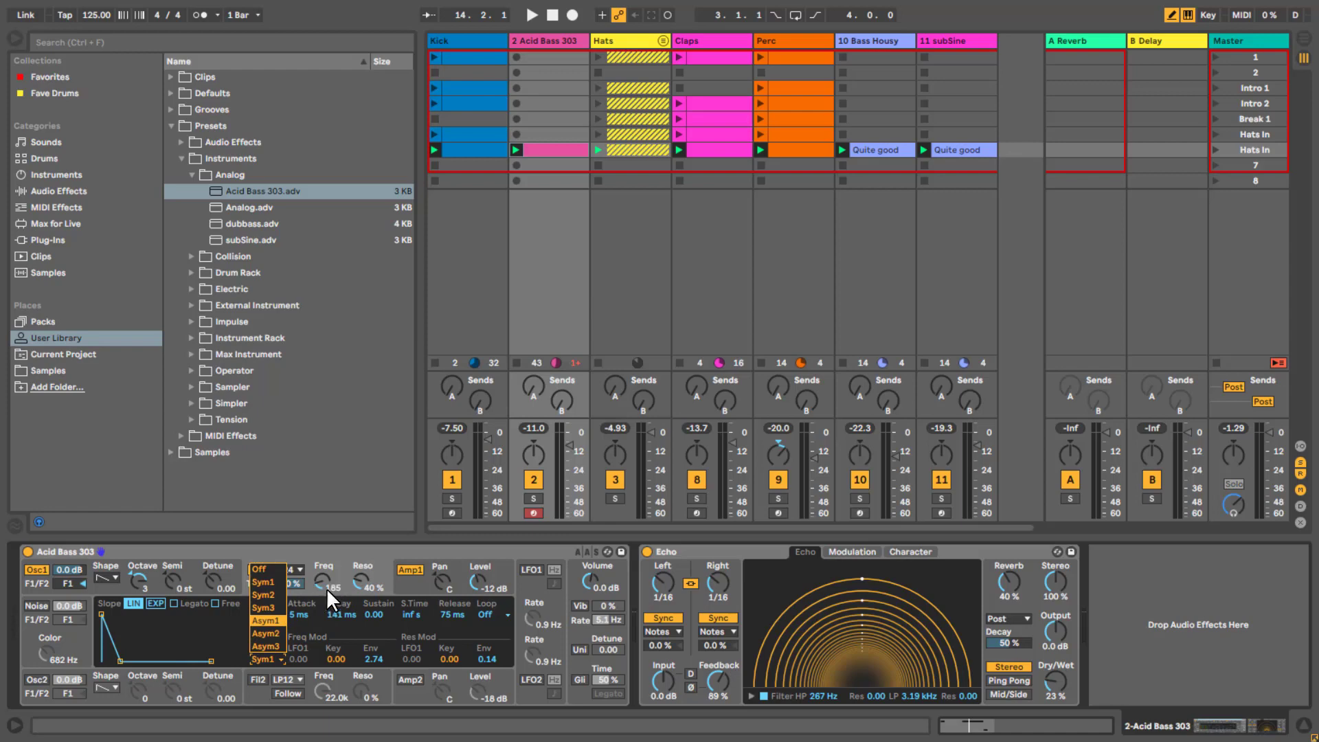
pyautogui.click(344, 559)
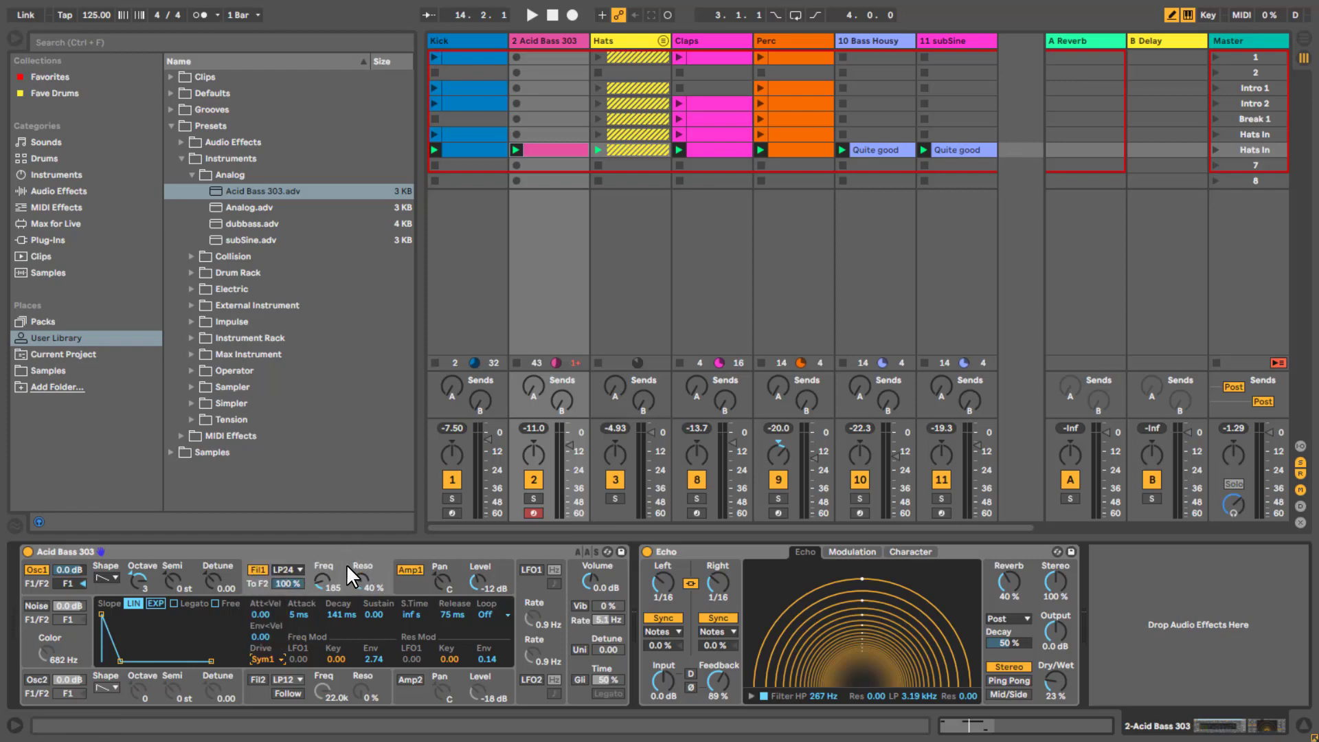